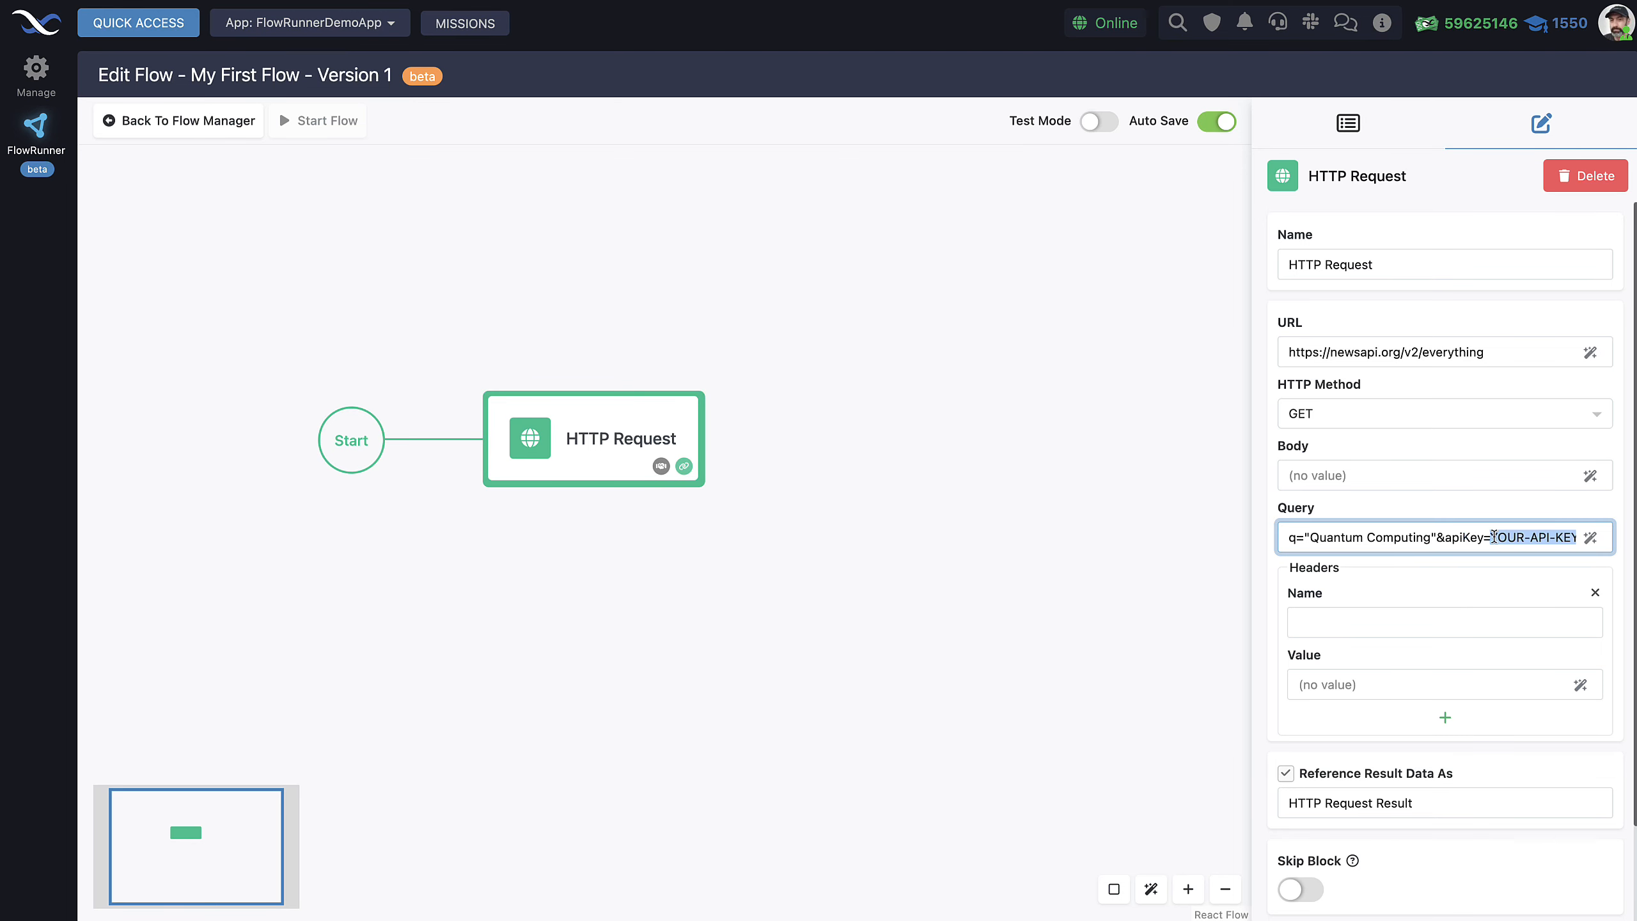
Replace the YOUR-API-KEY placeholder in the HTTP Request's query with the actual API key.
click(1493, 536)
key(shift+super+Right)
key(super+v)
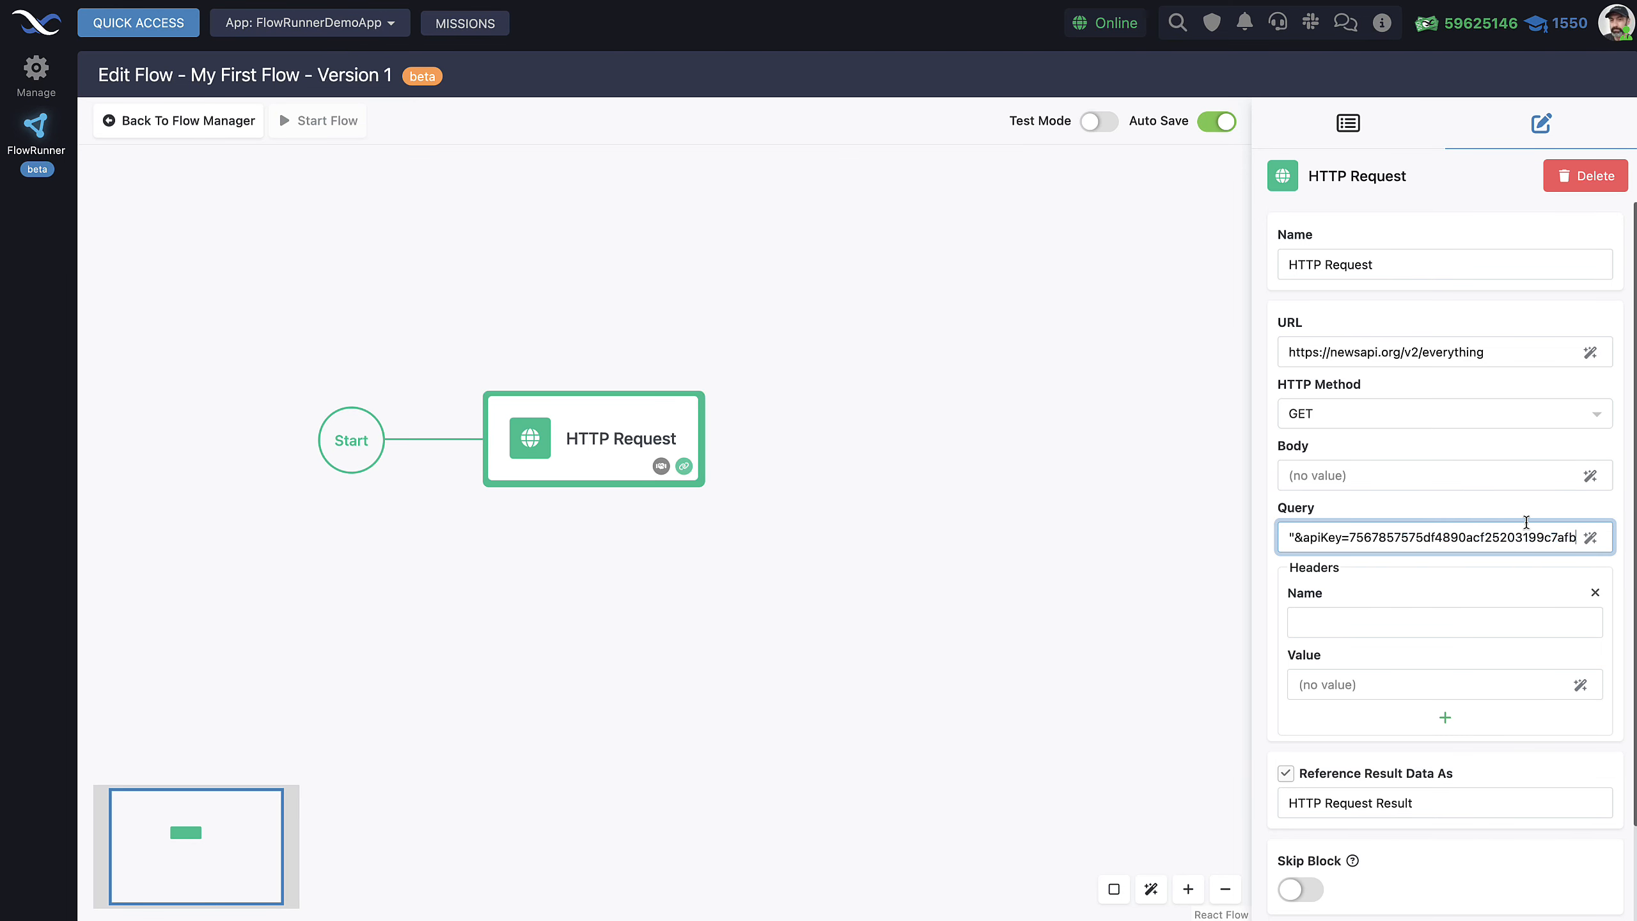
key(super+Left)
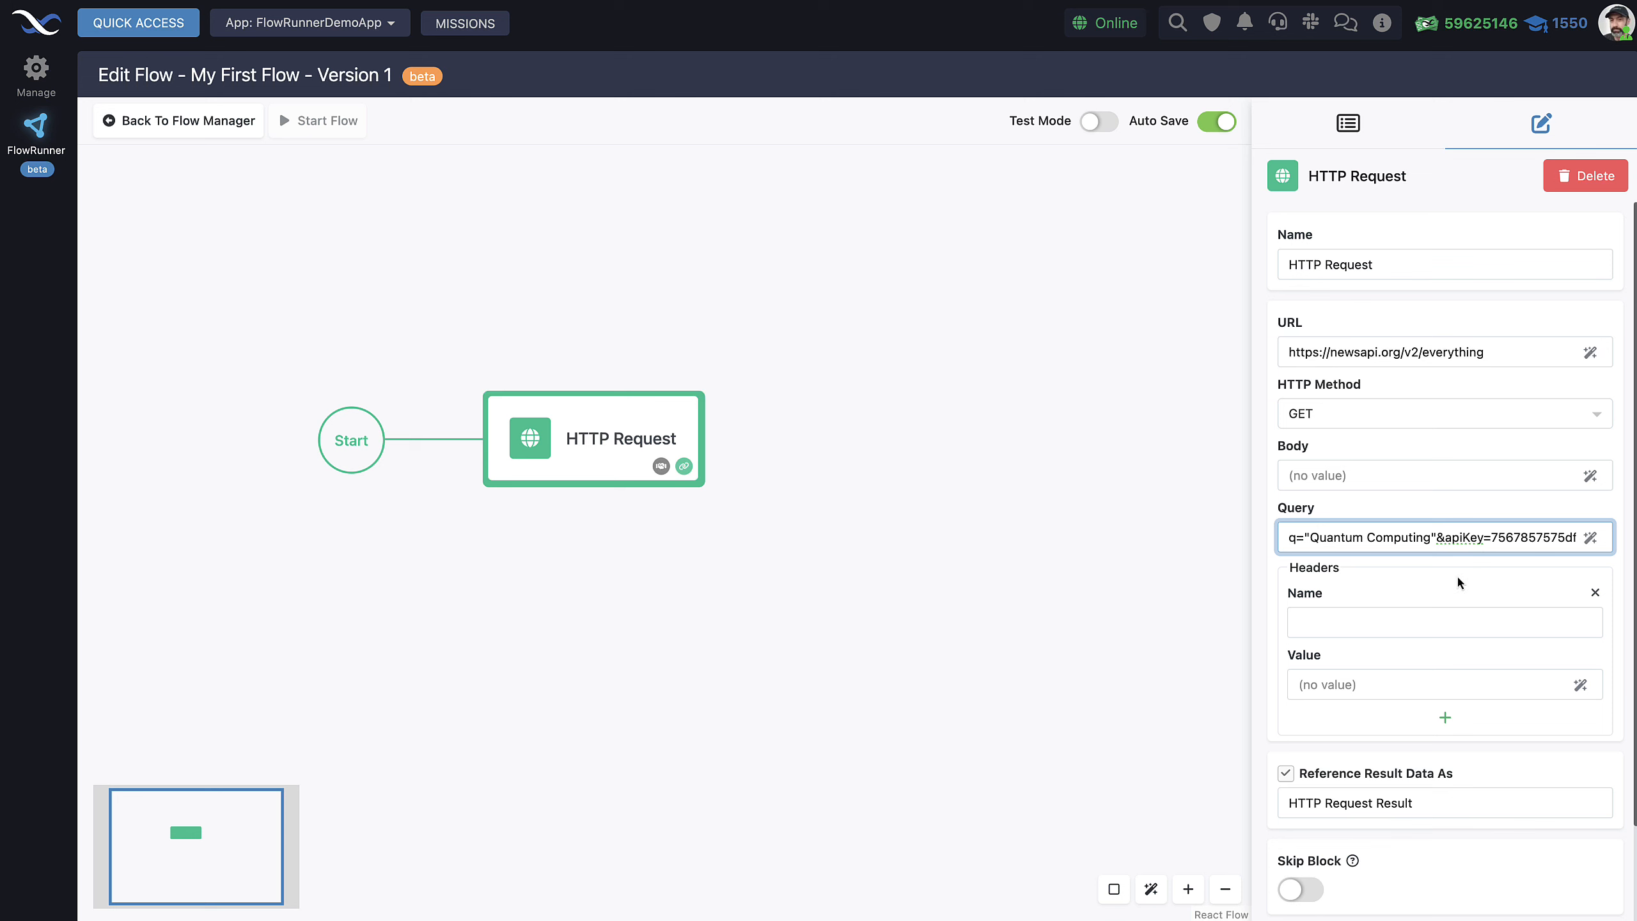
click(1020, 500)
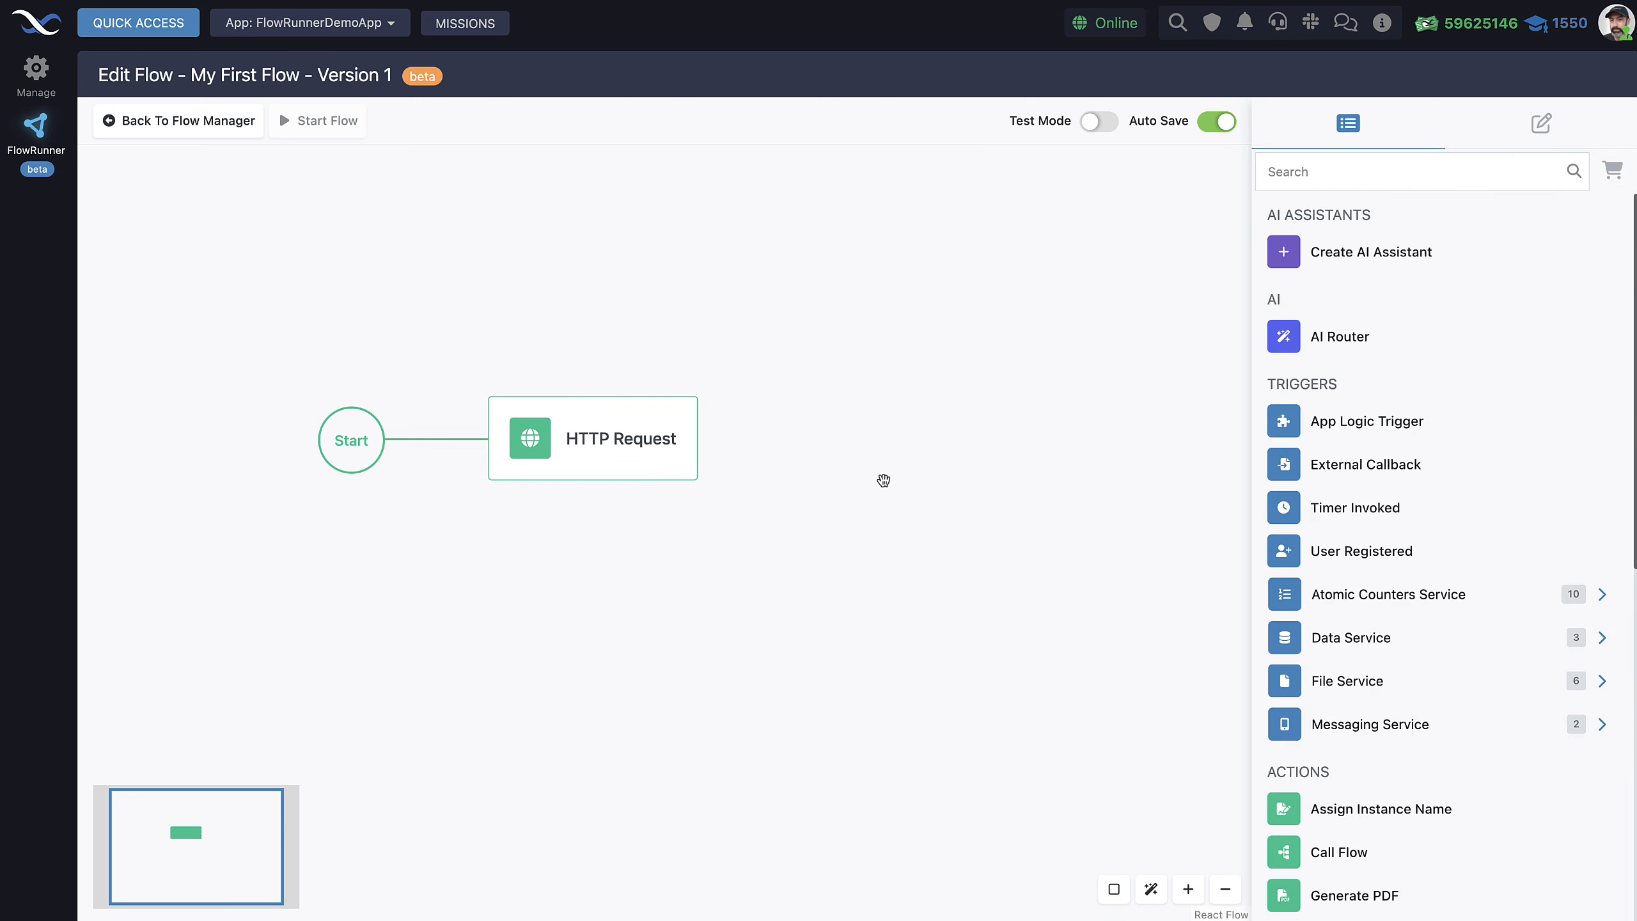
Turn on Test Mode for the flow and run the HTTP Request block in it.
scroll(881, 475, down, 1)
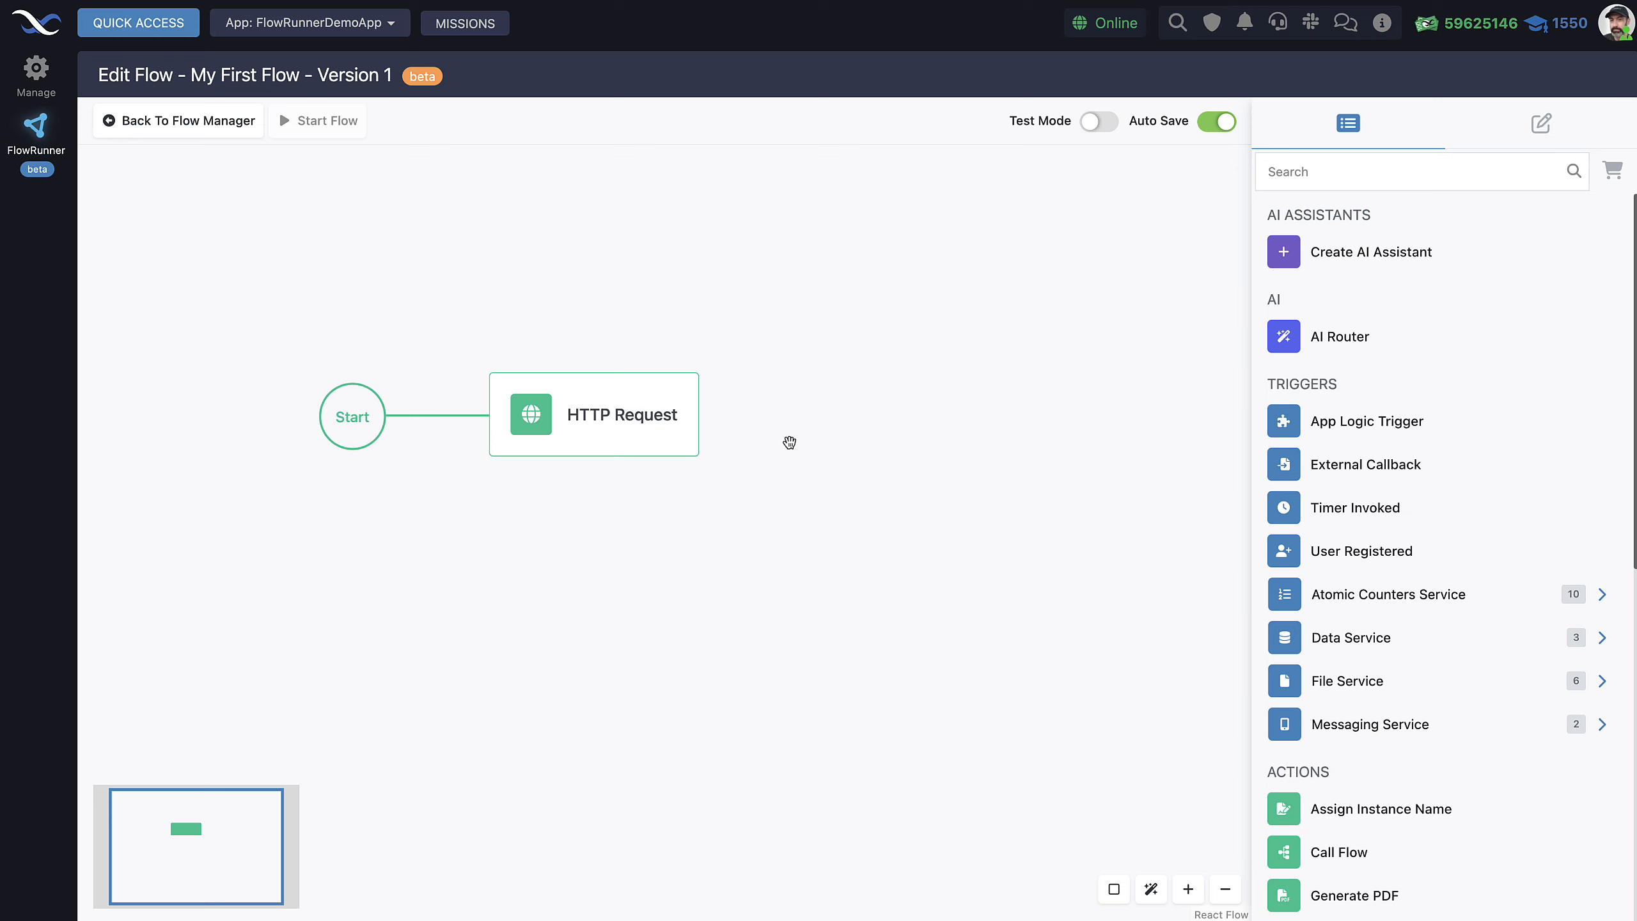
scroll(809, 386, down, 2)
scroll(741, 432, down, 1)
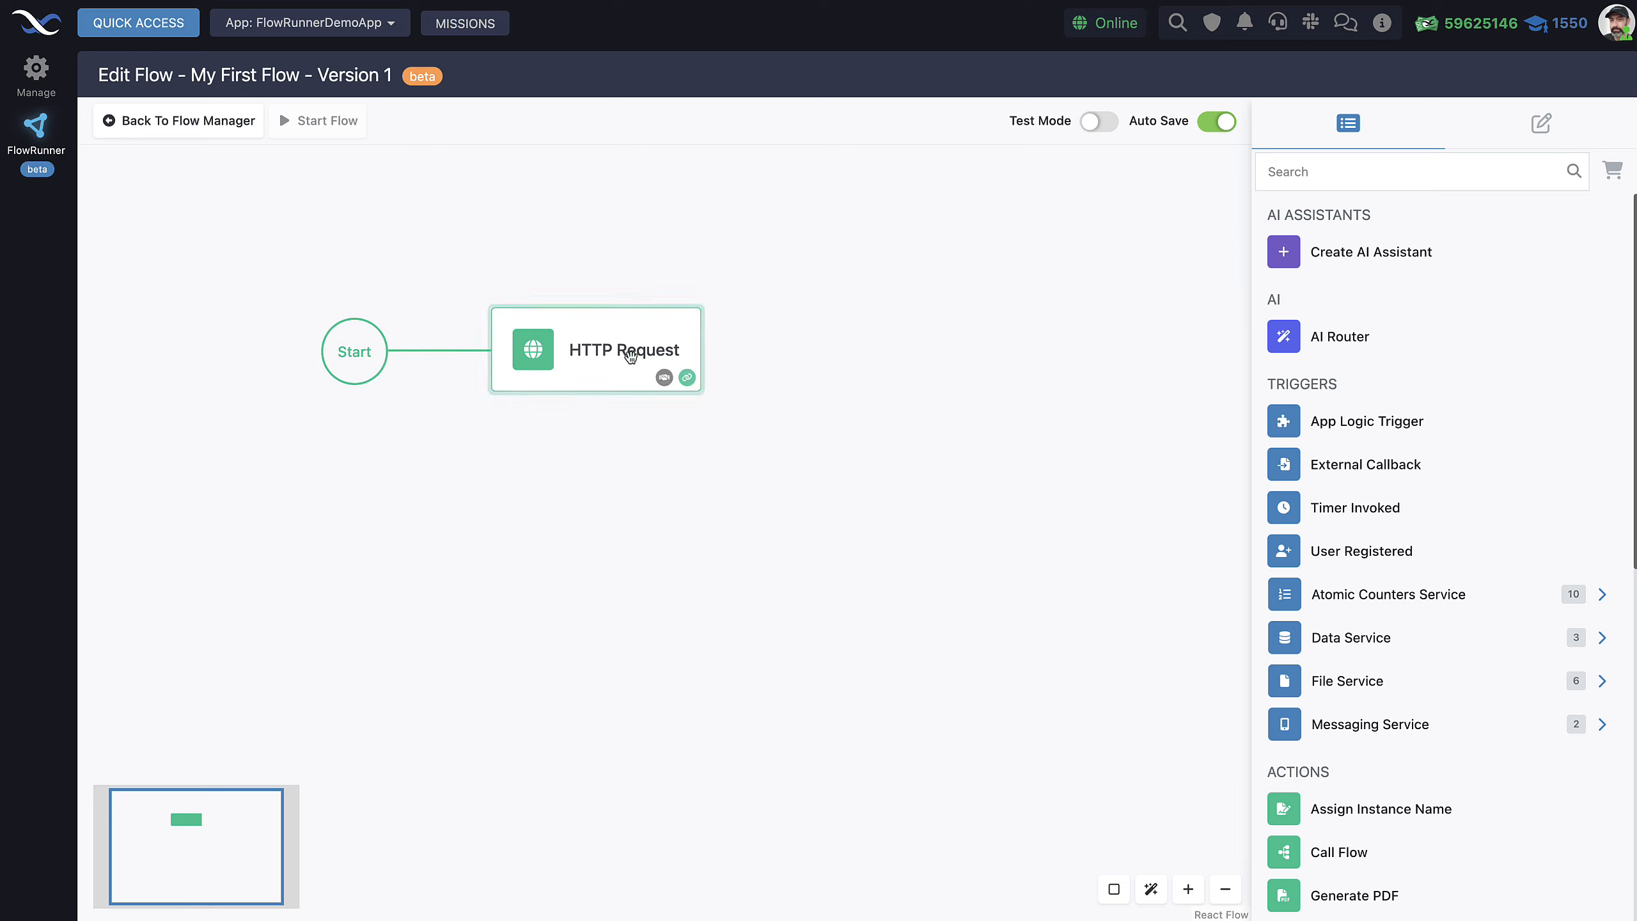
click(1095, 122)
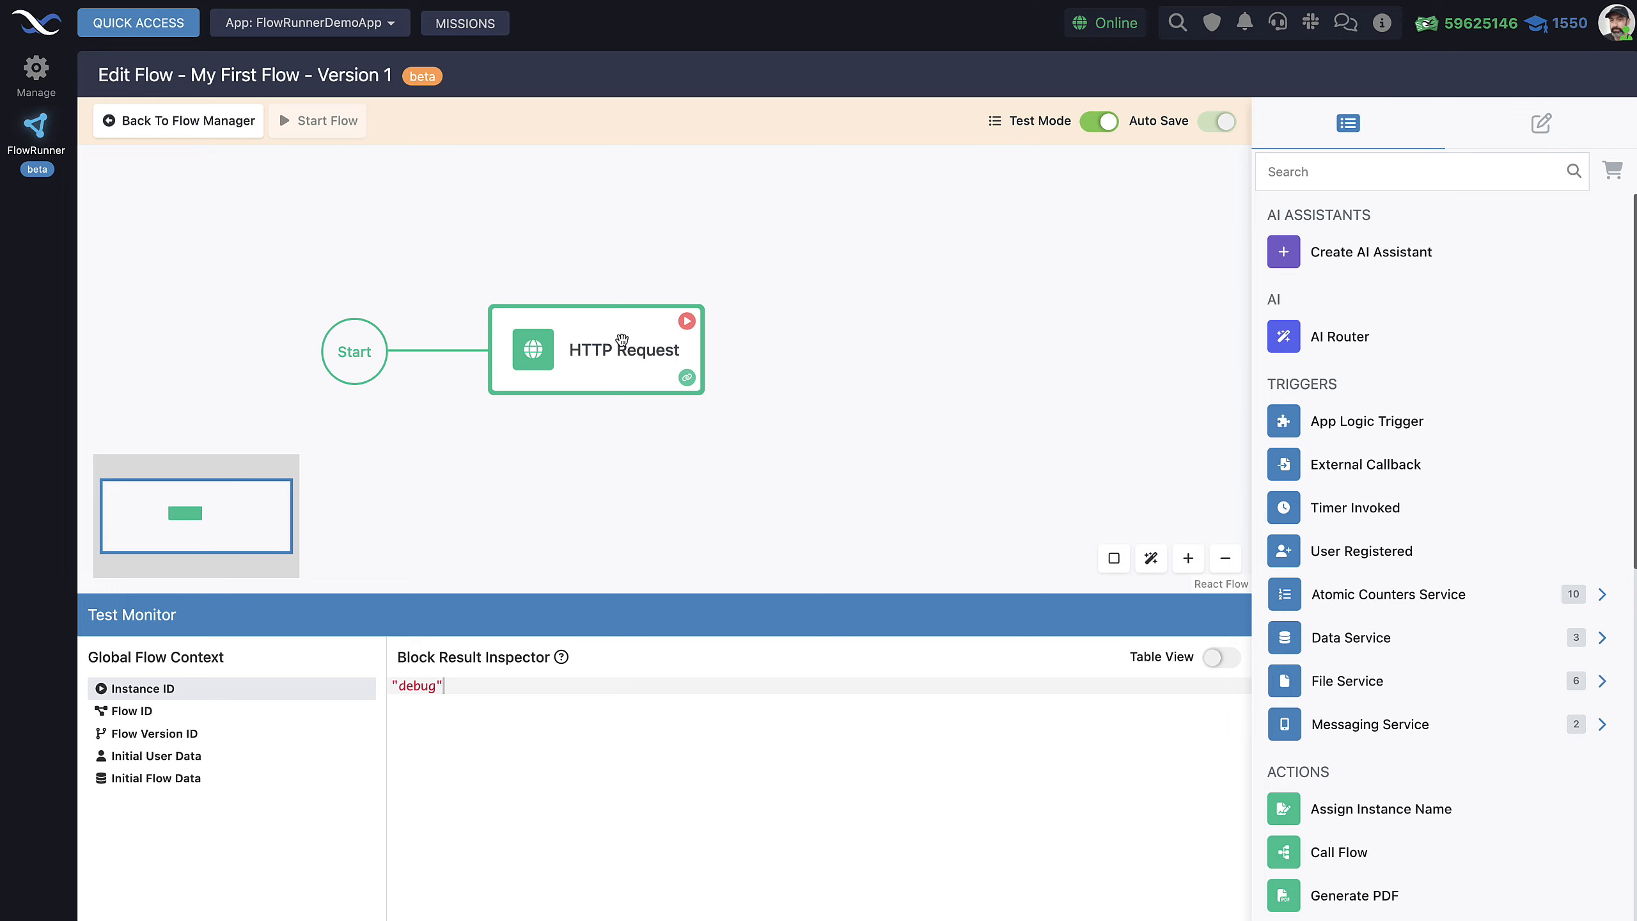
click(687, 322)
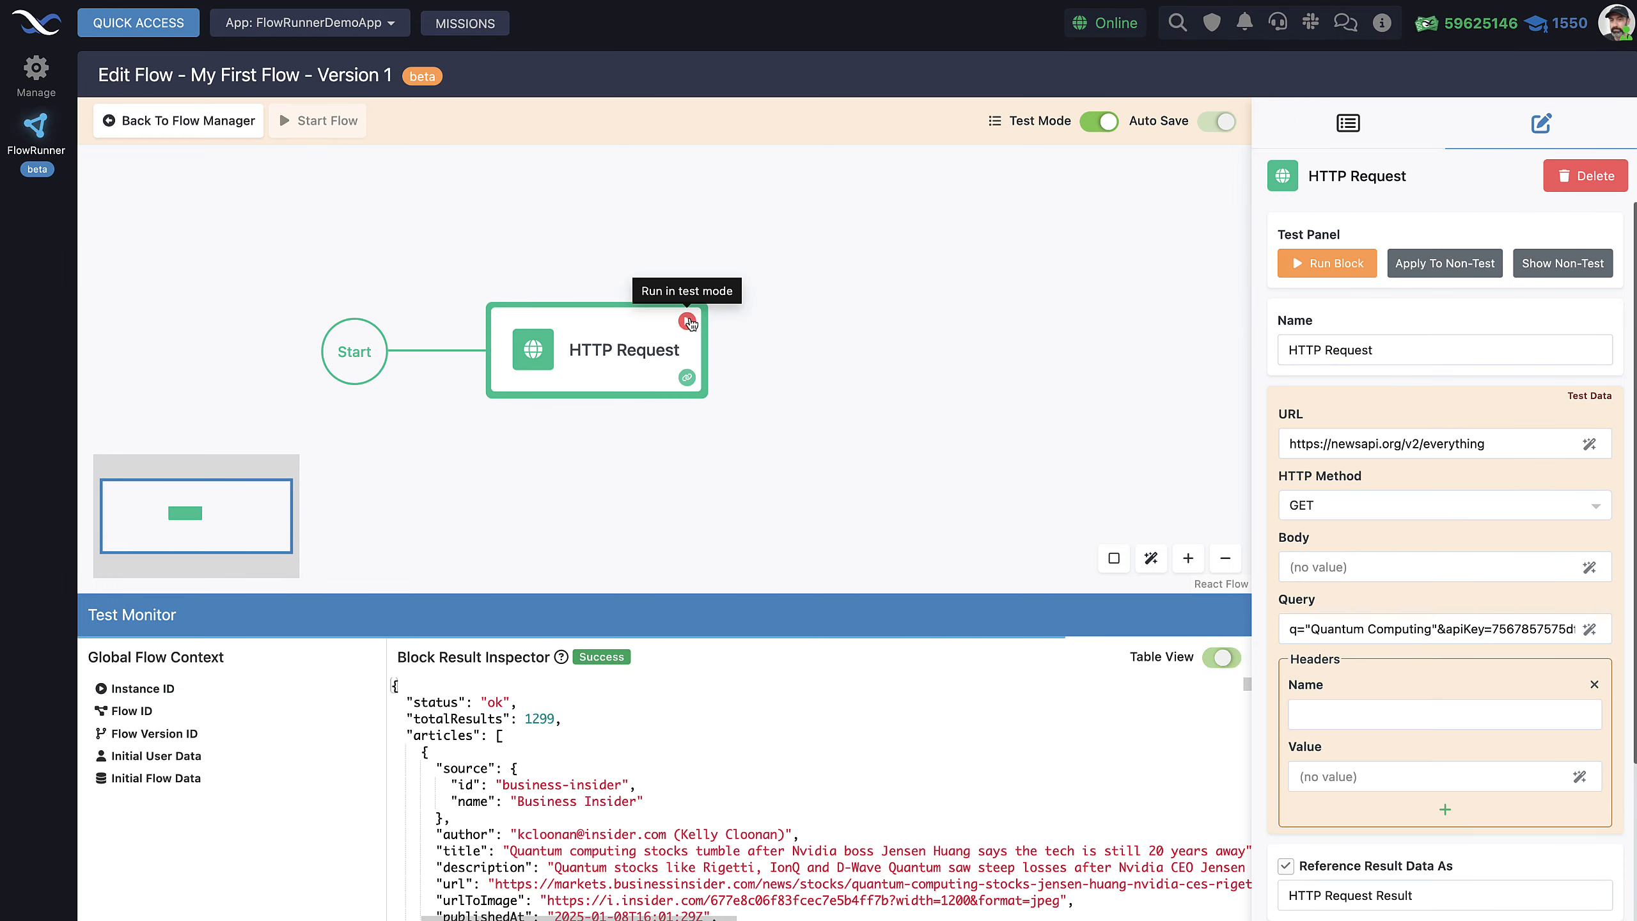
Examine the JSON result of the HTTP Request, especially the articles array and the author property of its objects.
scroll(732, 708, down, 5)
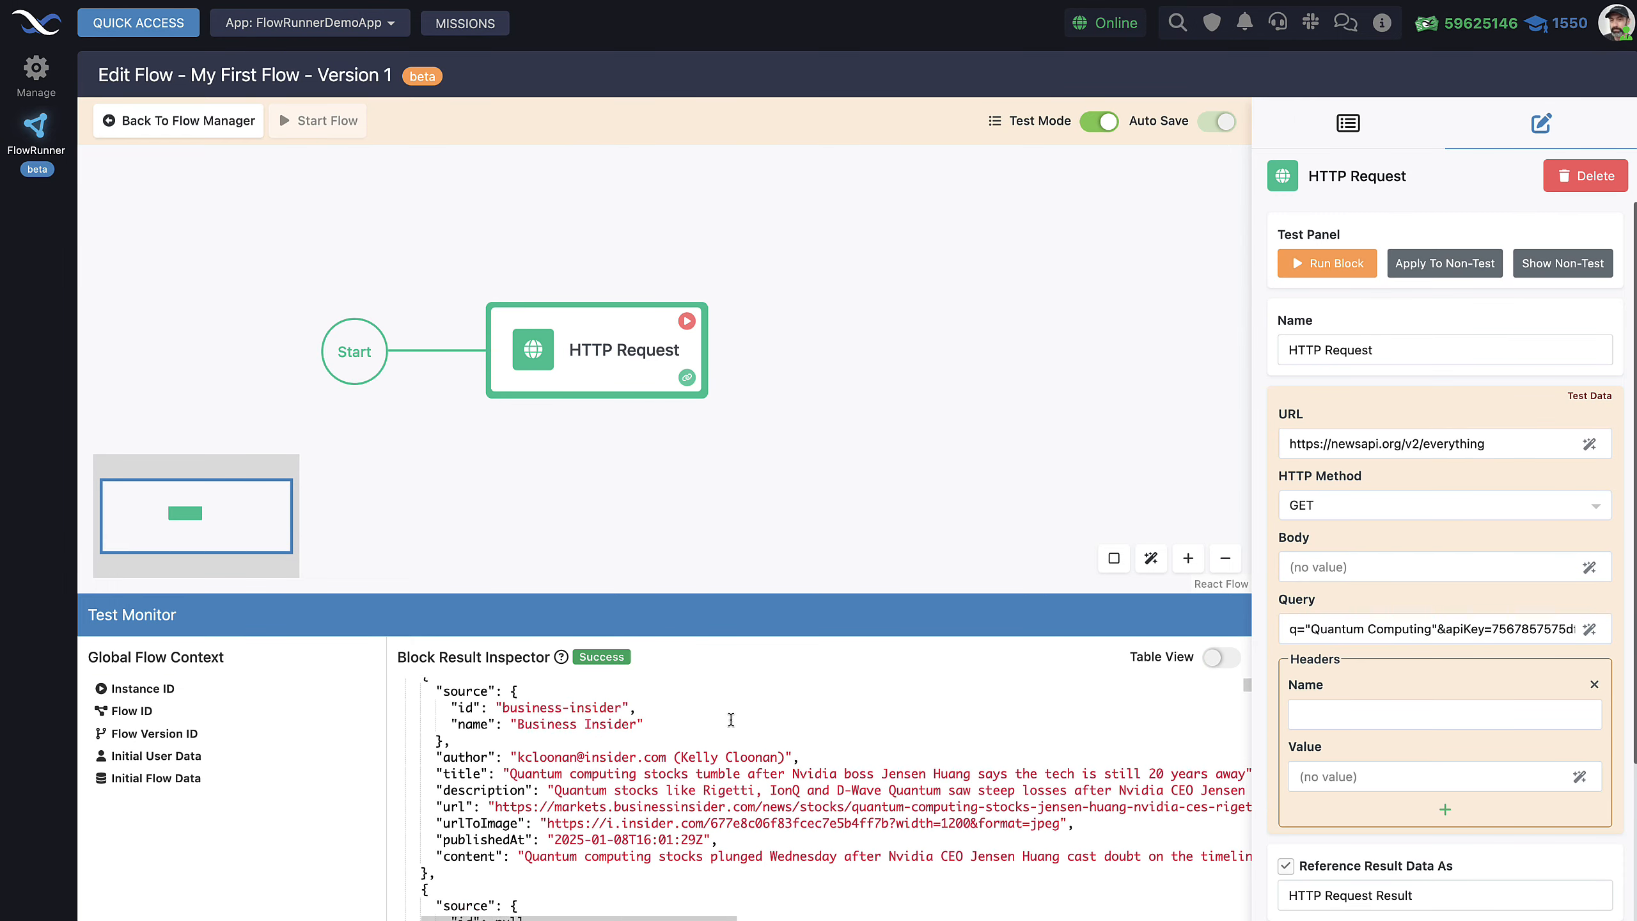
scroll(710, 734, up, 10)
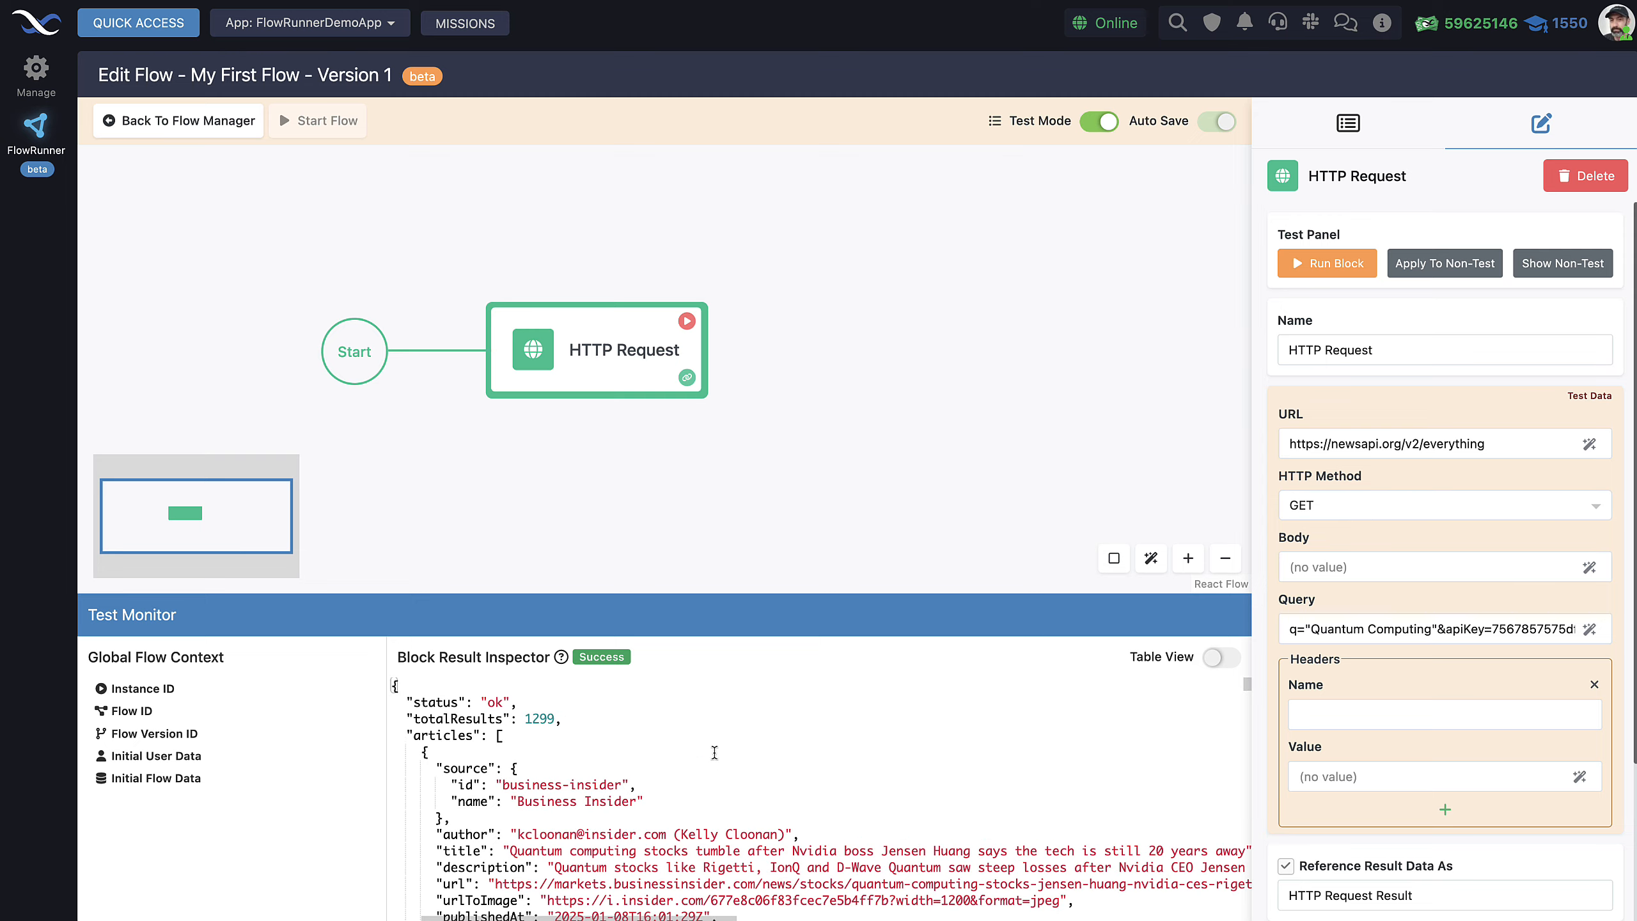
scroll(731, 717, down, 10)
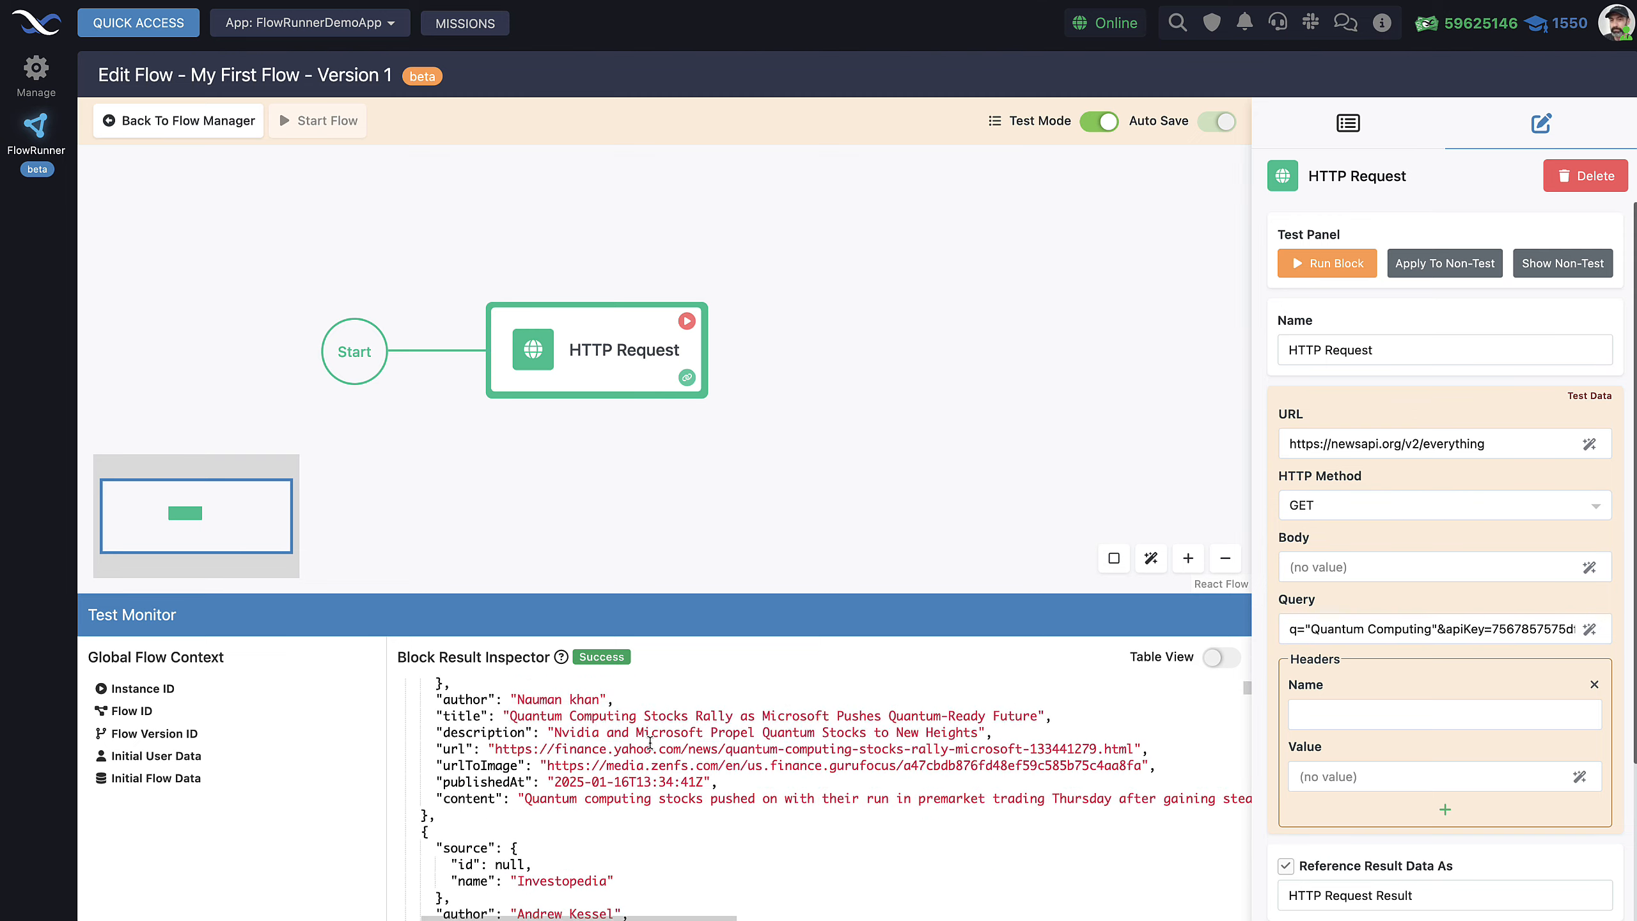
scroll(652, 740, up, 10)
scroll(584, 735, down, 1)
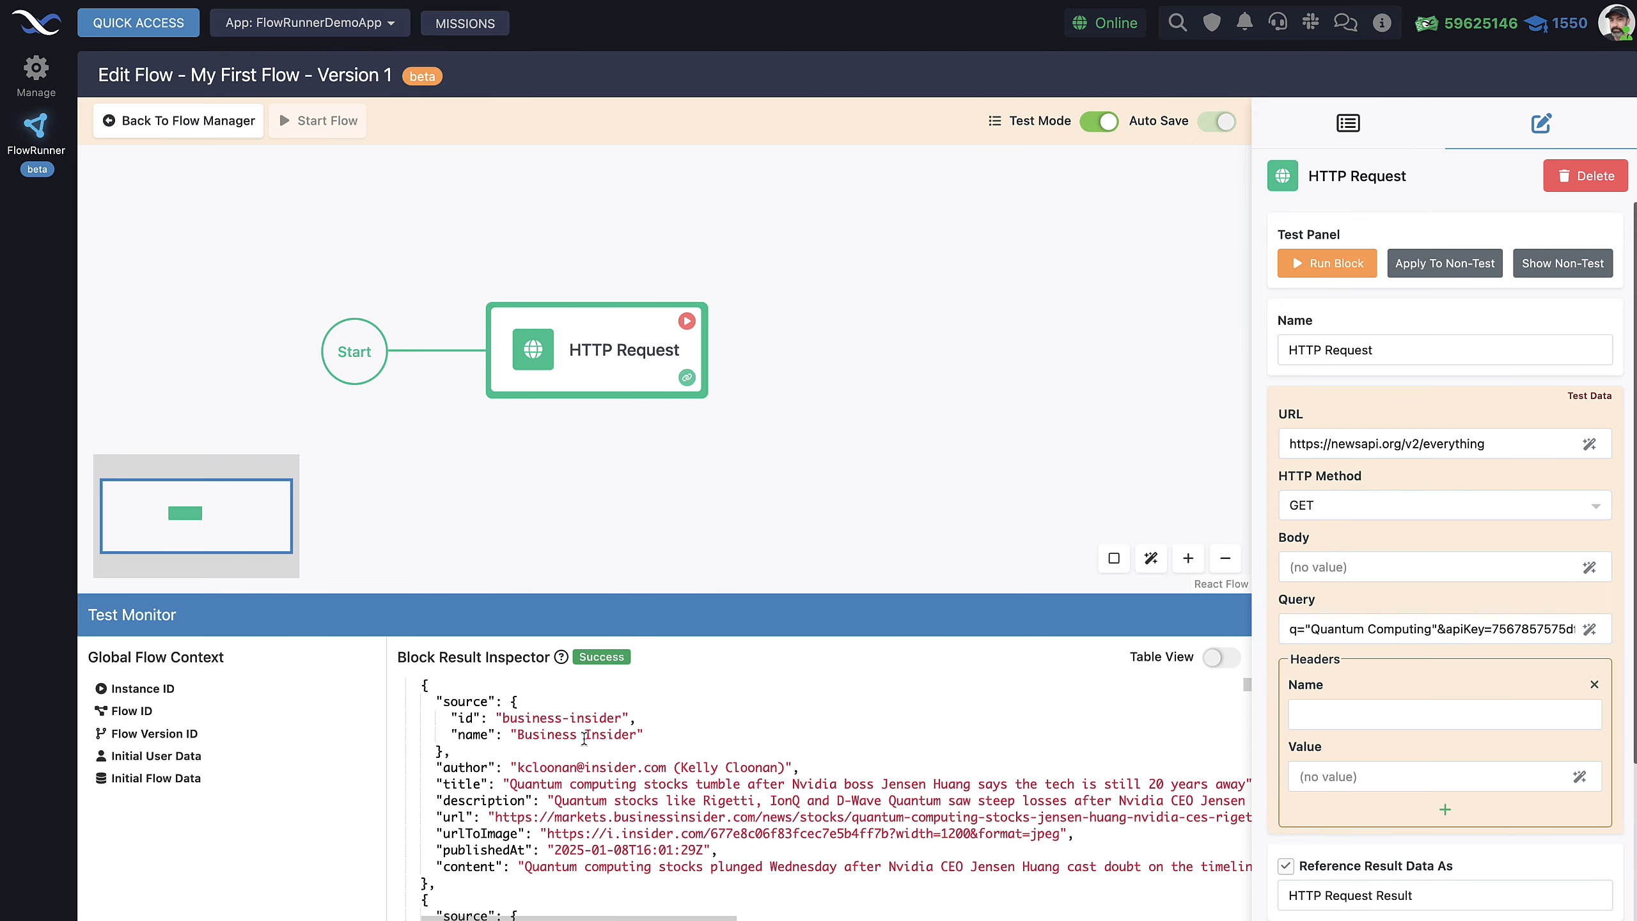
scroll(553, 727, up, 1)
scroll(563, 759, down, 1)
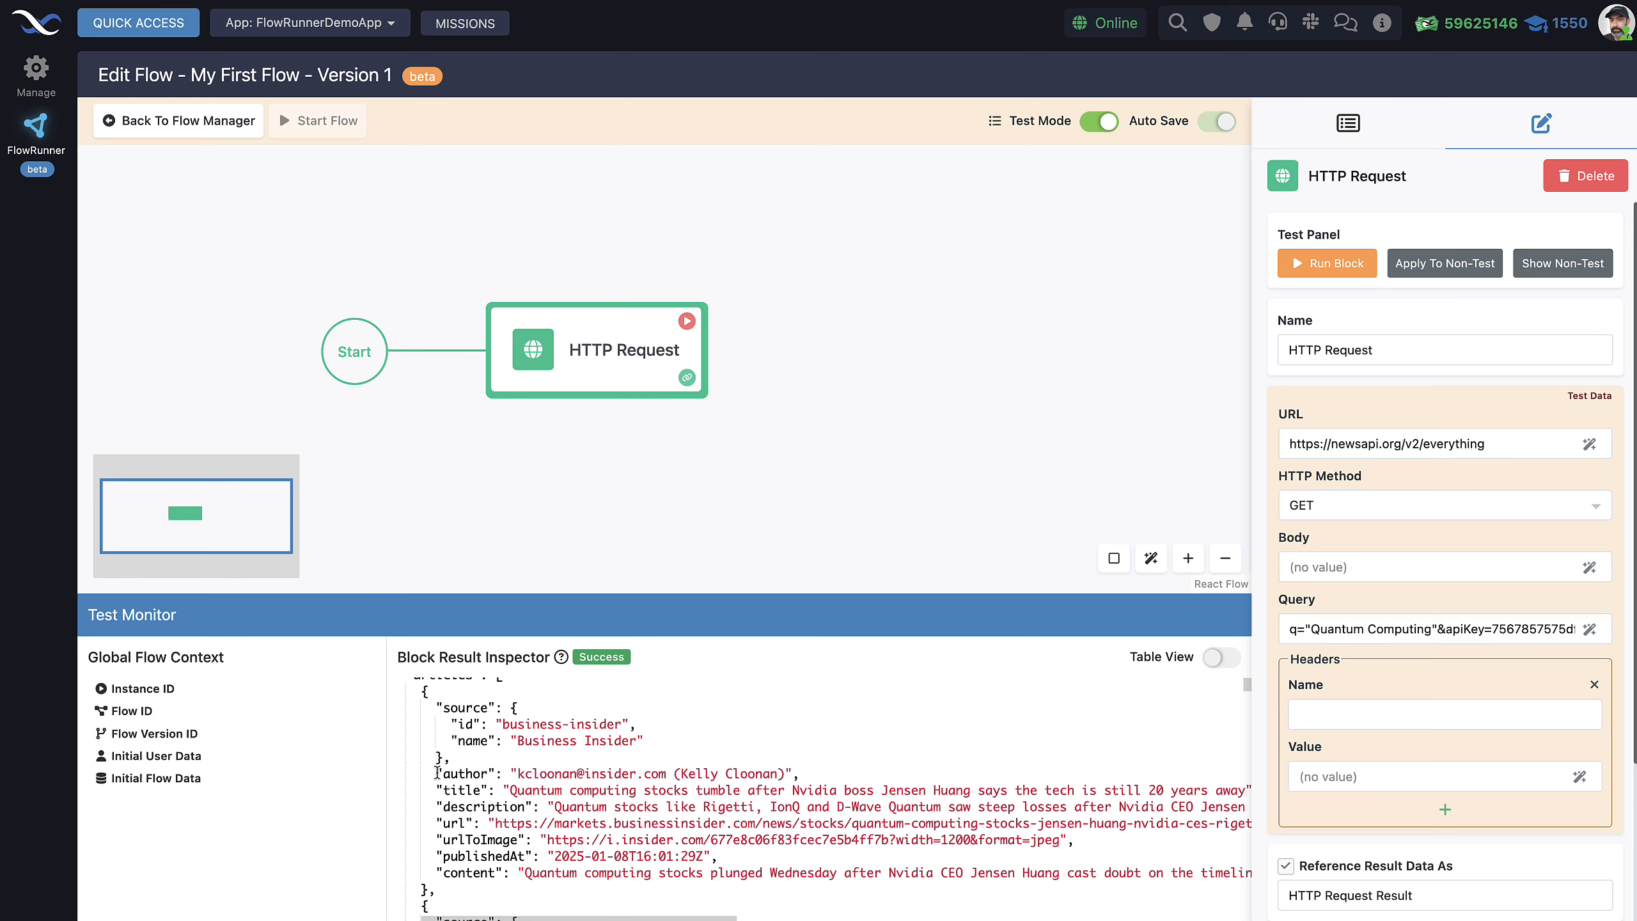
drag(437, 773, 511, 774)
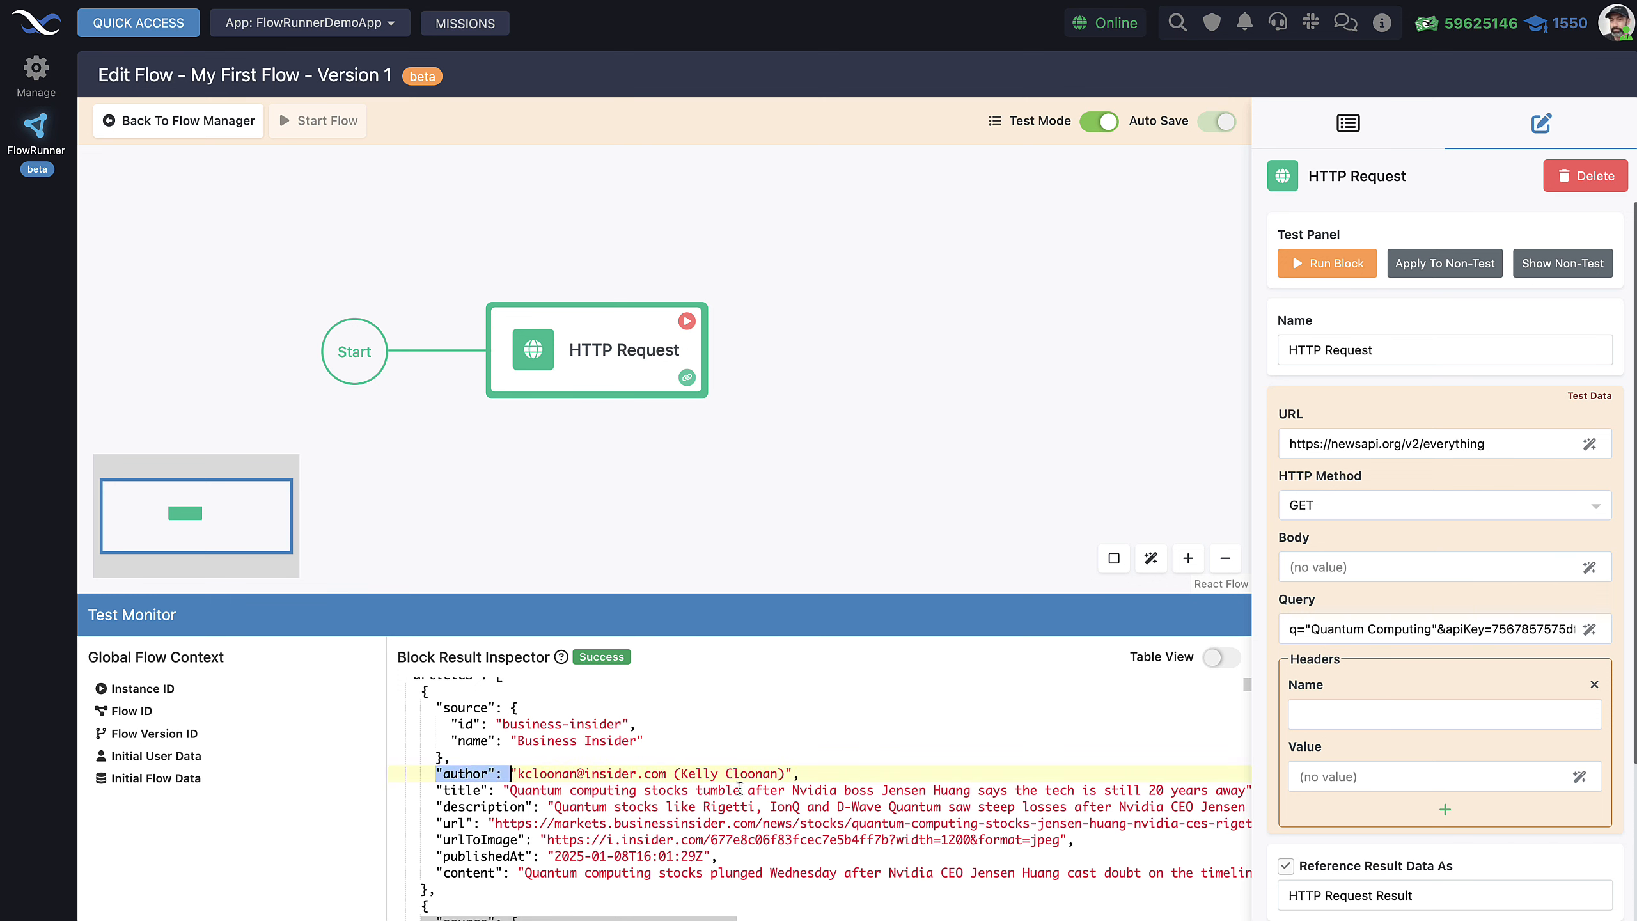
scroll(740, 788, up, 2)
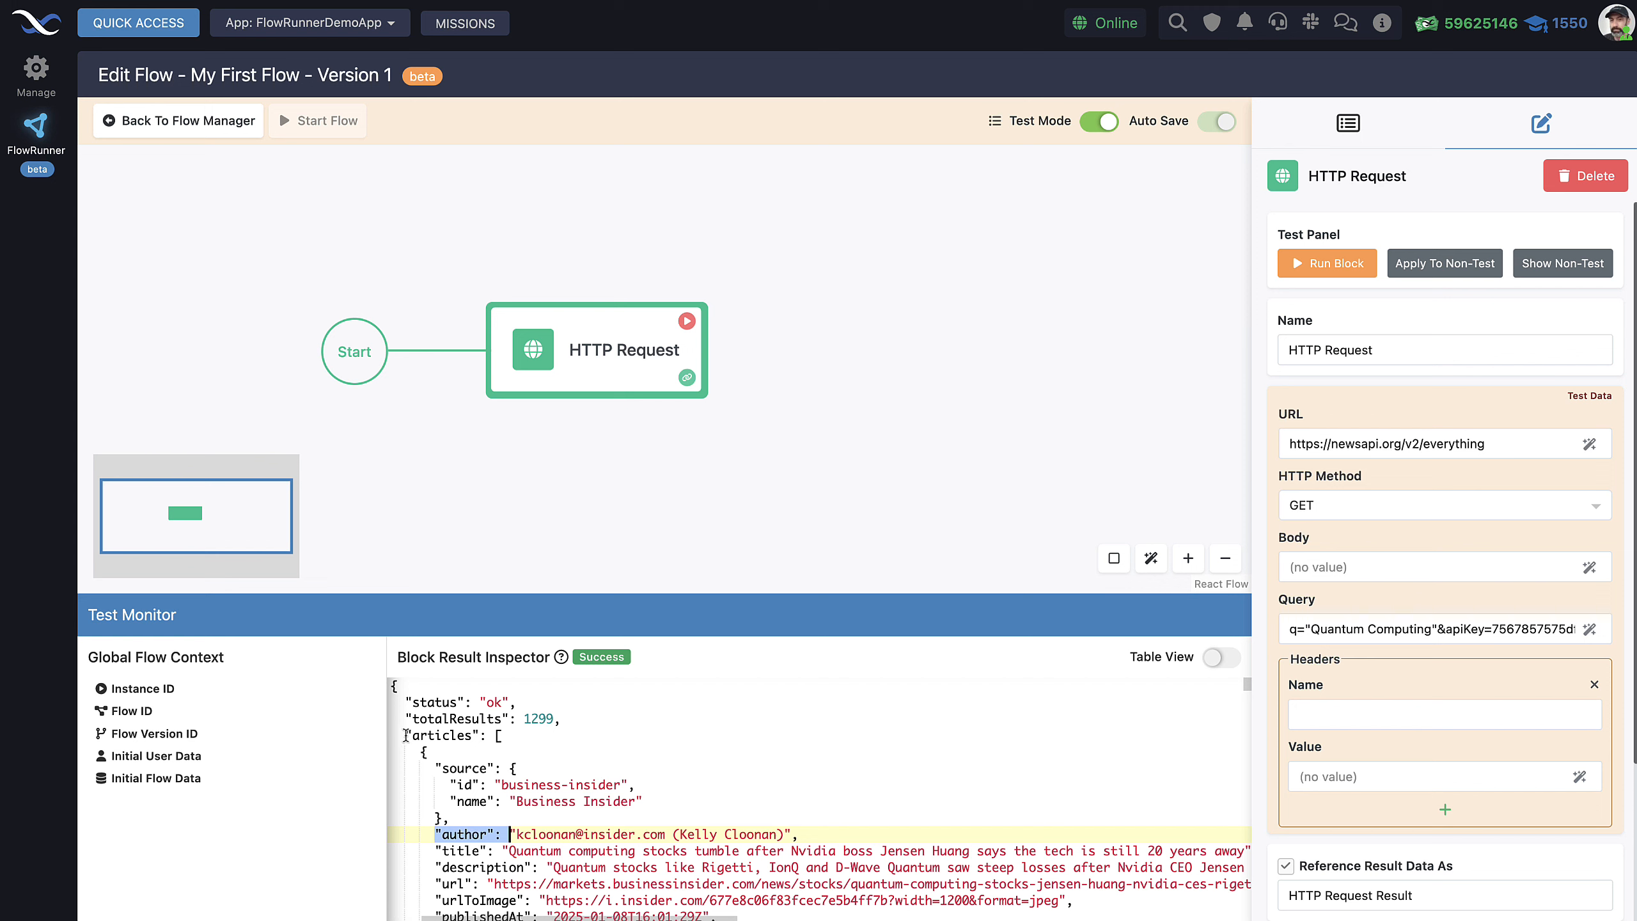
drag(407, 736, 474, 735)
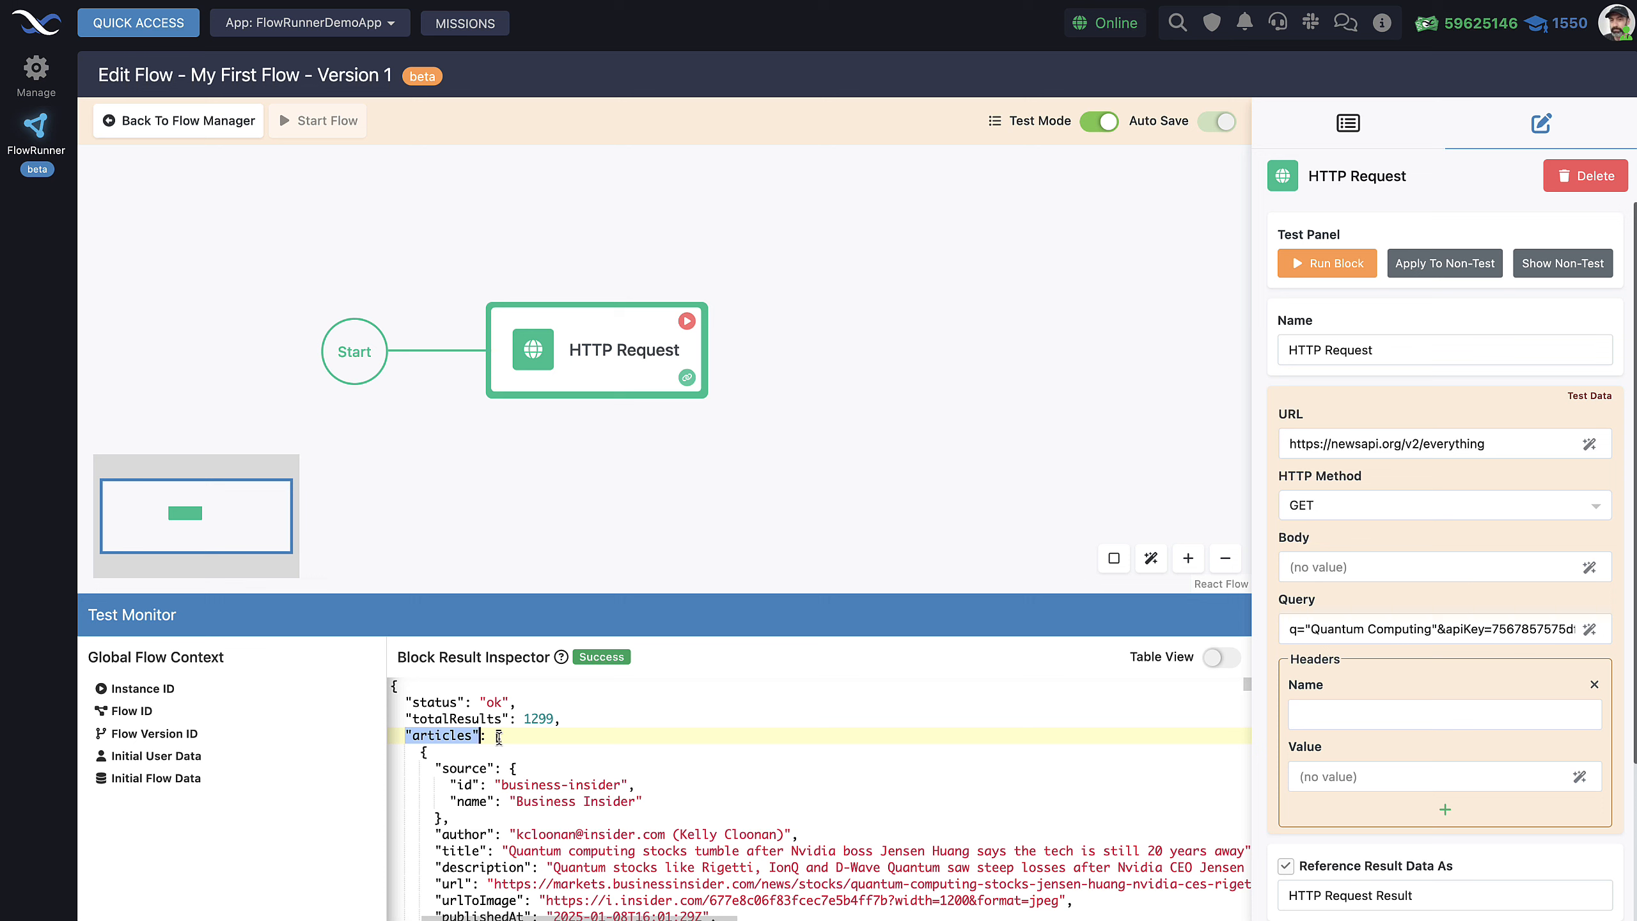
drag(498, 737, 523, 799)
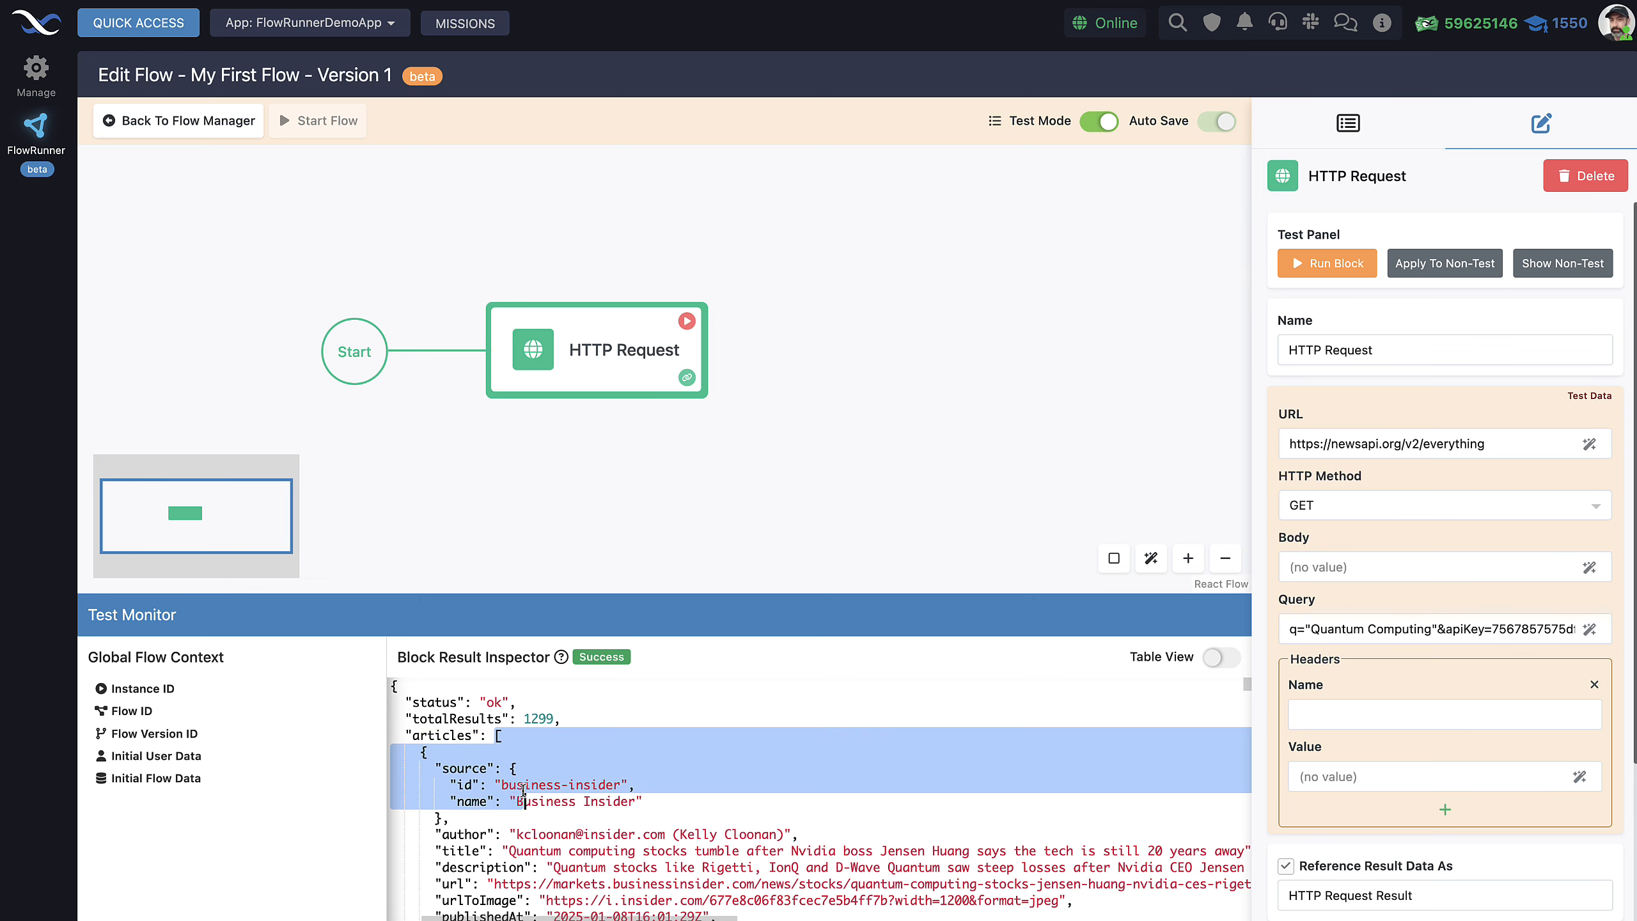
click(500, 736)
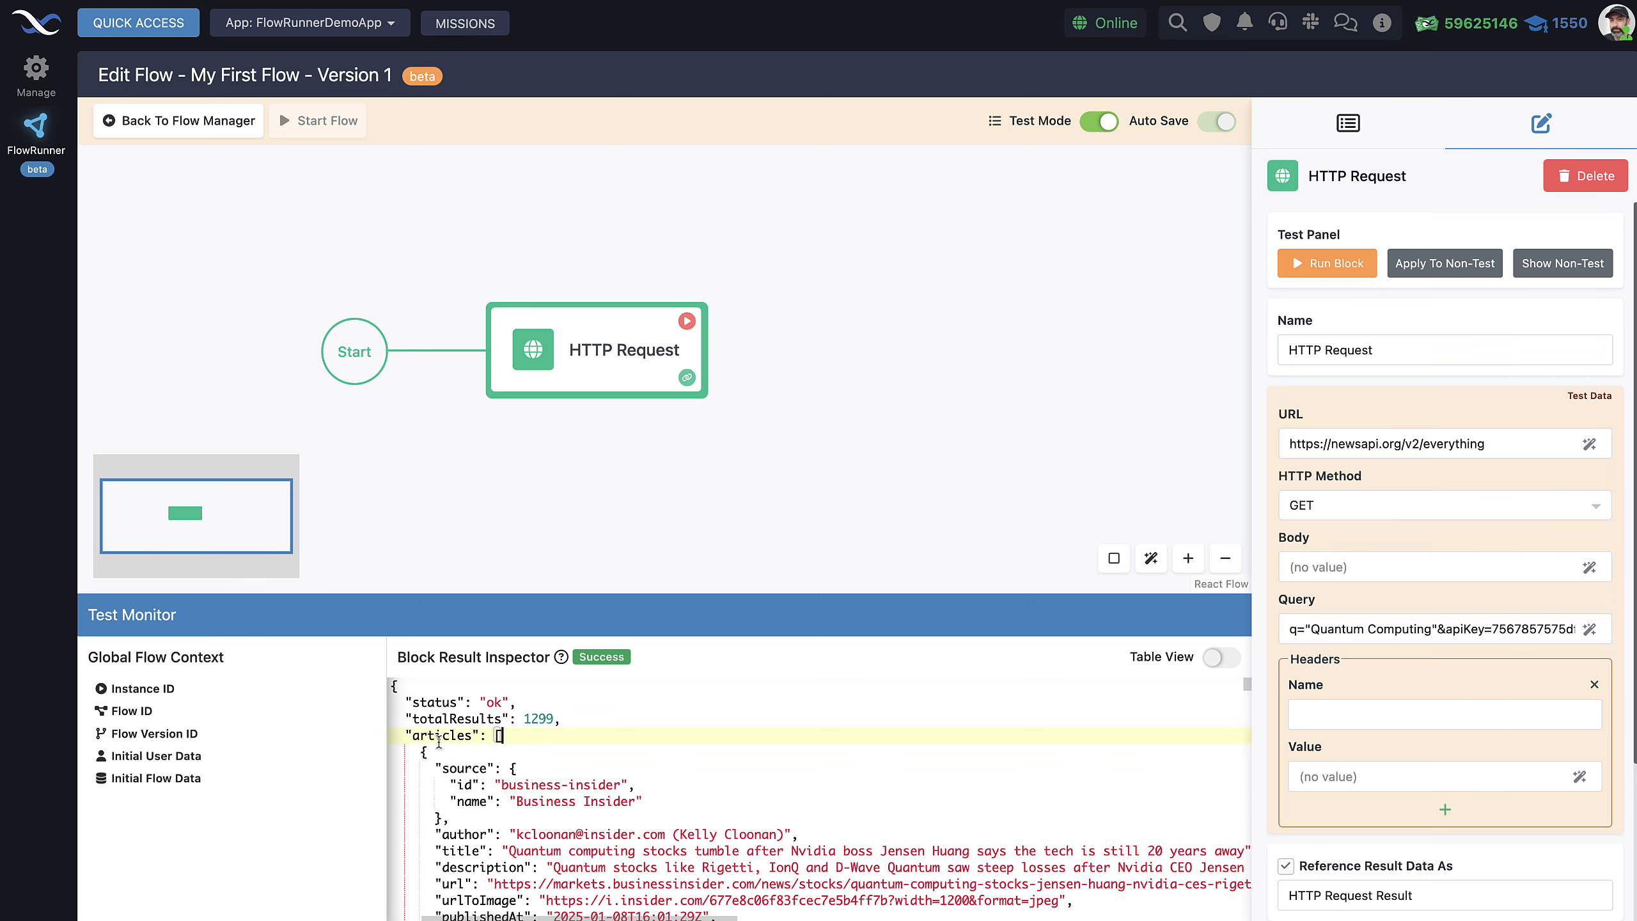
drag(405, 735, 452, 737)
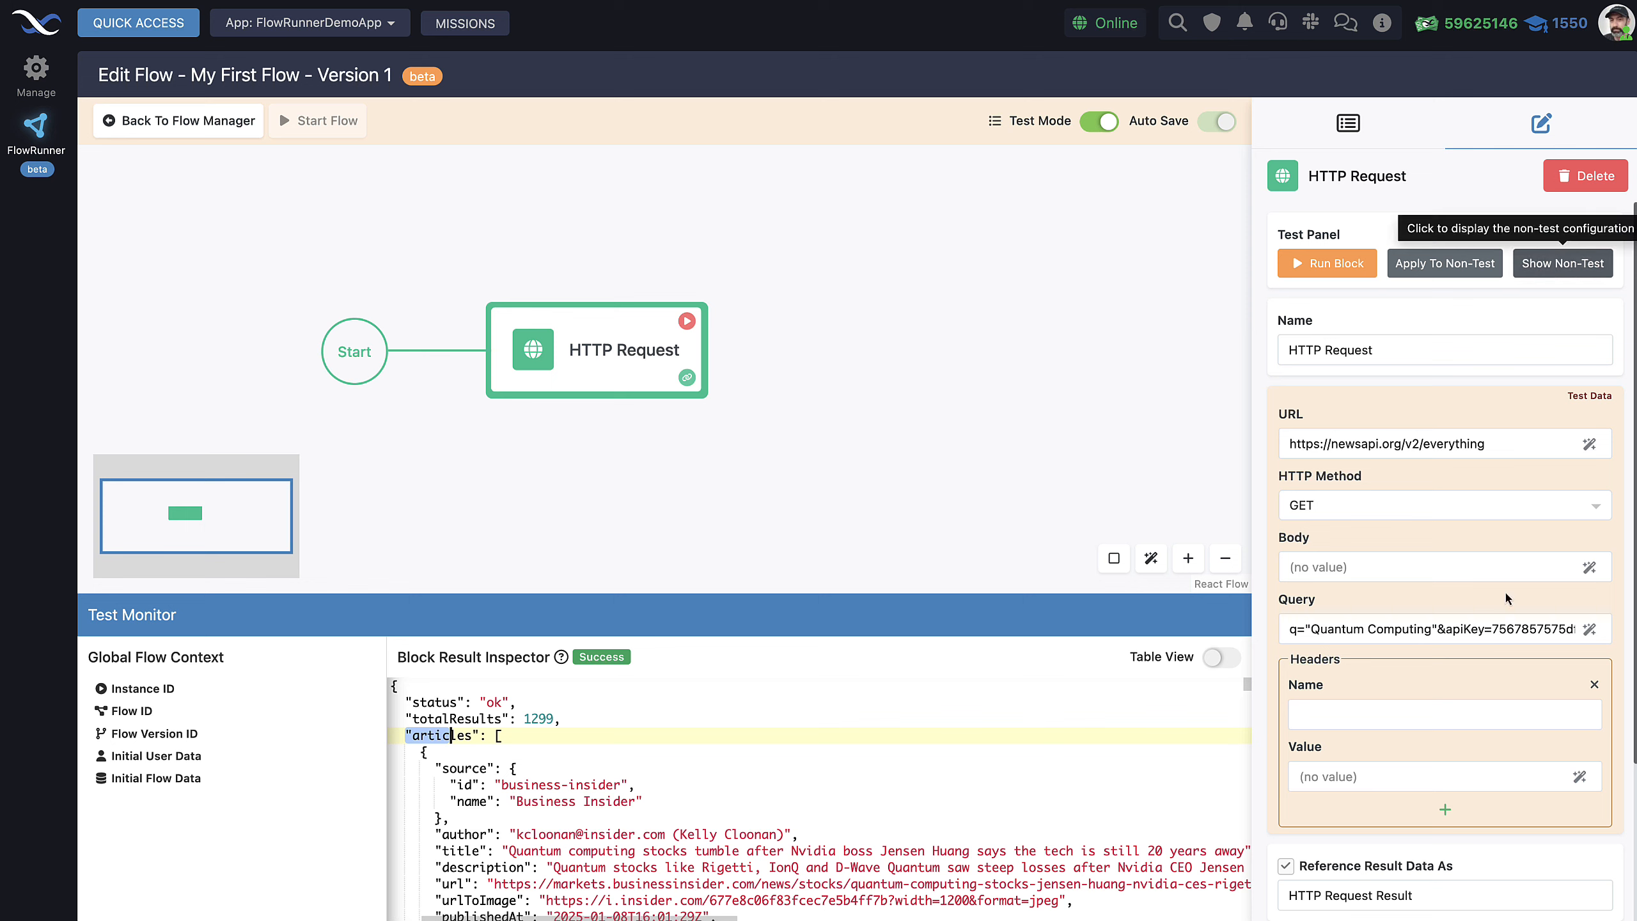
View the HTTP Request's non-test configuration, switch back to its test data, and turn off Test Mode.
click(1565, 270)
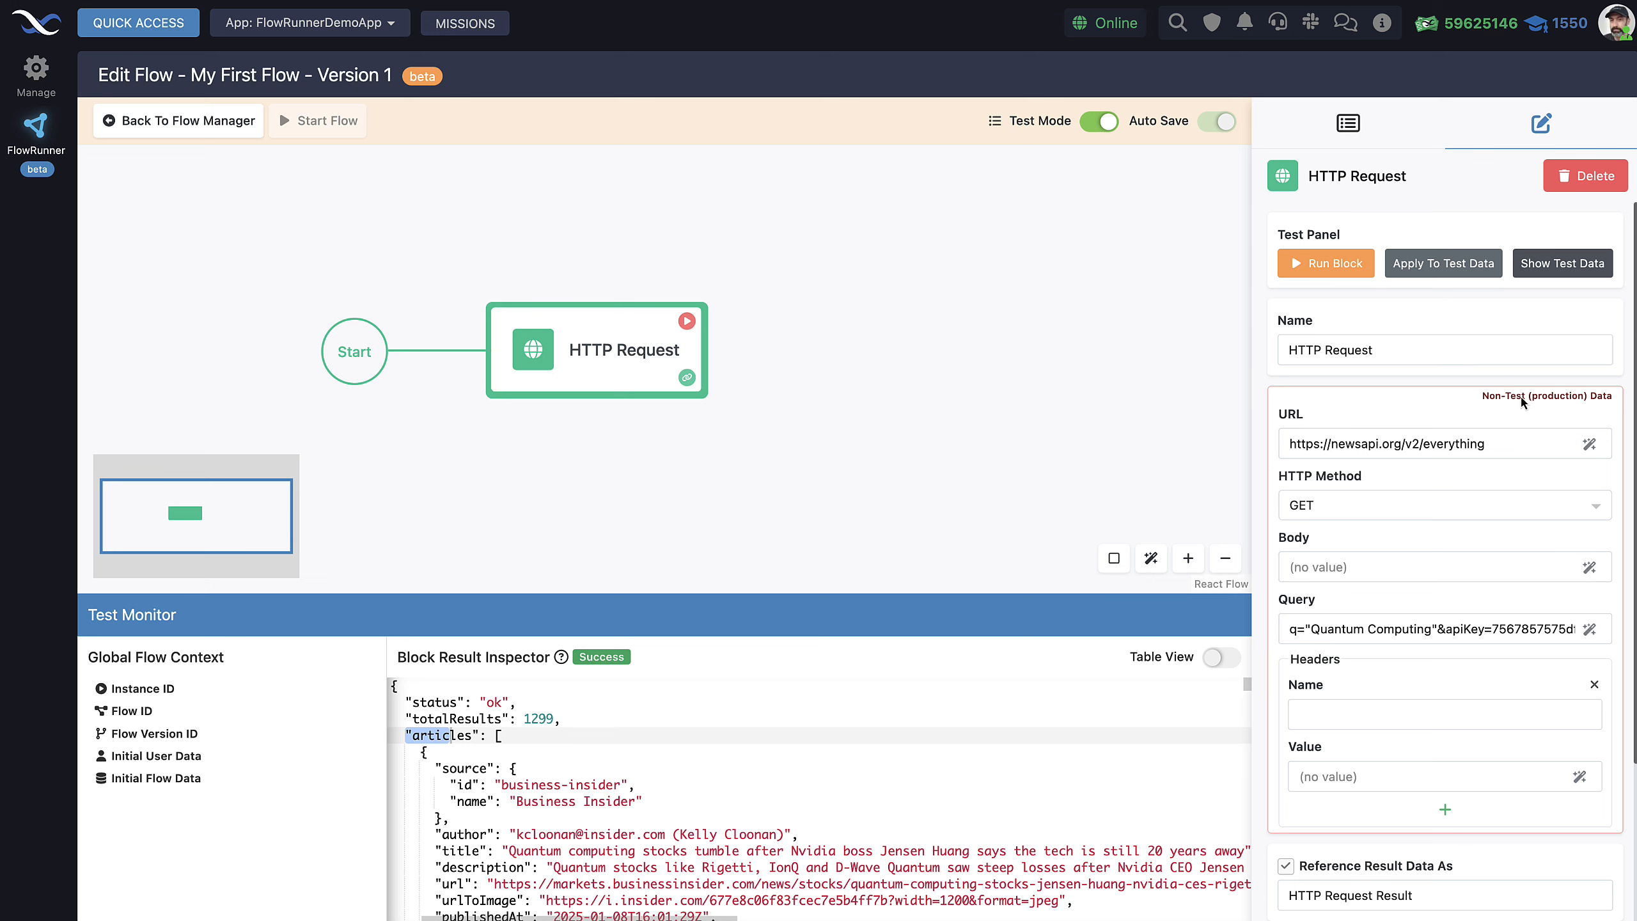
click(1572, 264)
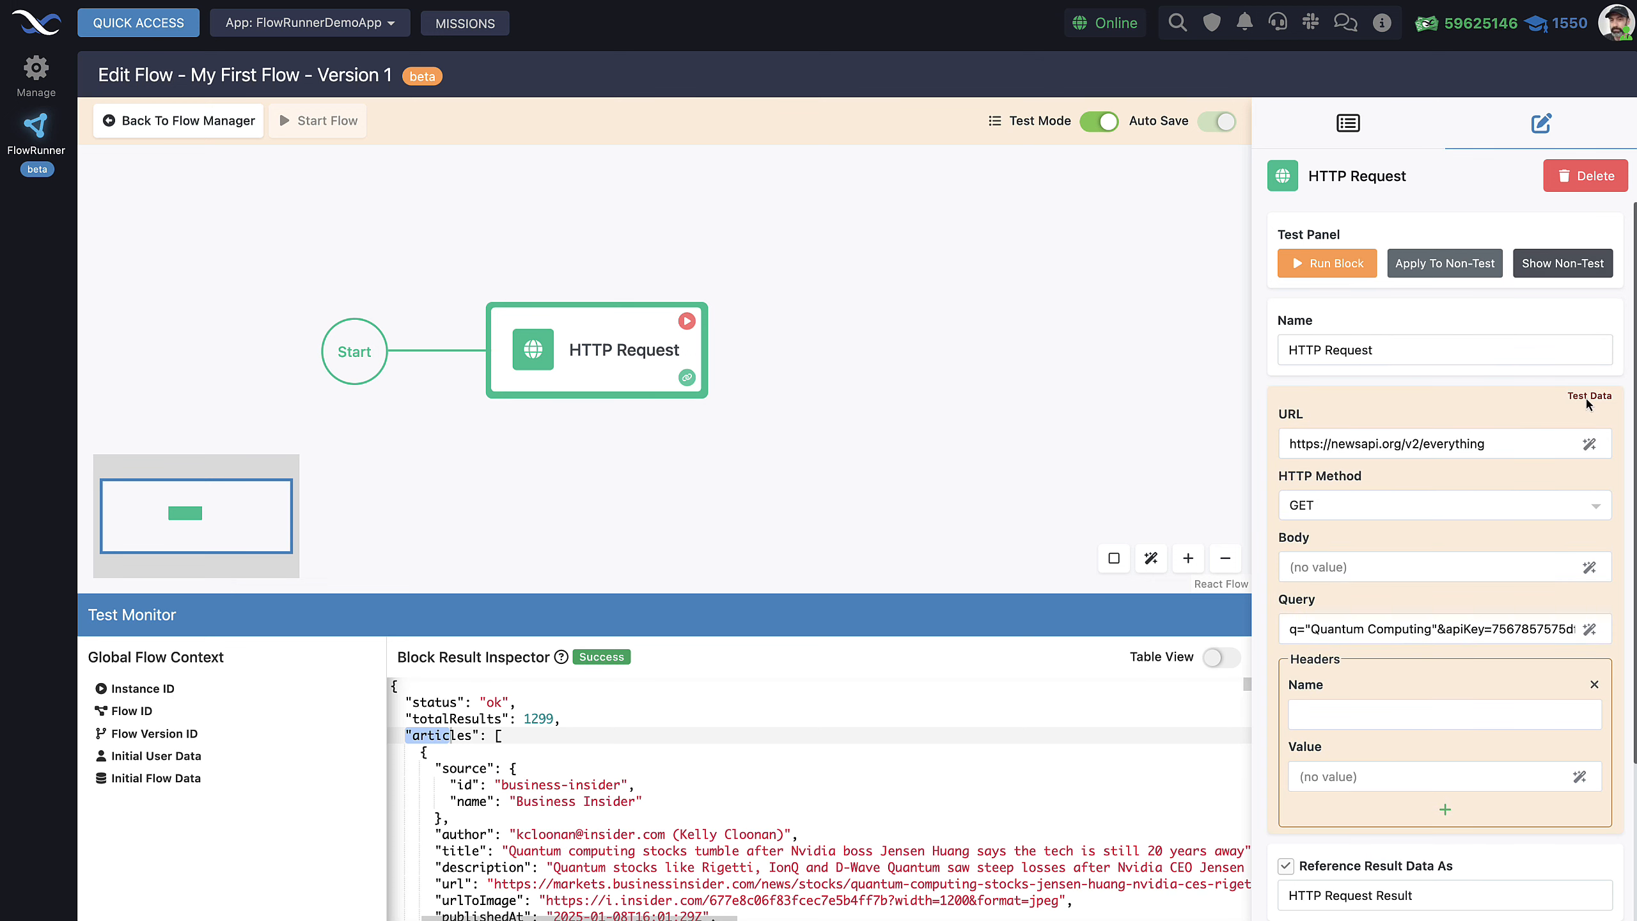
mouse_move(1587, 404)
click(1099, 121)
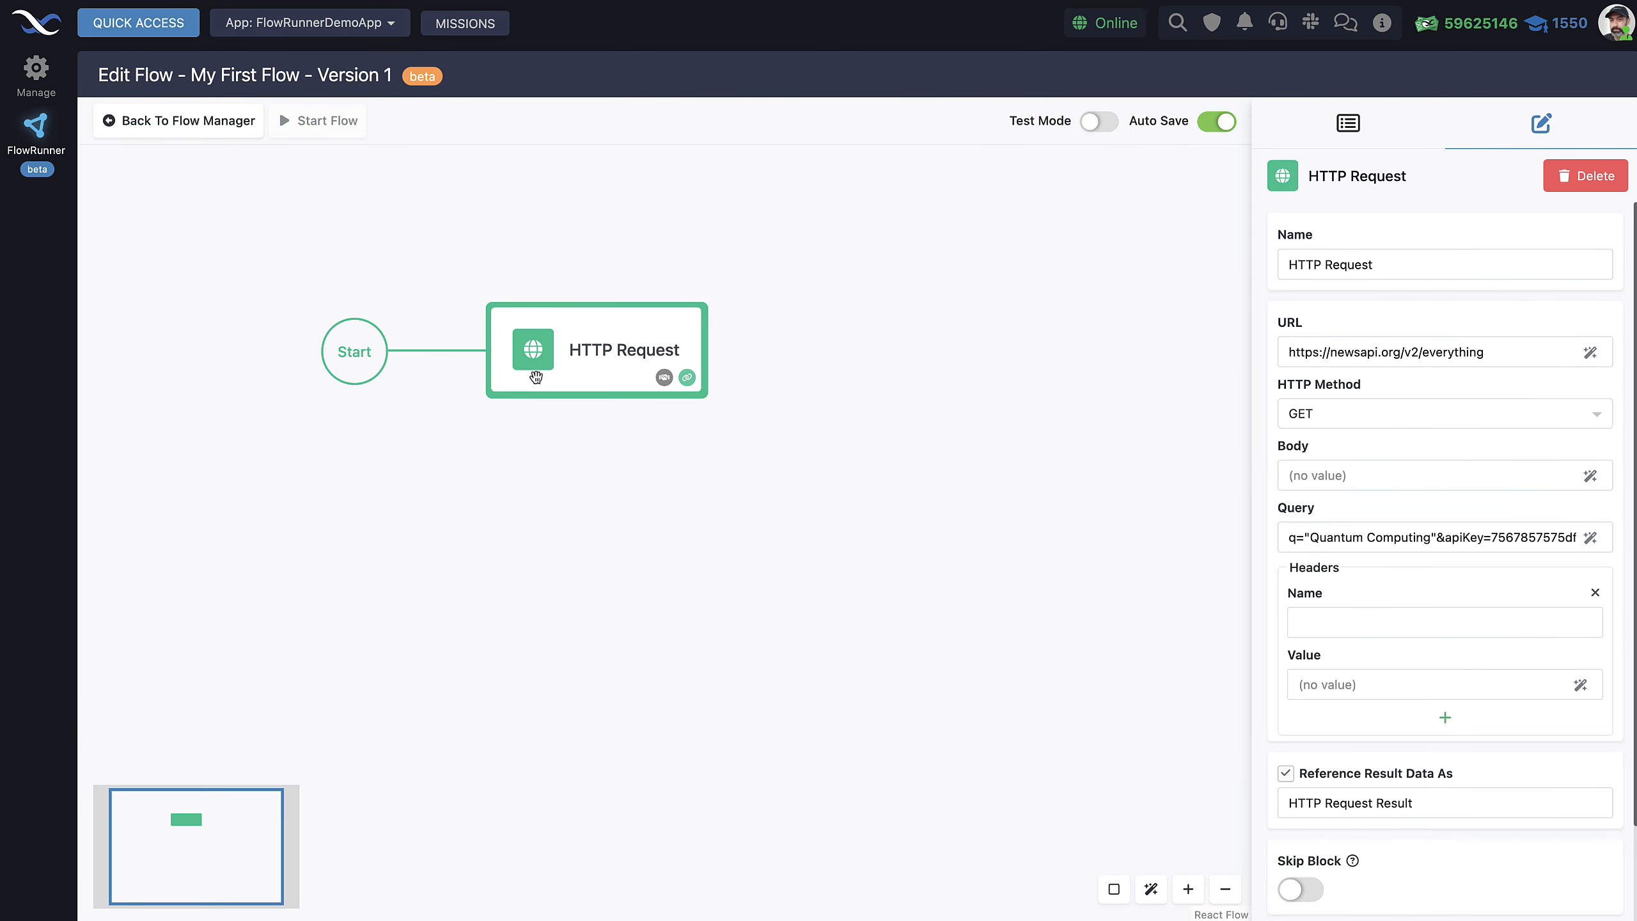
Add an AI Router block to the flow to the right of the HTTP Request block.
drag(695, 524, 584, 538)
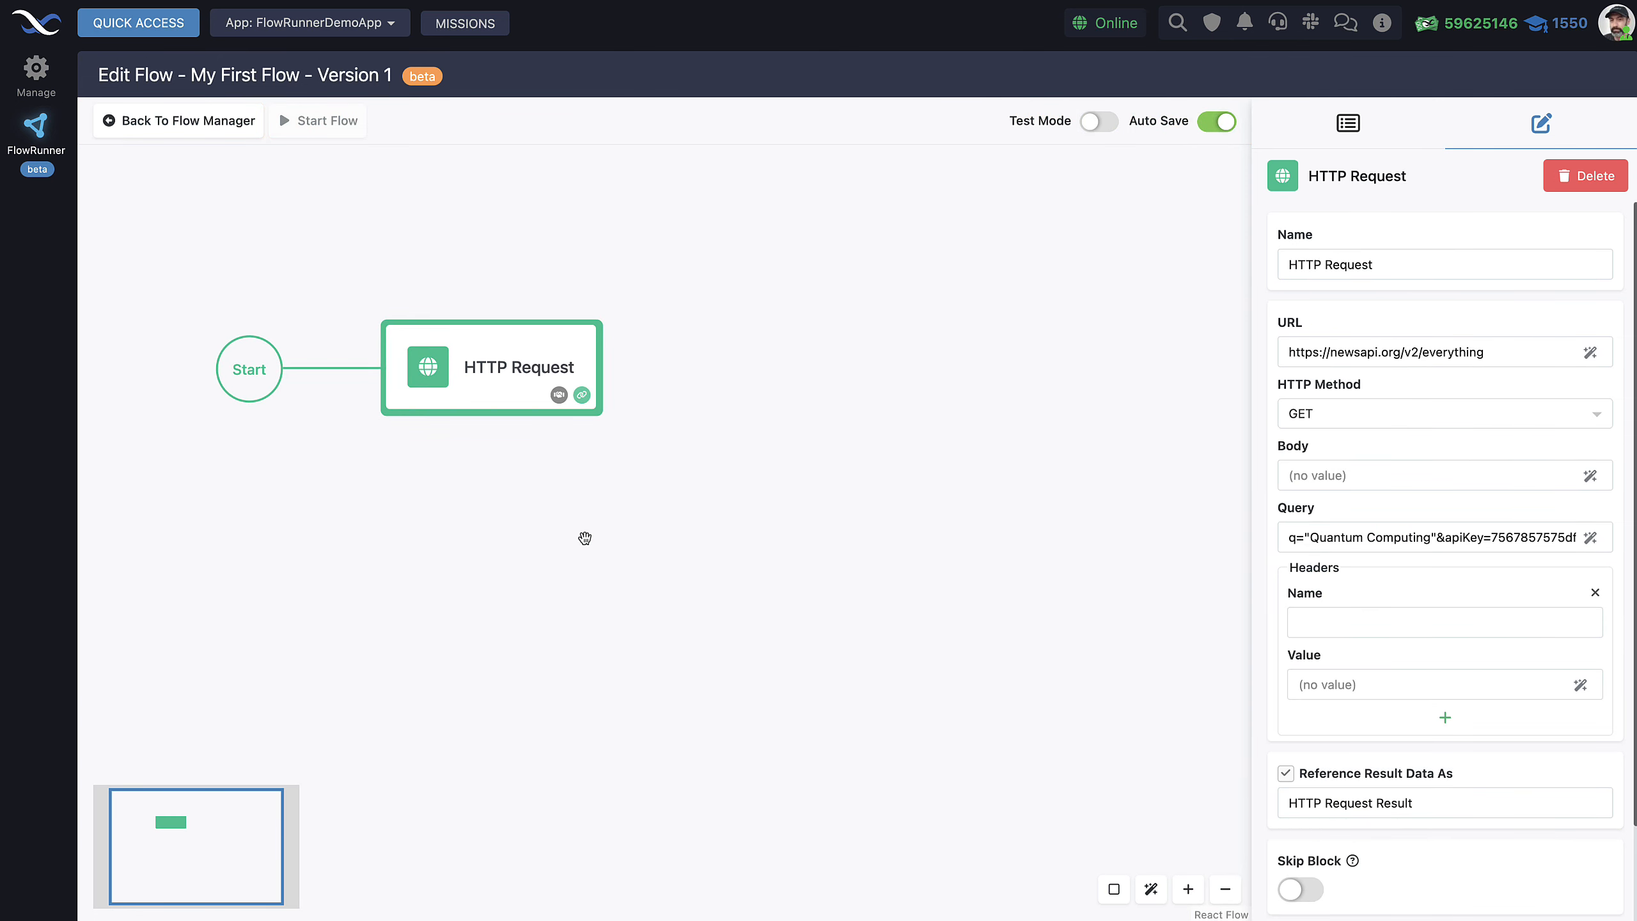
click(1342, 134)
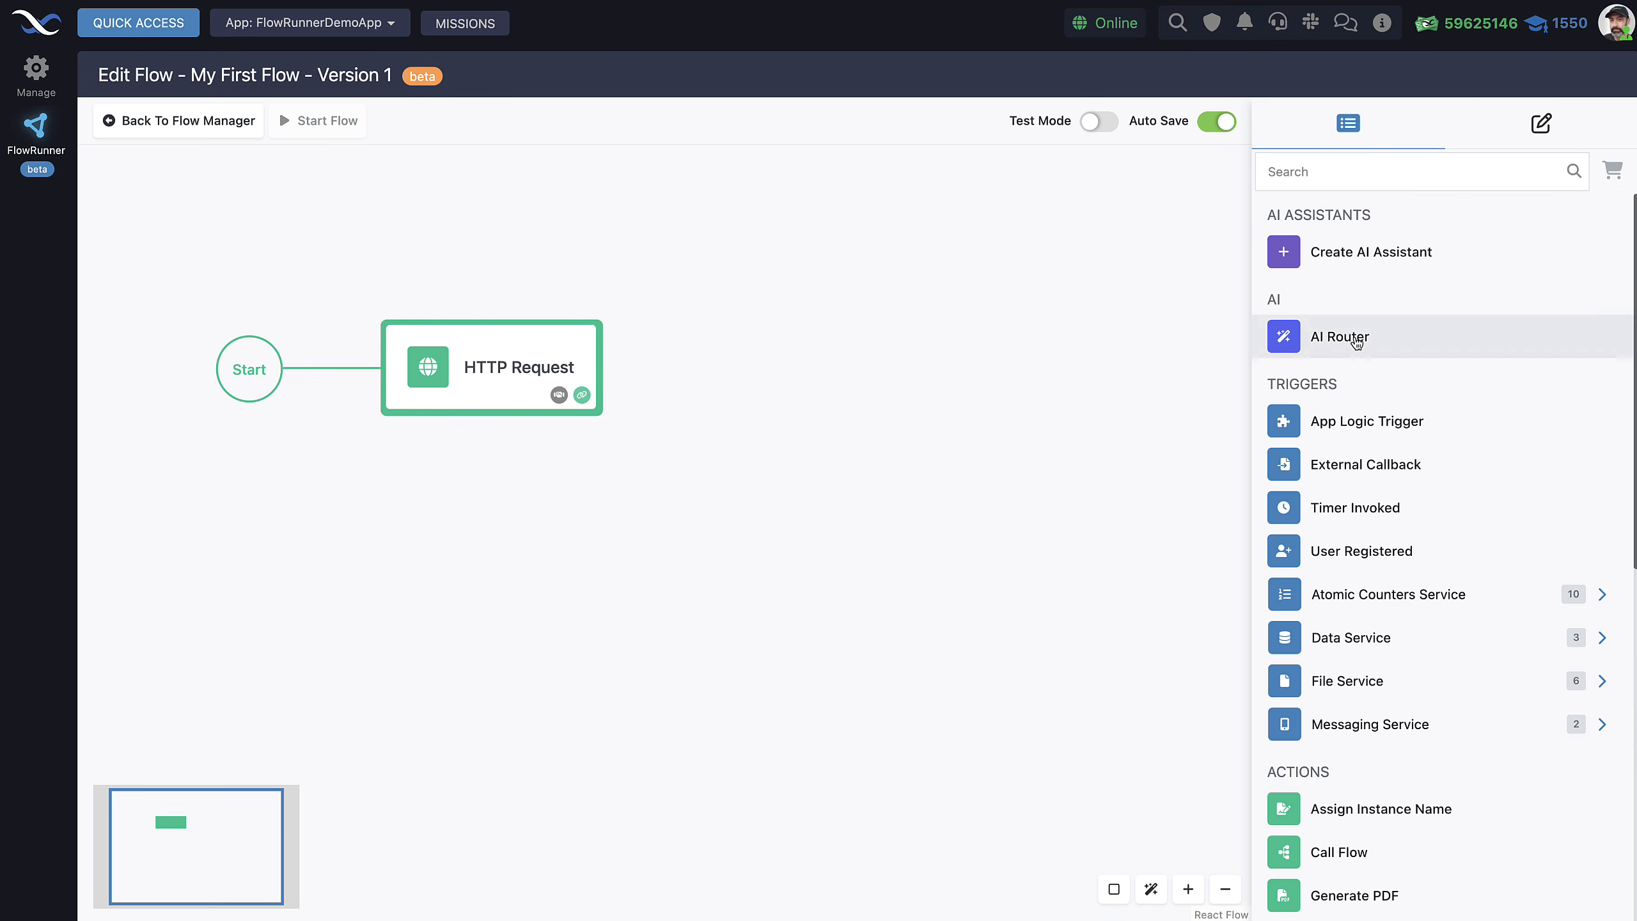
drag(1344, 340, 819, 412)
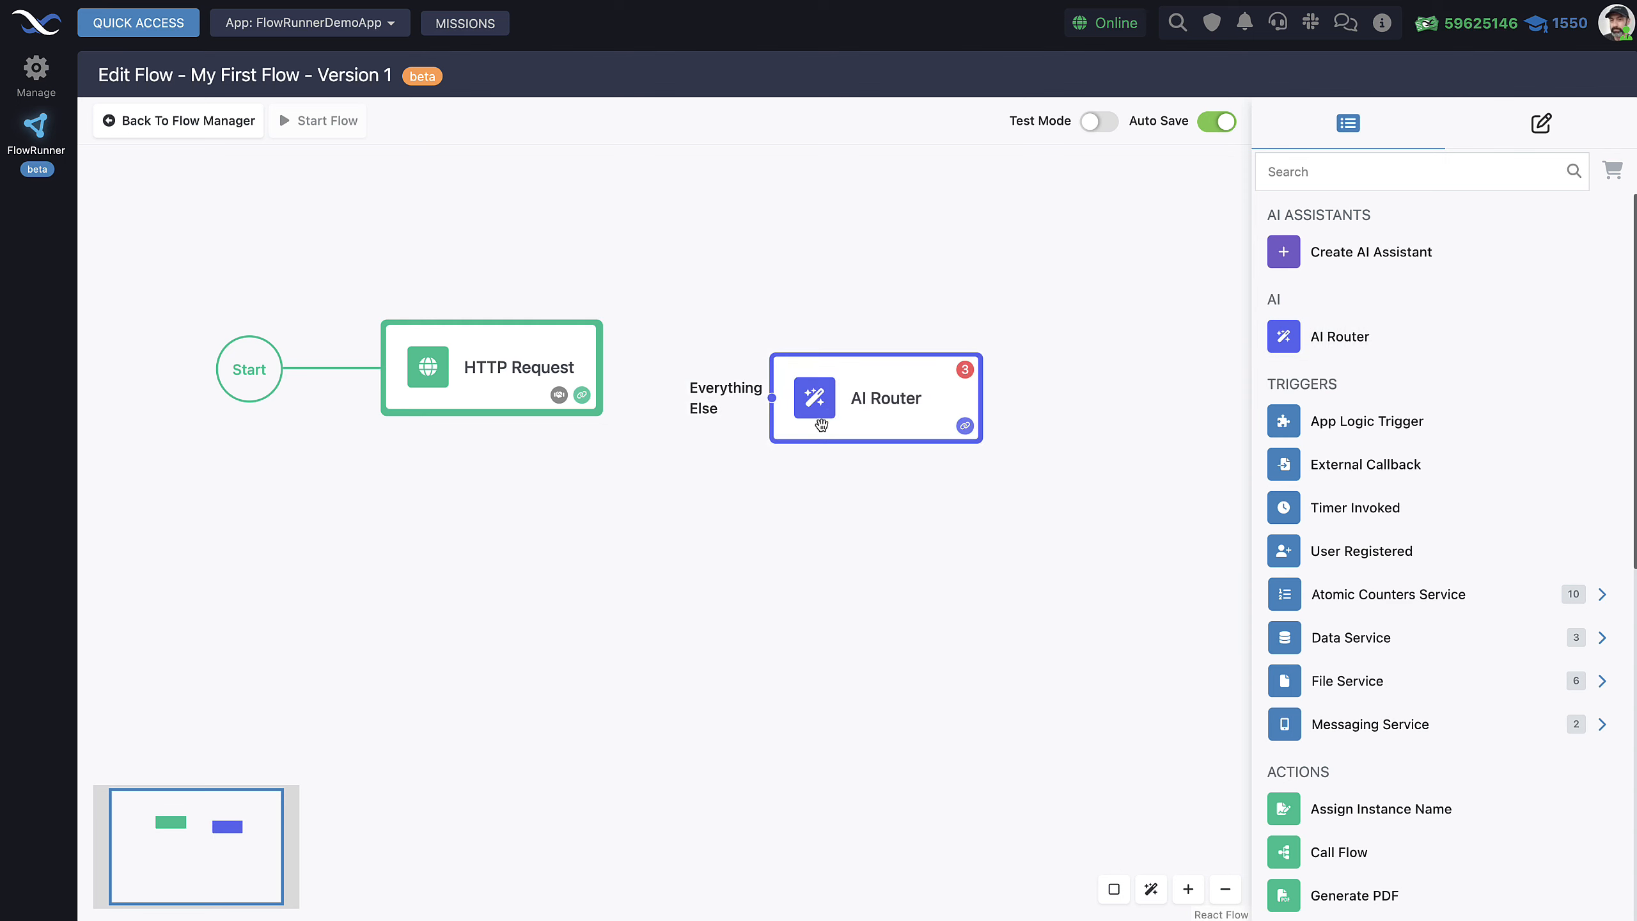
drag(705, 512, 628, 507)
drag(665, 368, 778, 392)
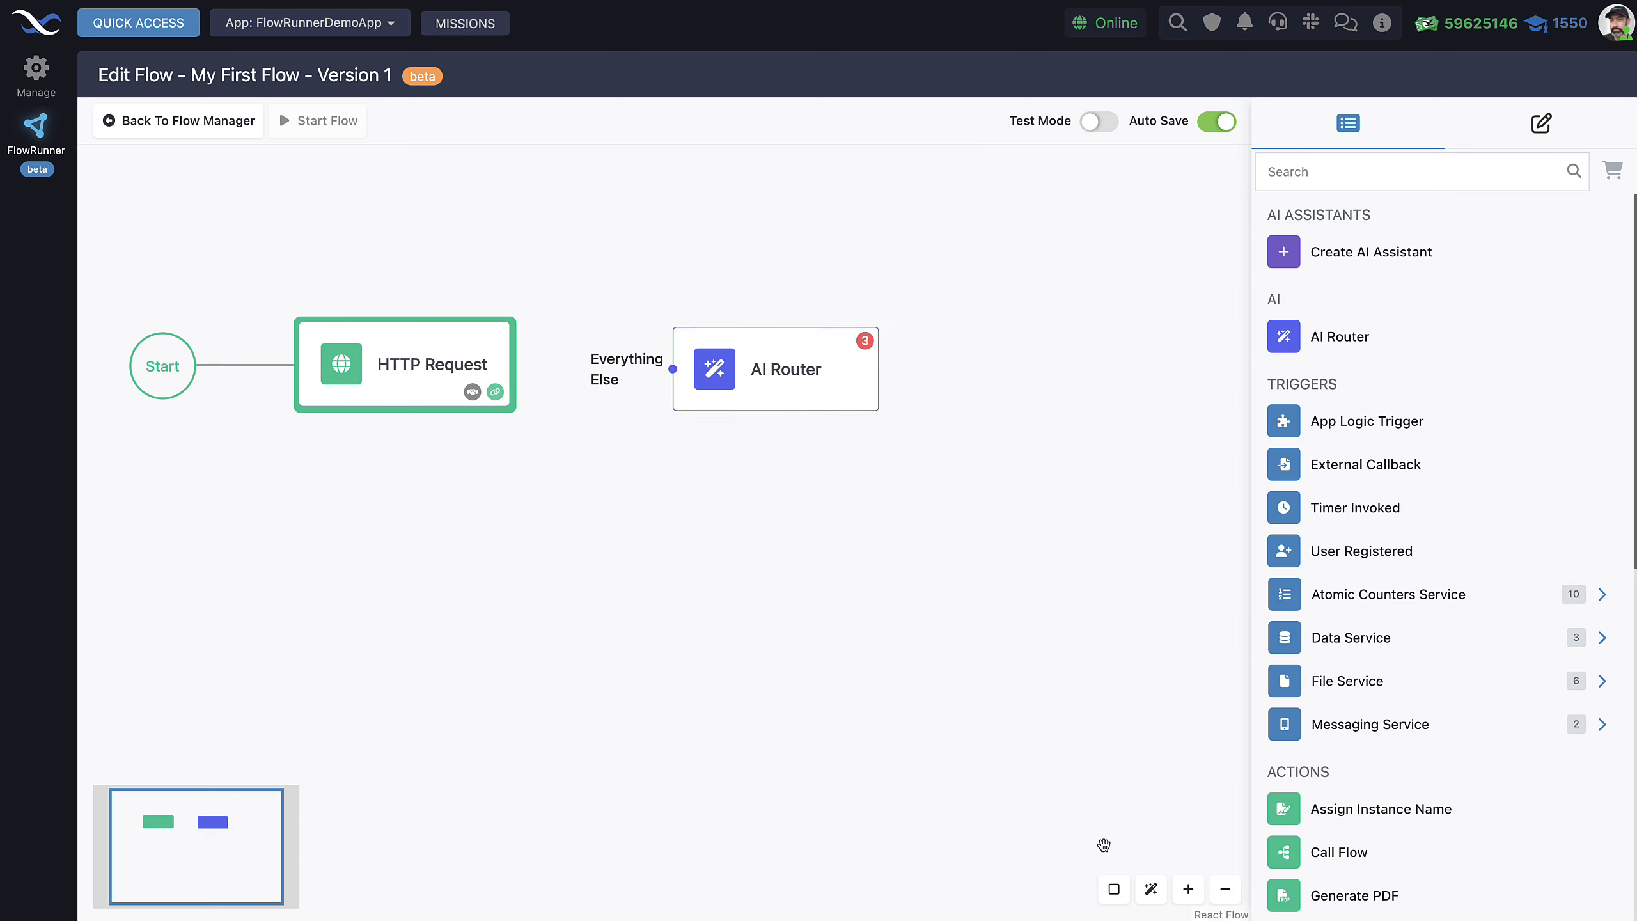
Connect the HTTP Request block to the AI Router and arrange the HTTP Request lower than the router.
drag(783, 719, 880, 732)
scroll(744, 616, up, 5)
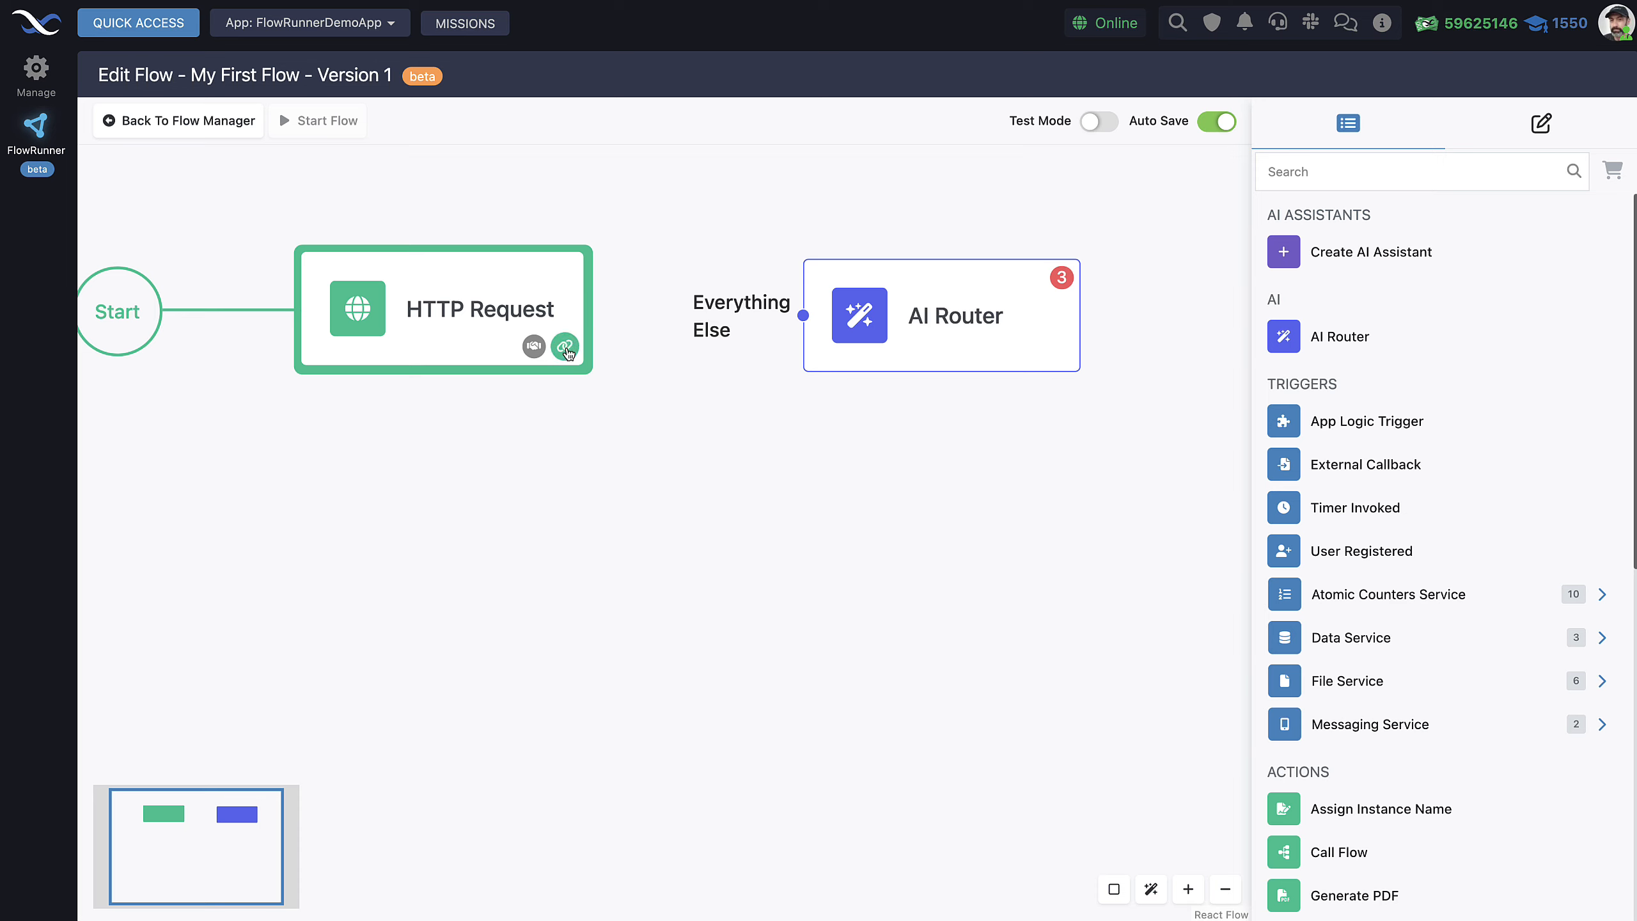
drag(565, 348, 887, 339)
drag(479, 326, 523, 464)
scroll(913, 559, down, 3)
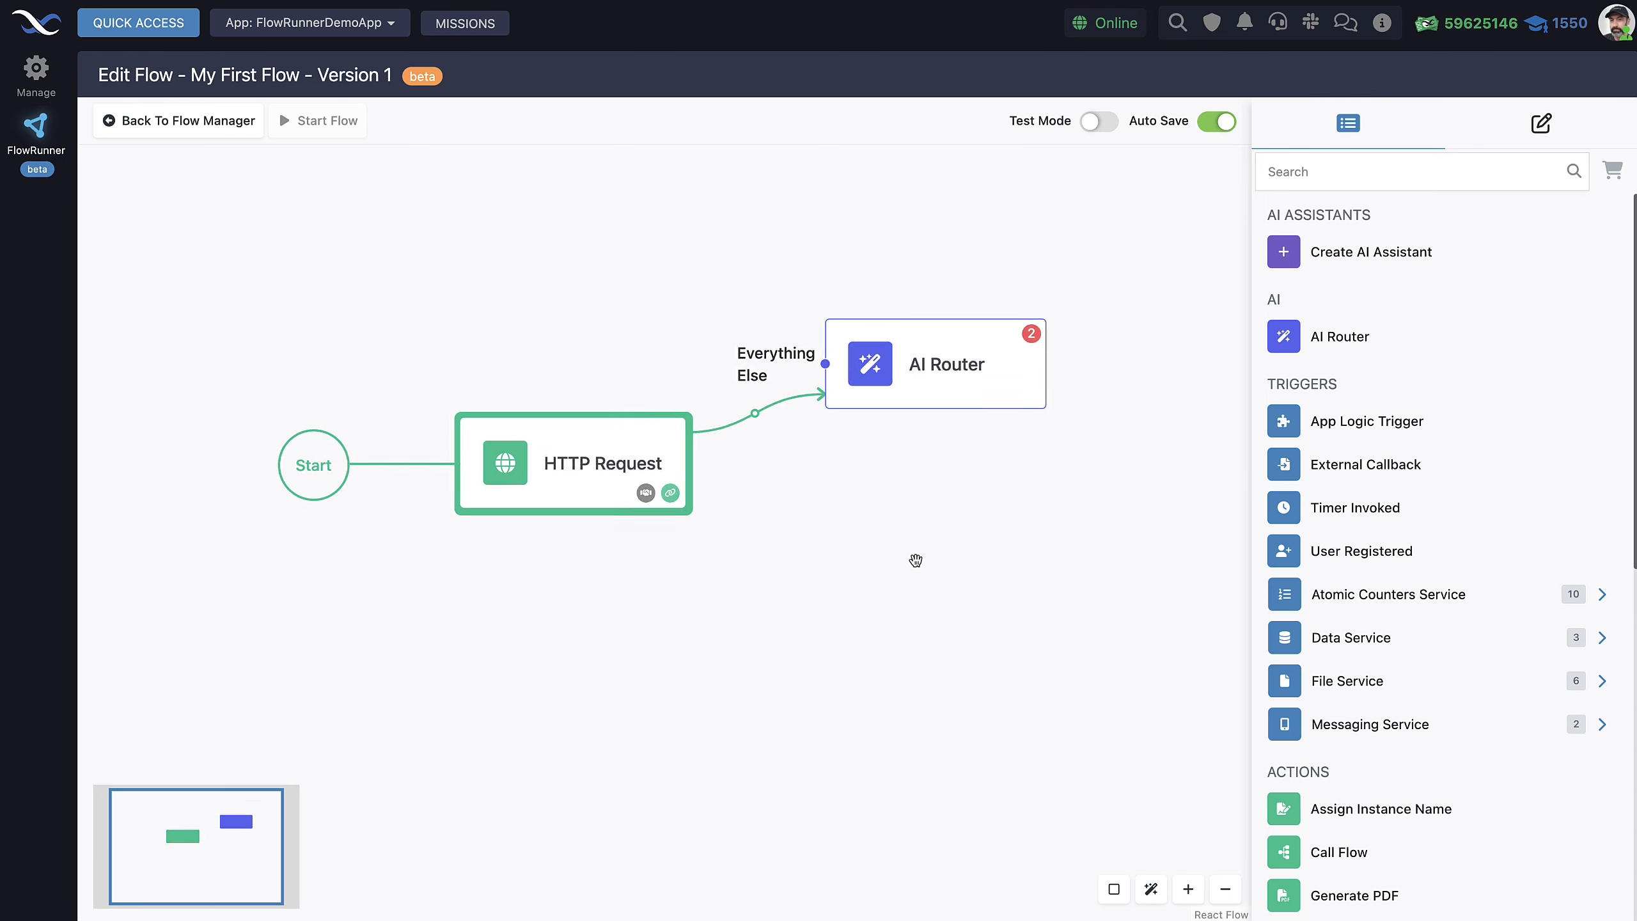
Move the AI Router block slightly farther up, above the level of the HTTP Request block.
drag(843, 570, 730, 551)
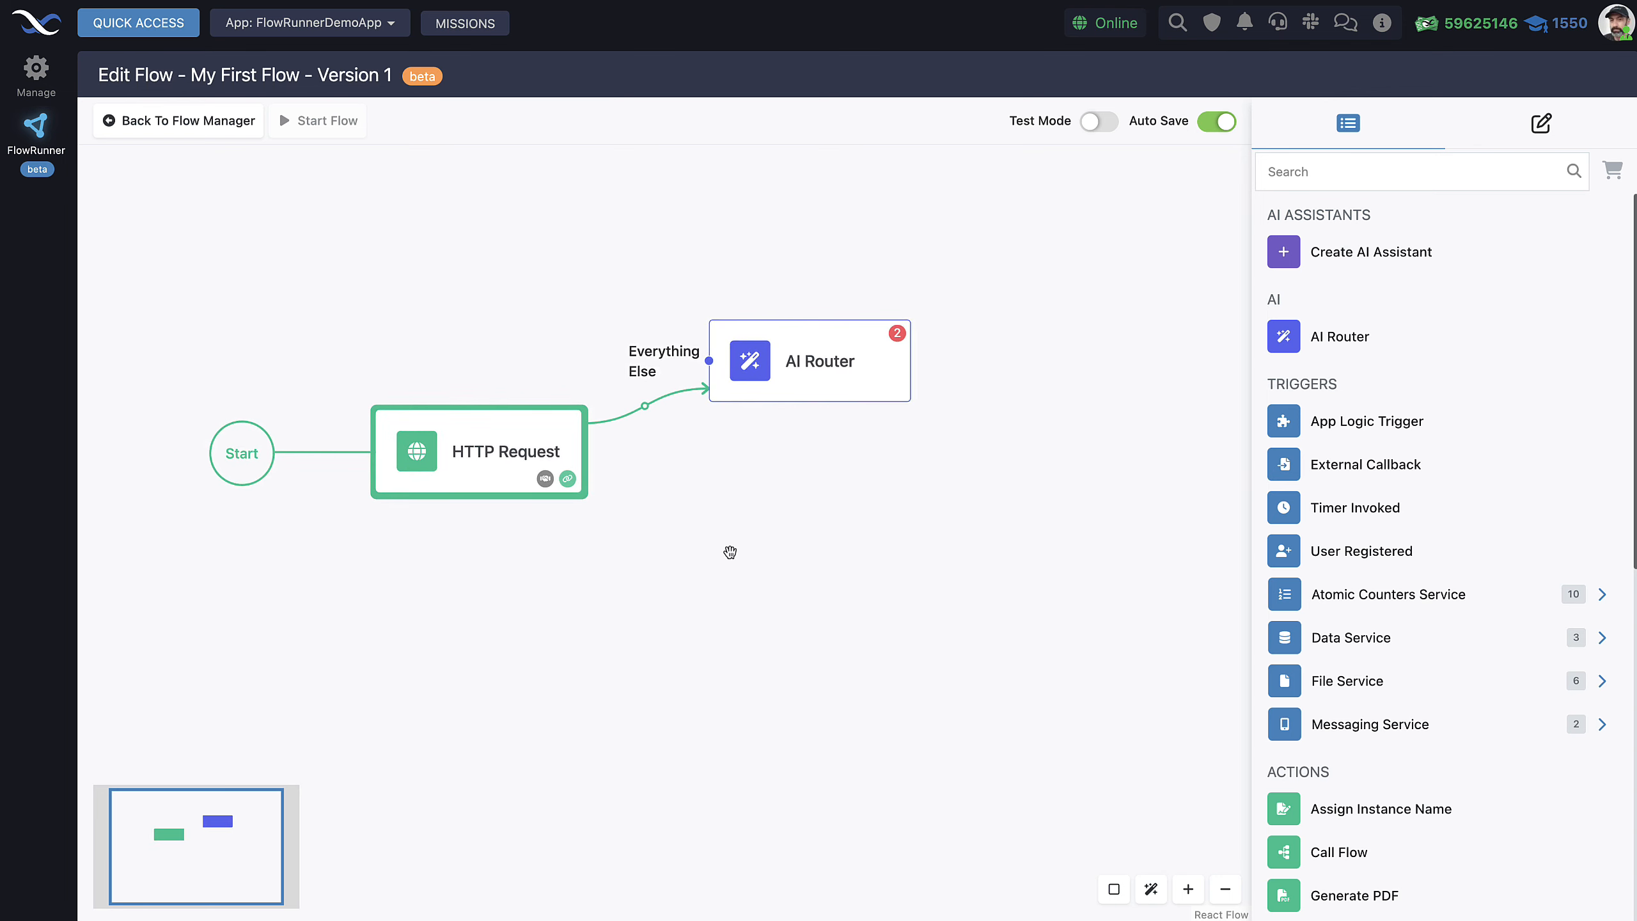
scroll(722, 548, up, 1)
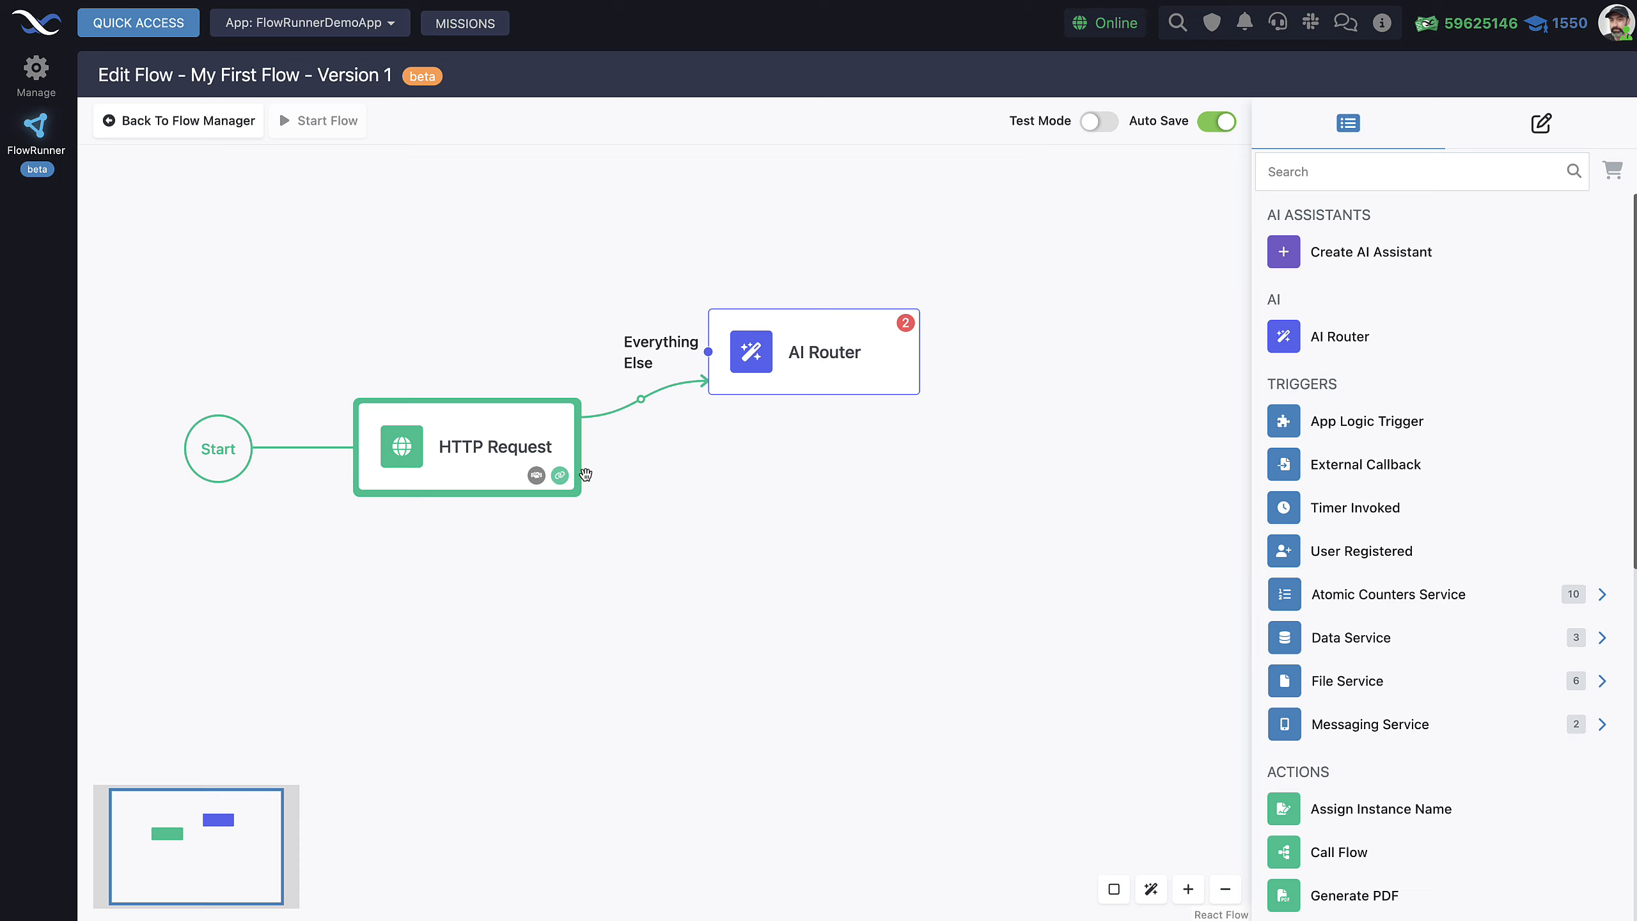
mouse_move(630, 415)
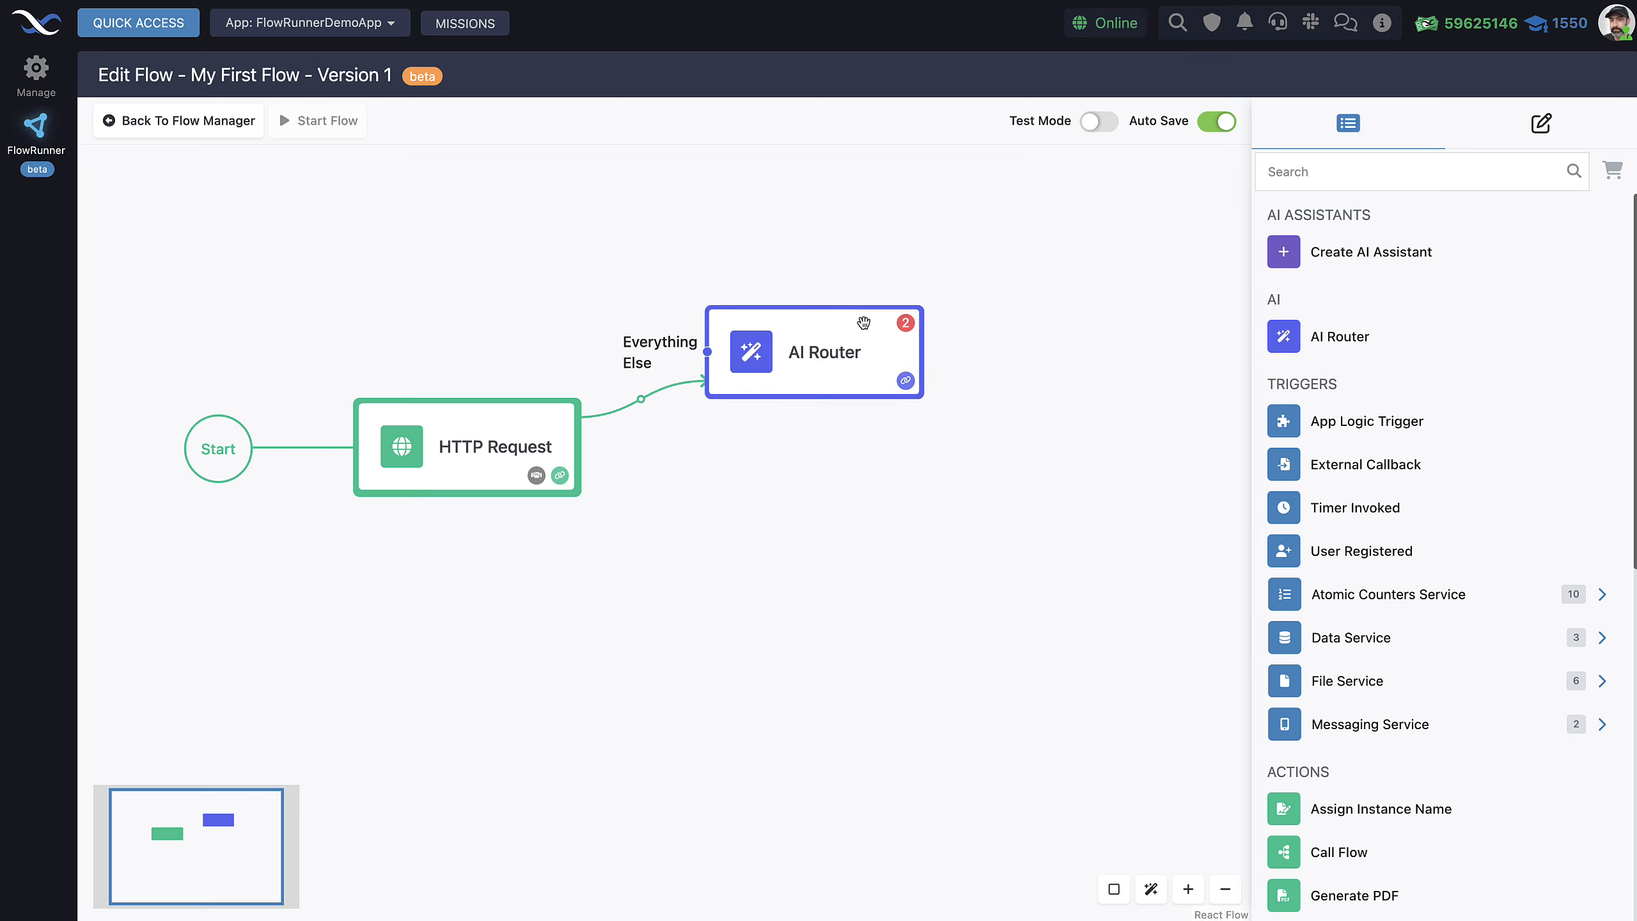
drag(838, 384, 839, 339)
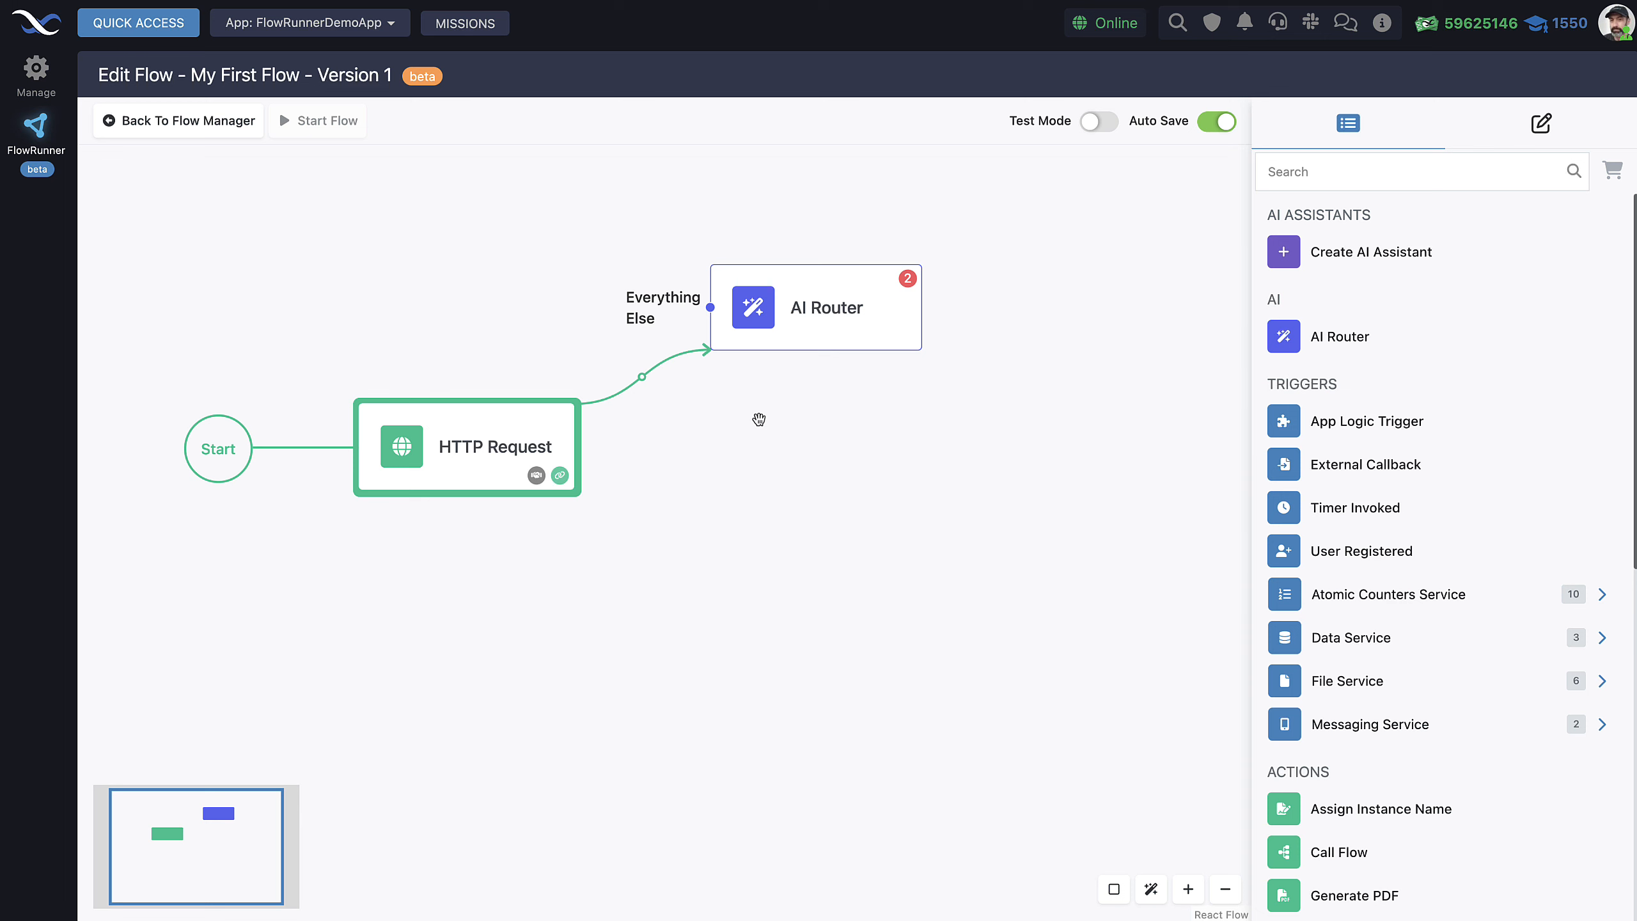
Paste the AI Router prompt about finding title, description and content in JSON news articles and analyzing Quantum Computing sentiment, and enlarge the prompt field.
click(797, 316)
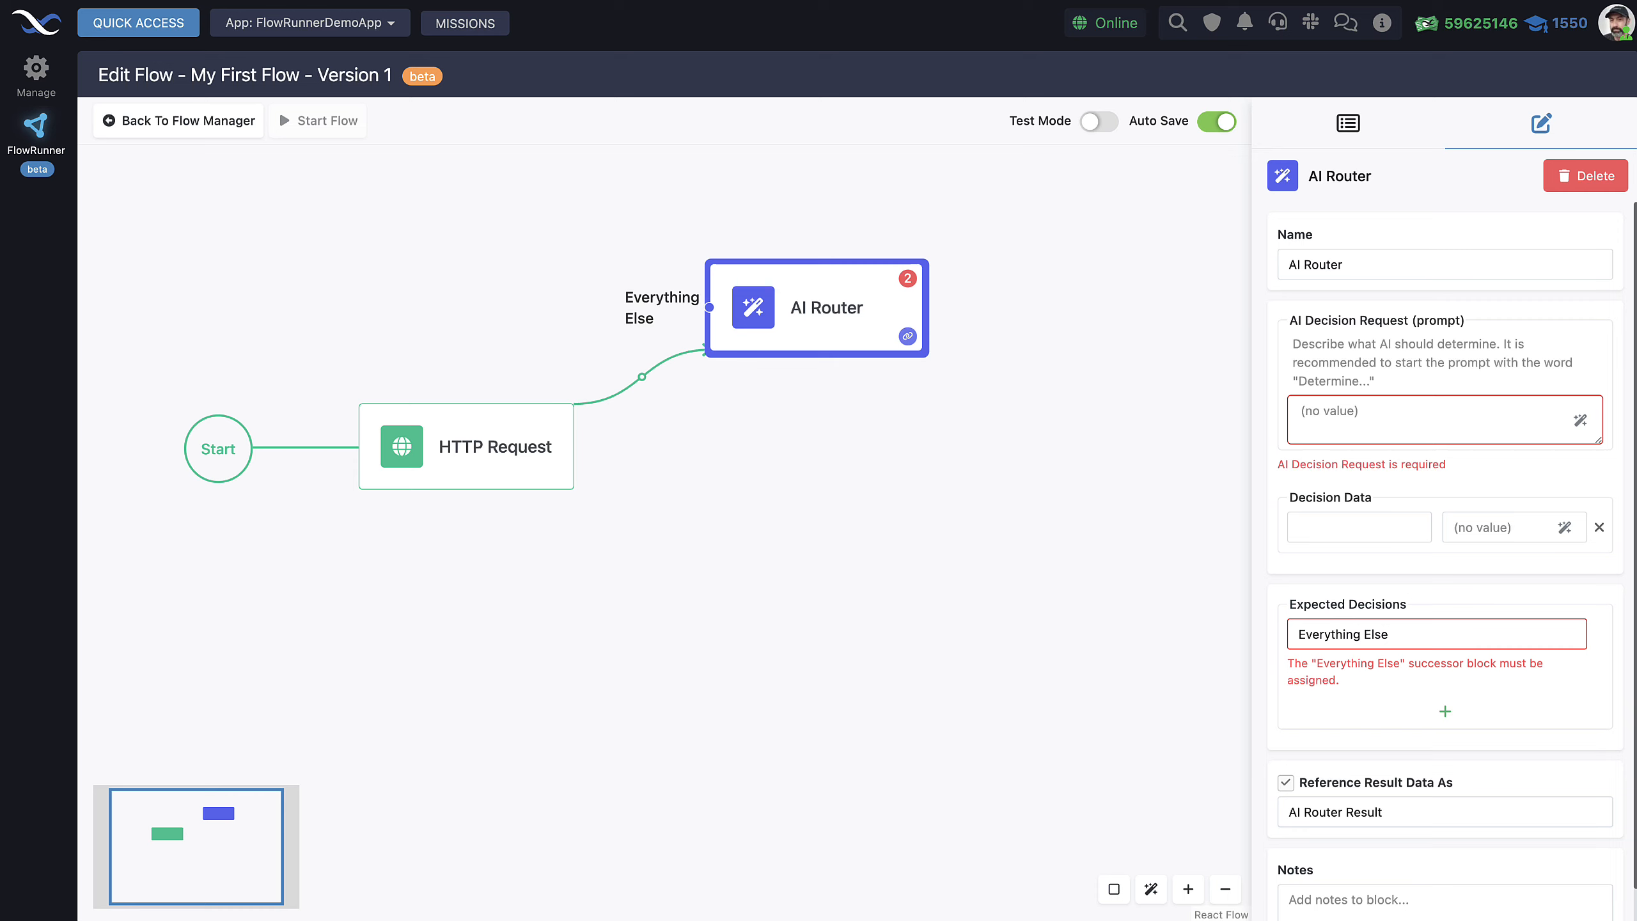
click(1373, 413)
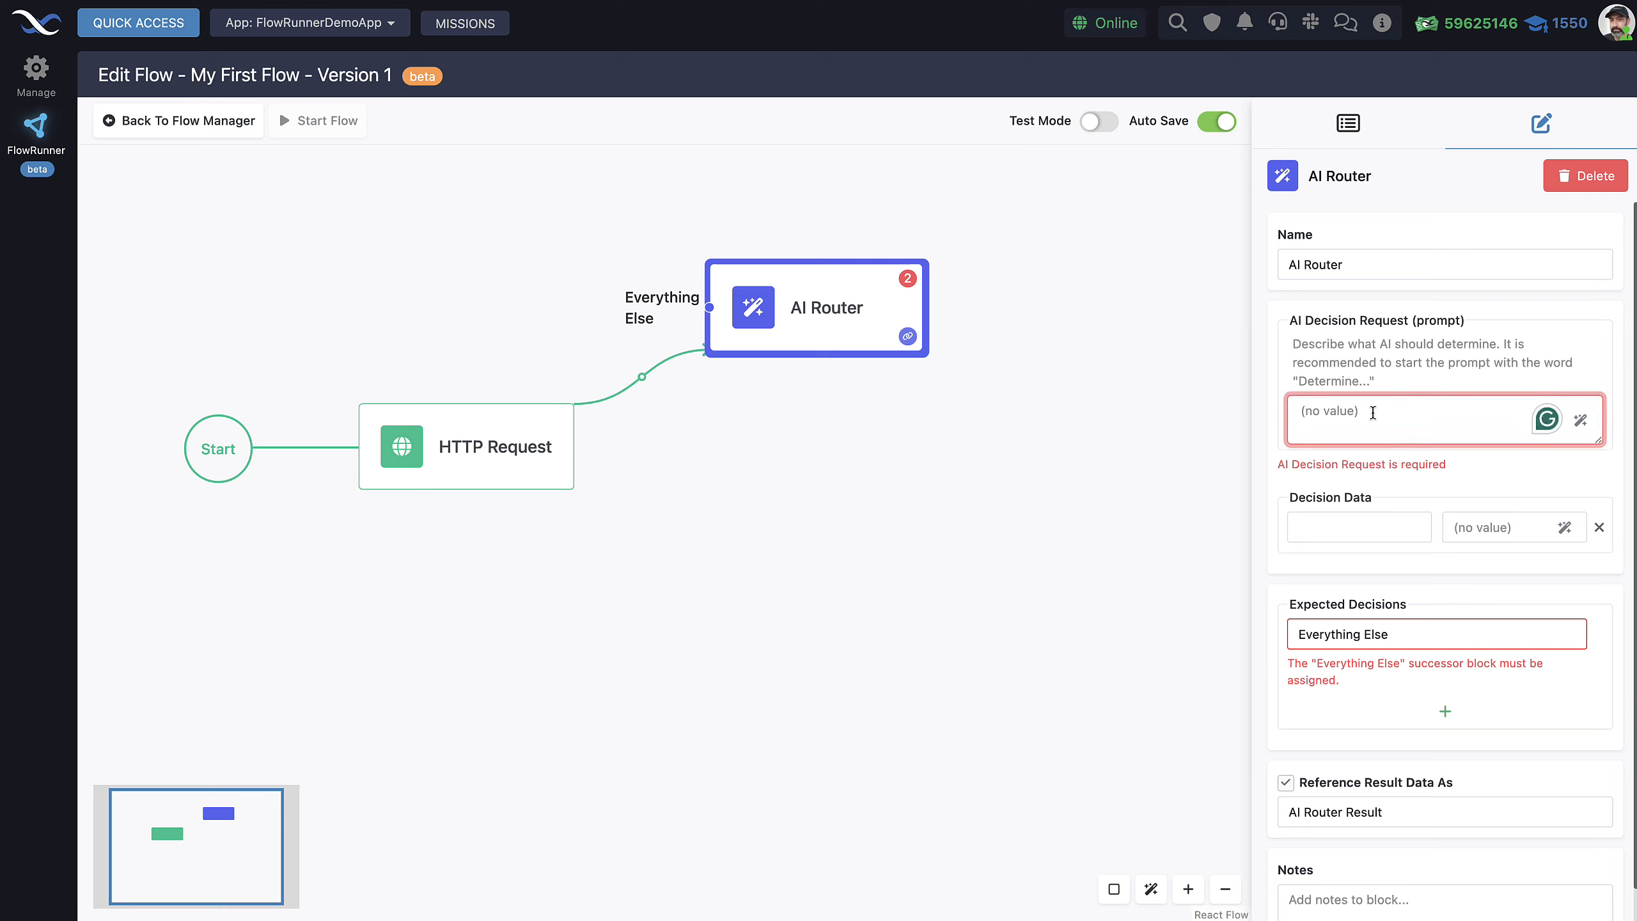
key(super+v)
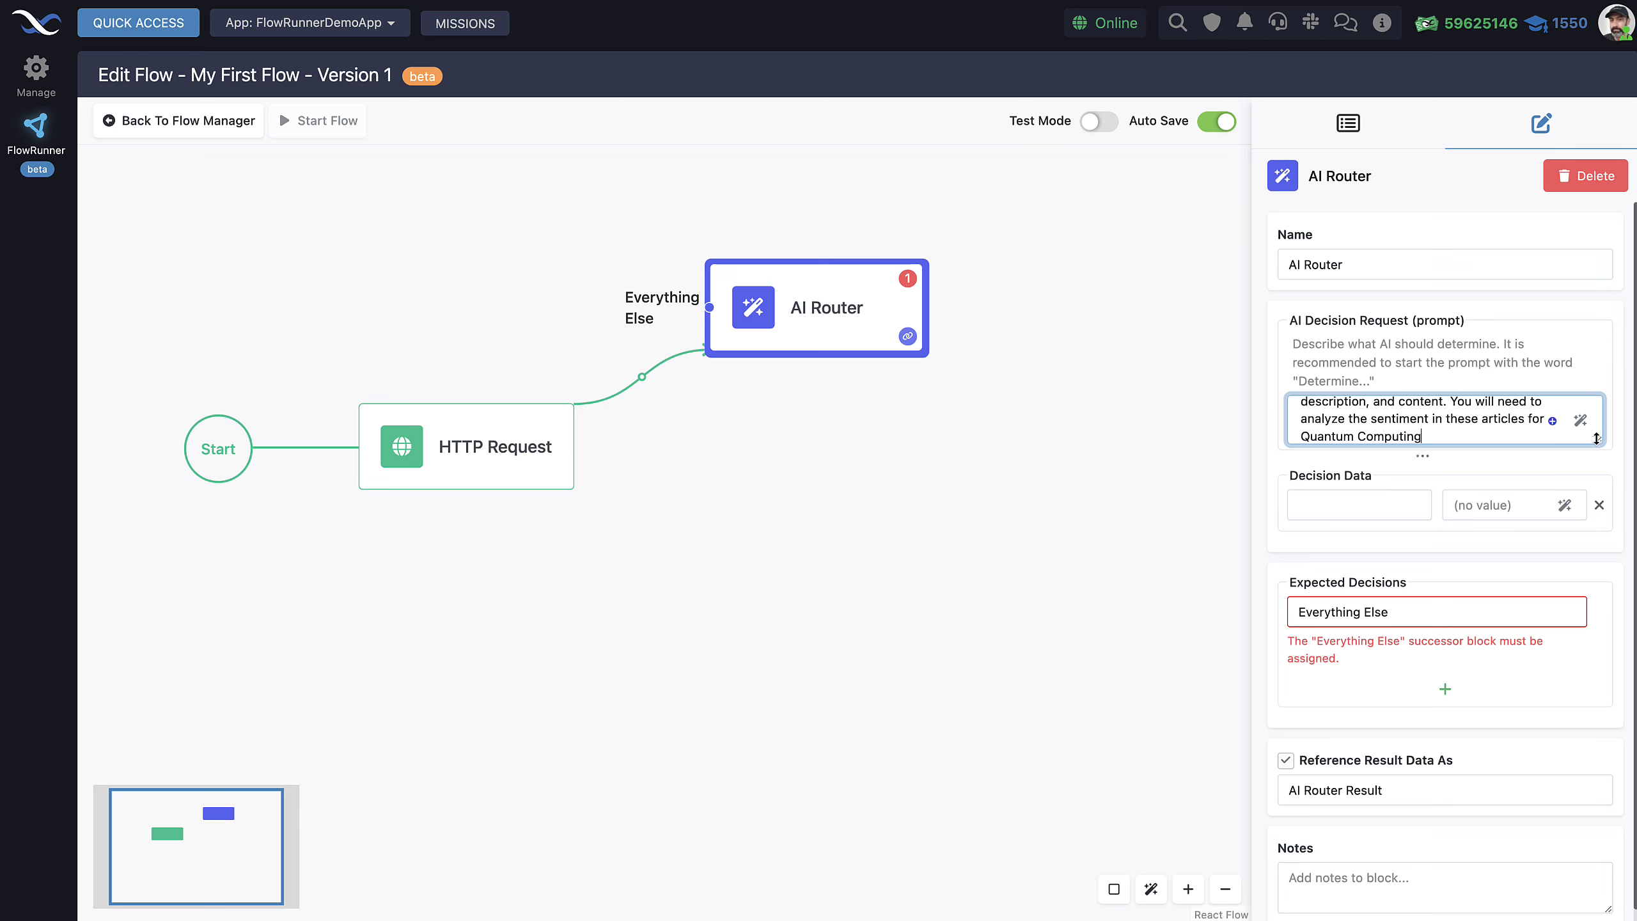
drag(1595, 438, 1595, 550)
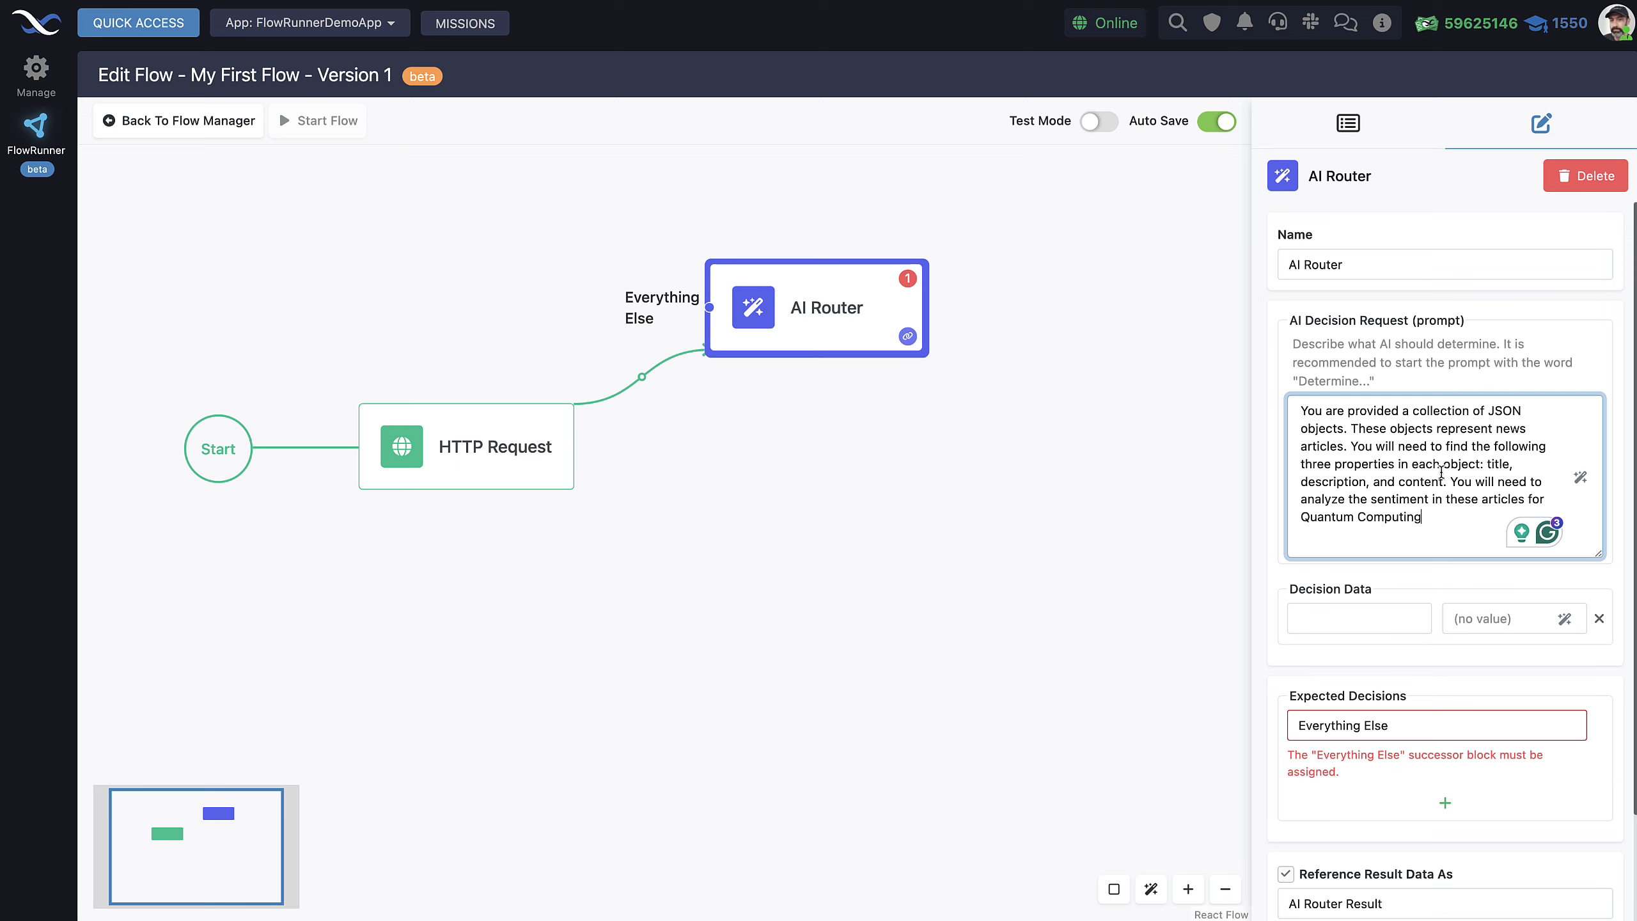
Reduce the height of the AI Router's prompt field so it fits closely around the prompt text.
drag(1446, 464, 1440, 474)
click(1510, 464)
drag(1600, 553, 1599, 528)
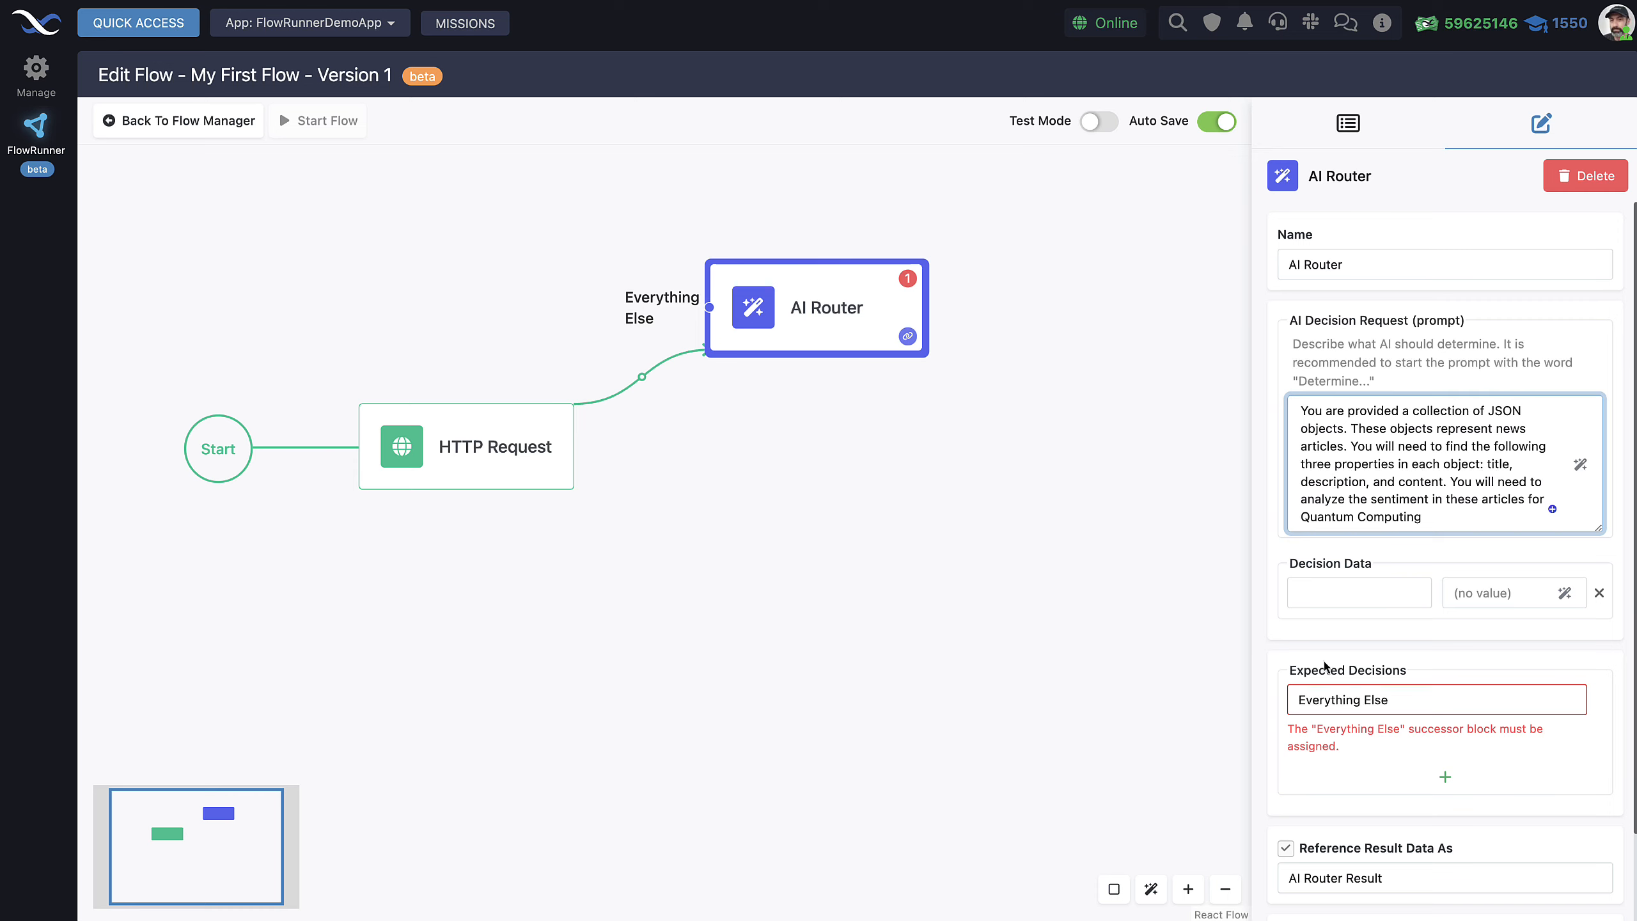
Add an expected decision named Positive to the AI Router.
scroll(1373, 671, down, 2)
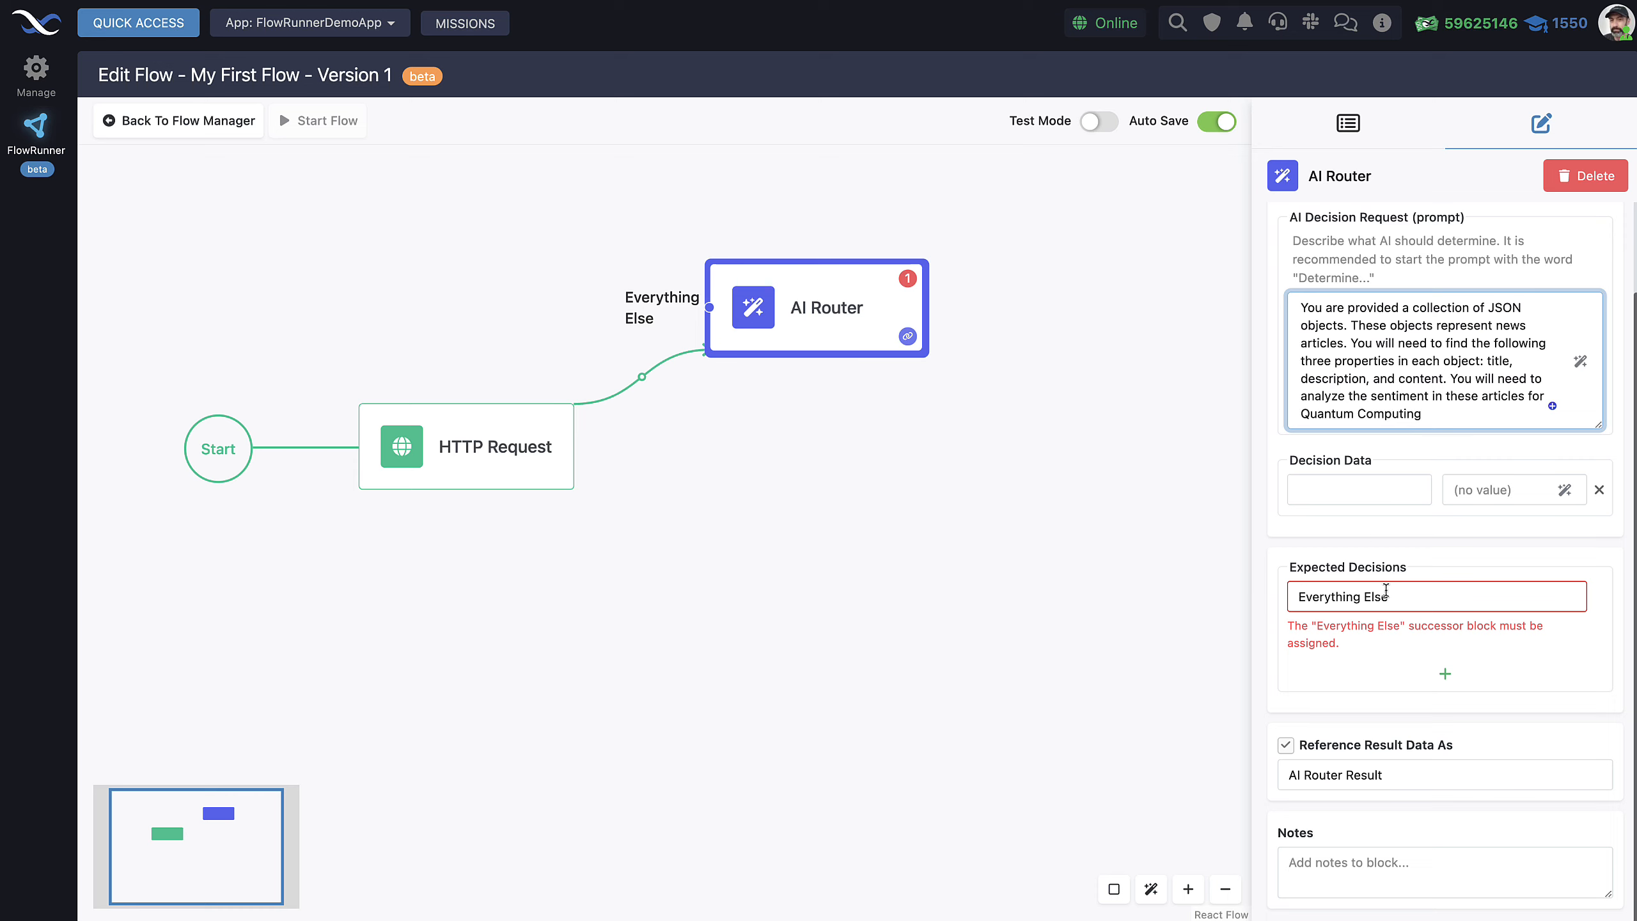
click(1445, 674)
click(1354, 595)
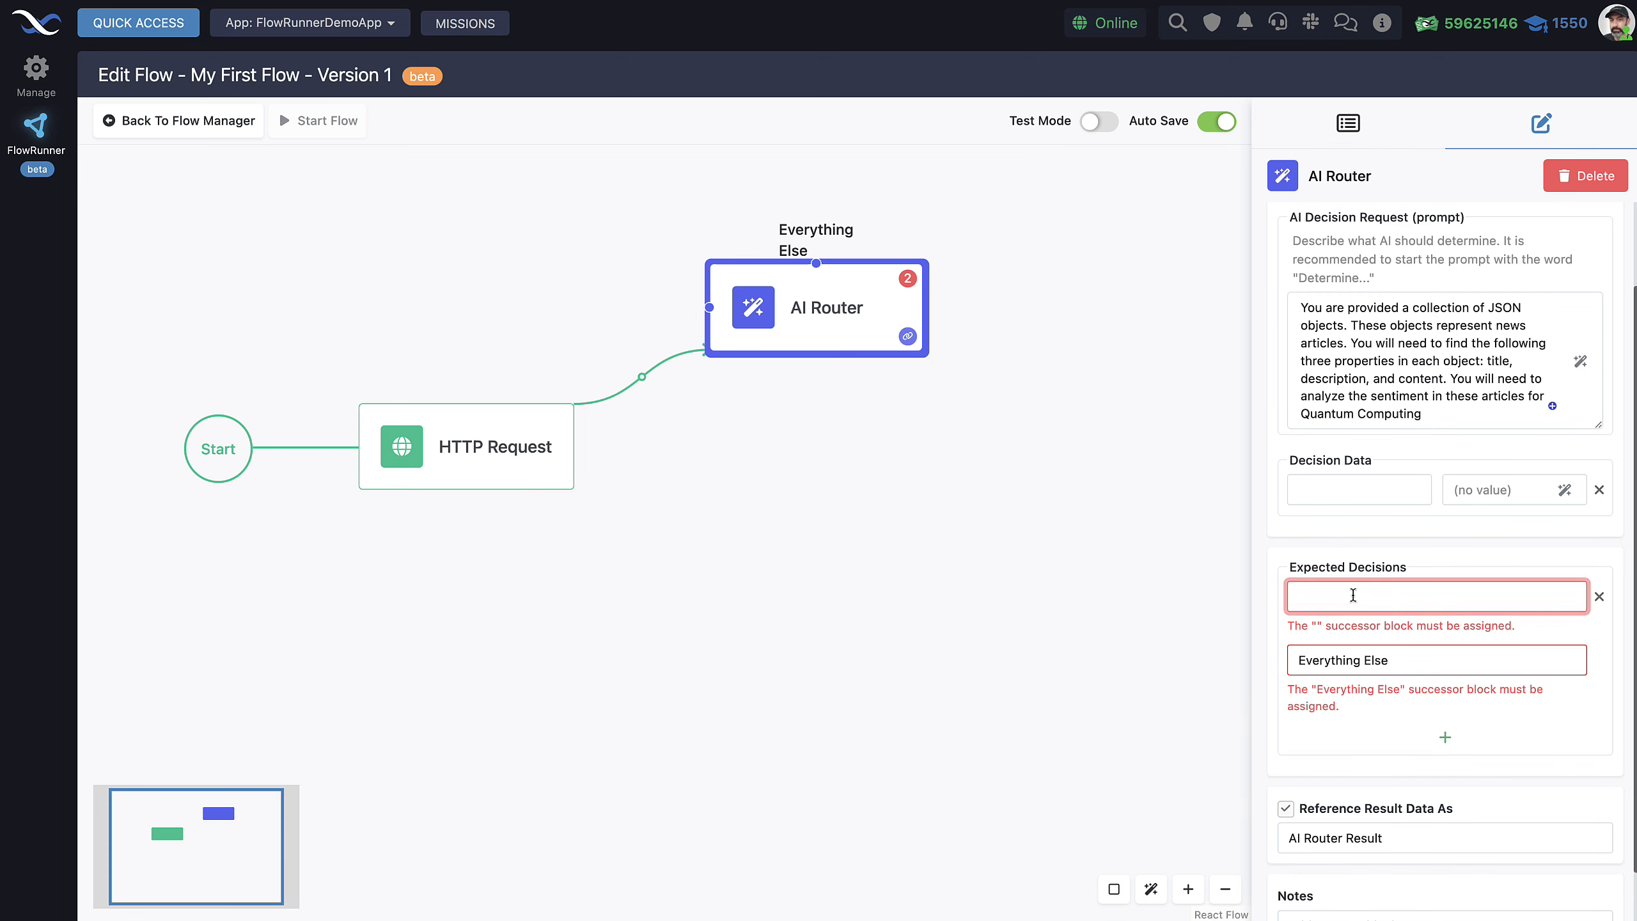
text(Positive)
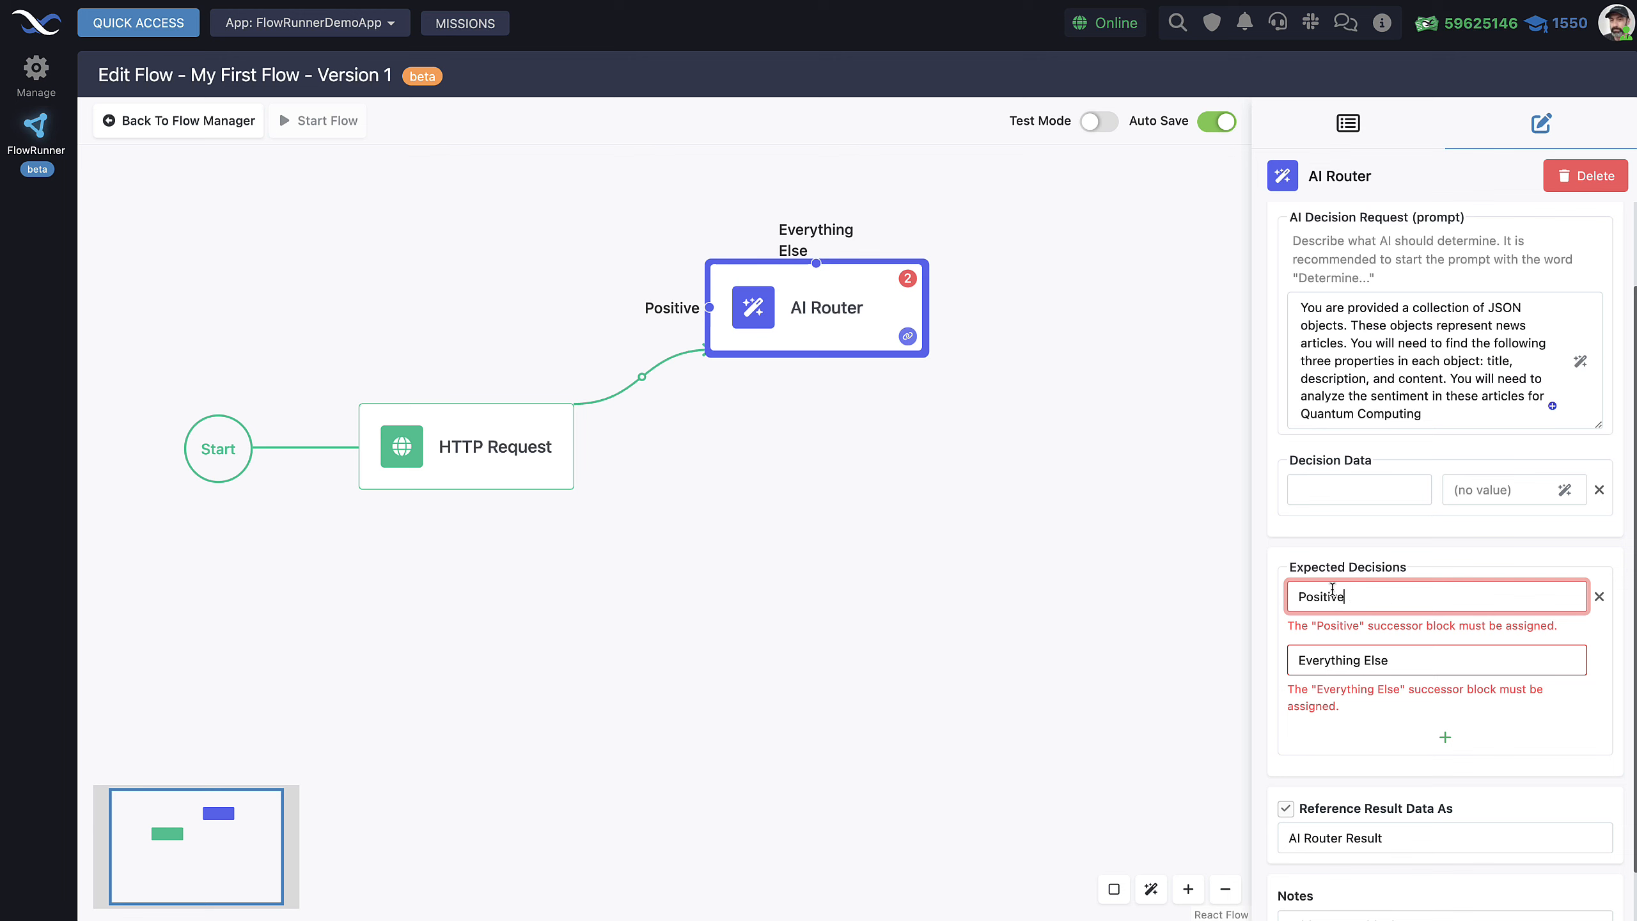
click(1524, 737)
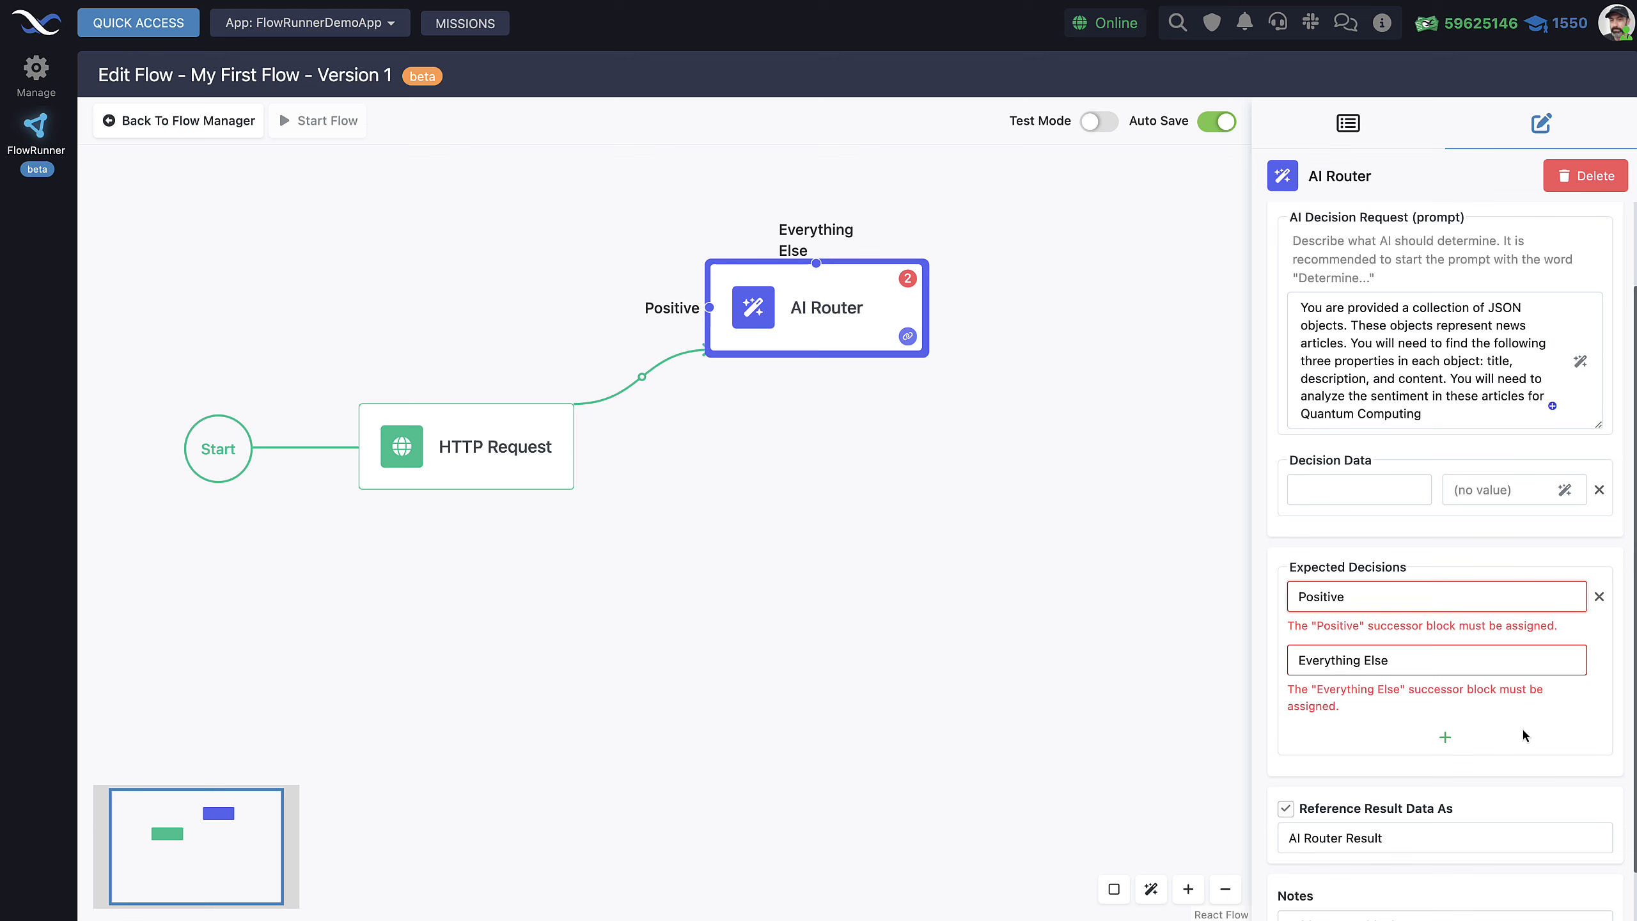
Add two more expected decisions to the AI Router, named Negative and Neutral, after Positive.
click(1445, 737)
click(1395, 660)
text(N)
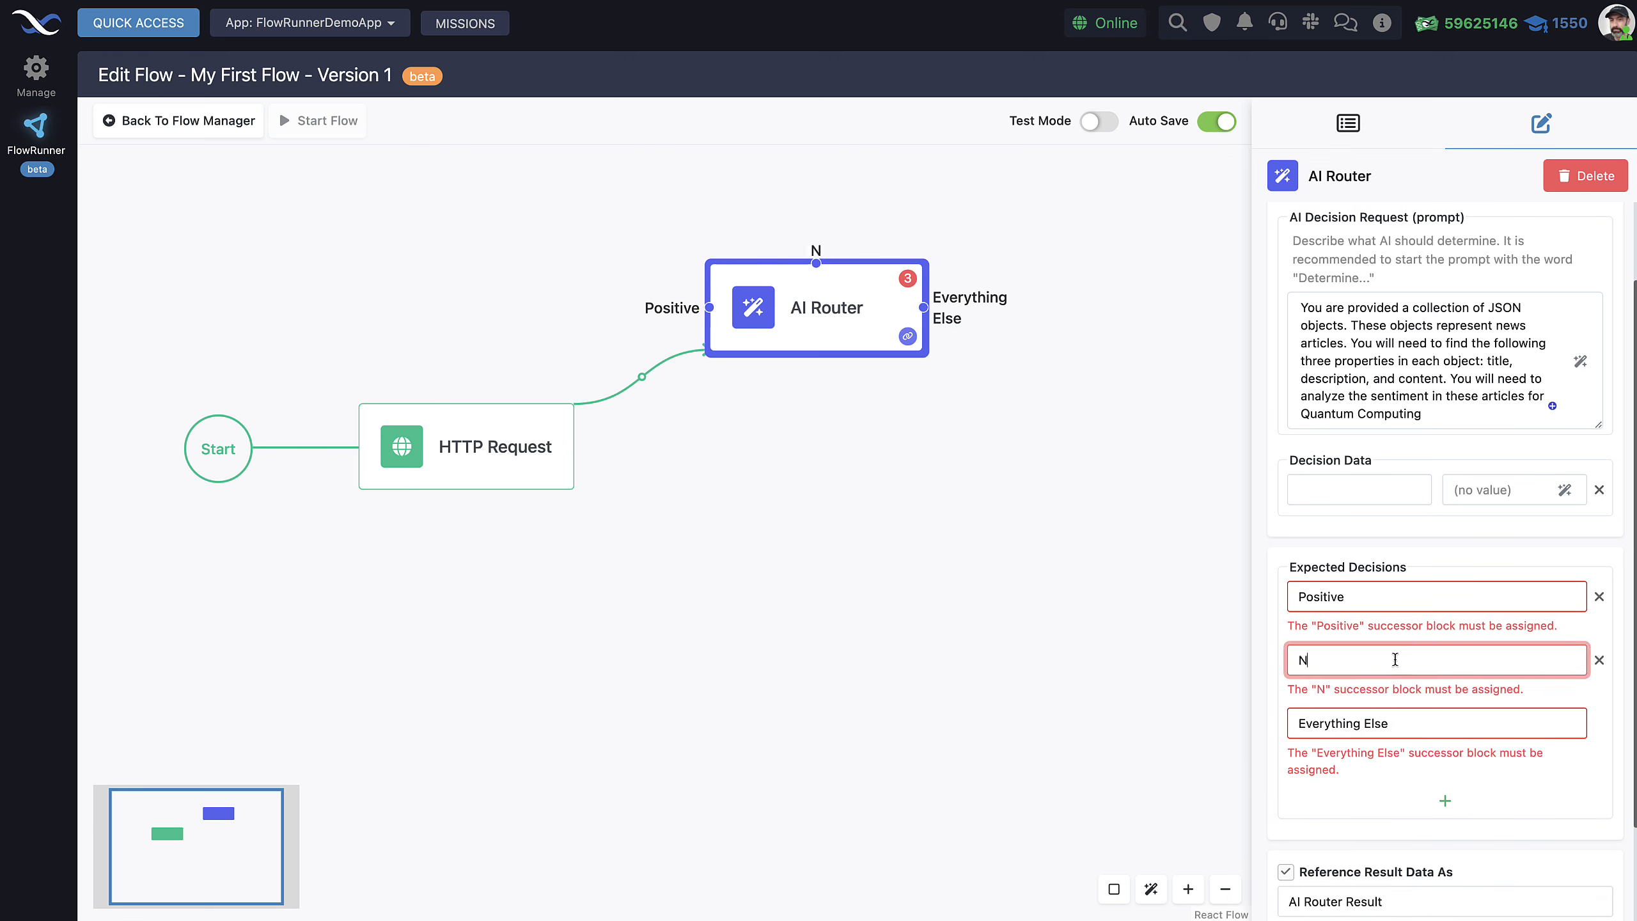
text(egative)
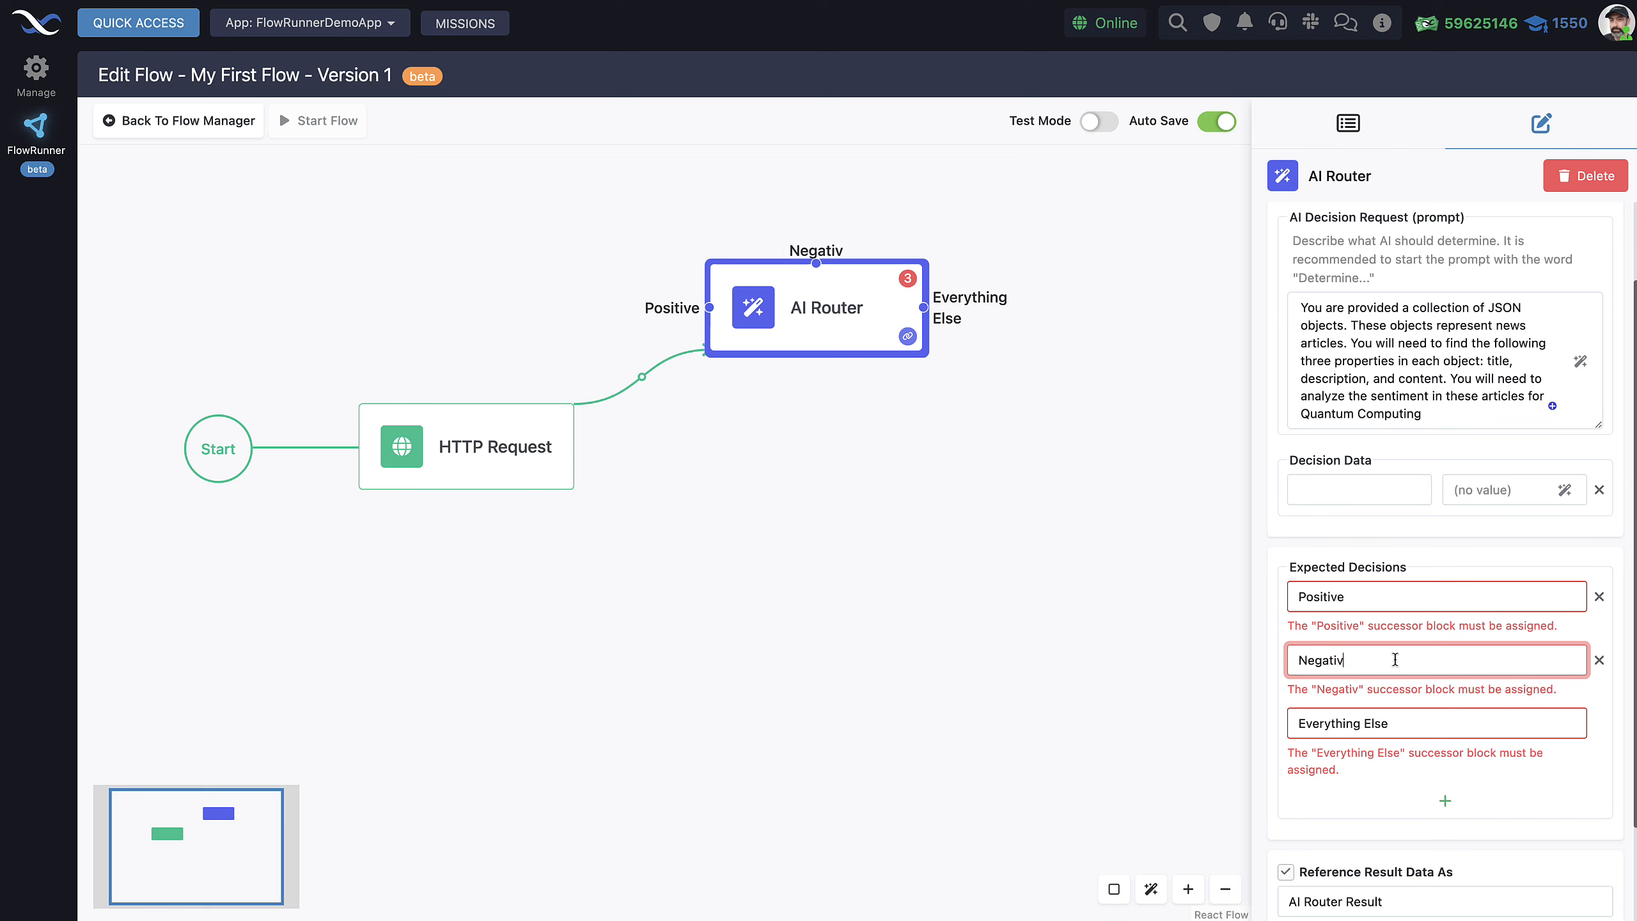
click(1446, 801)
click(1382, 720)
text(Neutral)
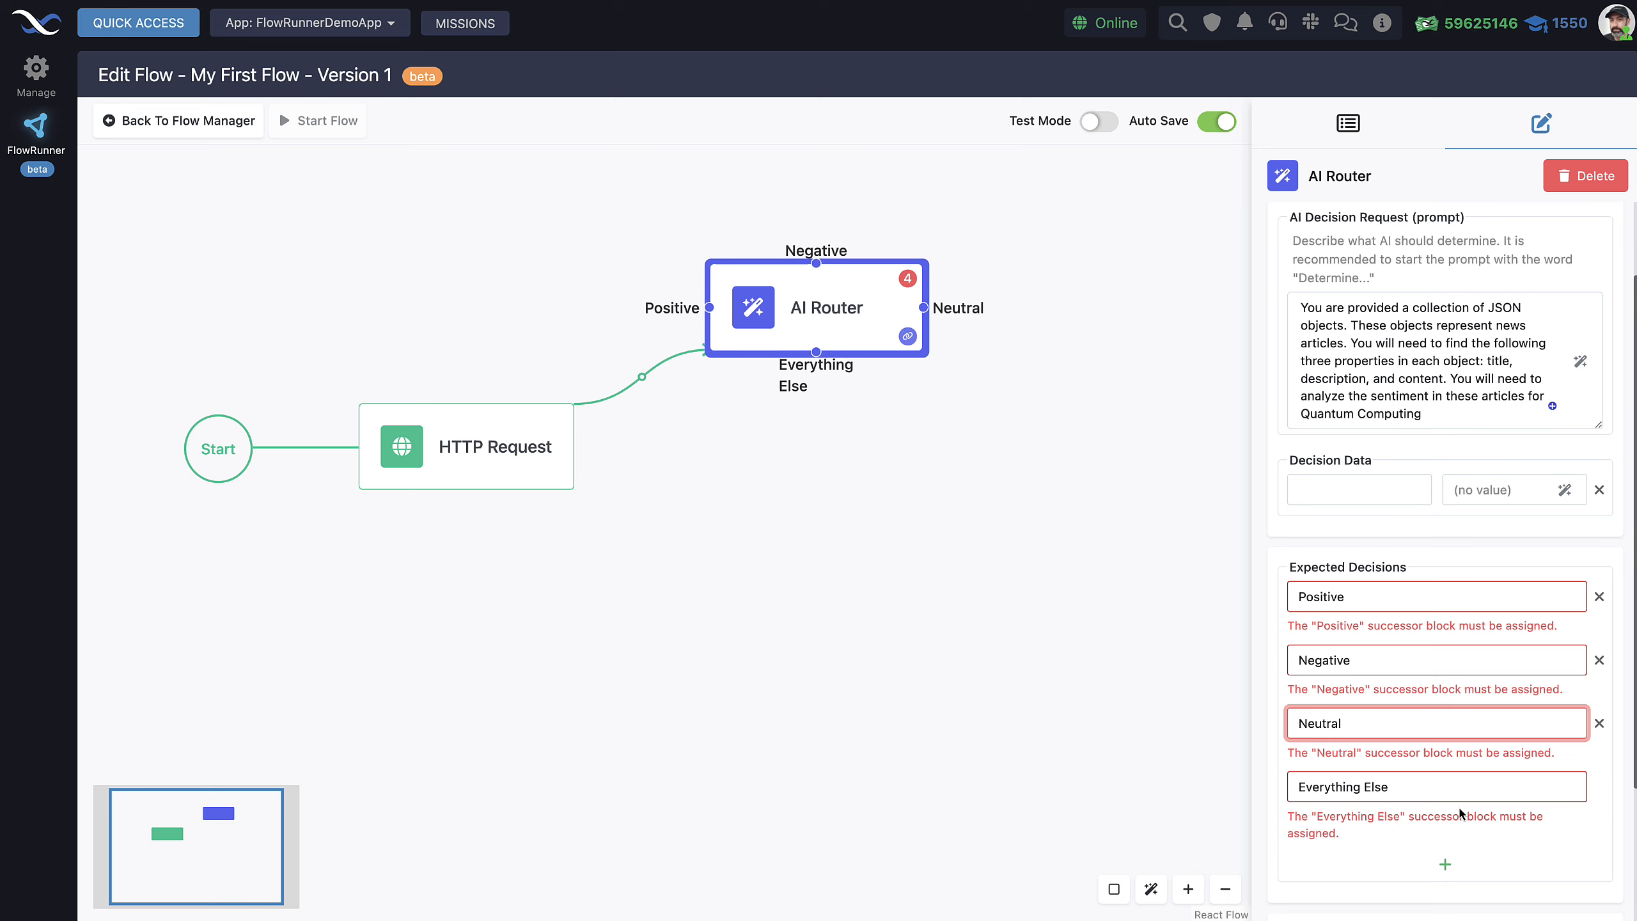
click(1539, 849)
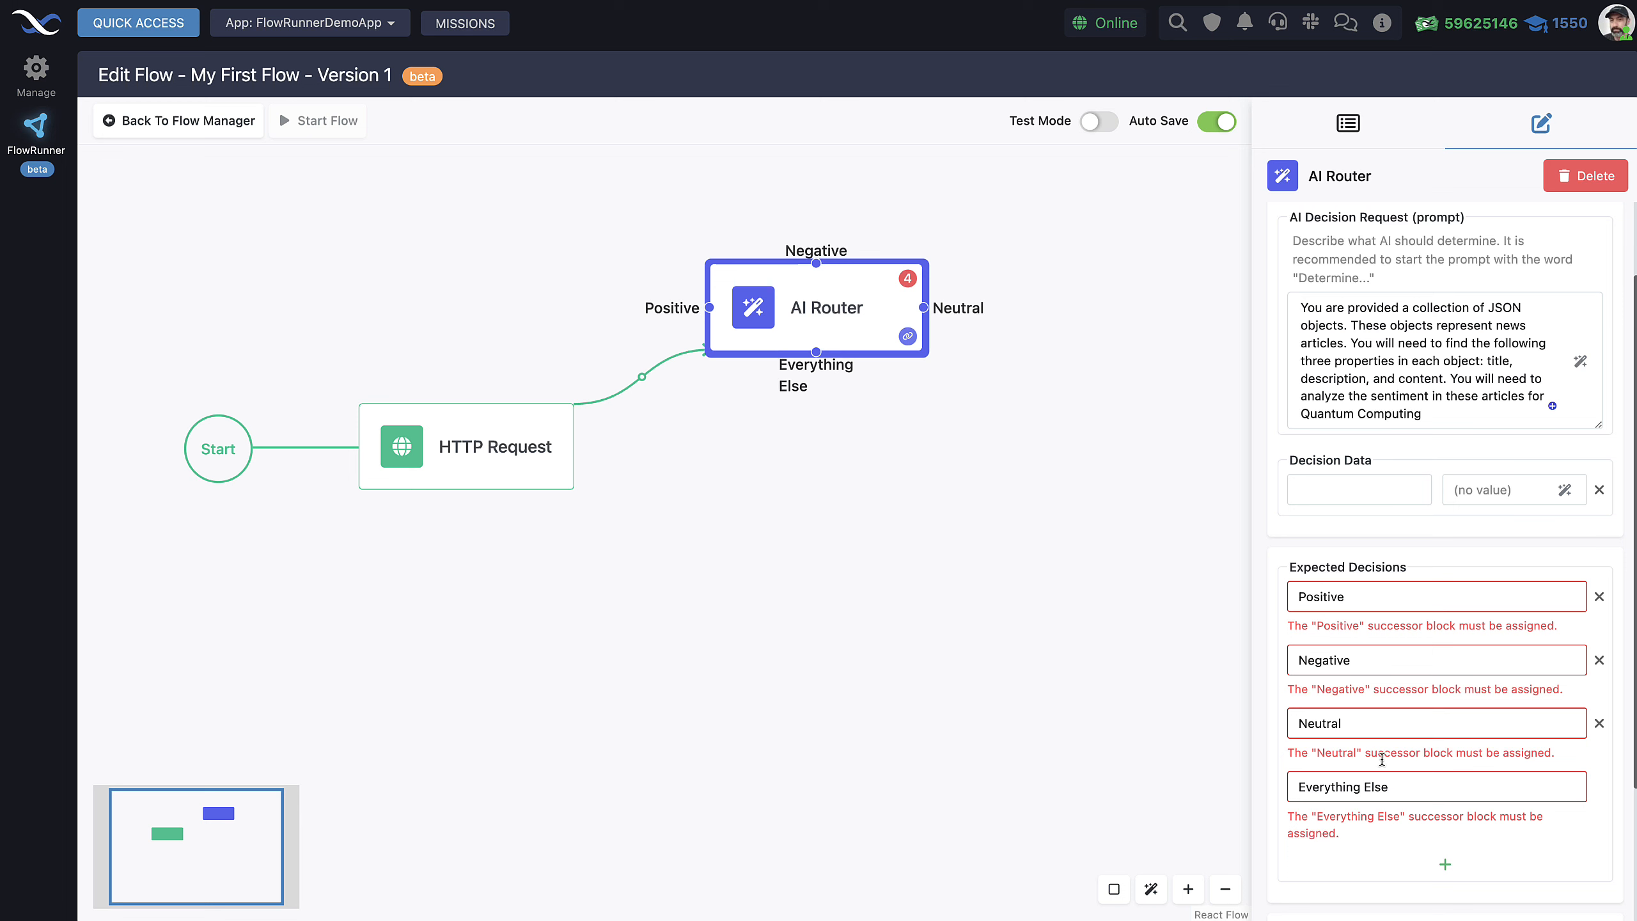
scroll(1381, 760, down, 1)
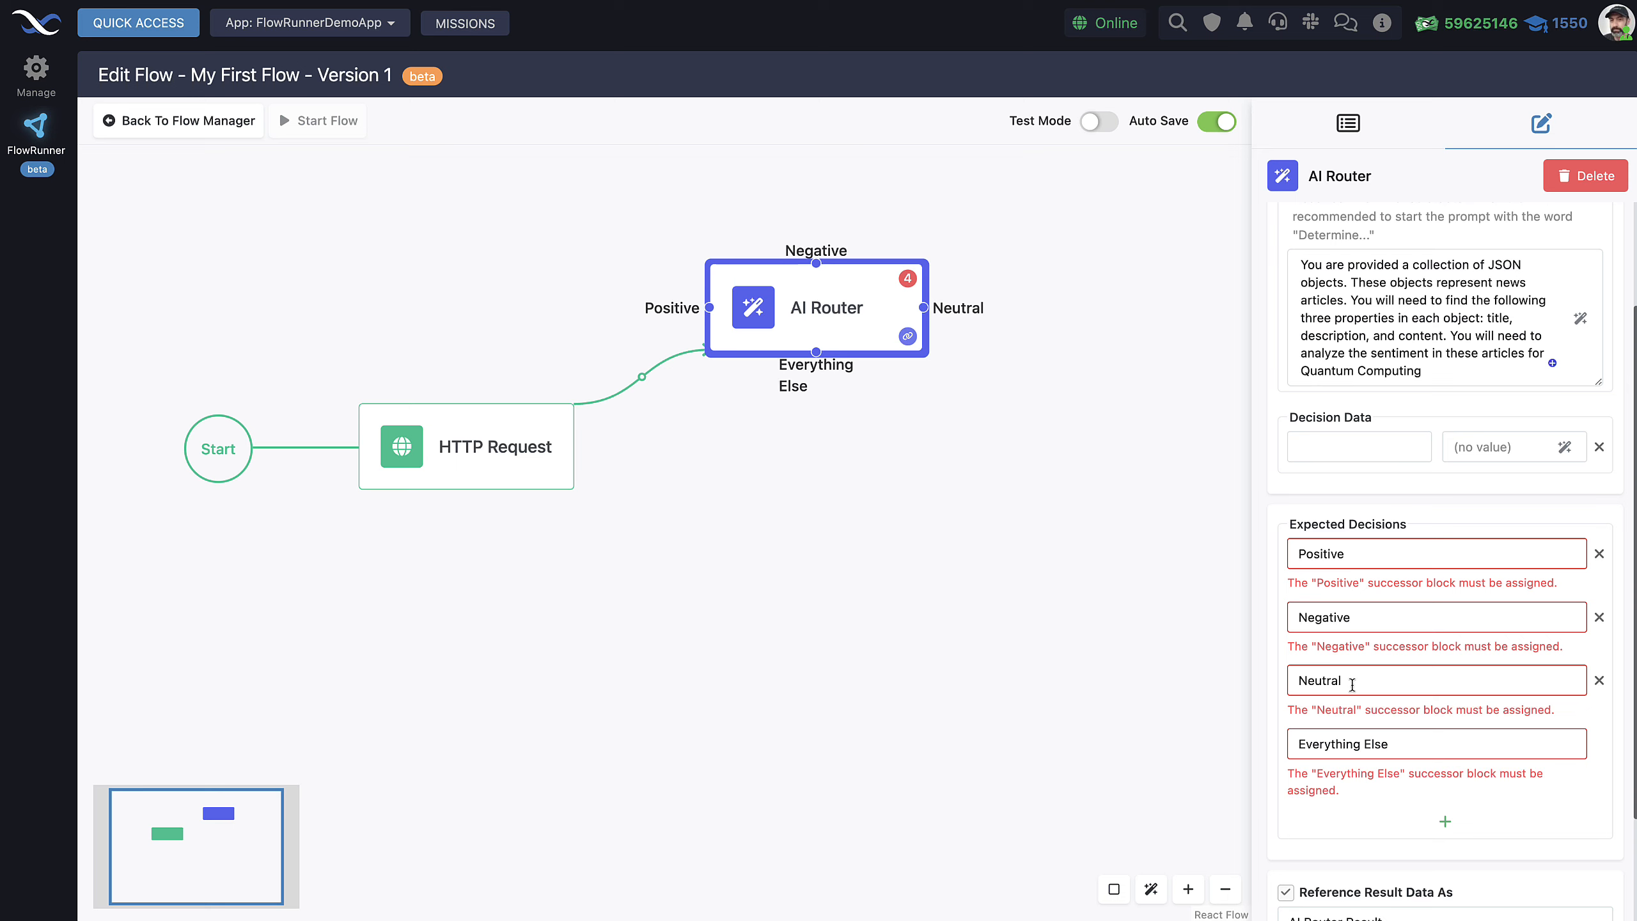
mouse_move(709, 307)
mouse_down()
mouse_move(500, 282)
mouse_move(724, 311)
mouse_up()
drag(816, 264, 818, 405)
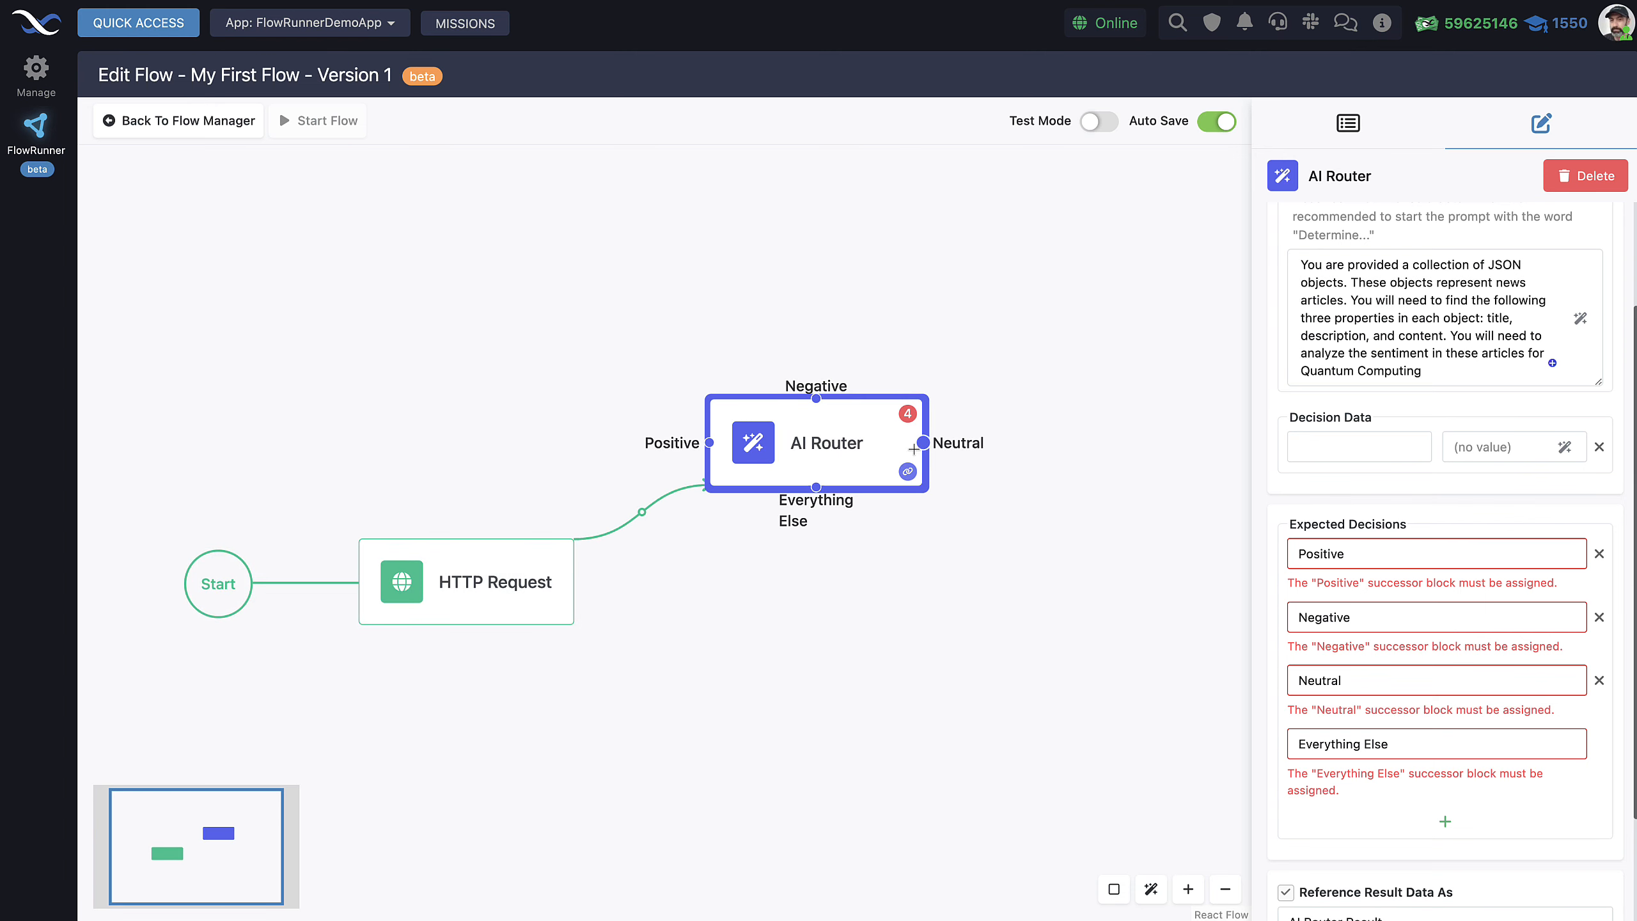
mouse_move(928, 450)
mouse_down()
mouse_move(1082, 483)
mouse_move(923, 444)
mouse_up()
drag(867, 622, 876, 572)
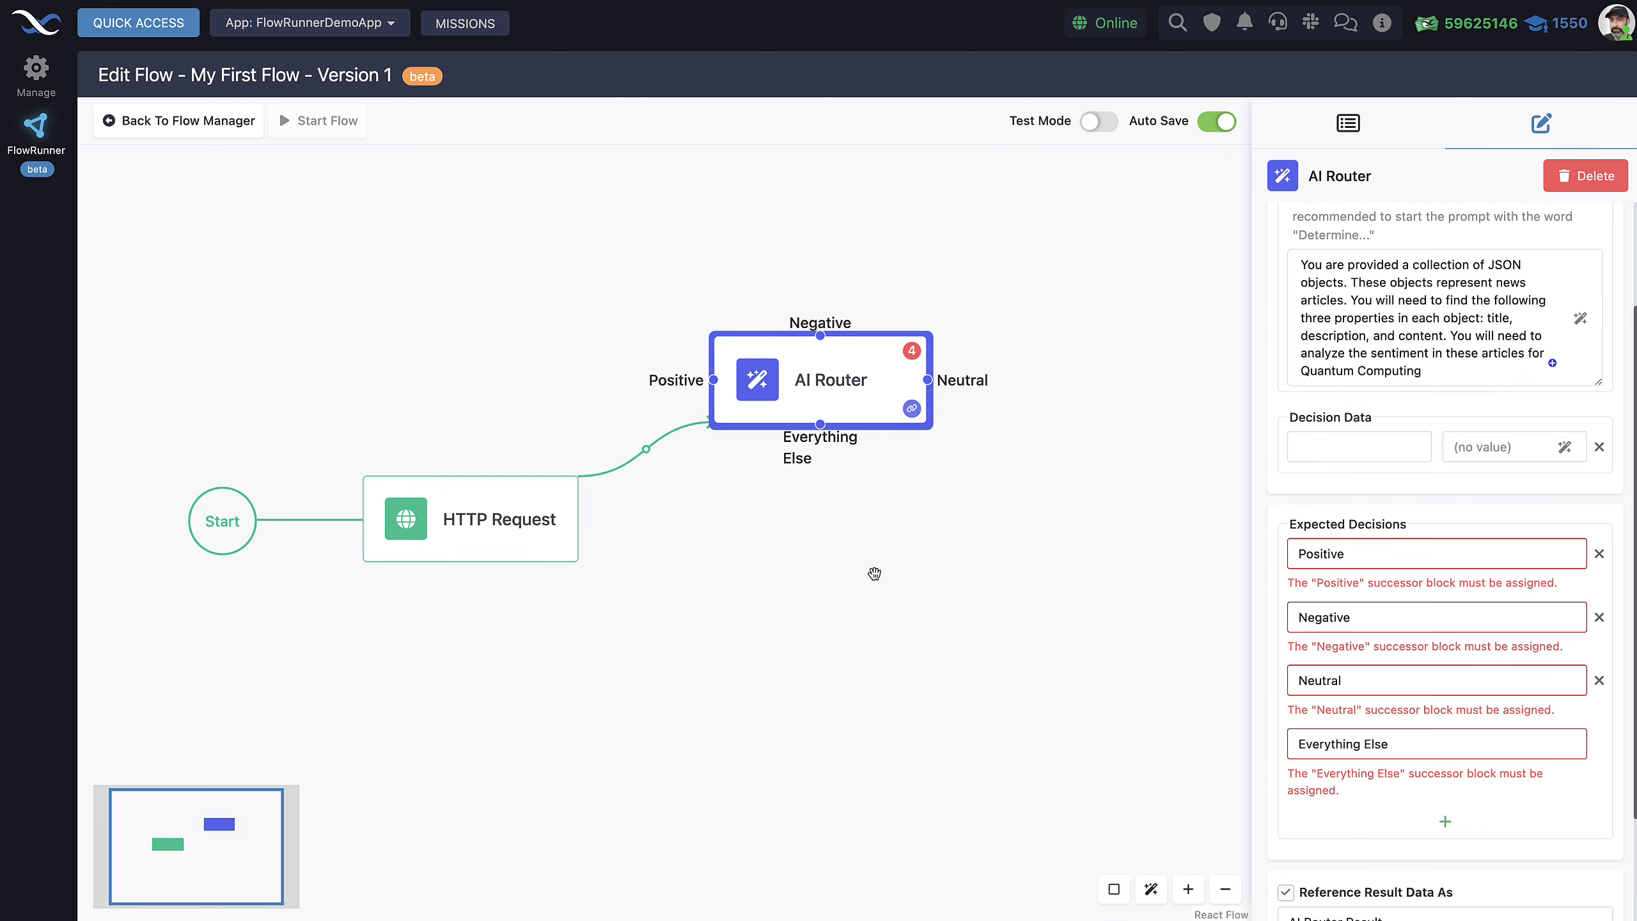
Turn off the result data reference of the HTTP Request block.
click(1314, 455)
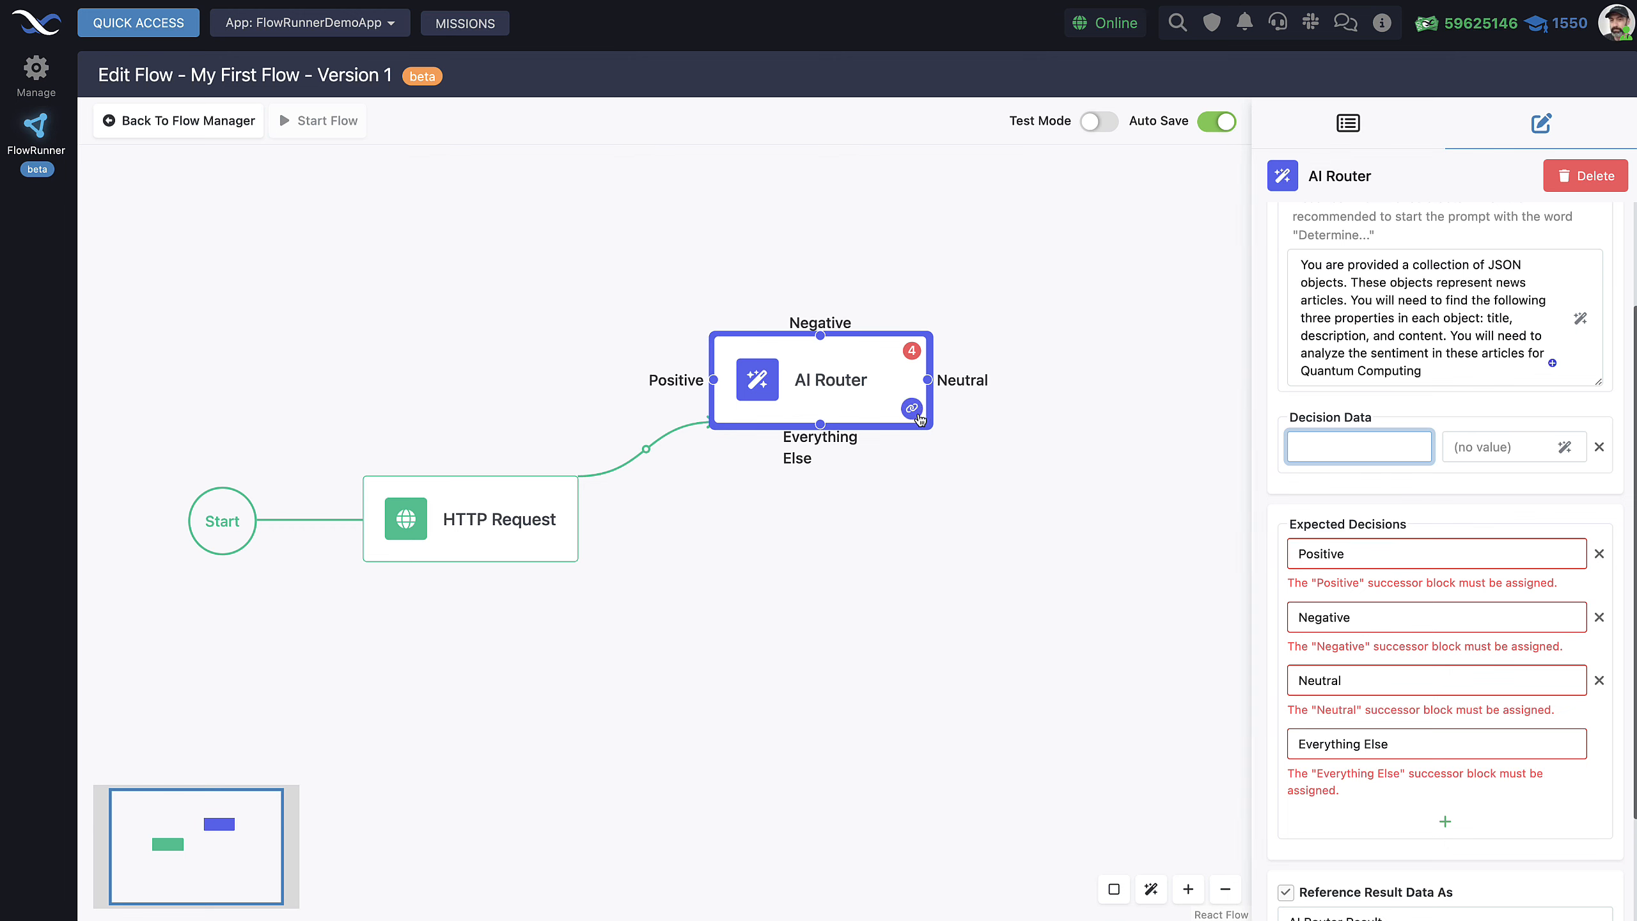
click(469, 517)
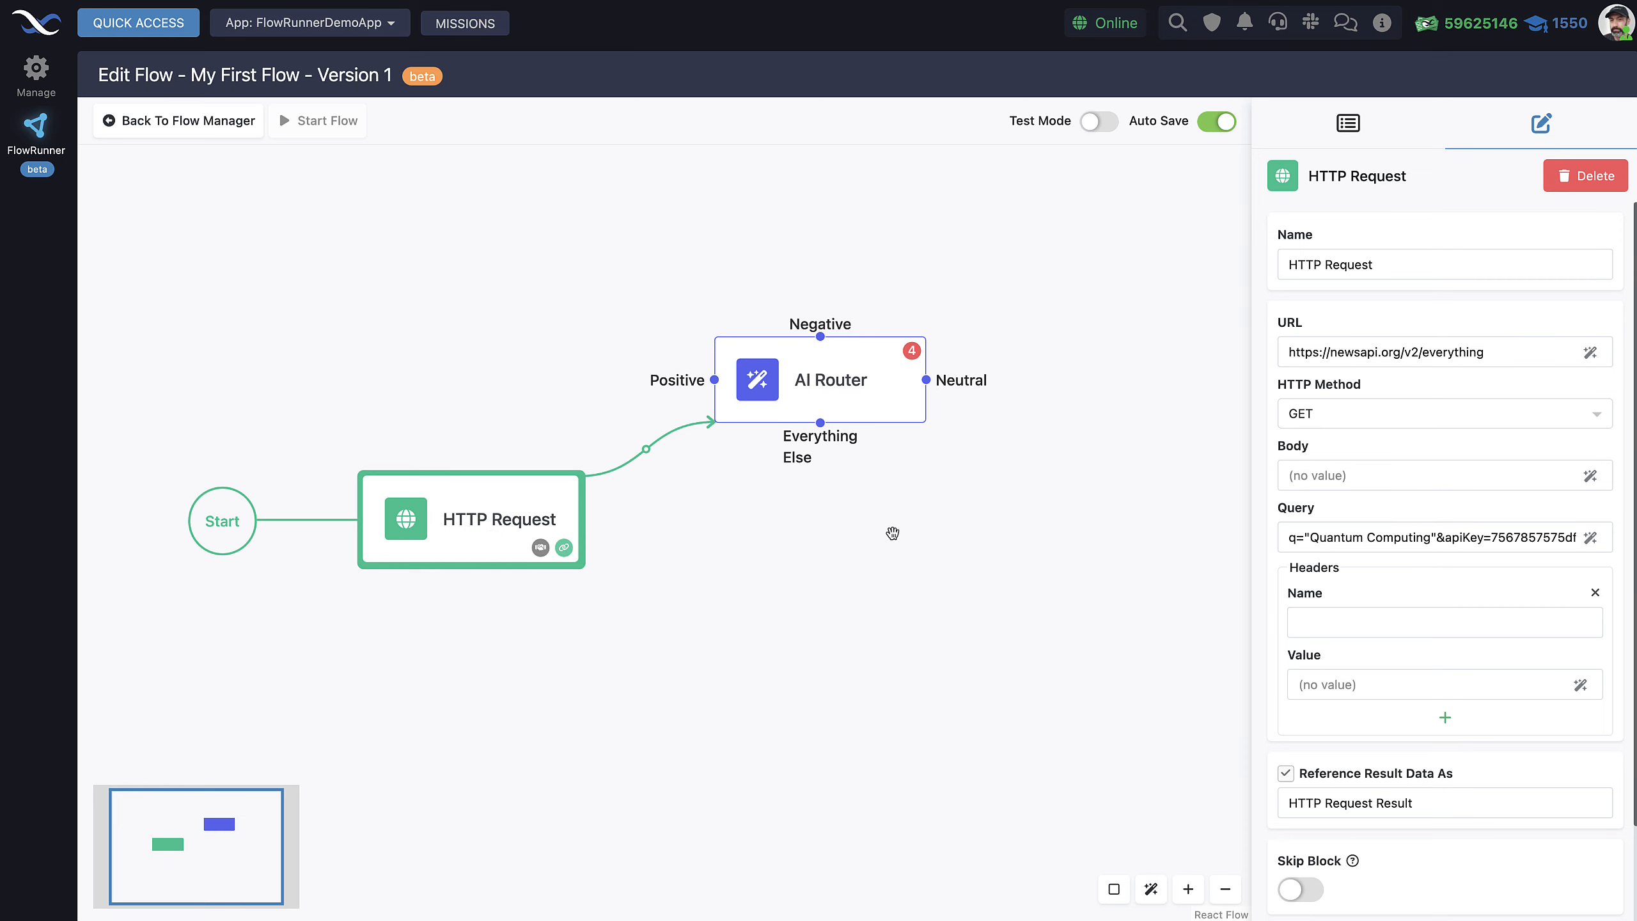
drag(890, 541, 885, 511)
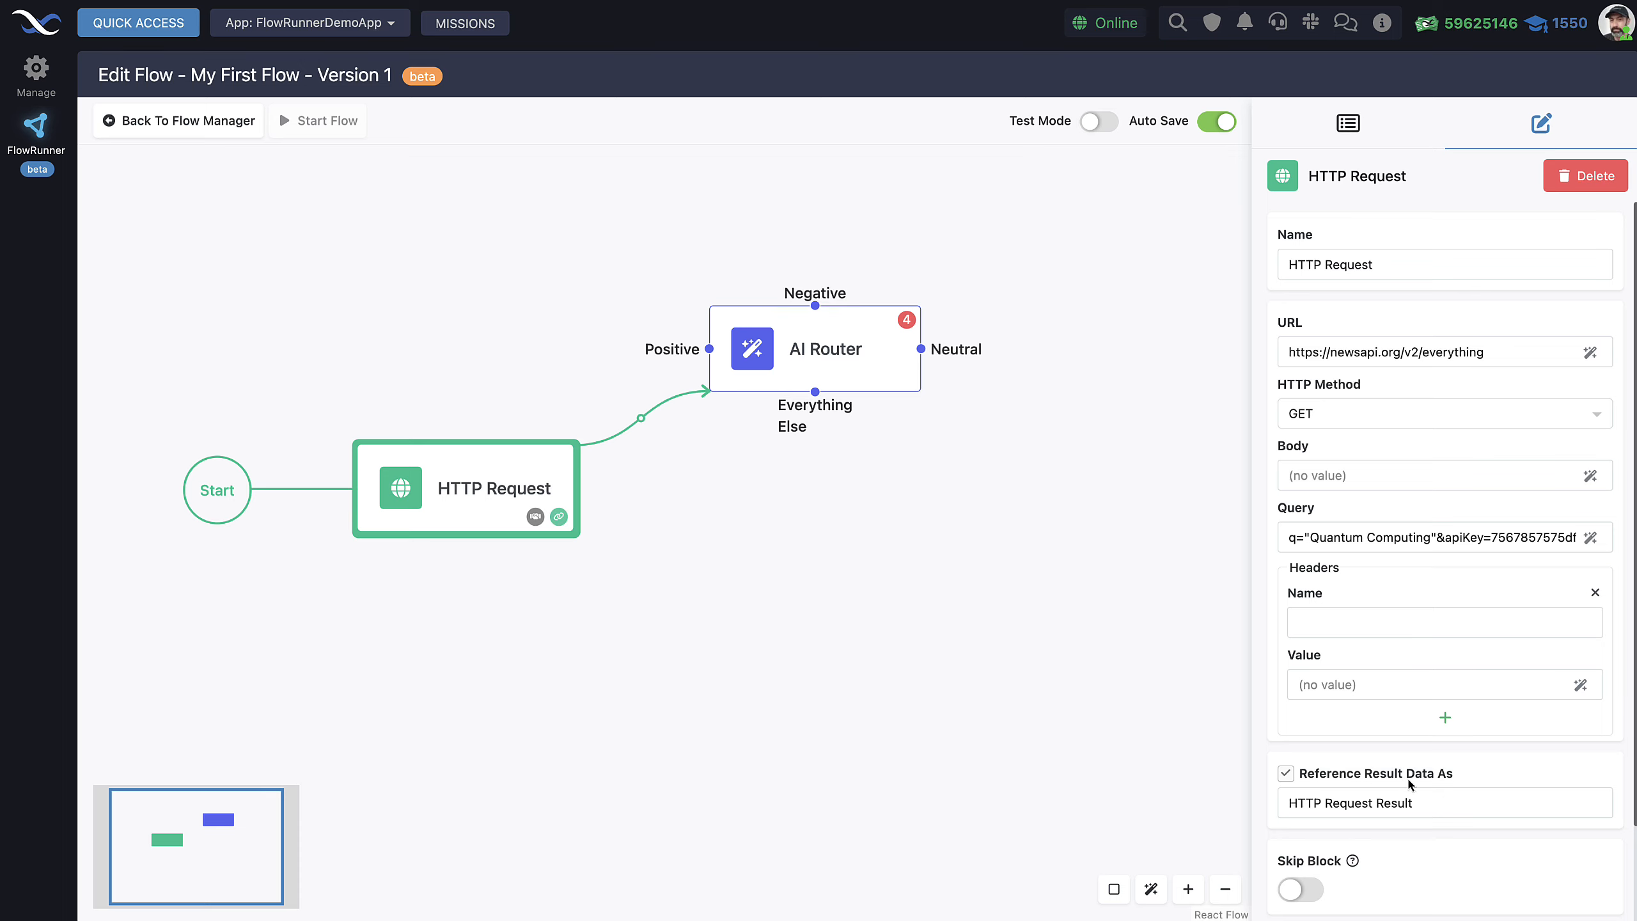
drag(1429, 802, 1291, 802)
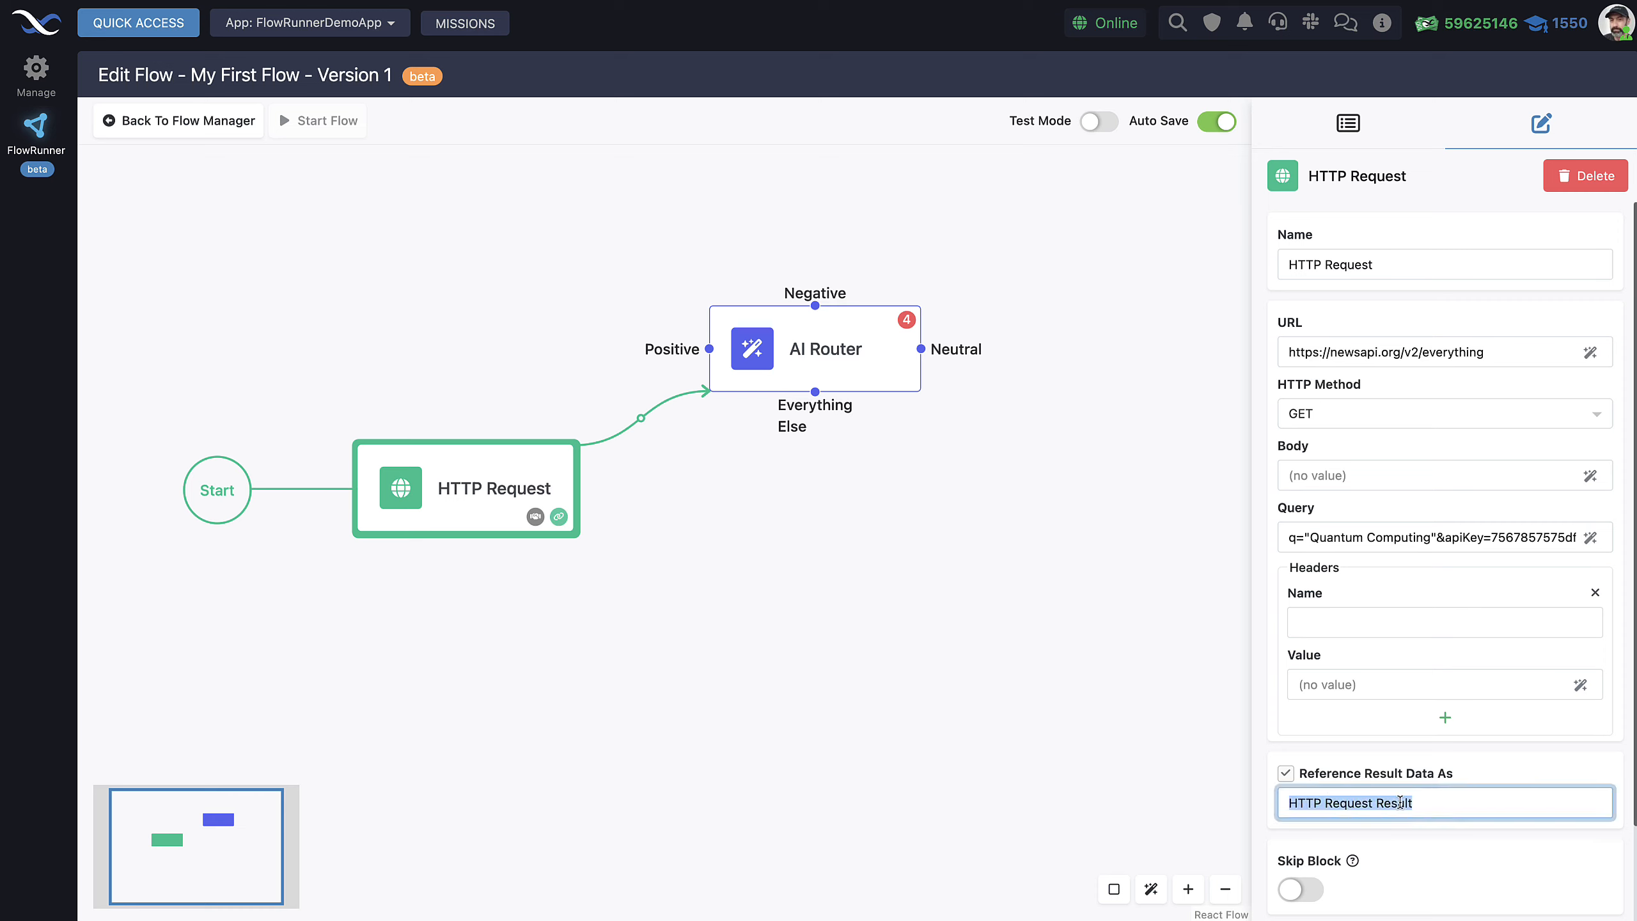
click(1468, 803)
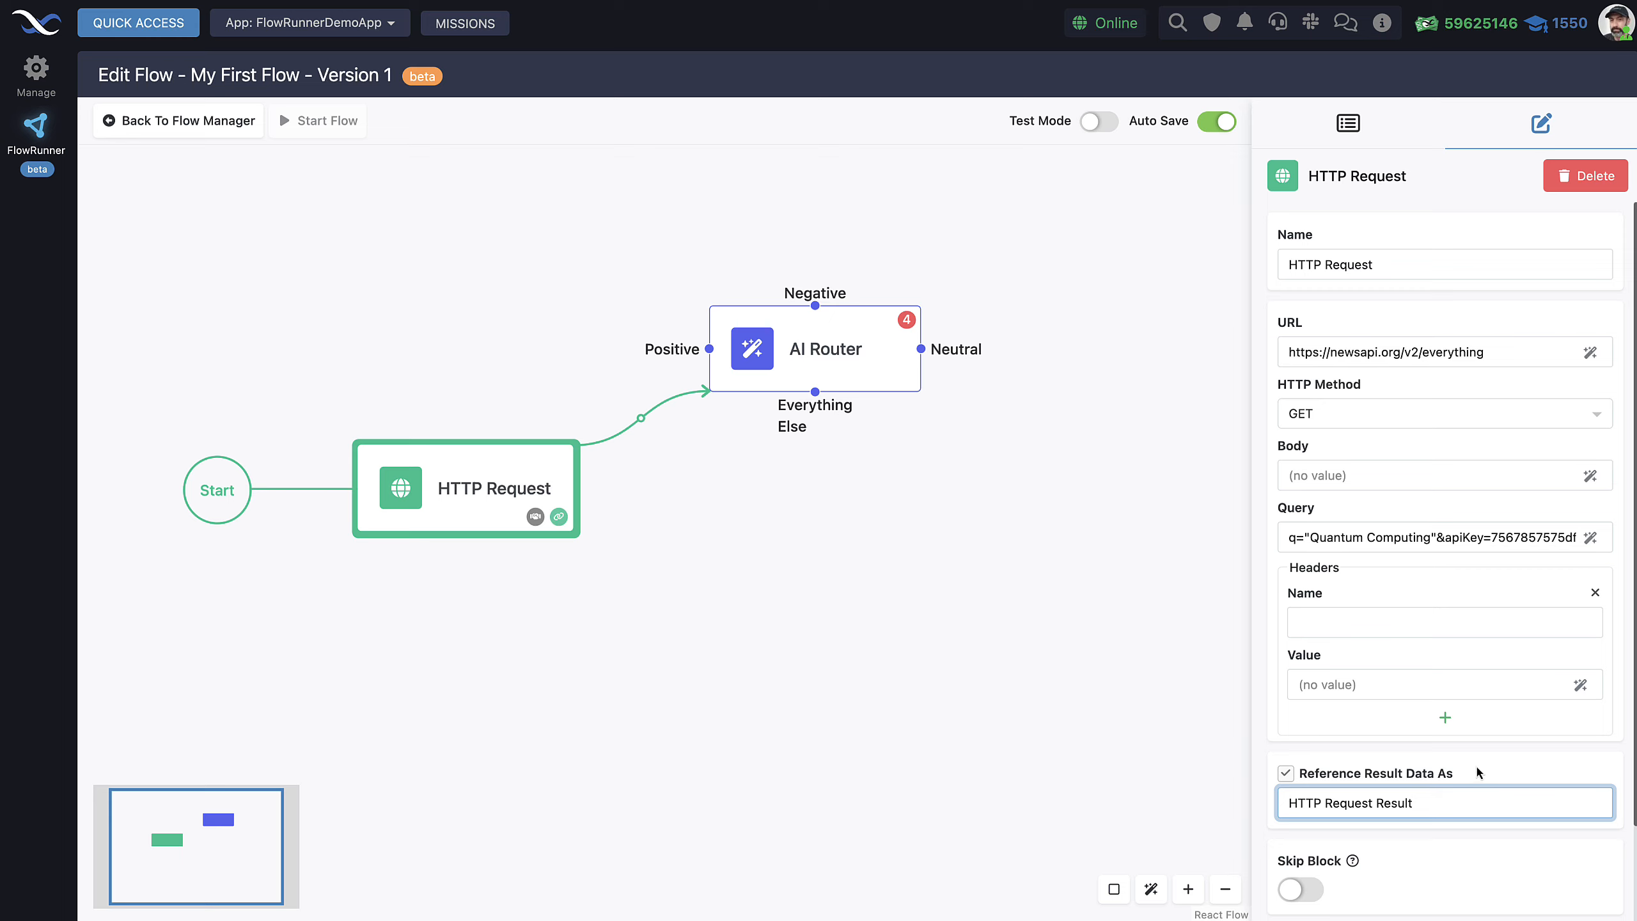
click(1326, 769)
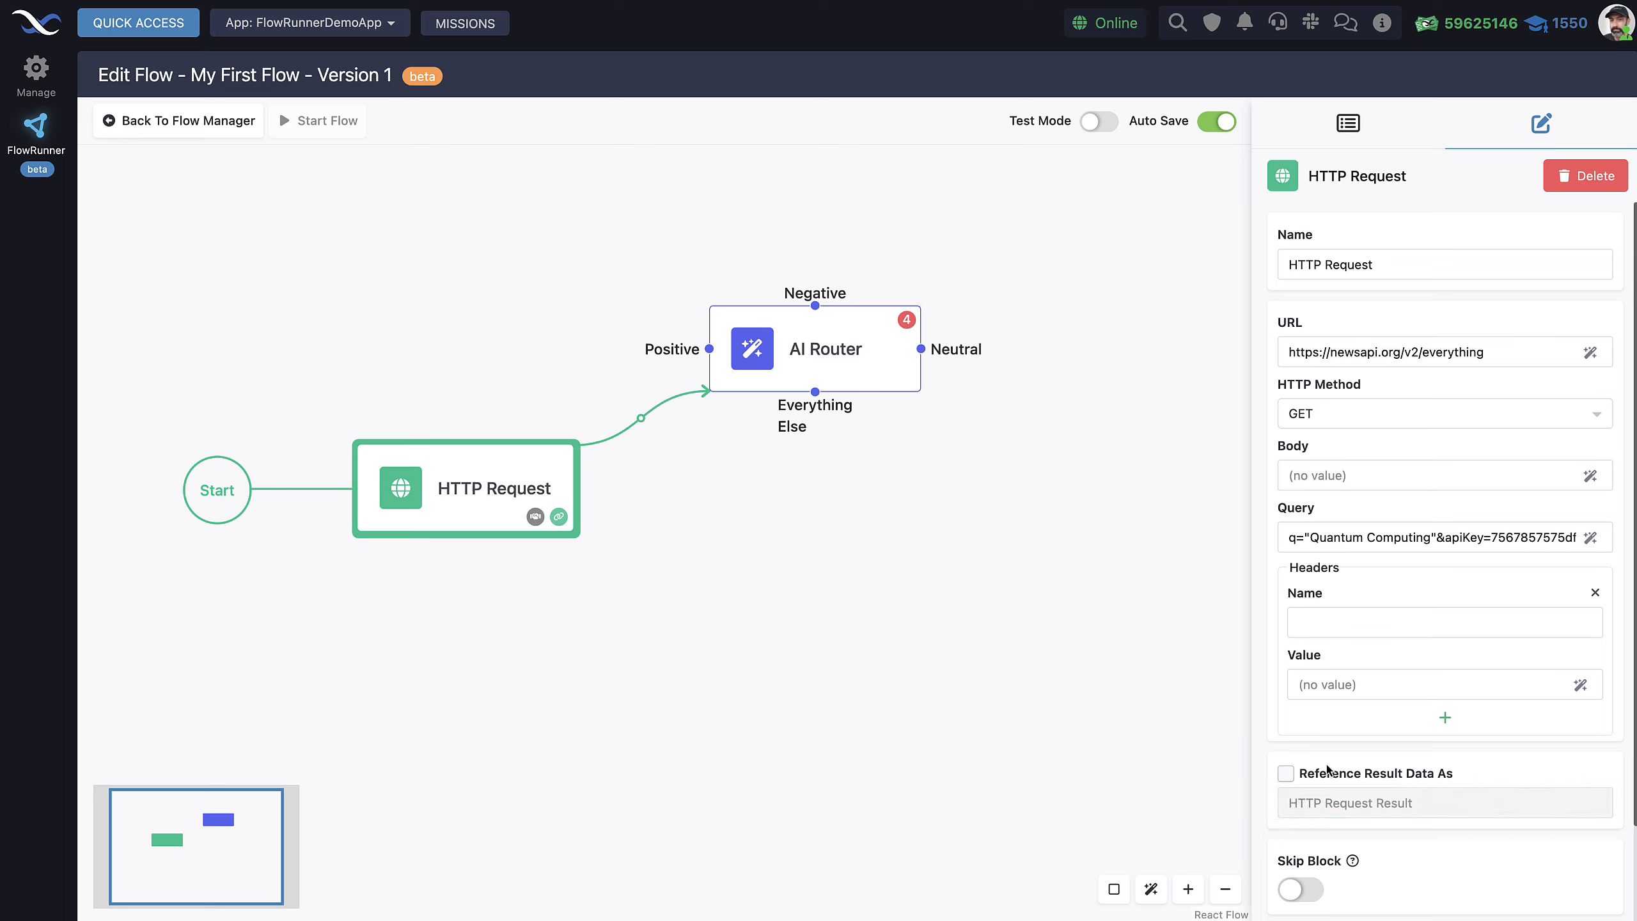
Name the AI Router's decision data News Articles and check which block results the Expression Editor offers for its value.
click(846, 365)
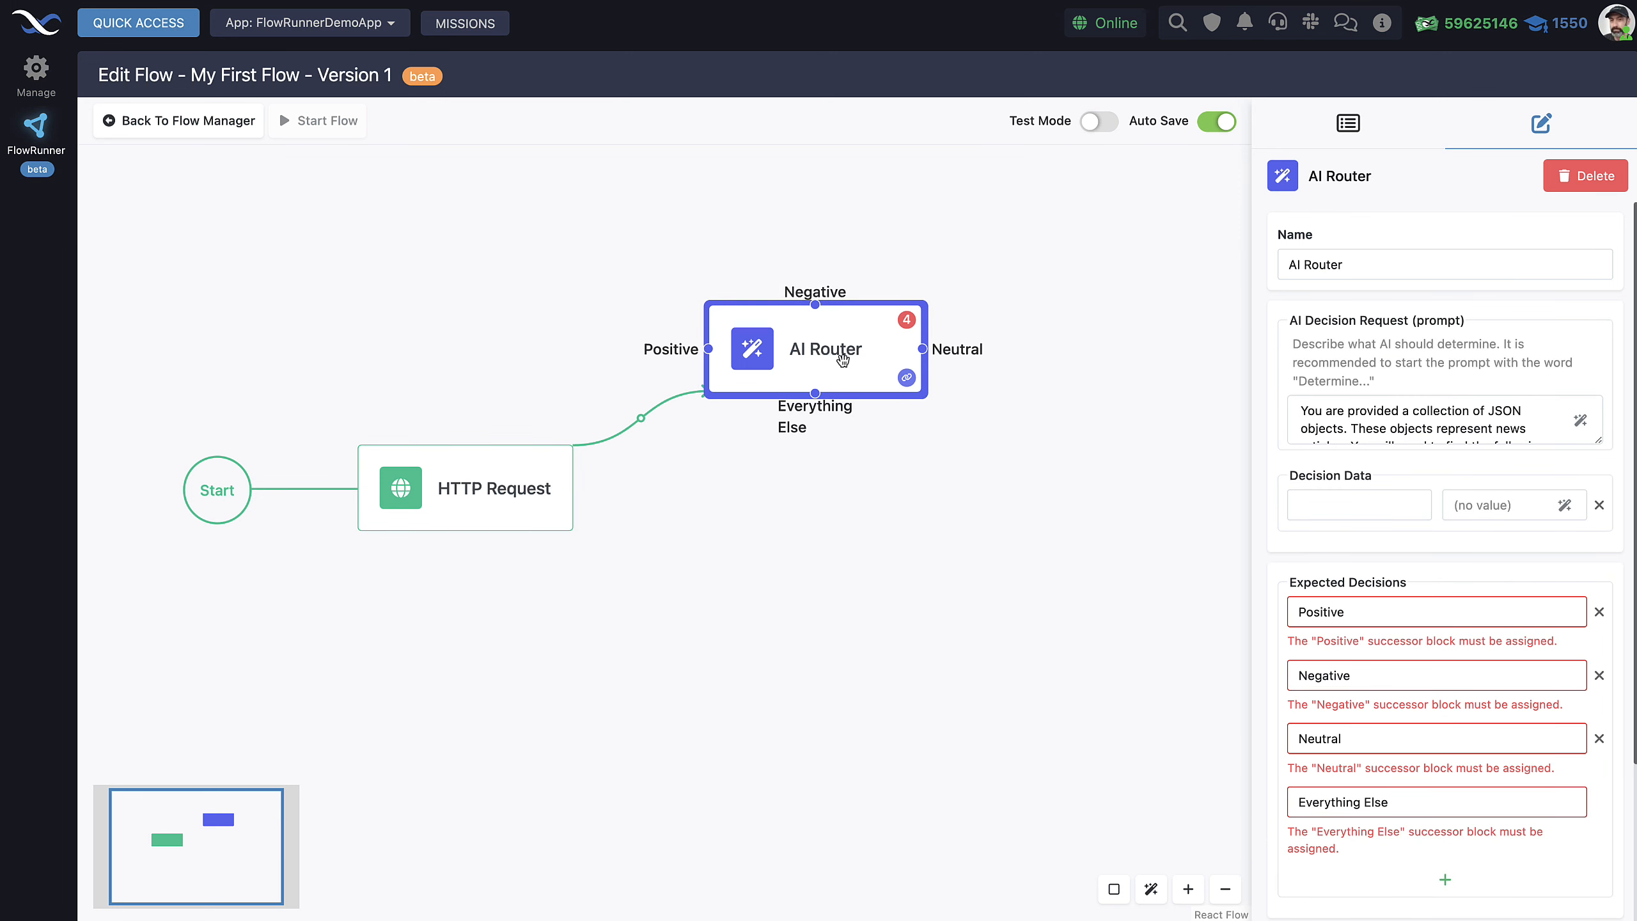
click(1361, 500)
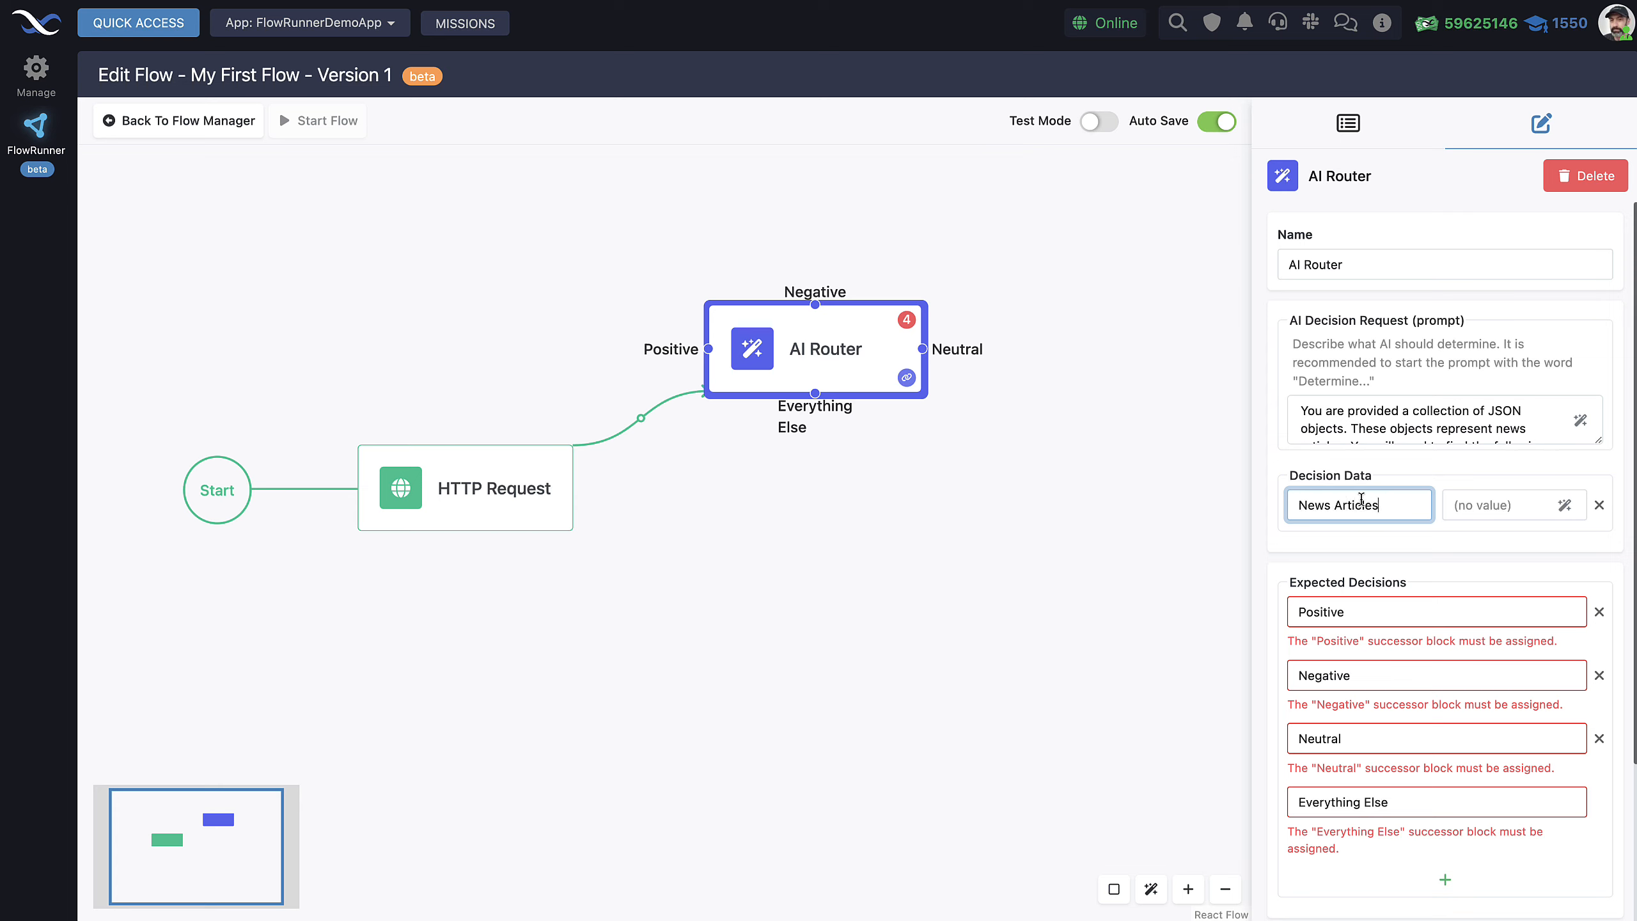
key(Tab)
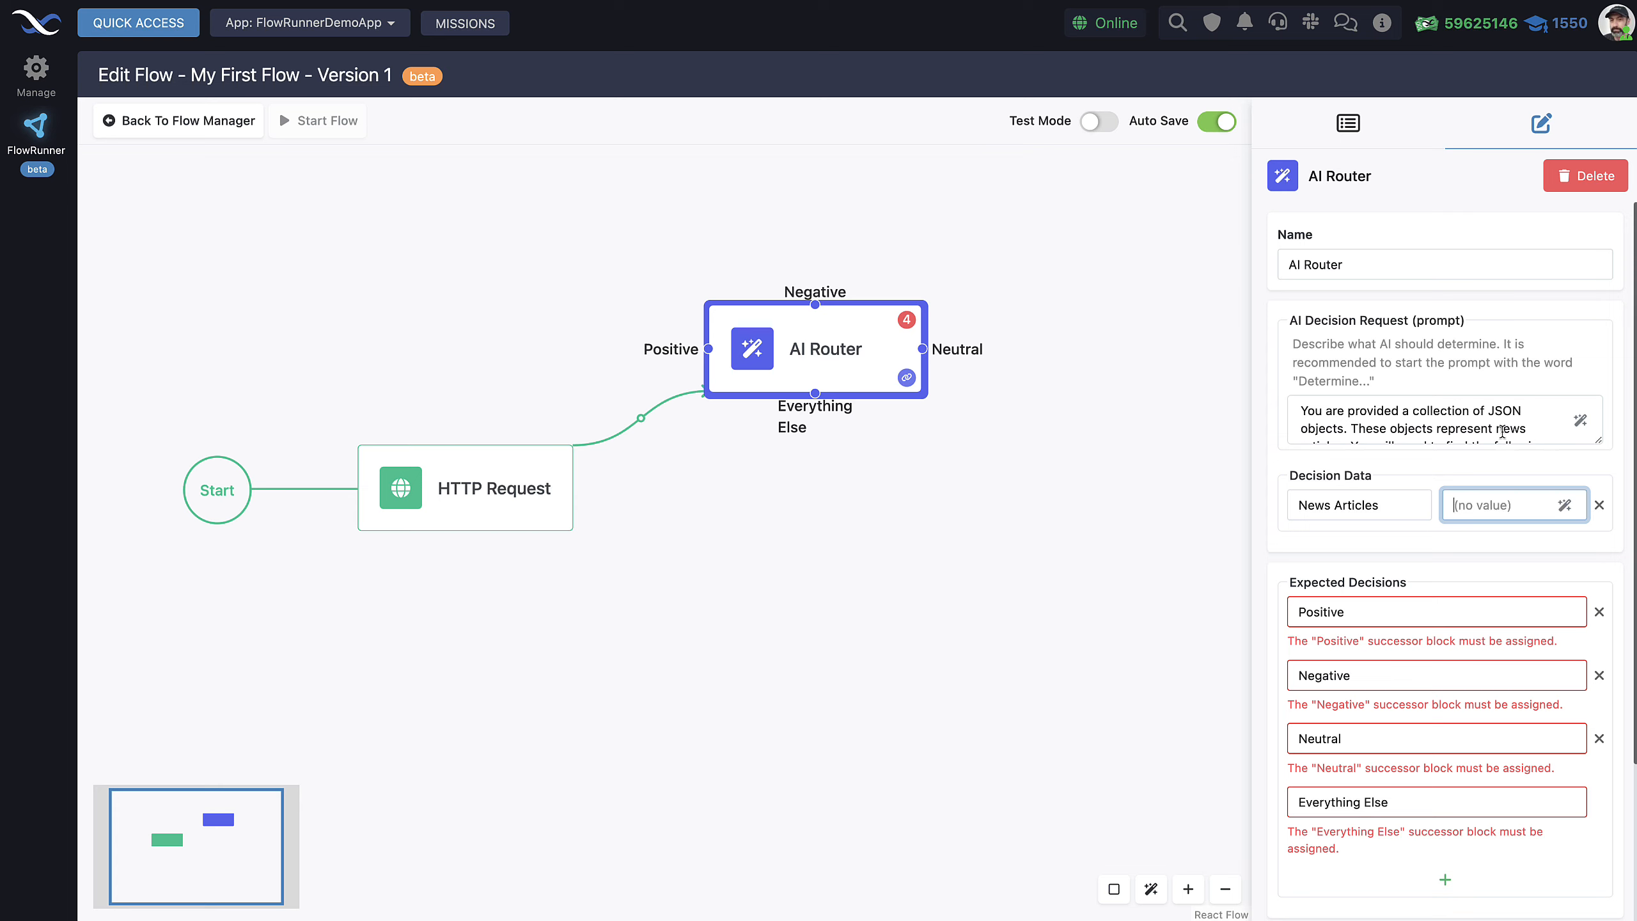
click(1566, 507)
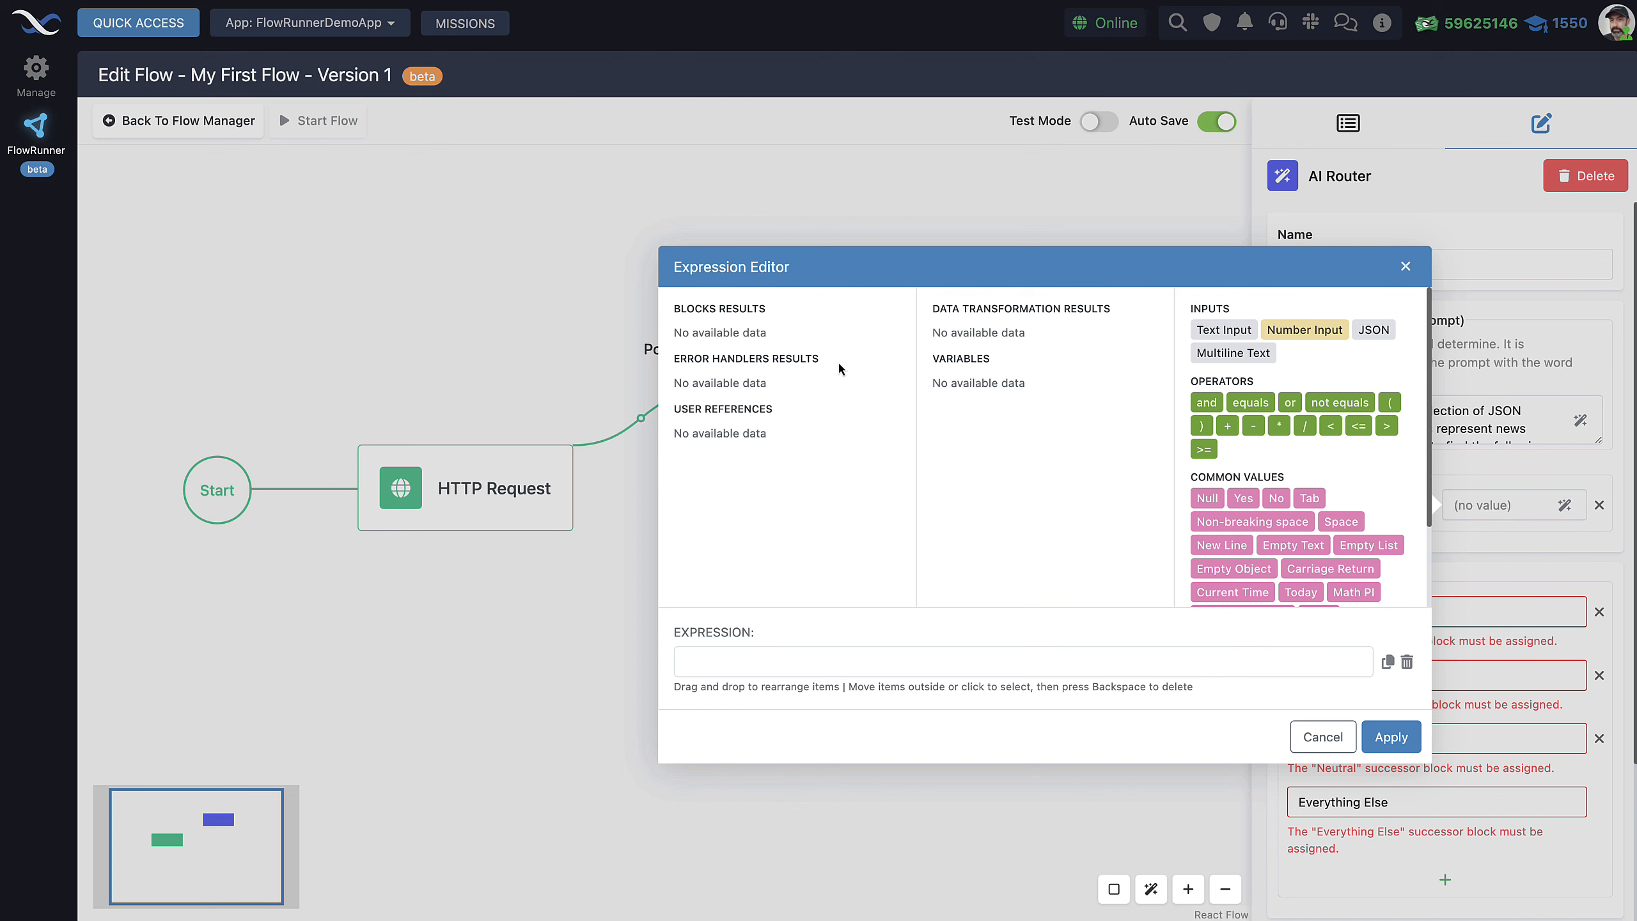
click(1346, 738)
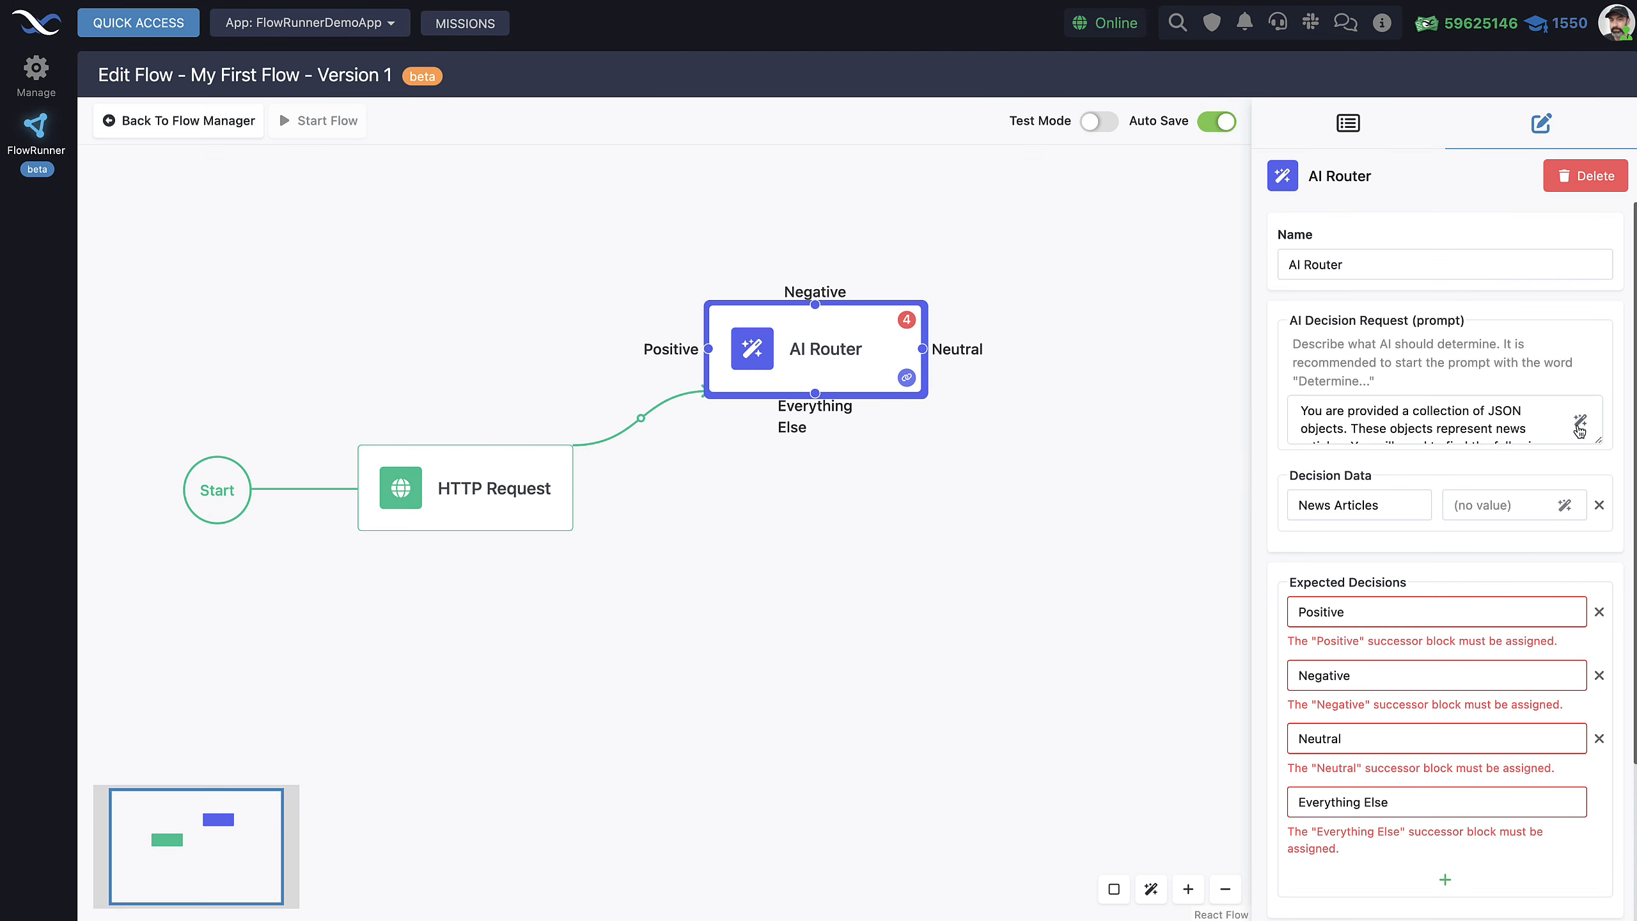
Turn the HTTP Request block's result data reference back on.
click(465, 488)
scroll(1447, 787, down, 2)
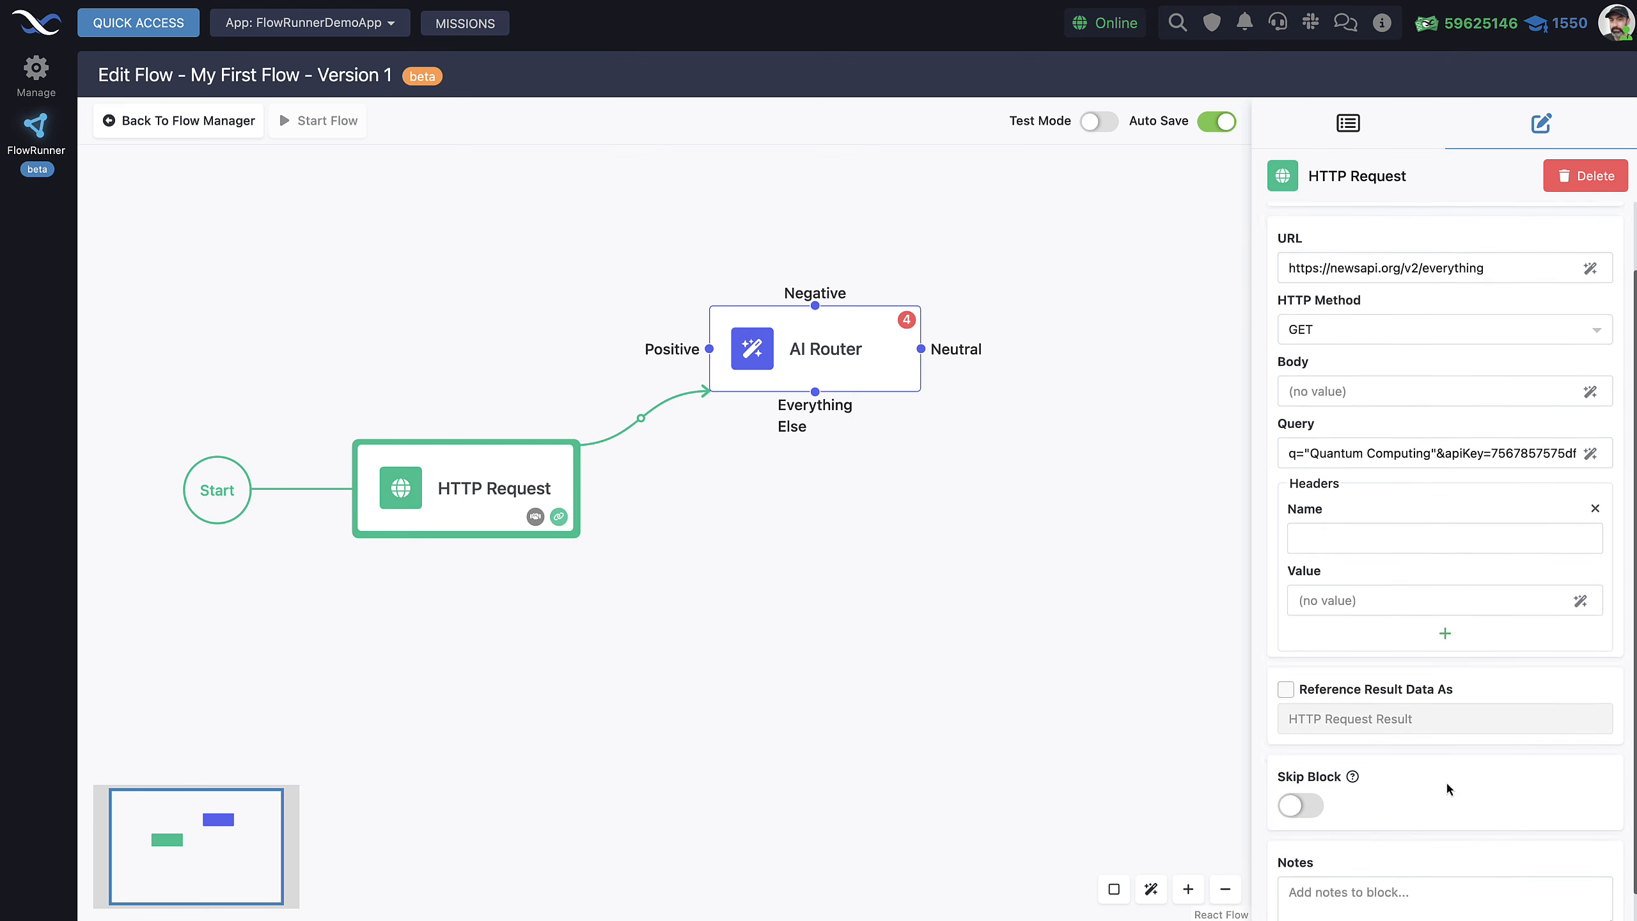
scroll(1446, 787, down, 1)
click(1285, 659)
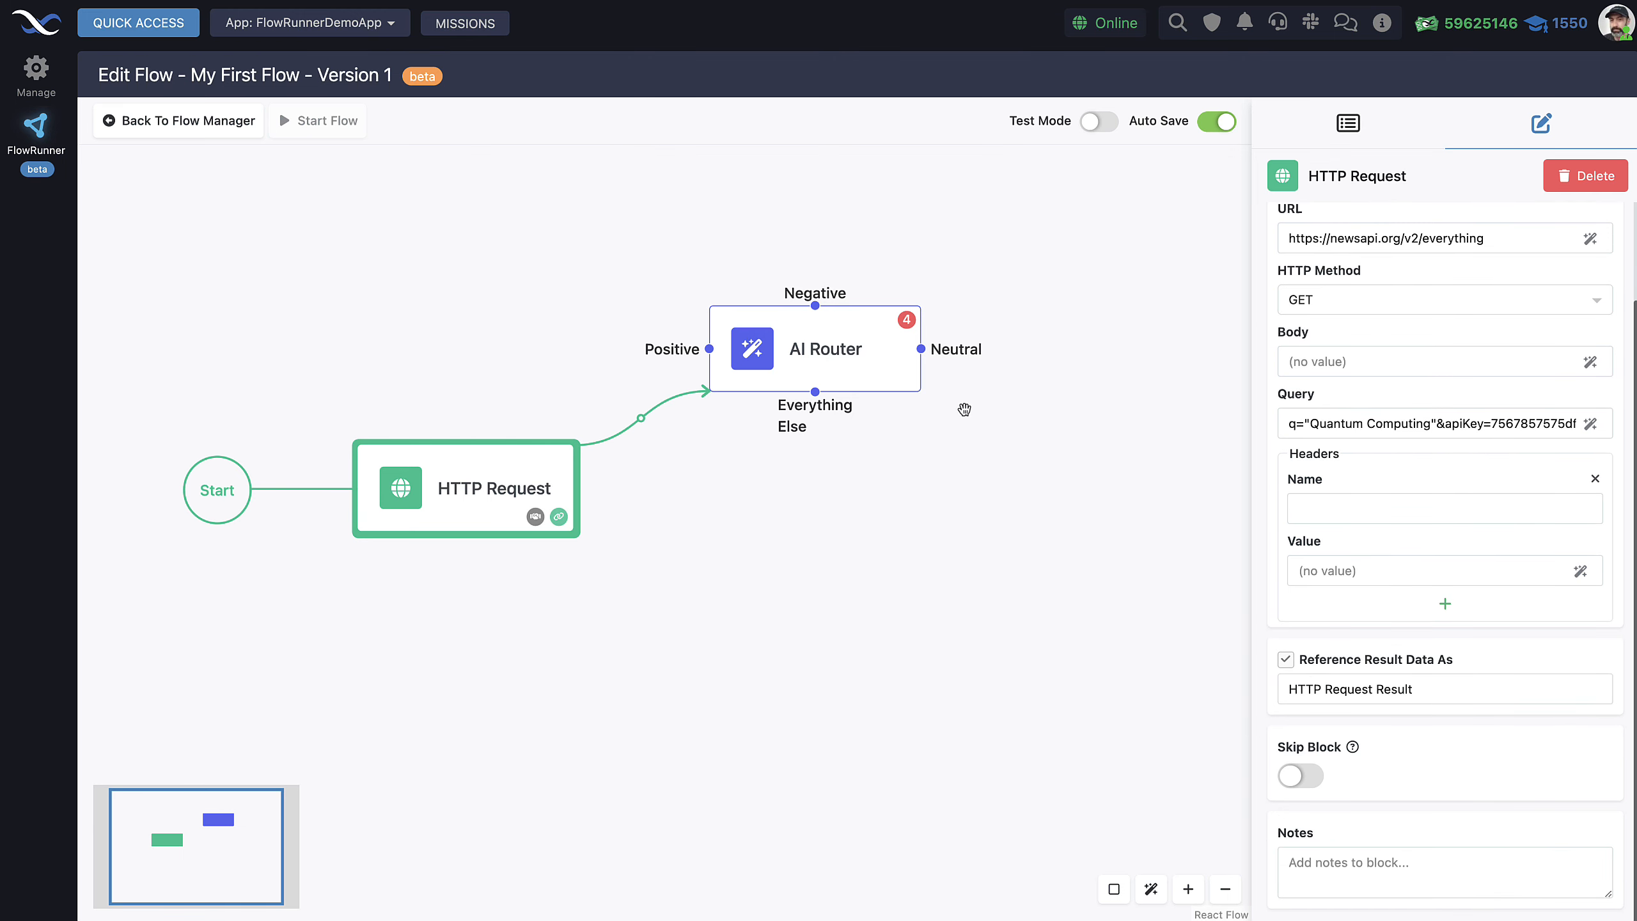
Check the expression data available to the AI Router's prompt and enlarge the prompt field to show its full text.
click(842, 366)
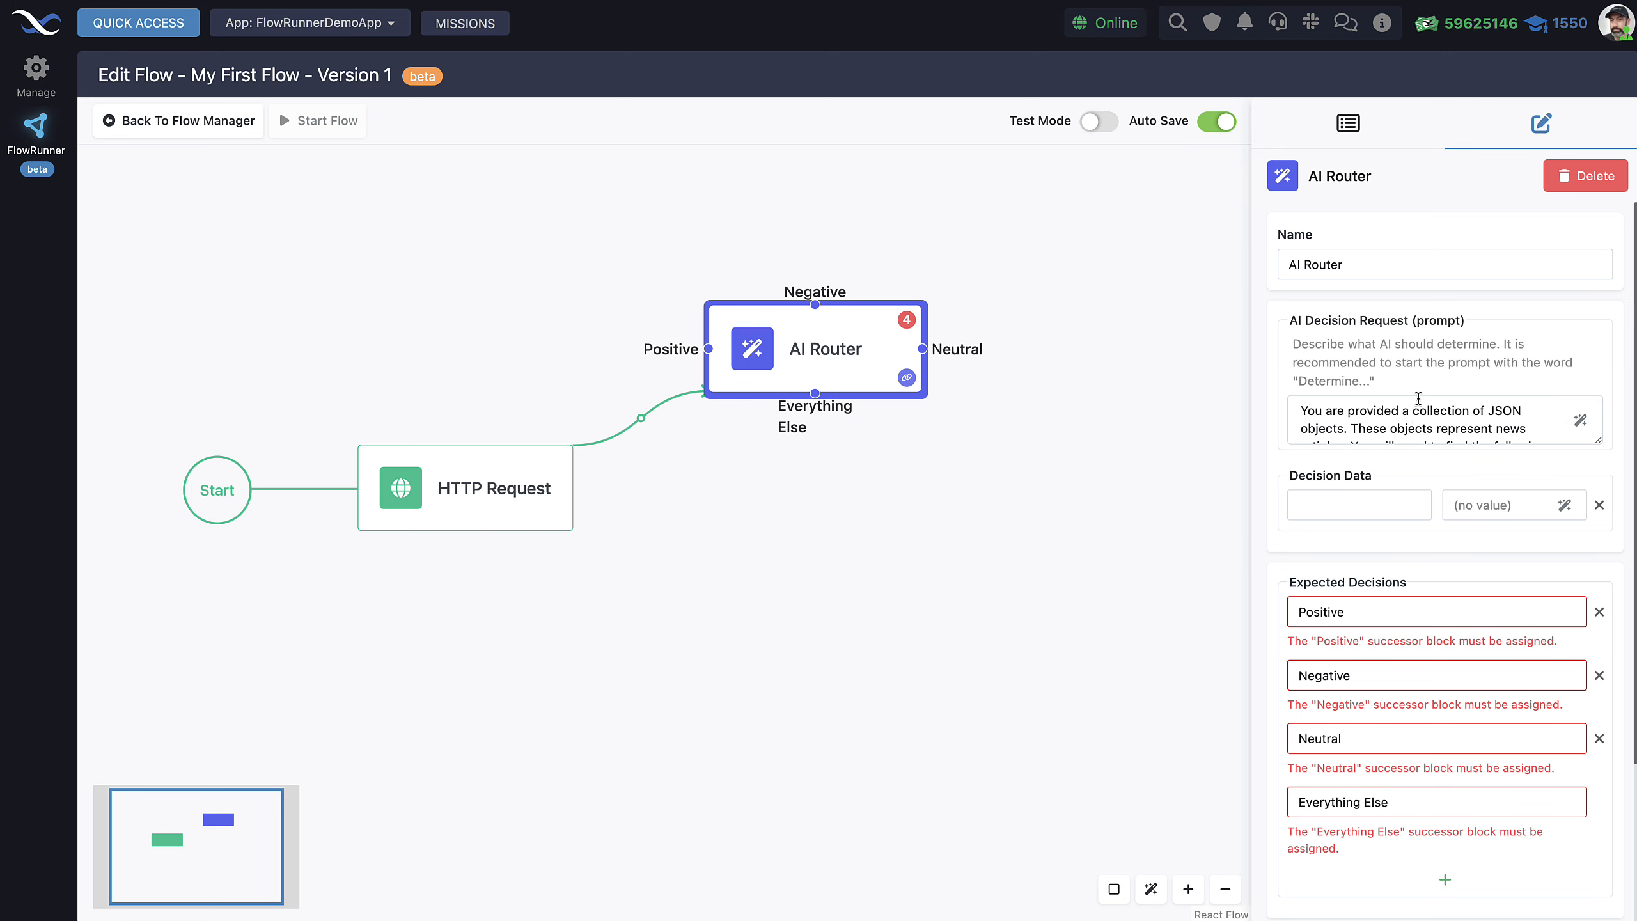
click(1580, 419)
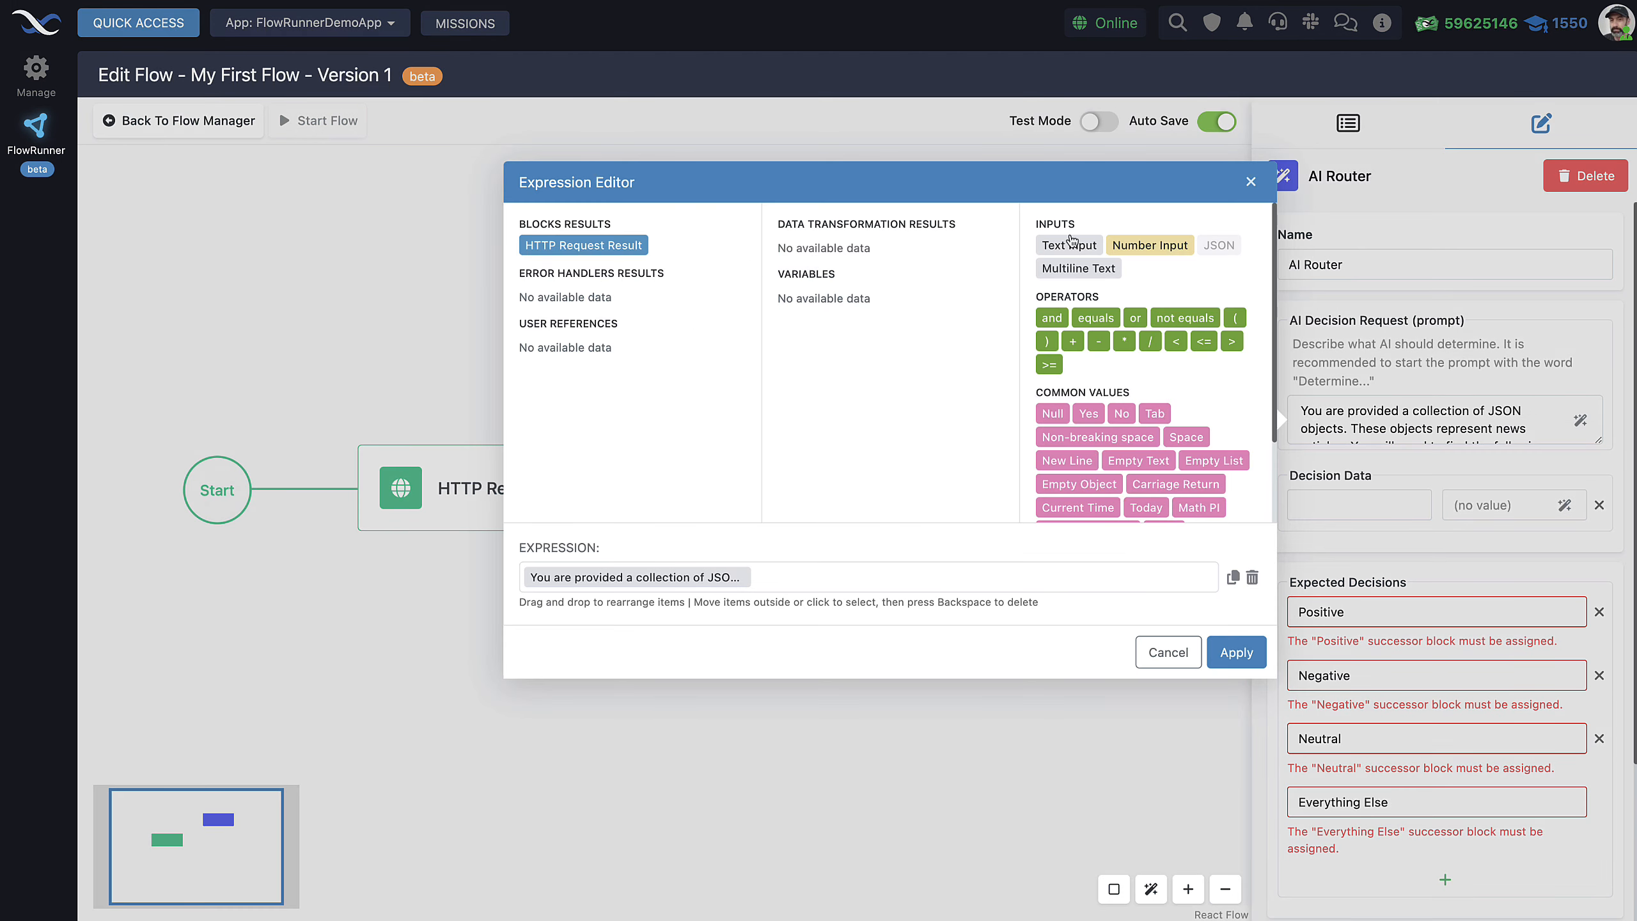
click(1250, 182)
click(1598, 444)
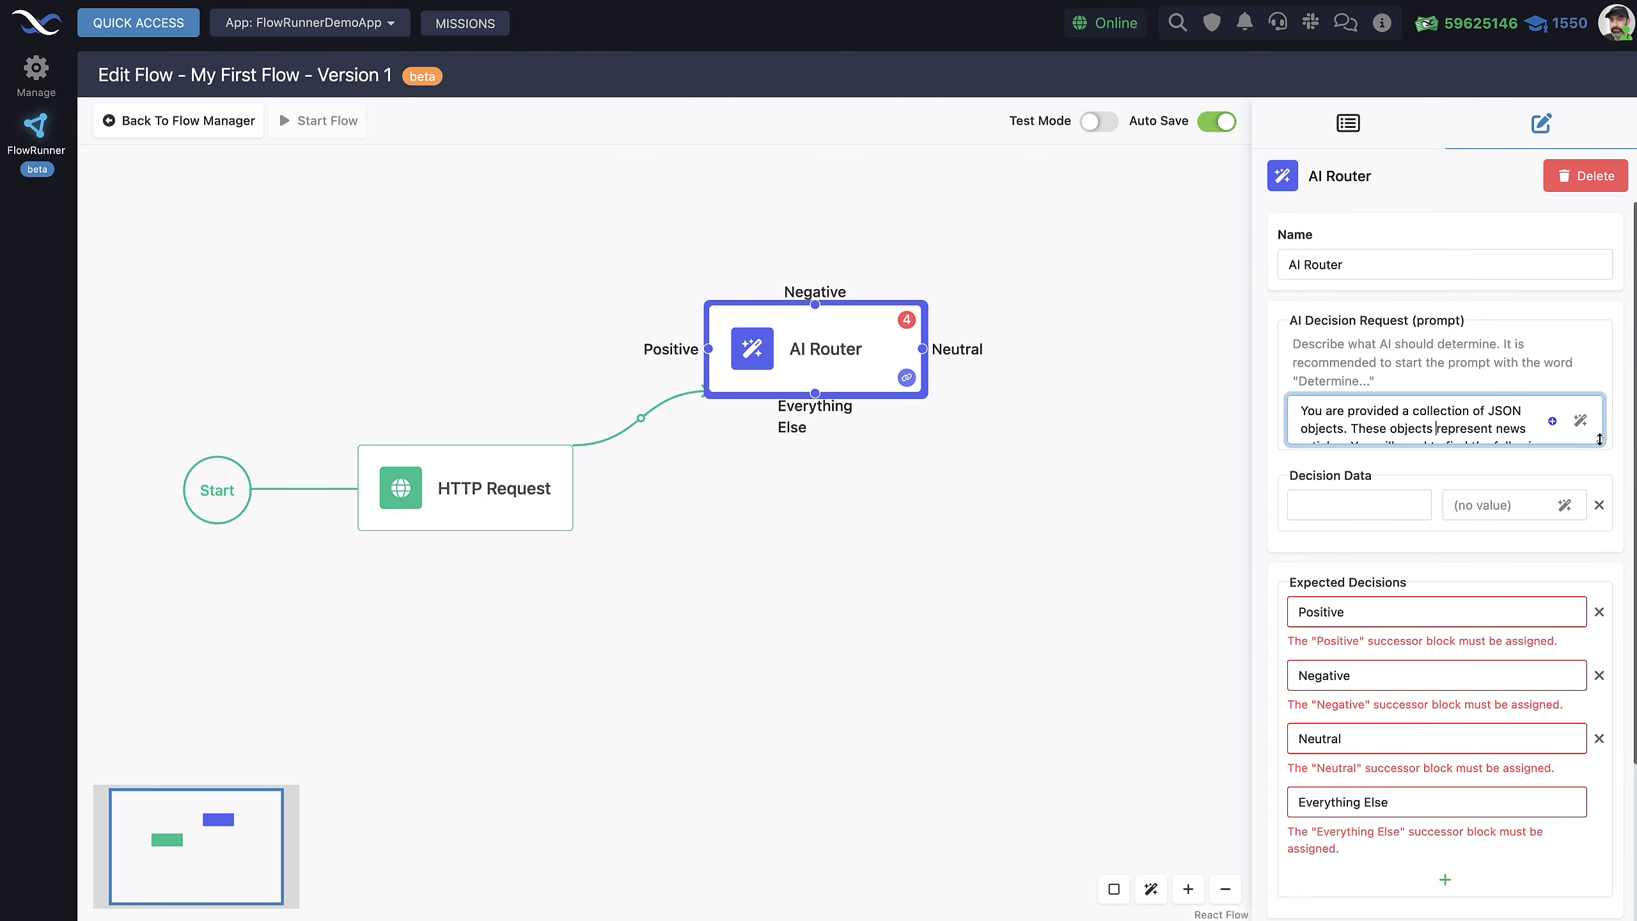
drag(1600, 439, 1599, 552)
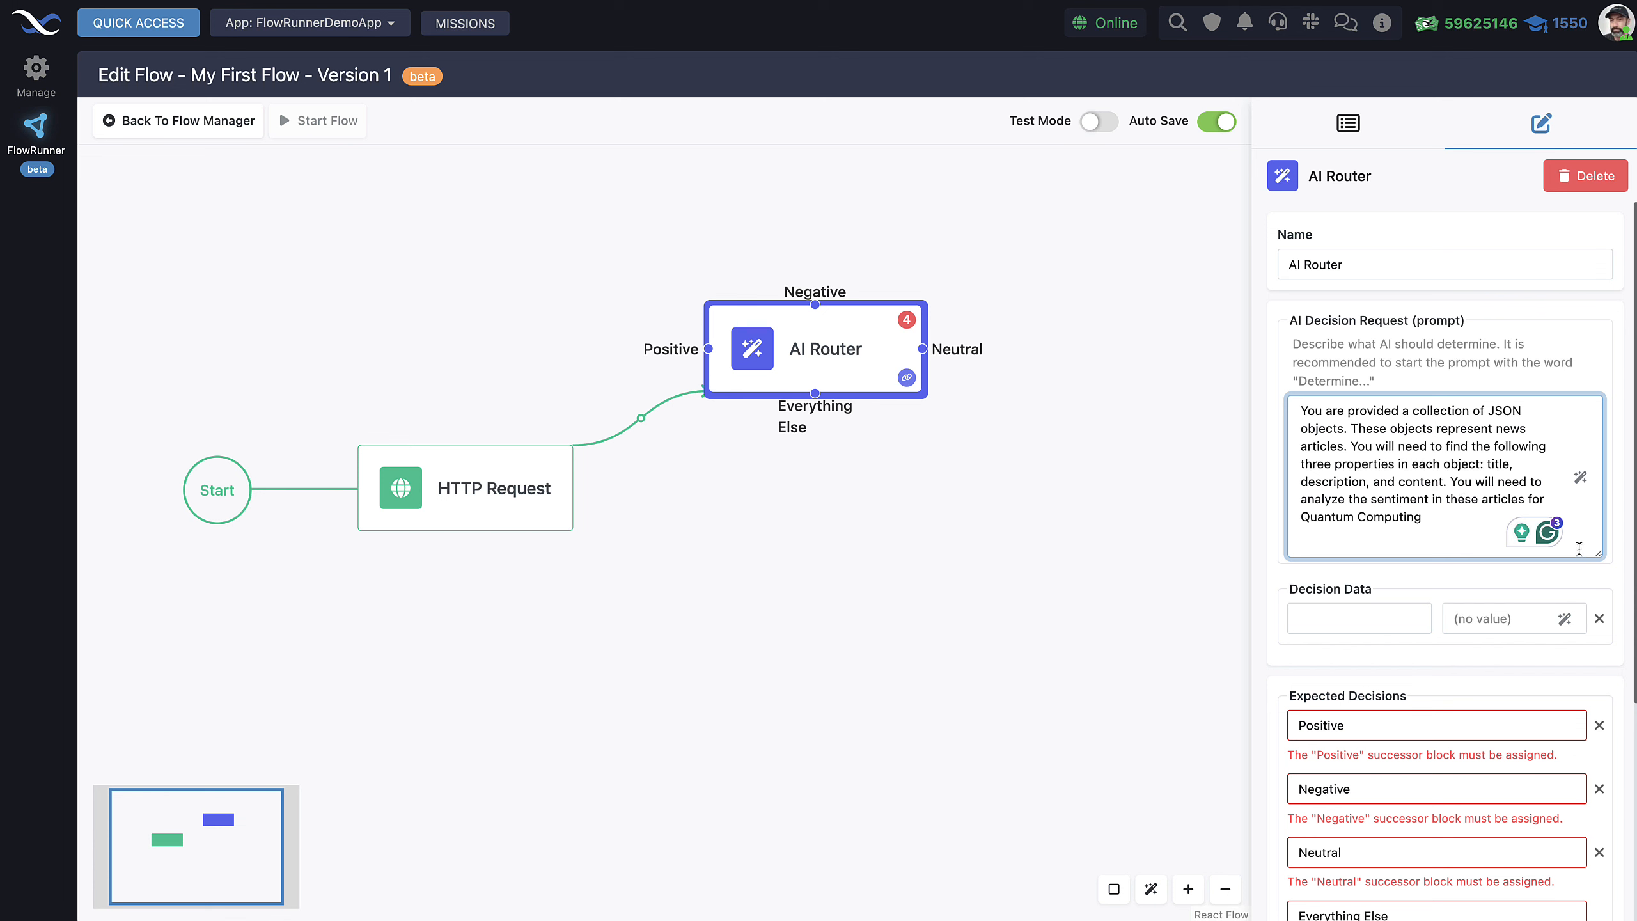
drag(1589, 554, 1590, 537)
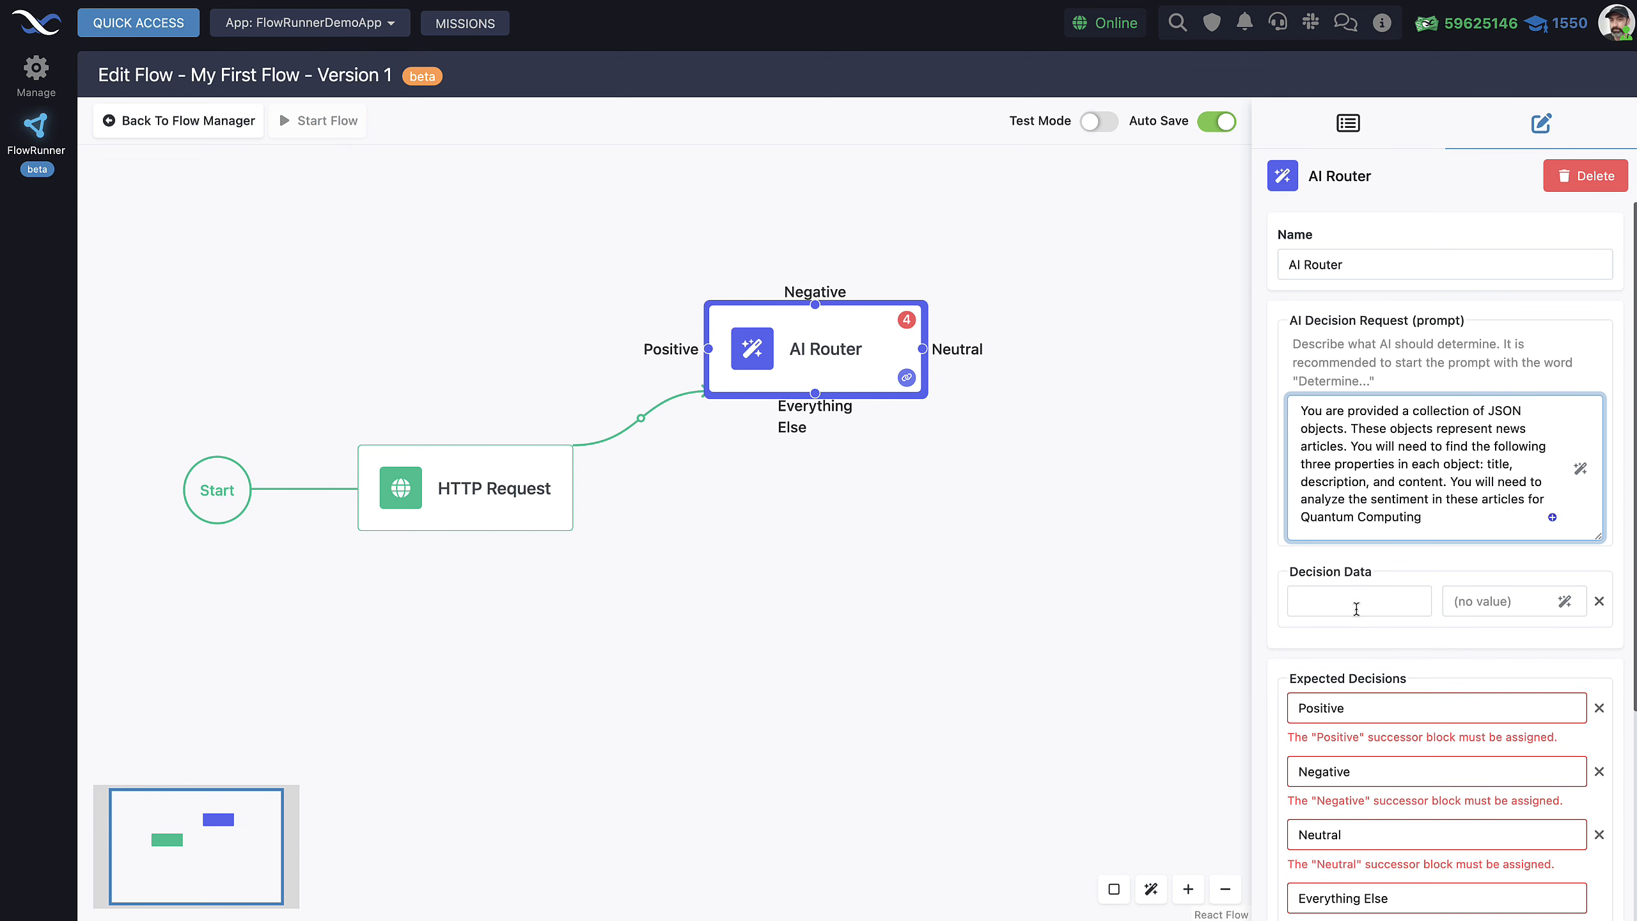
Name the AI Router's decision data News Articles and insert HTTP Request Result into its value expression.
click(1338, 601)
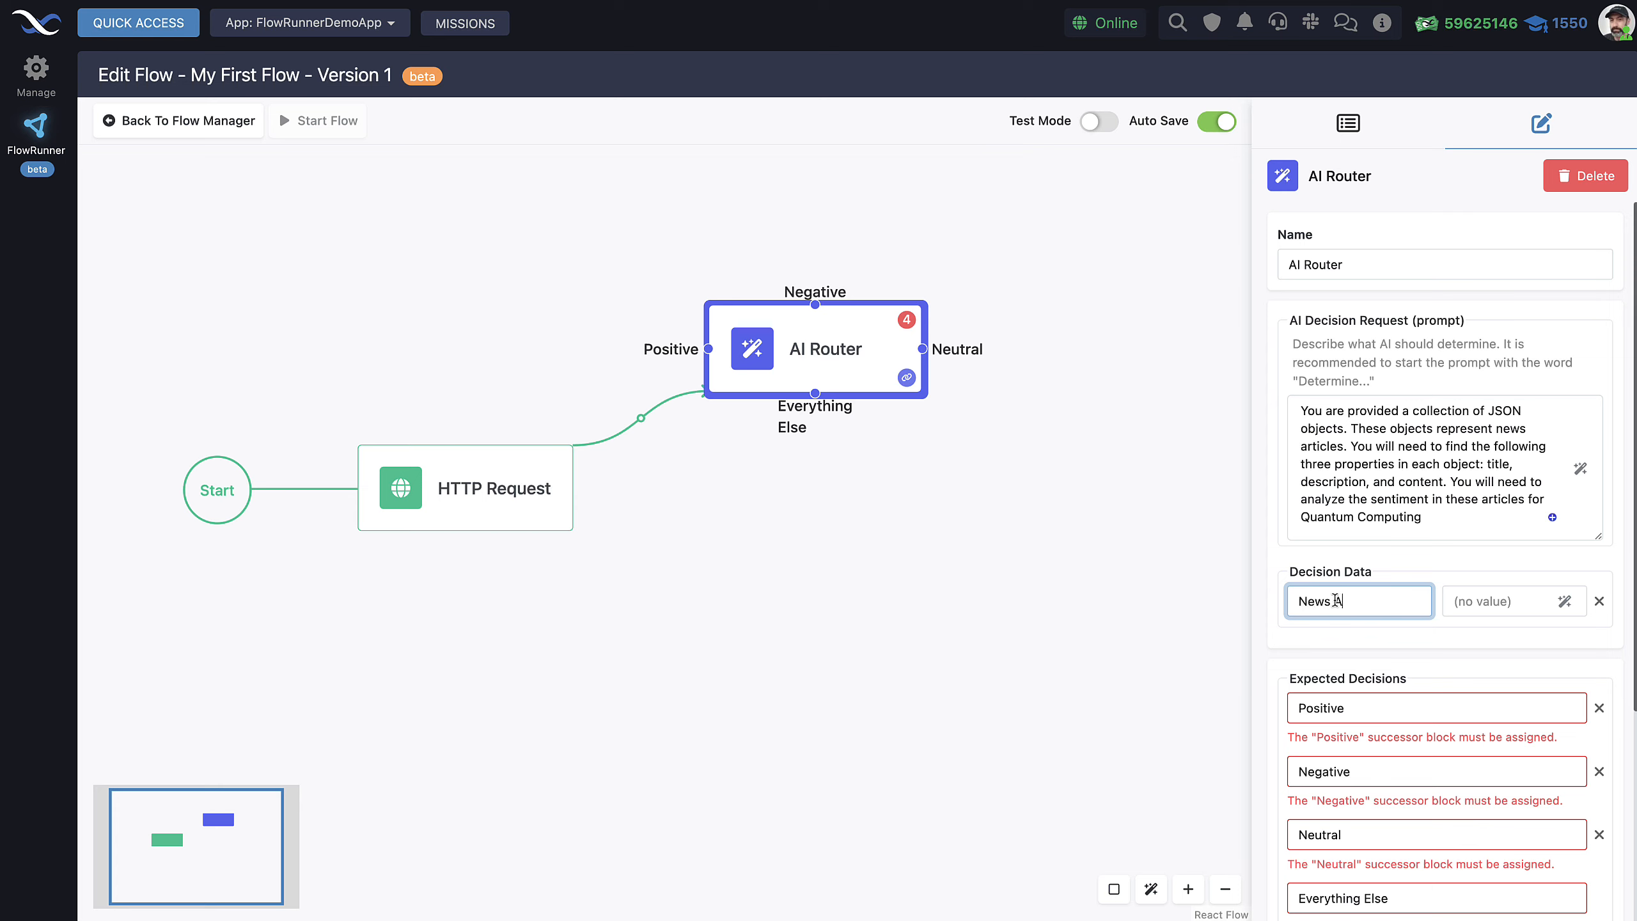
click(1467, 604)
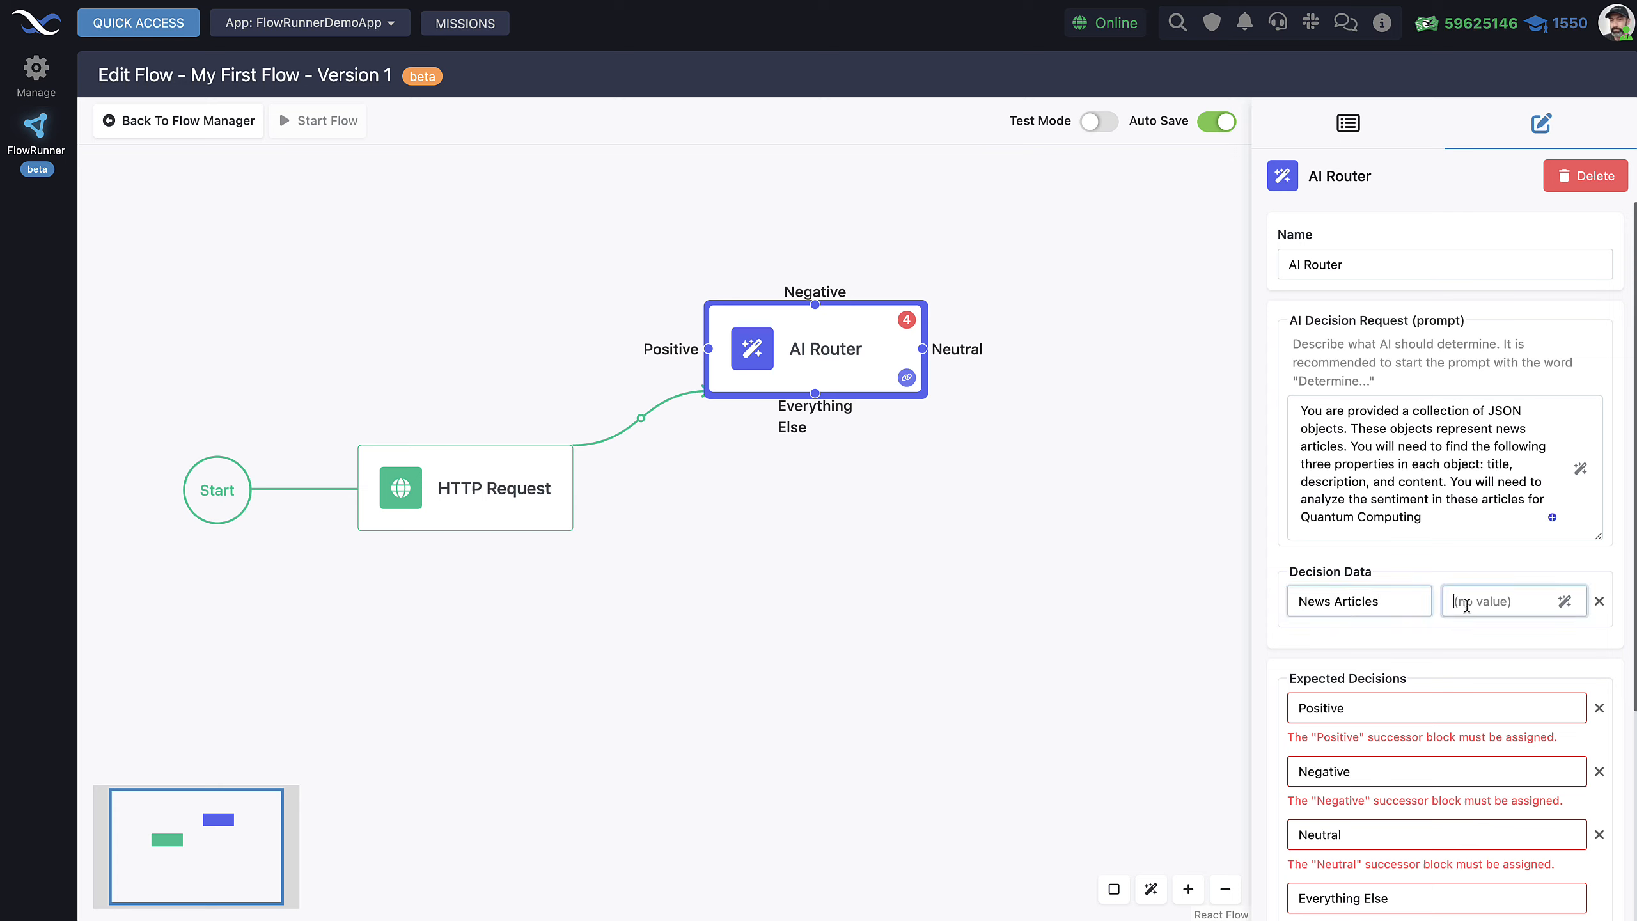
click(1565, 602)
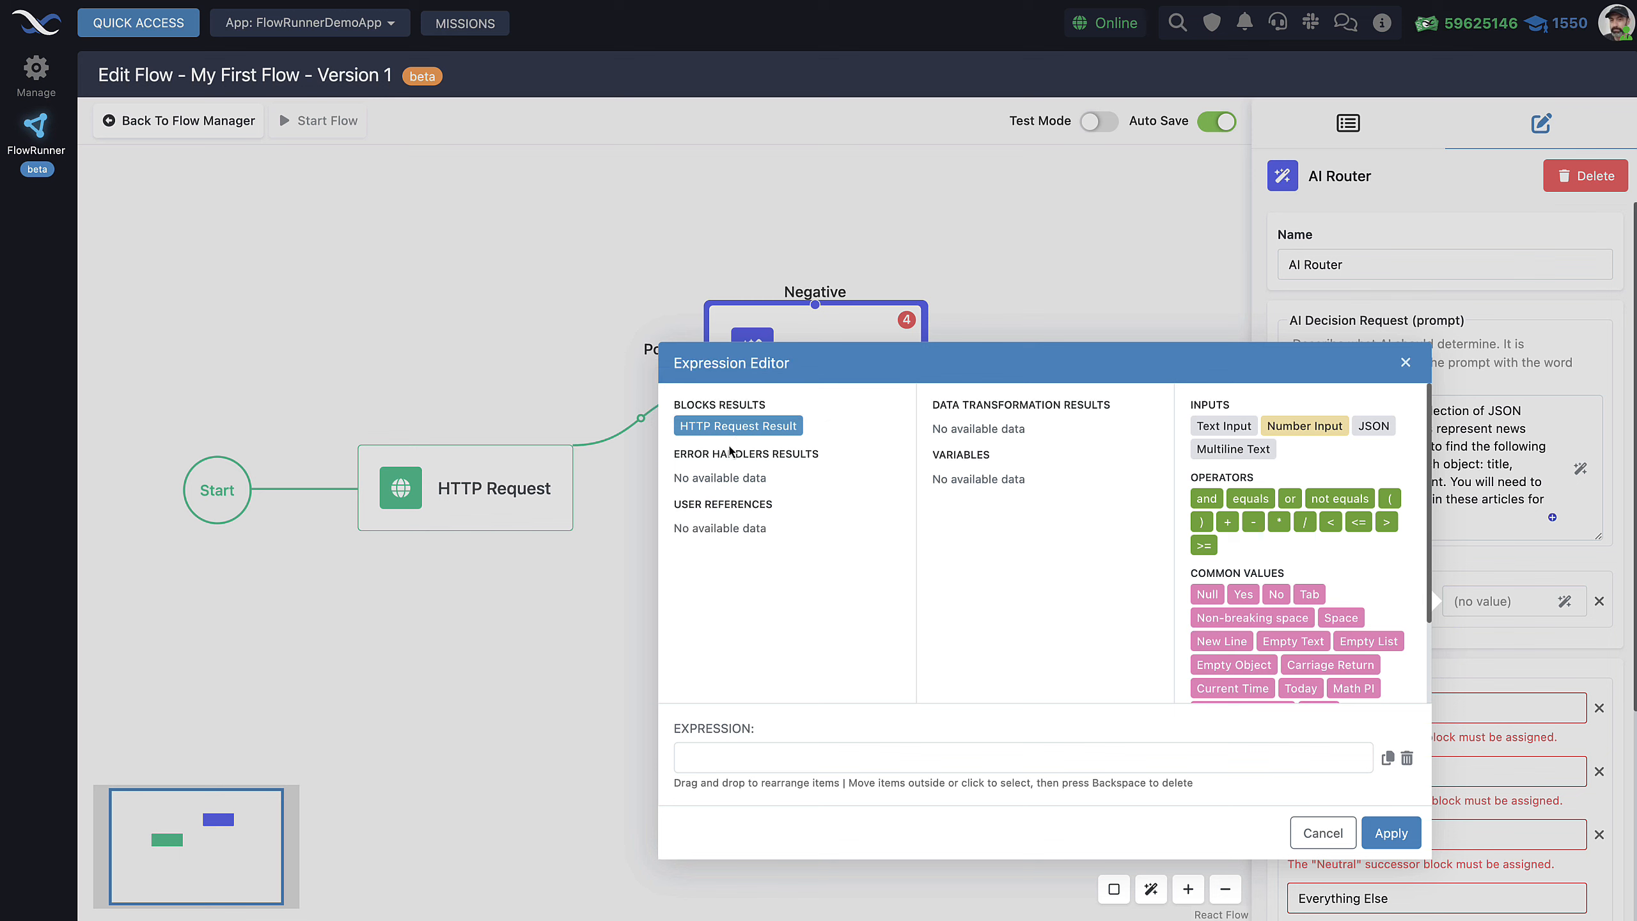
drag(749, 430, 754, 760)
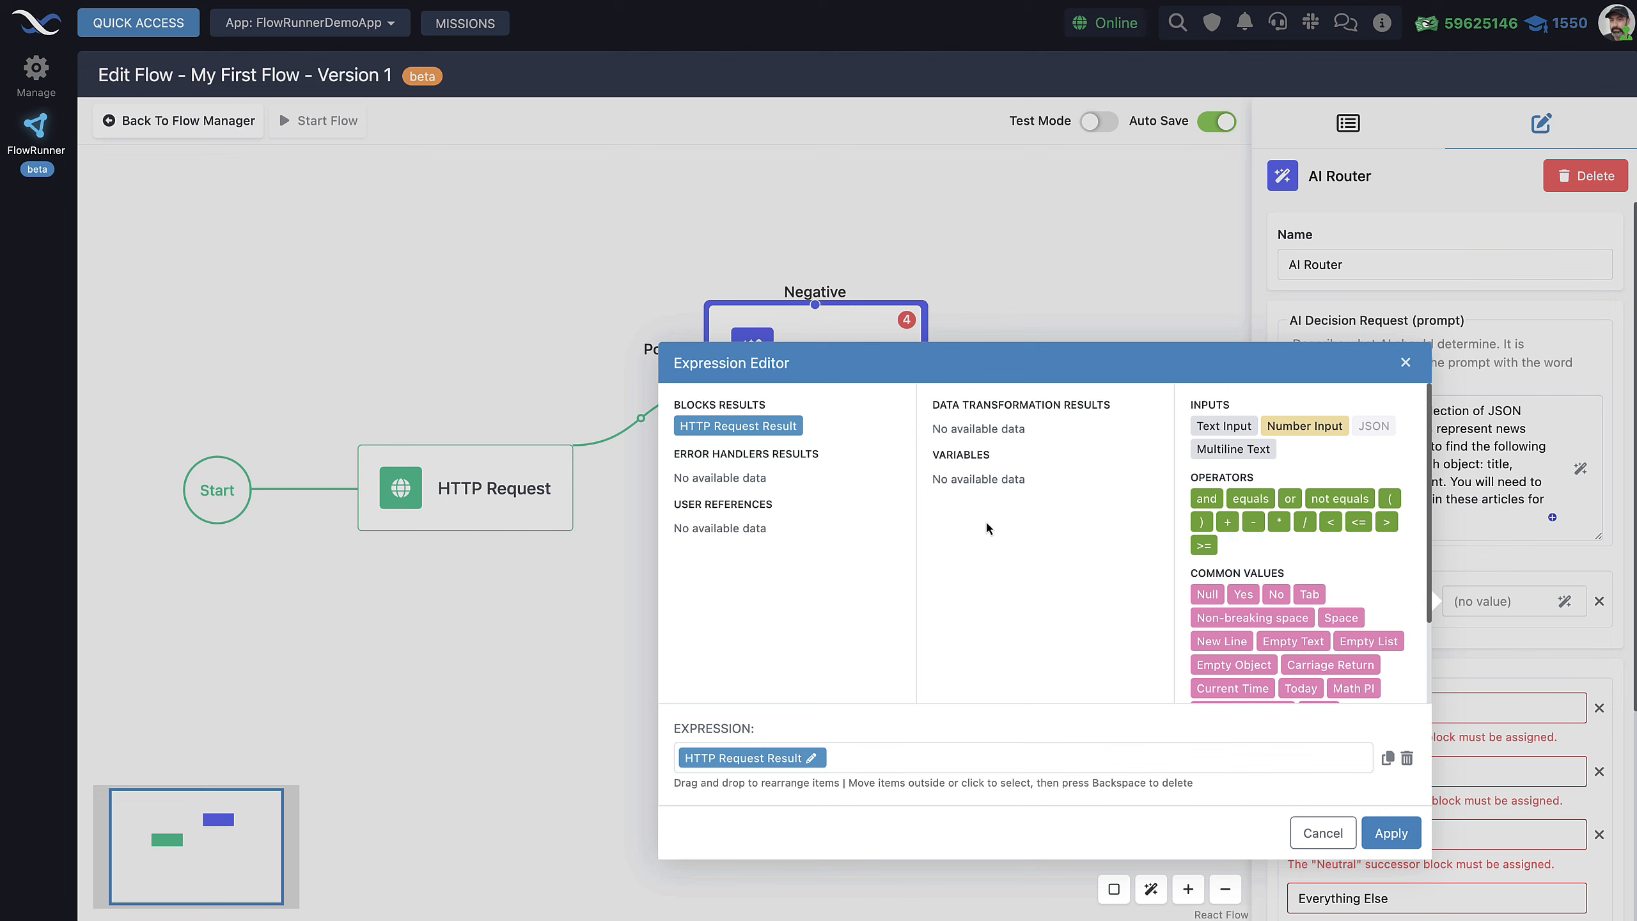
Point the HTTP Request Result expression to its articles property and apply it as the News Articles value.
click(811, 761)
click(883, 762)
click(1019, 771)
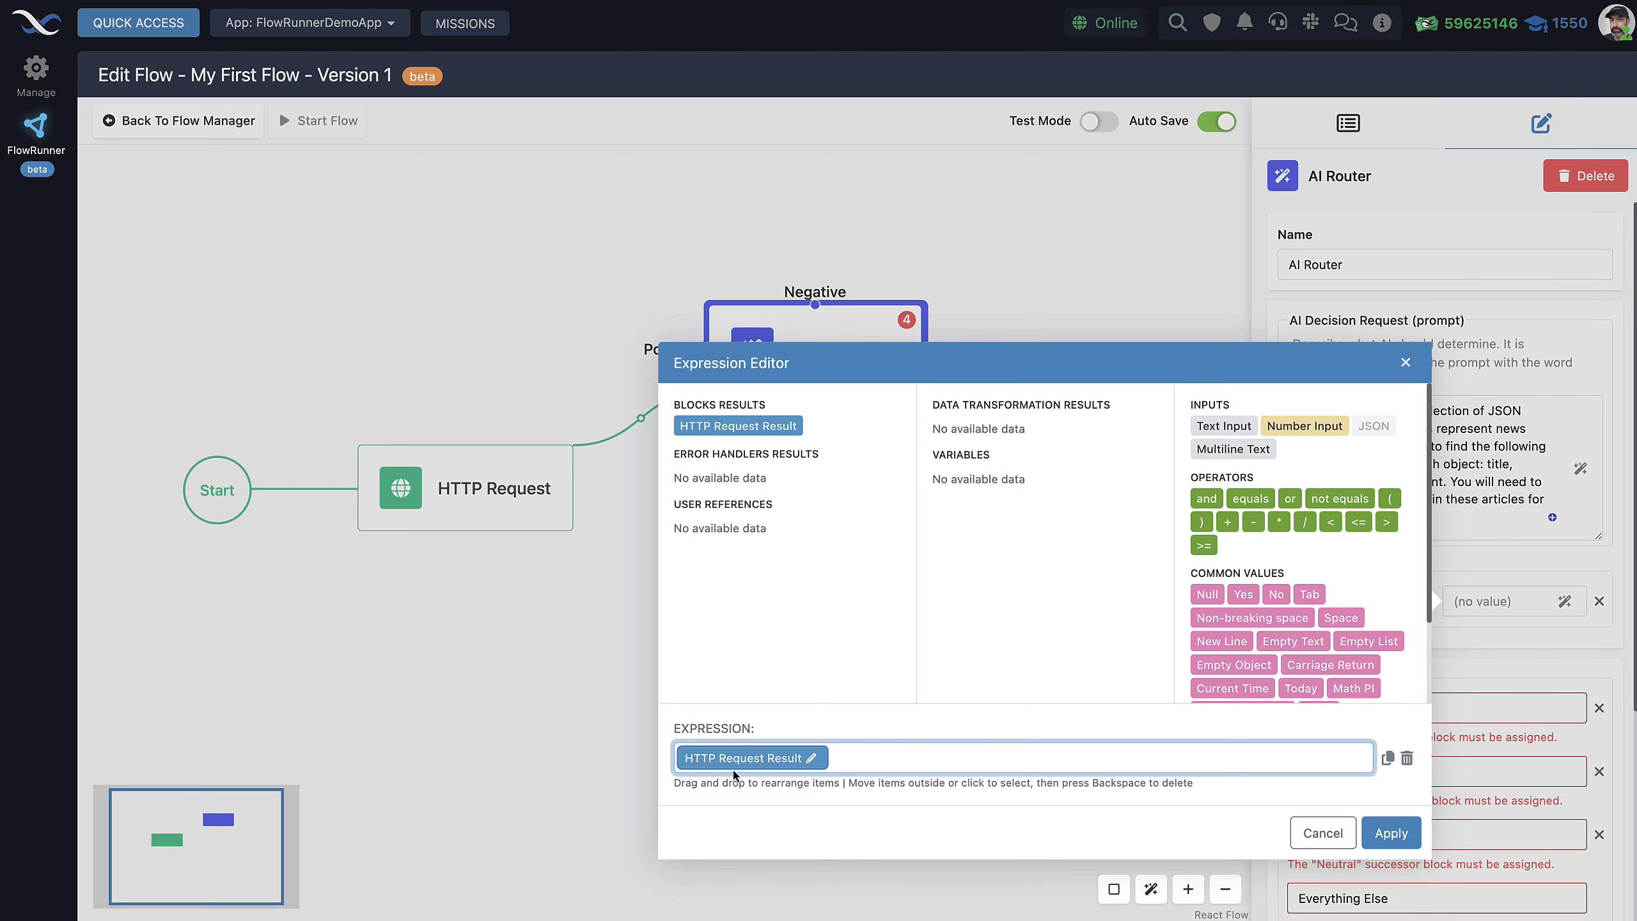
click(812, 760)
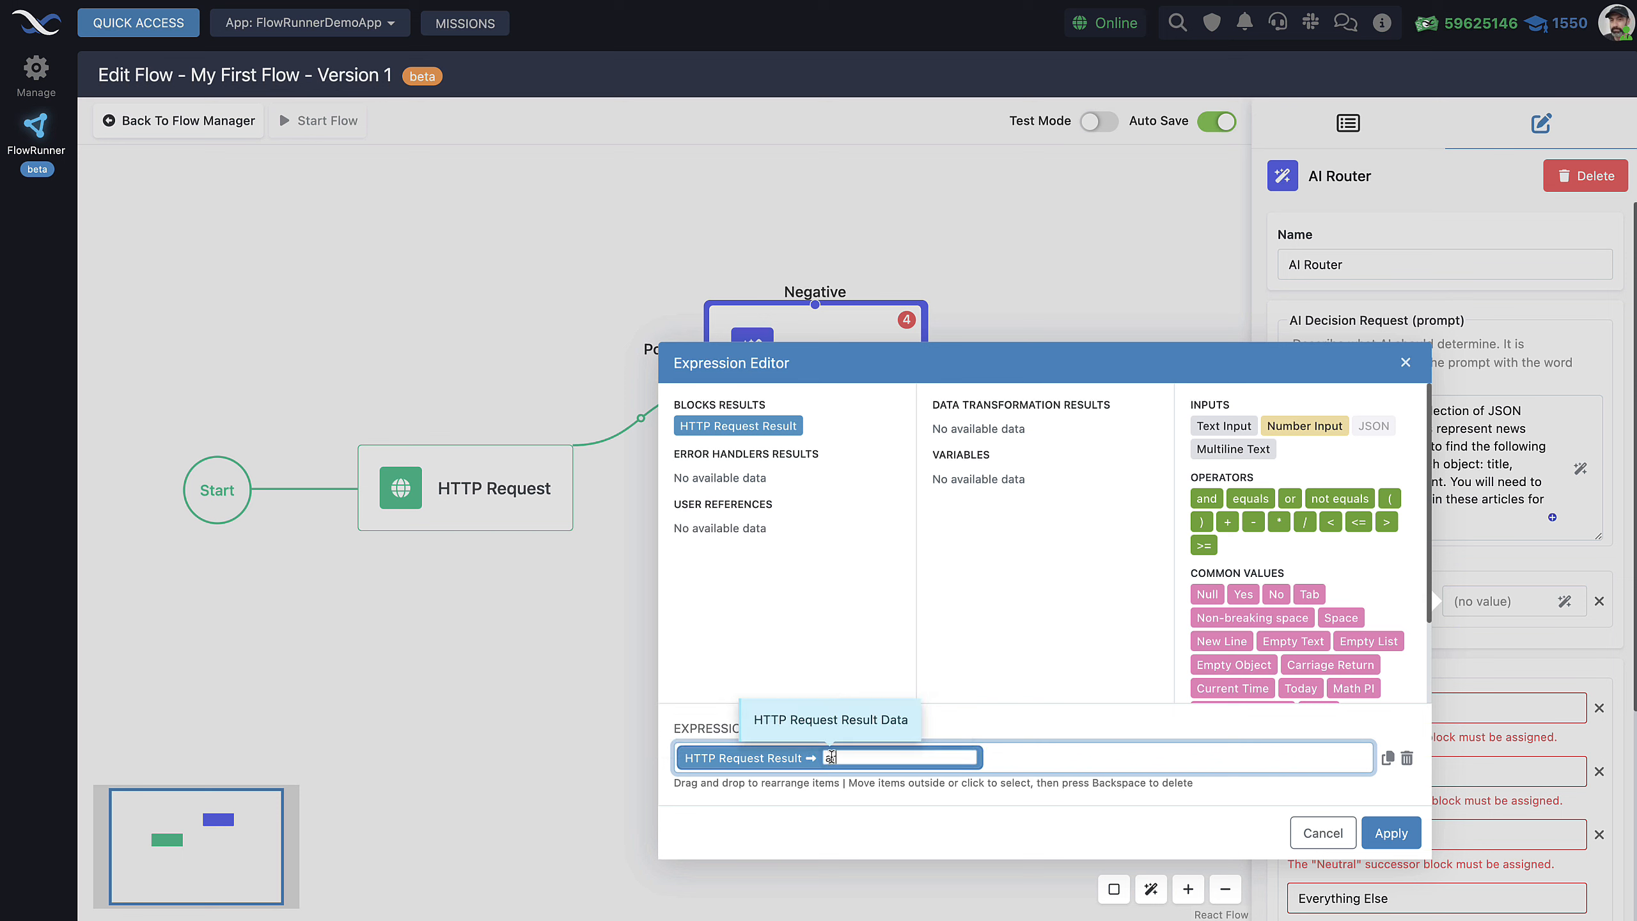
key(Return)
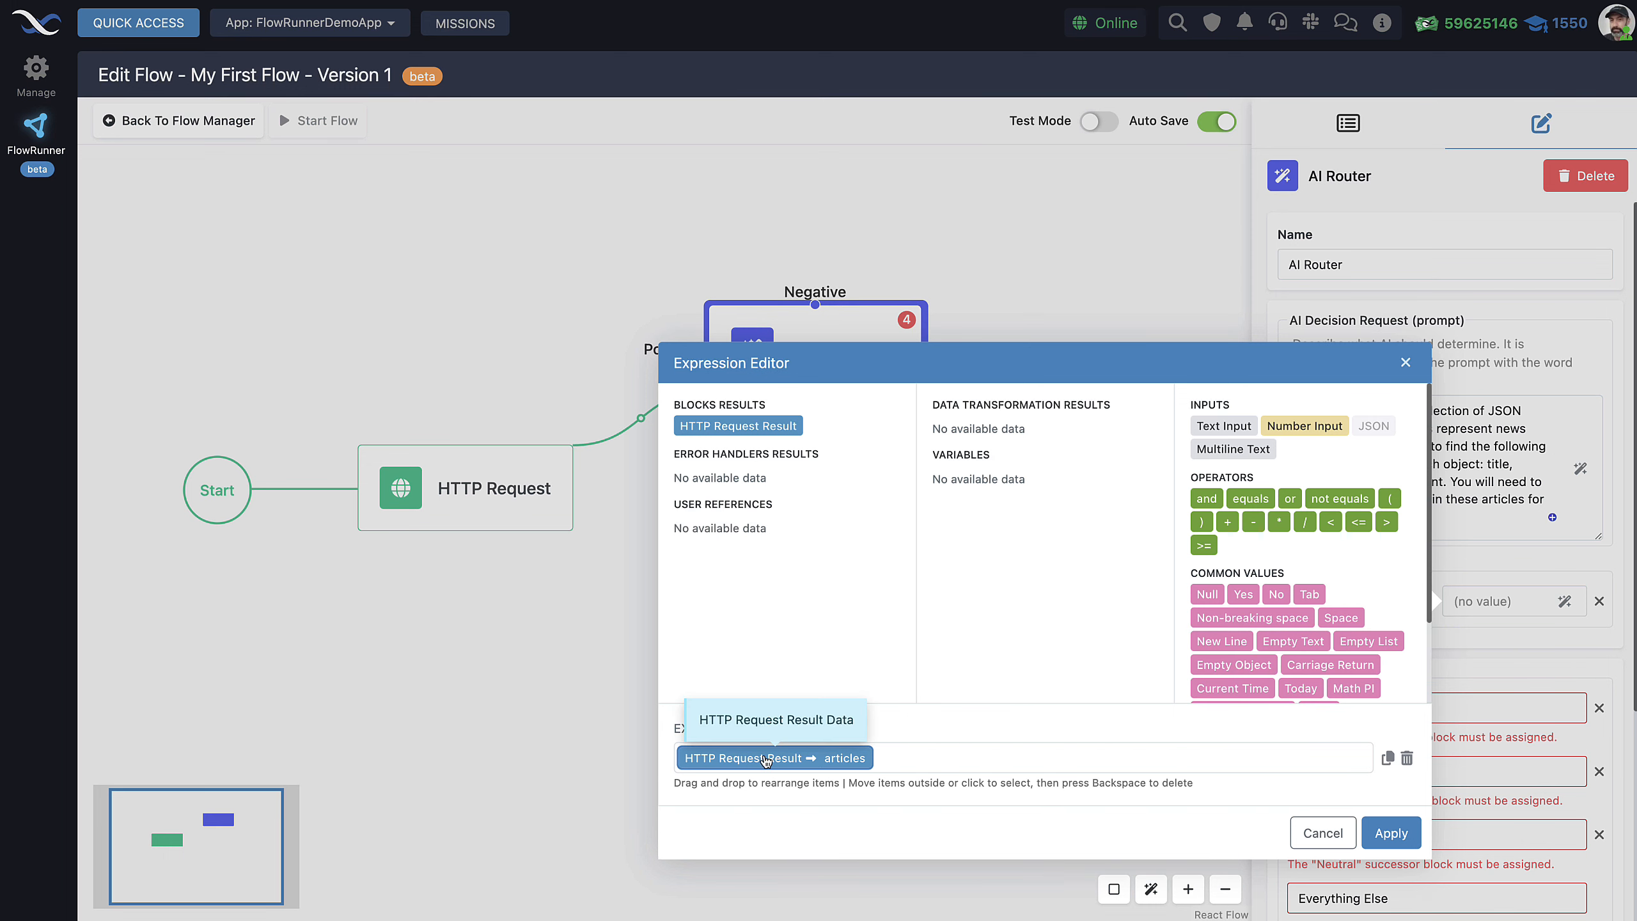
click(1389, 829)
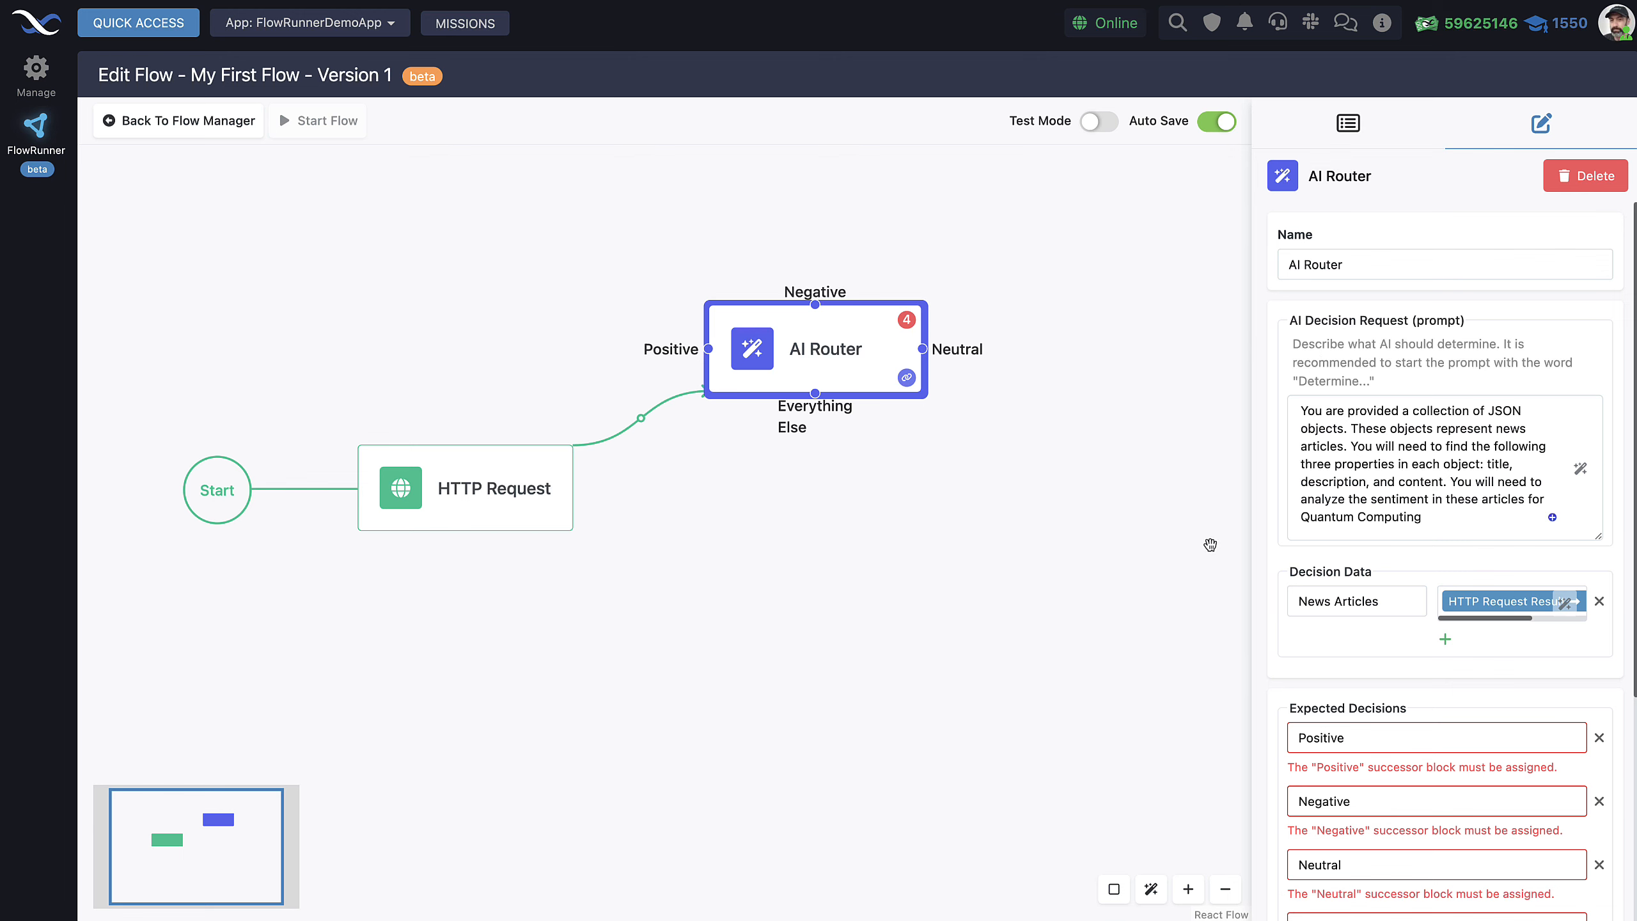
Turn on test mode and inspect the articles array in the HTTP Request block's result.
scroll(1206, 545, down, 1)
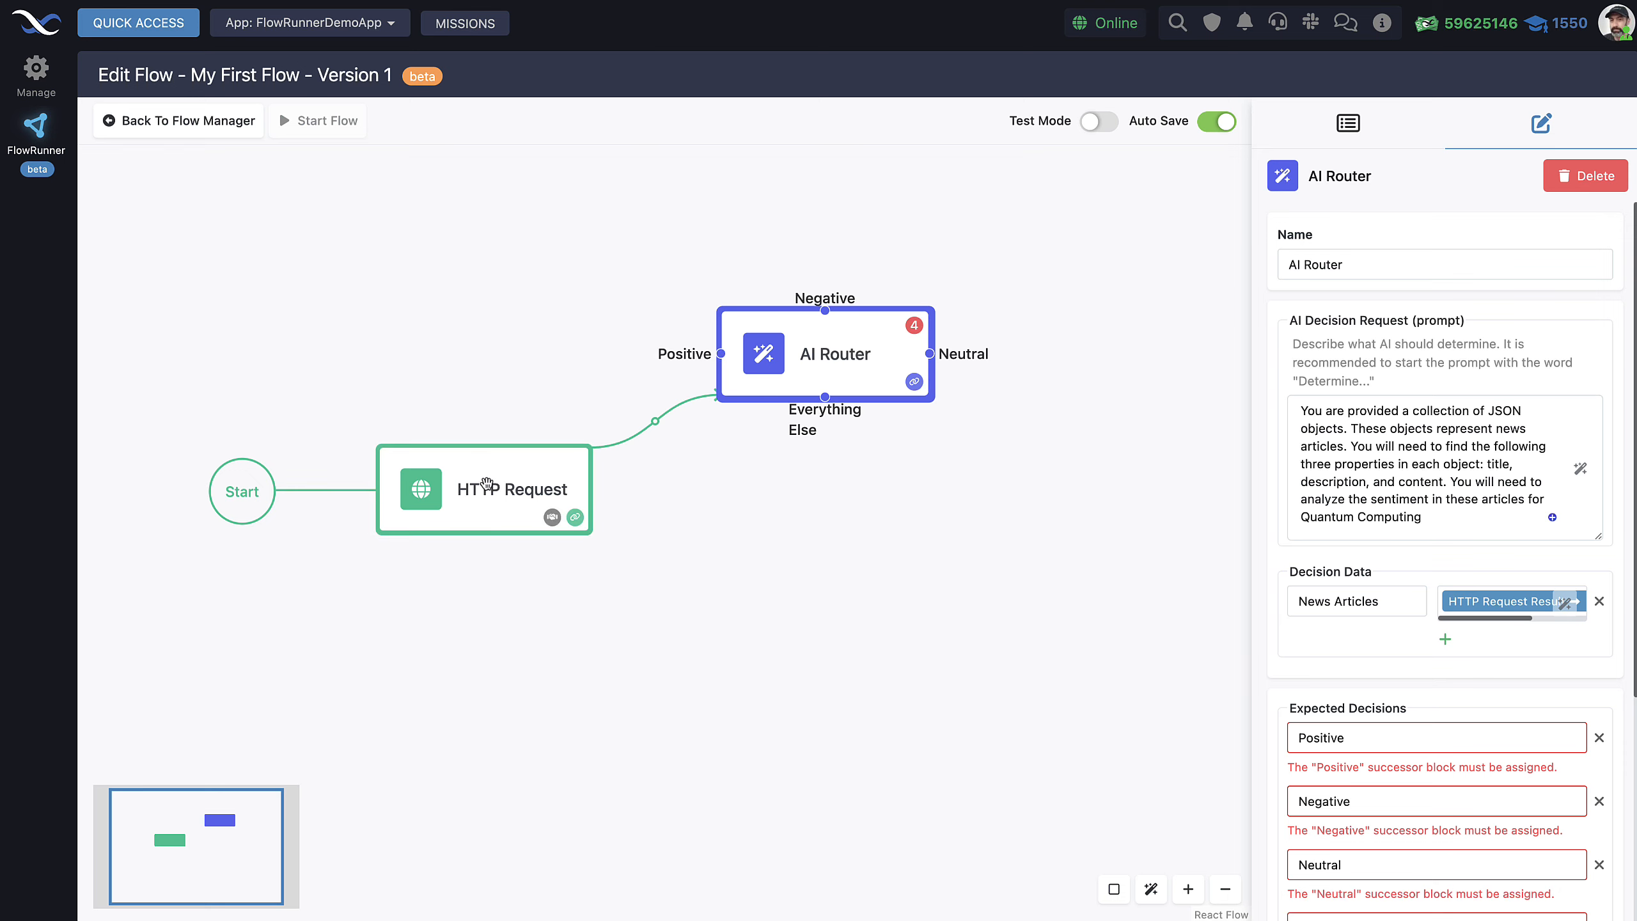
click(1095, 122)
drag(770, 505, 835, 414)
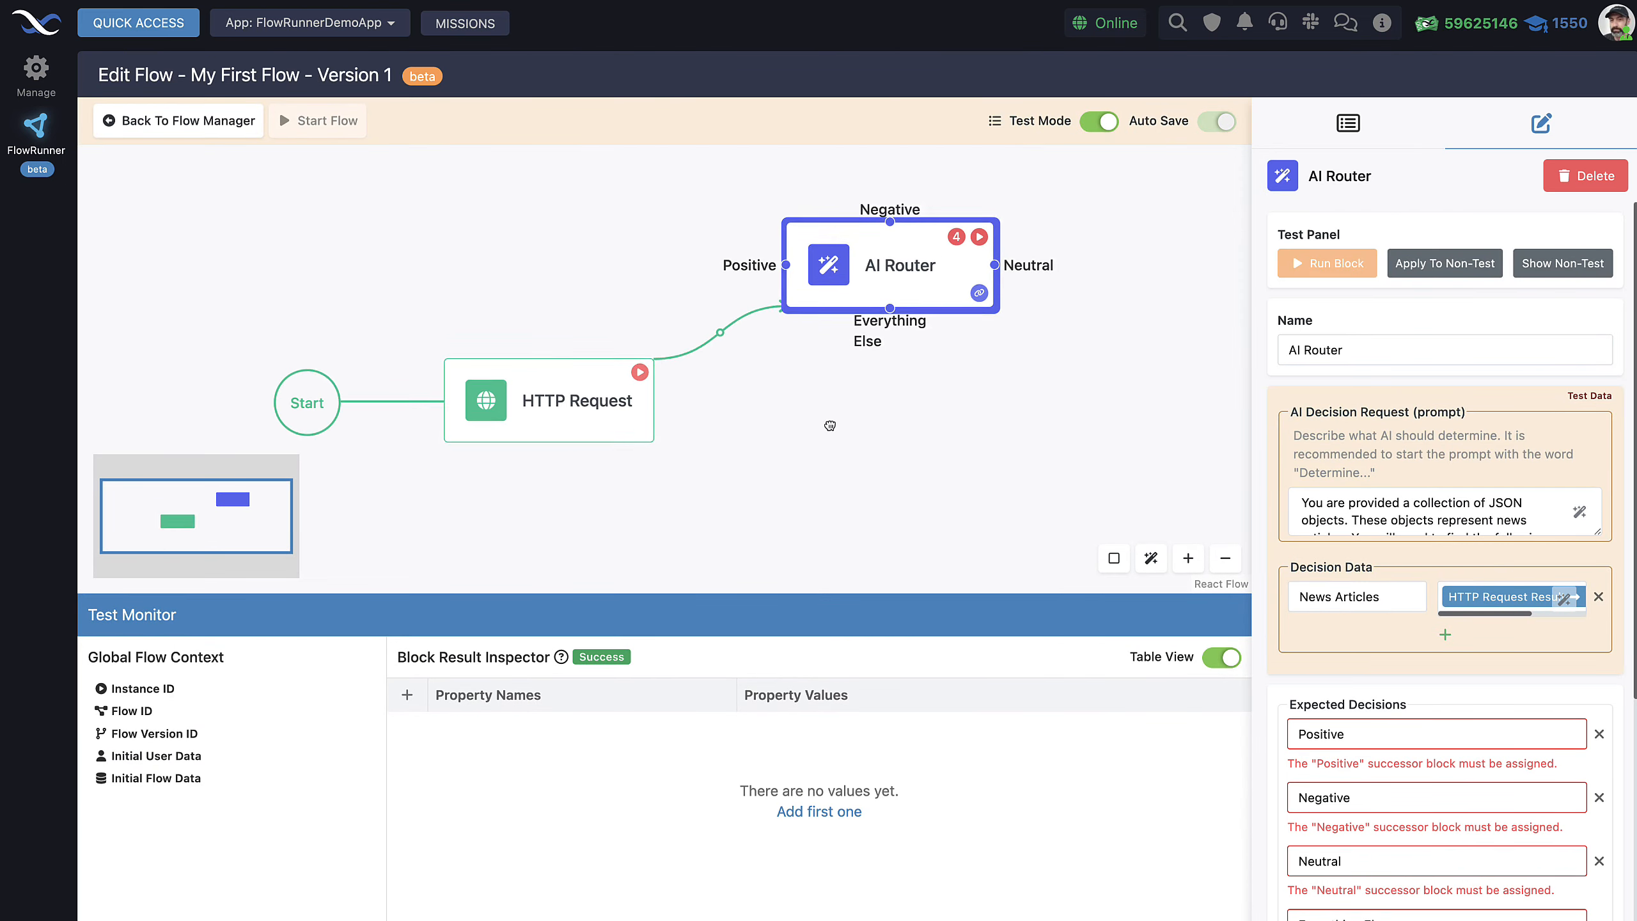
click(641, 376)
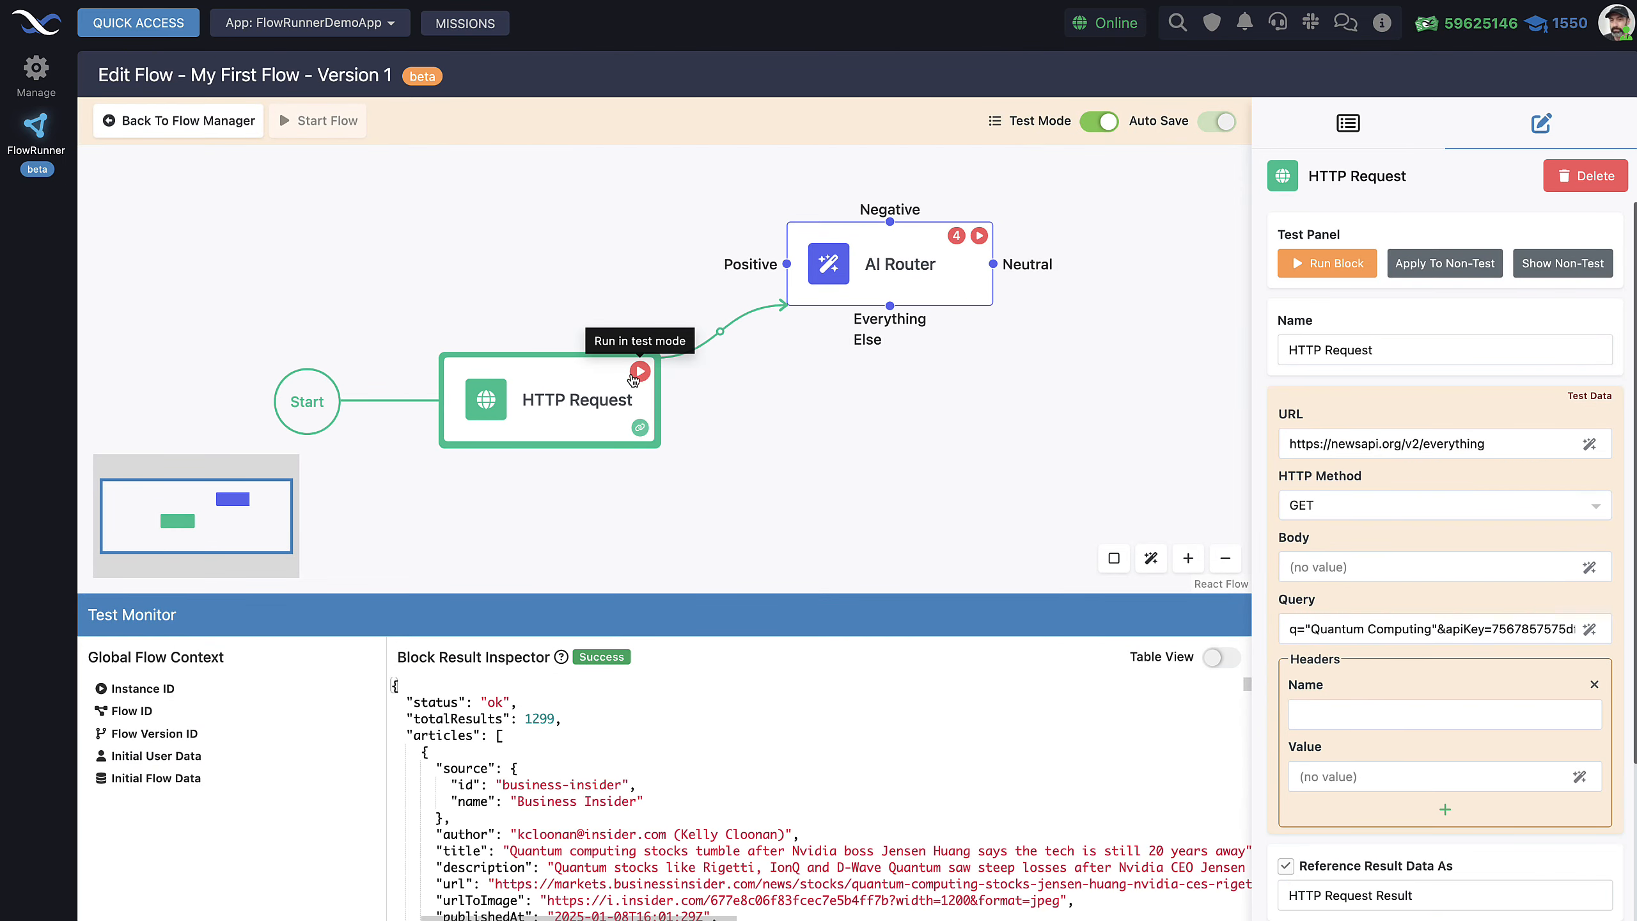
scroll(616, 811, down, 4)
scroll(639, 816, up, 4)
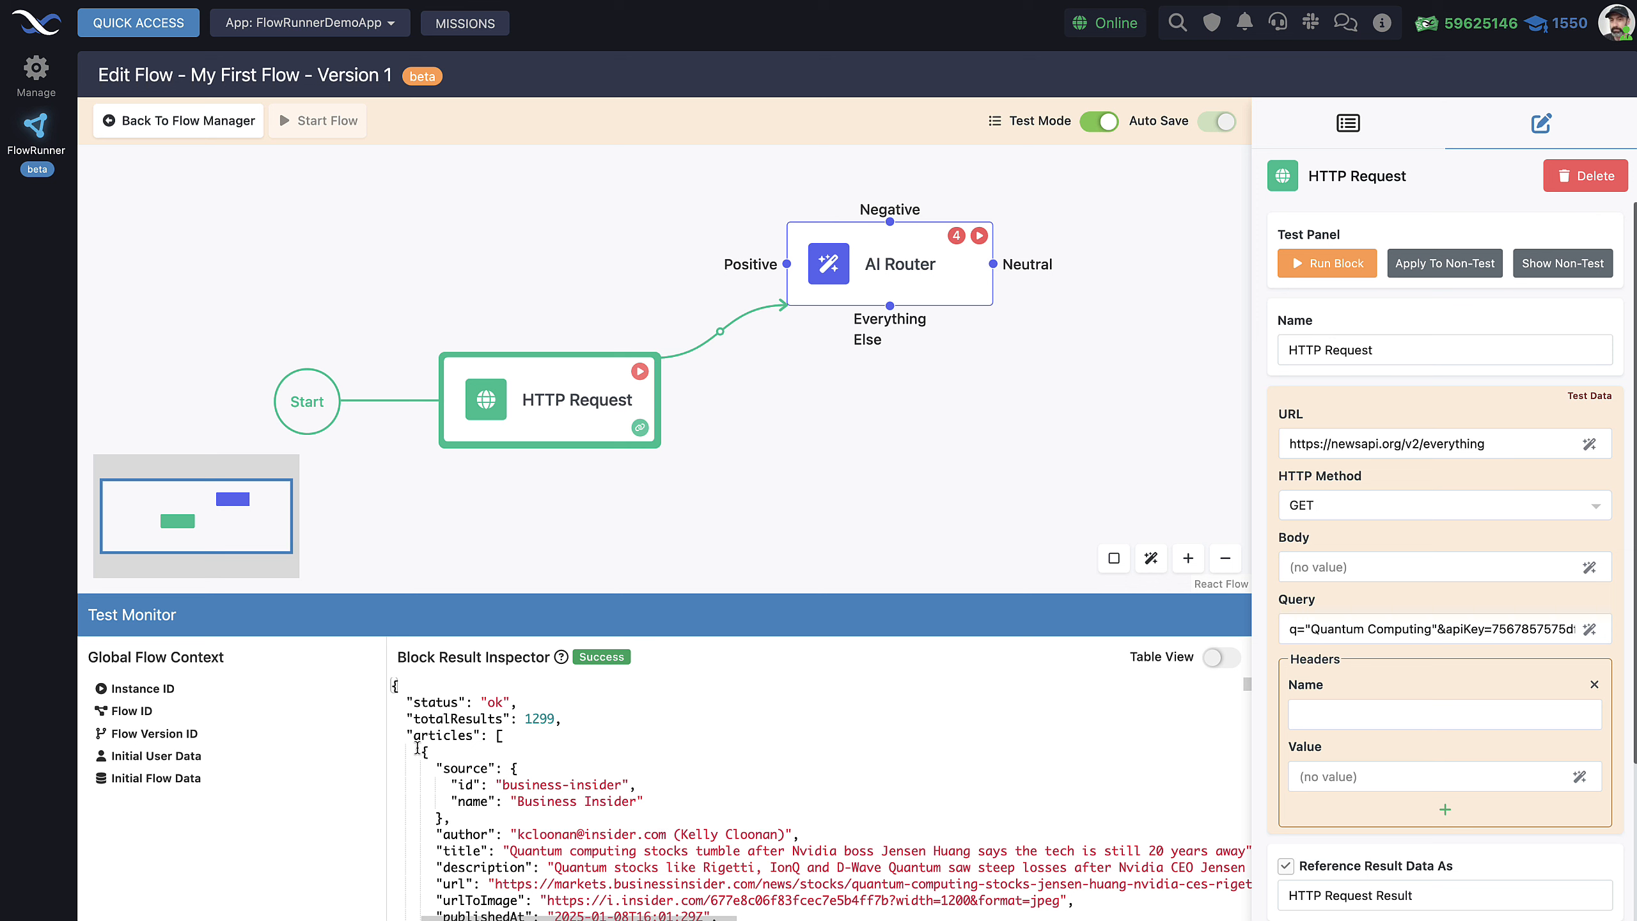
drag(407, 736, 476, 736)
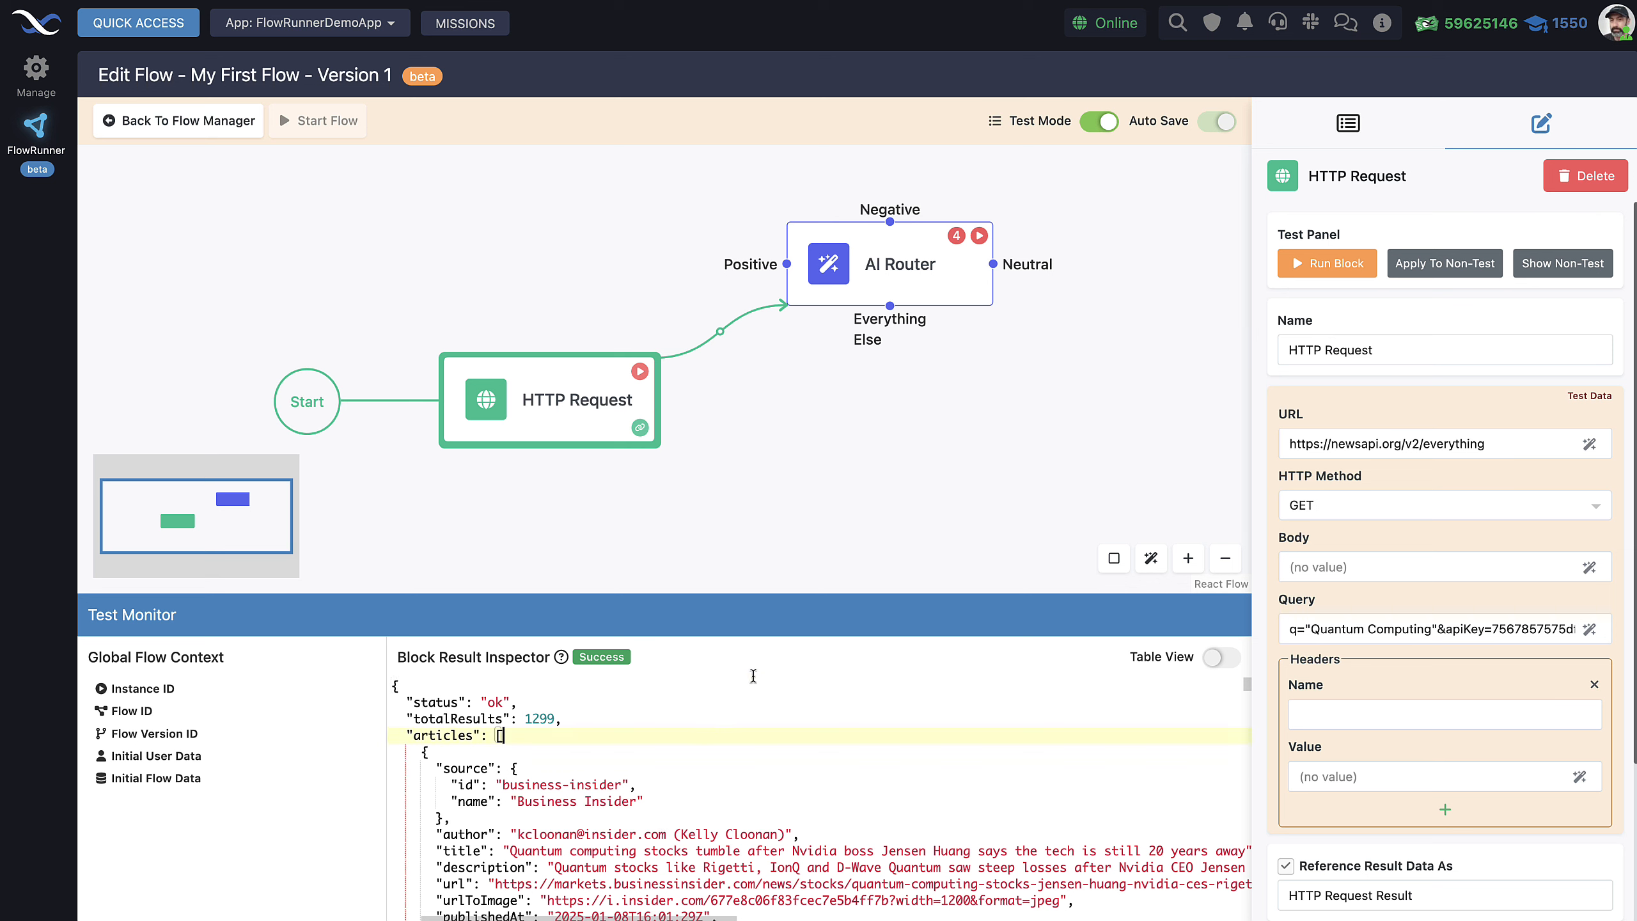
Review the AI Router's test data and expected decisions, and turn test mode off.
click(983, 242)
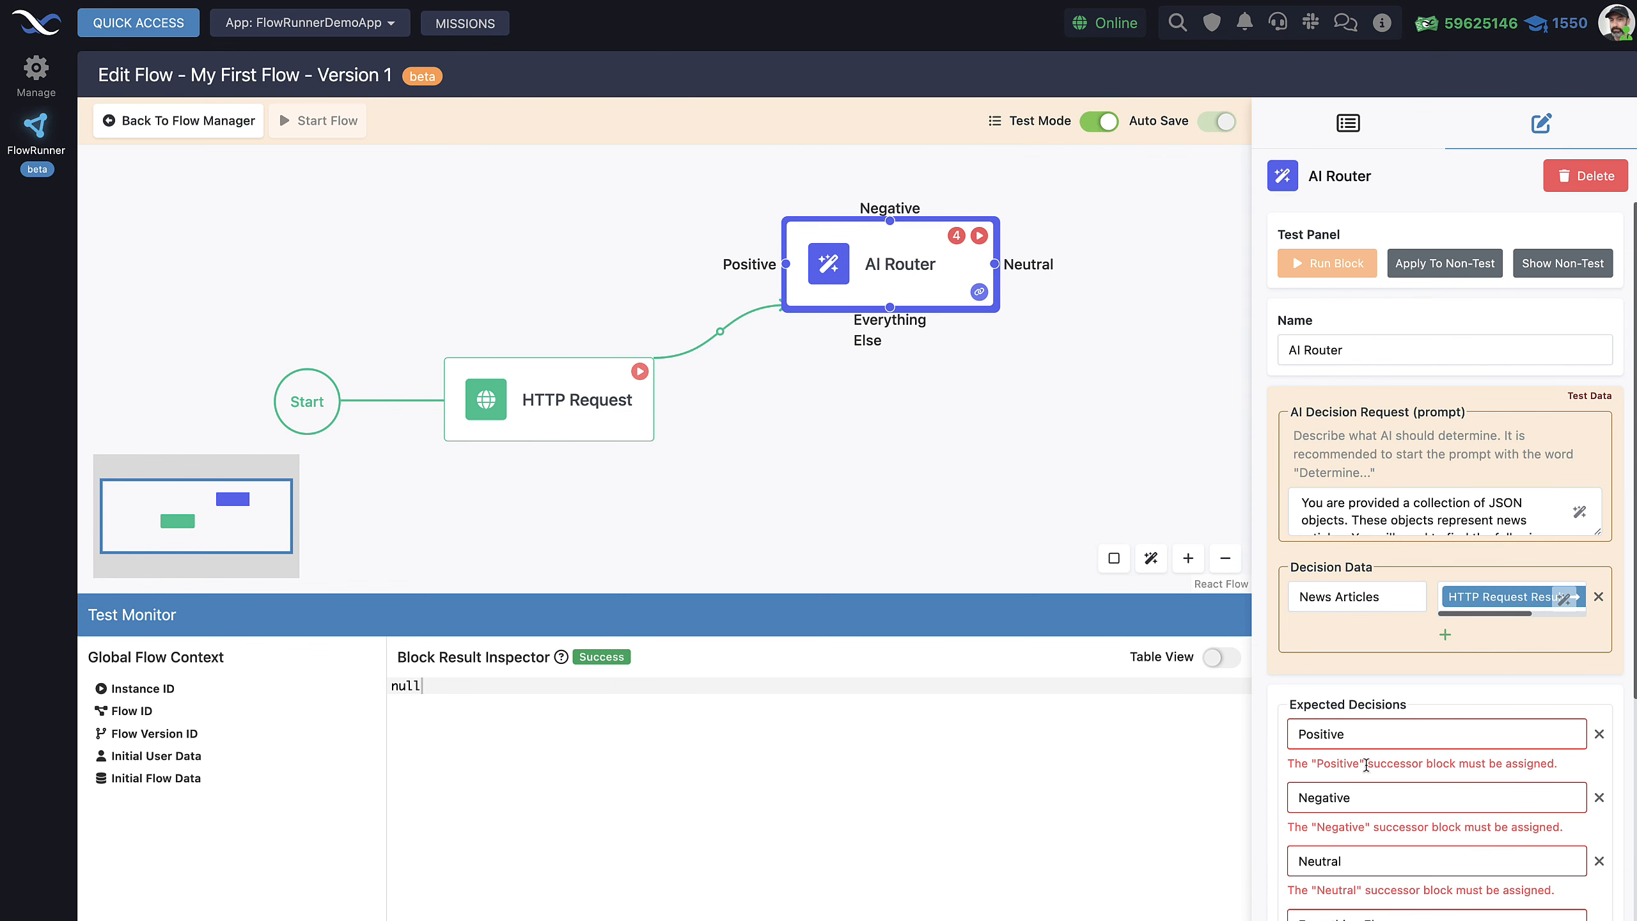
scroll(1309, 648, down, 2)
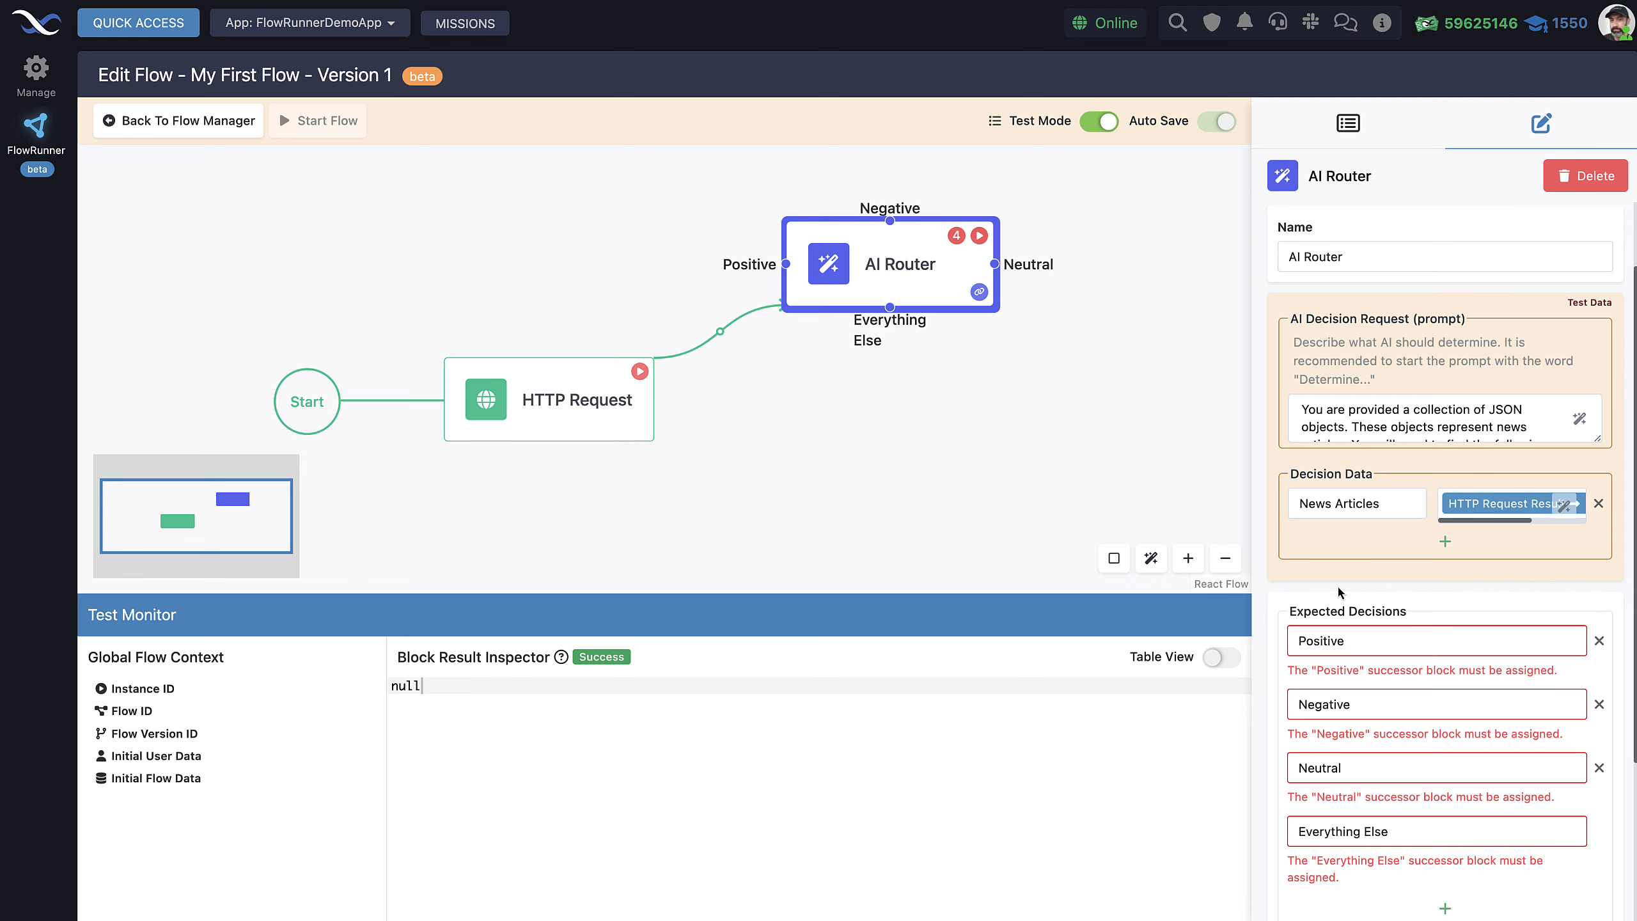
drag(1123, 398, 1043, 407)
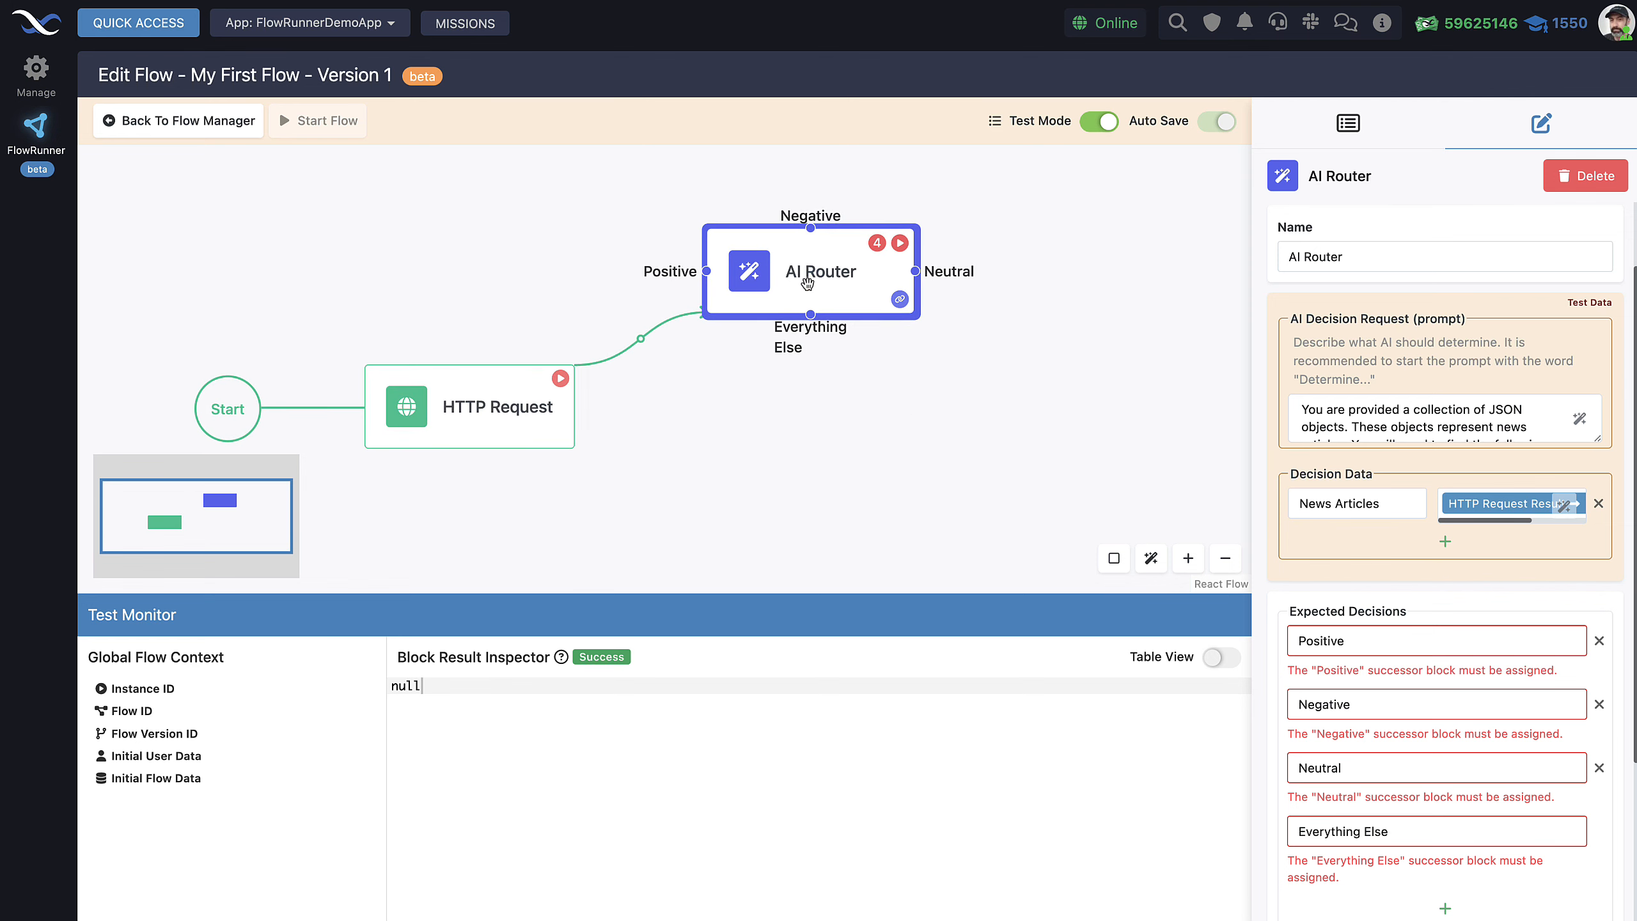
click(1106, 123)
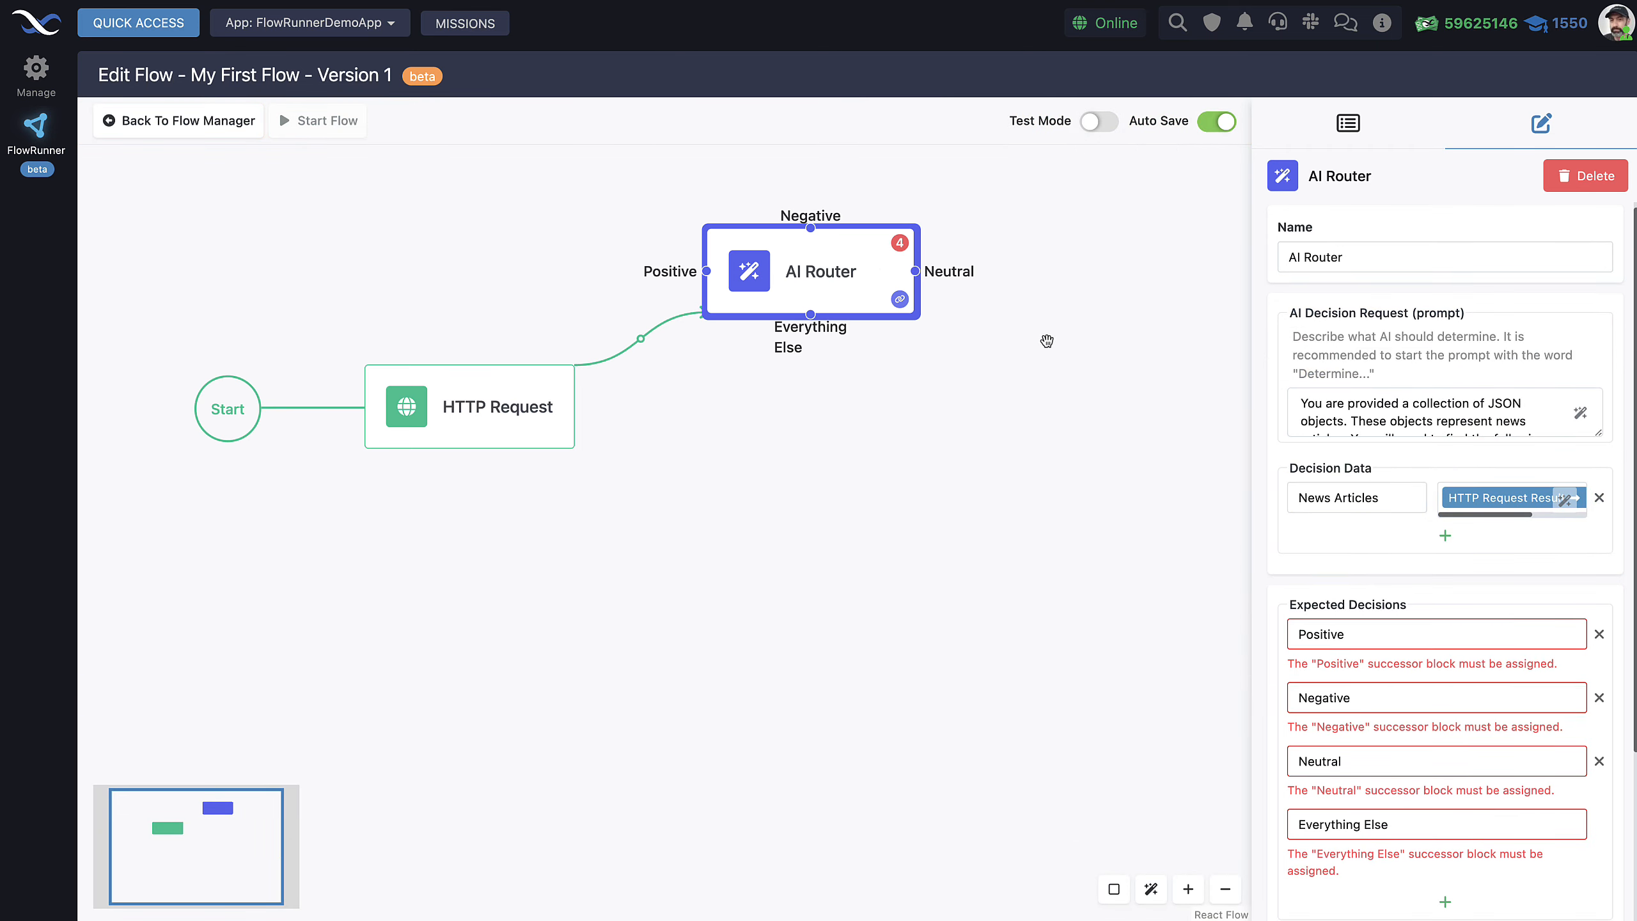
Move the HTTP Request block slightly down and to the right on the canvas.
drag(823, 461, 819, 475)
drag(453, 426, 471, 460)
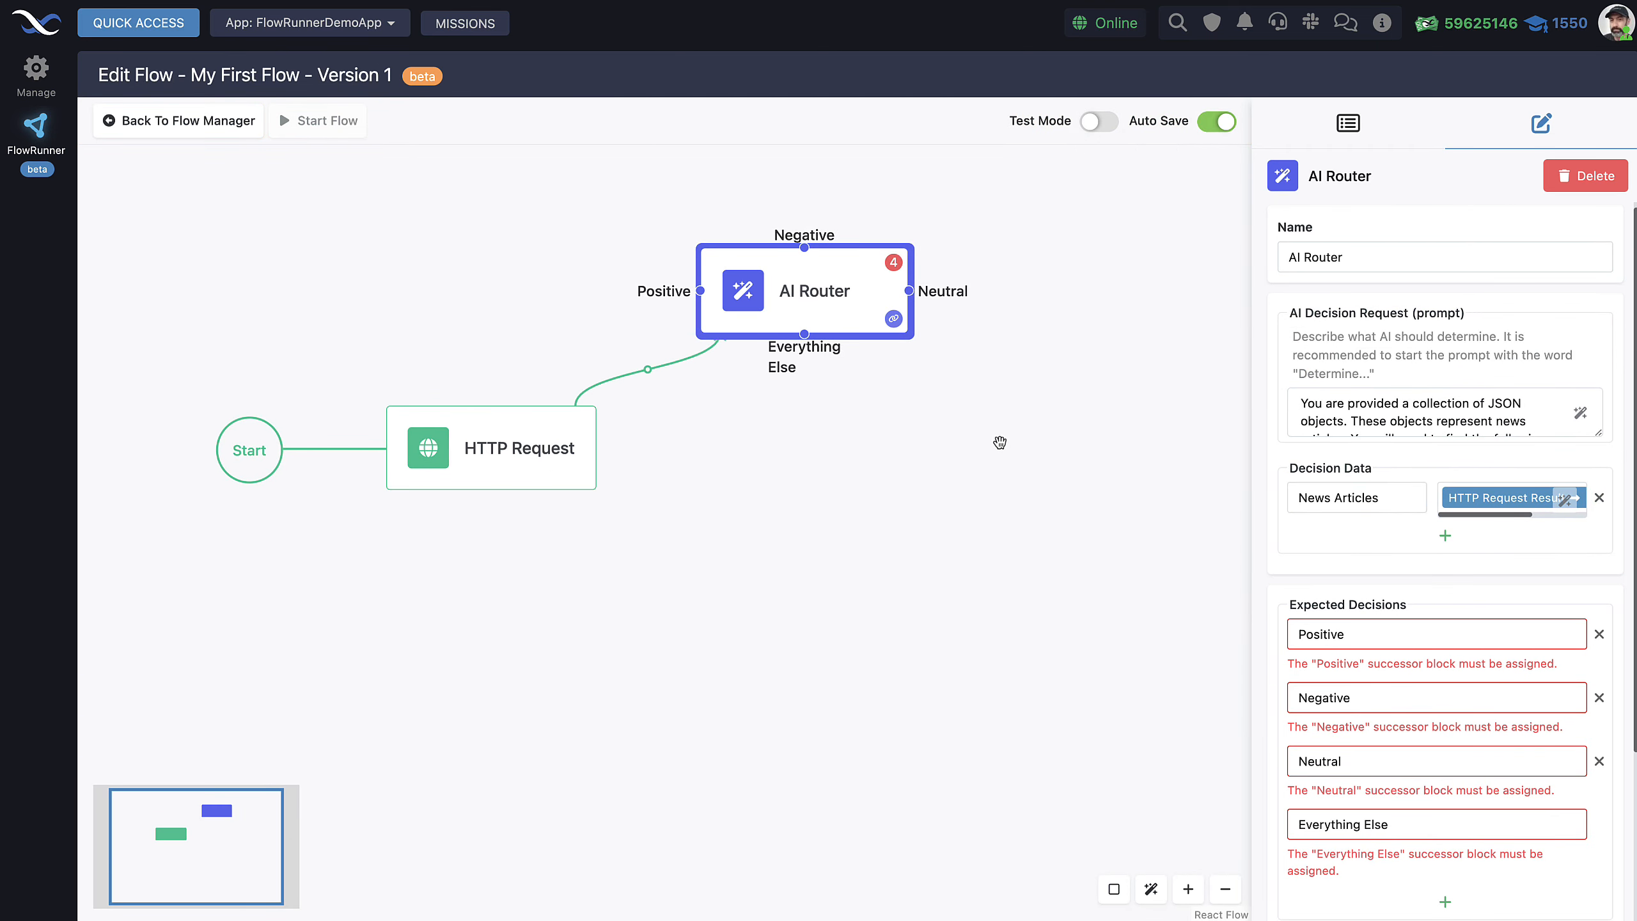
drag(885, 527, 832, 549)
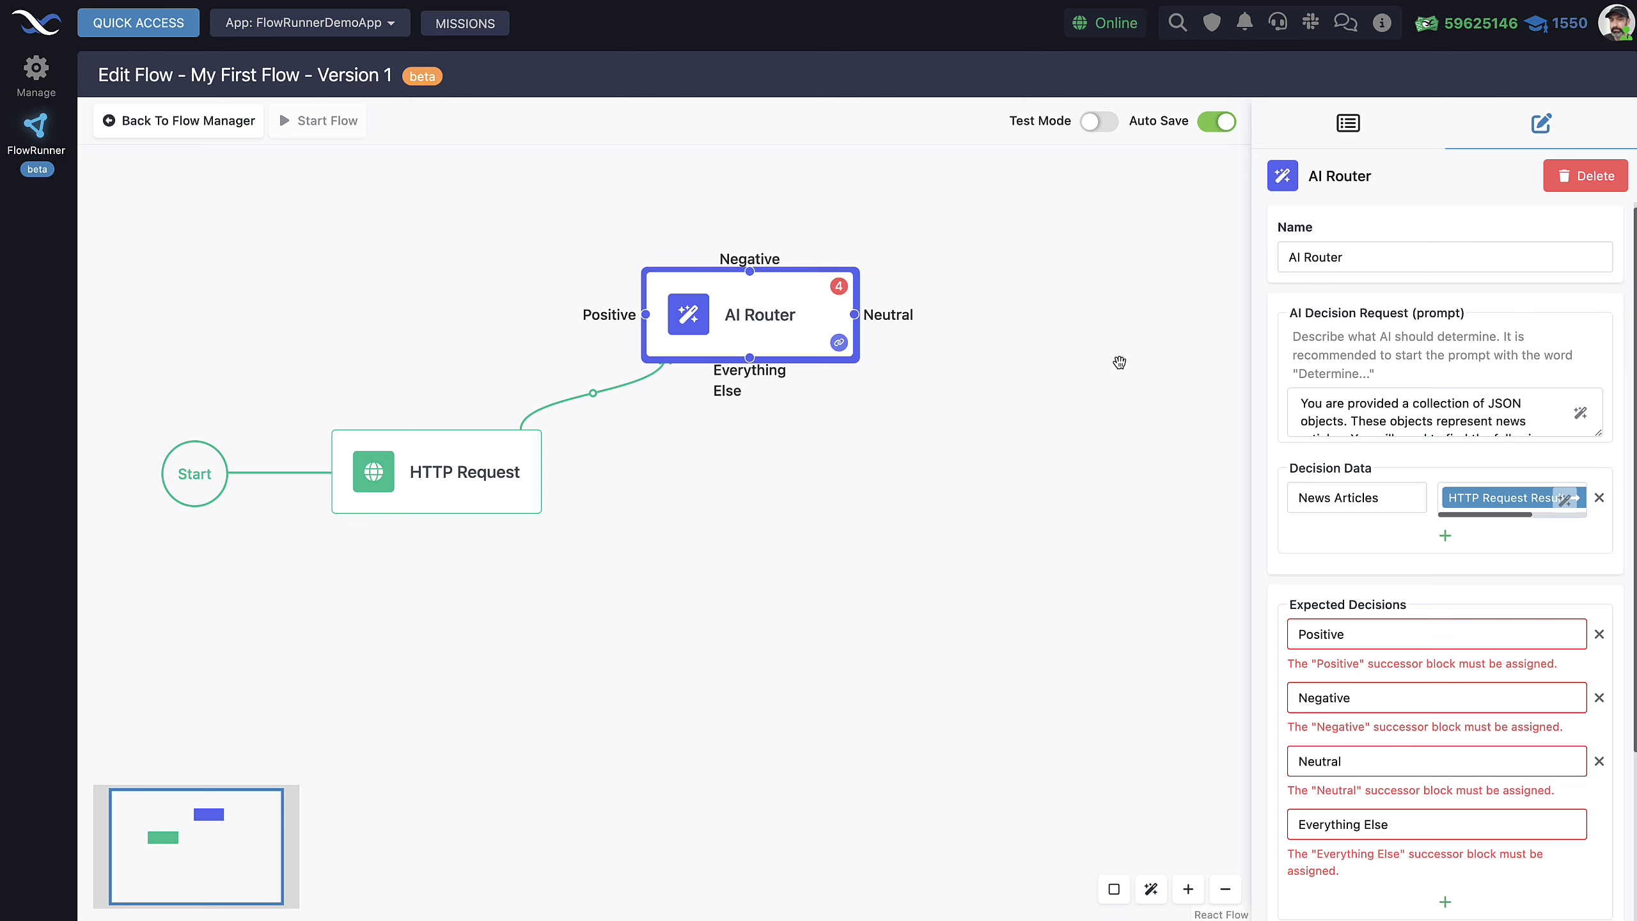
Install the FlowRunner Logger extension from the FlowRunner Extensions marketplace.
click(1348, 133)
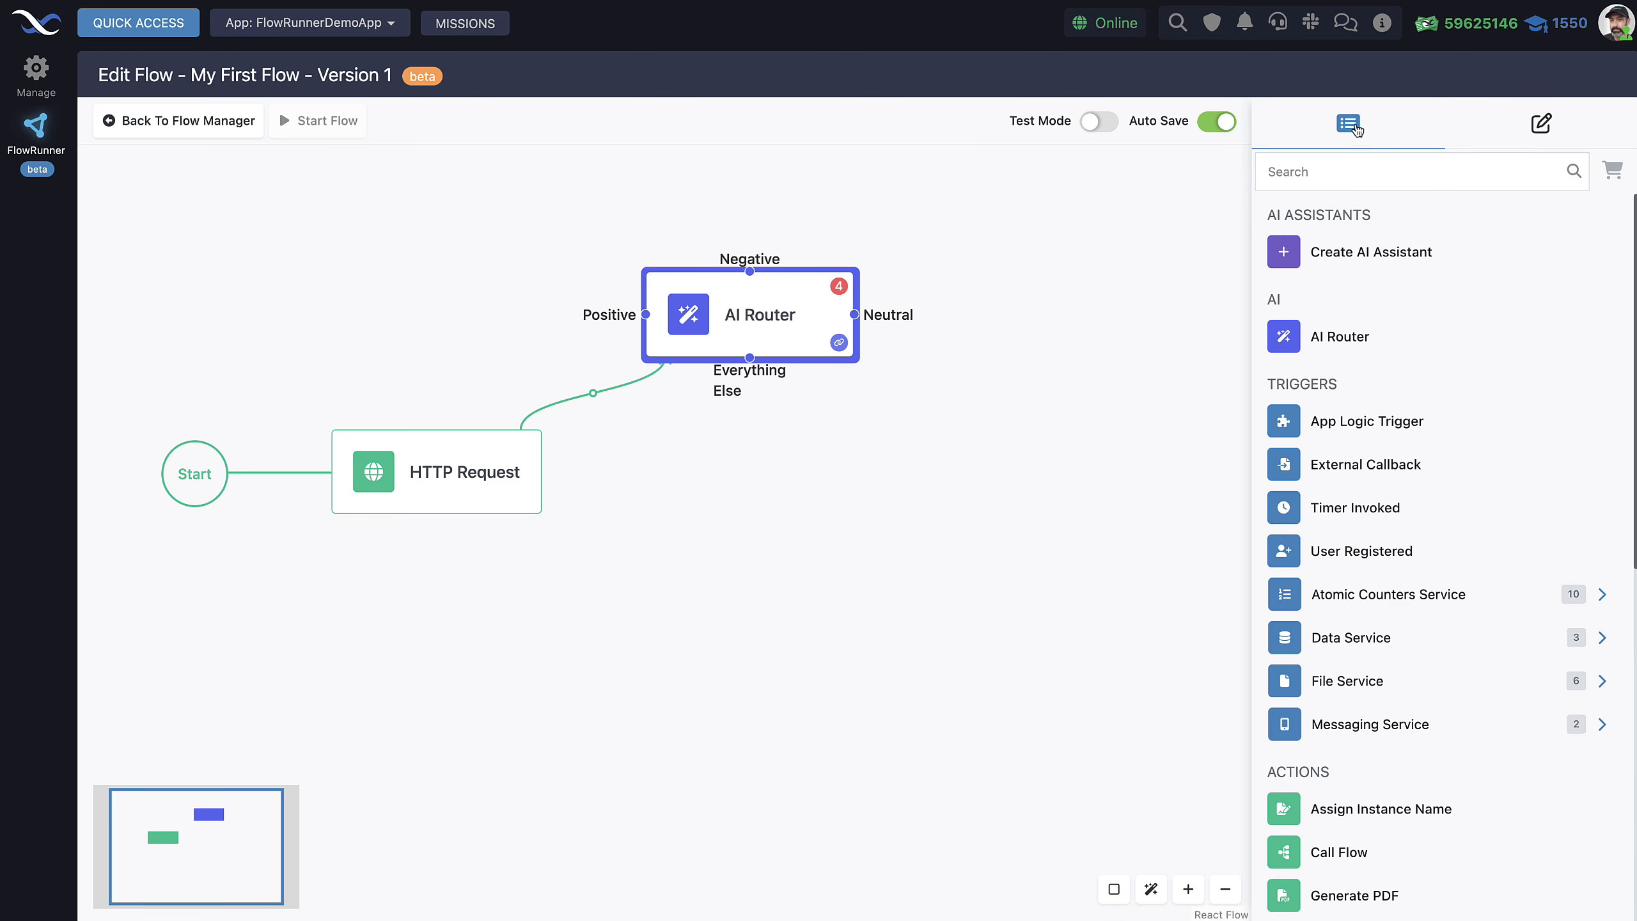
click(1614, 172)
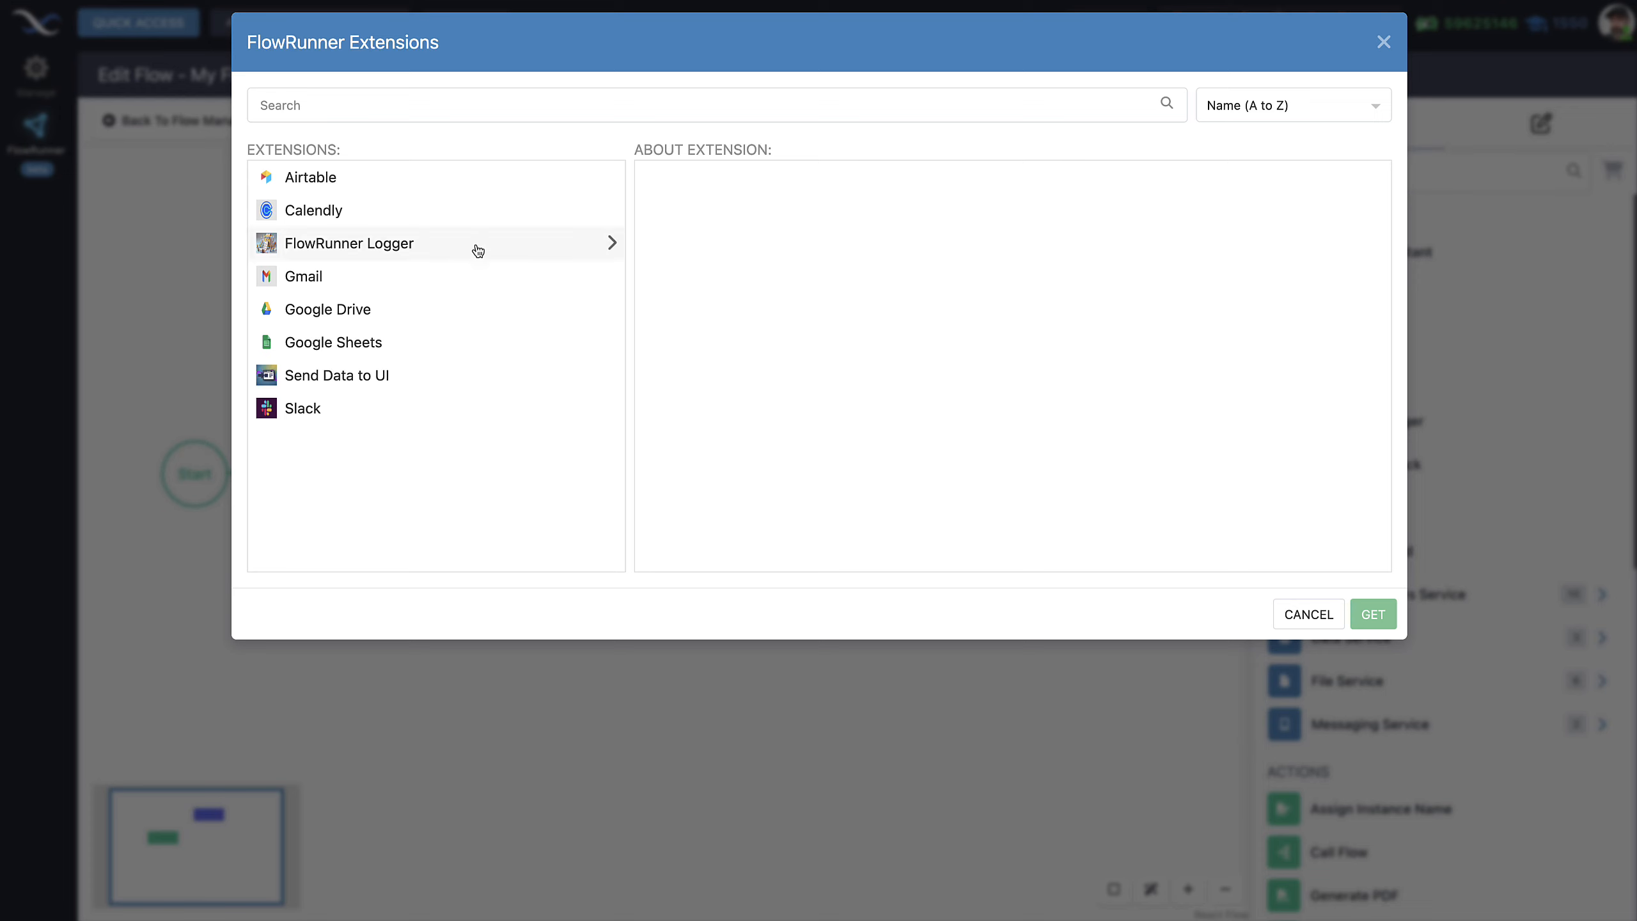
click(400, 249)
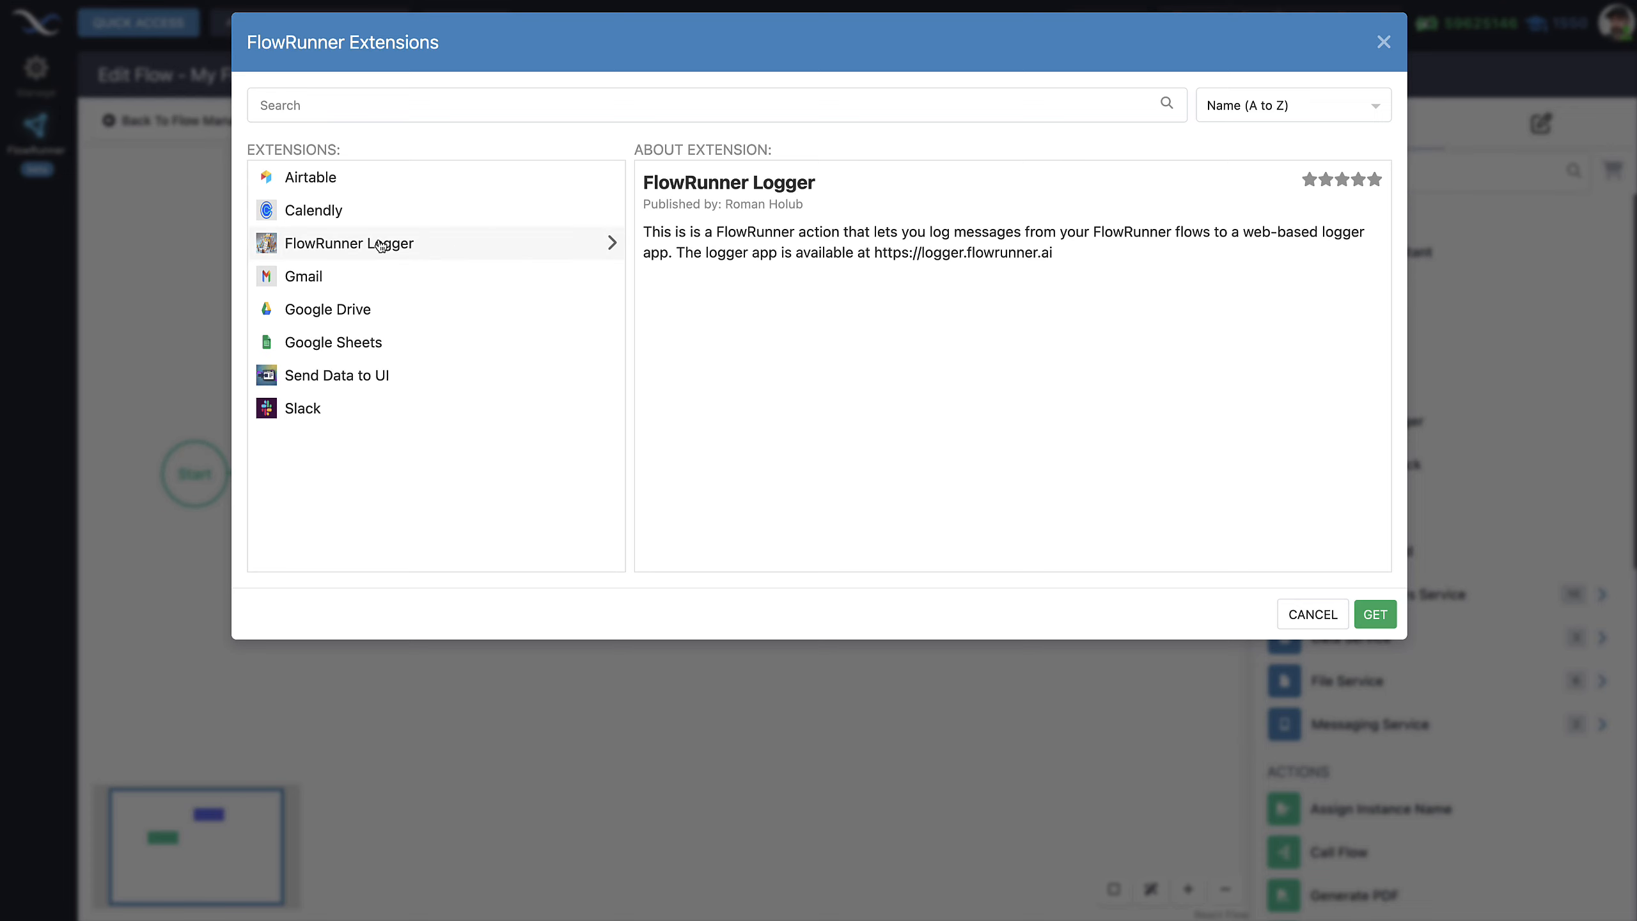
click(1375, 614)
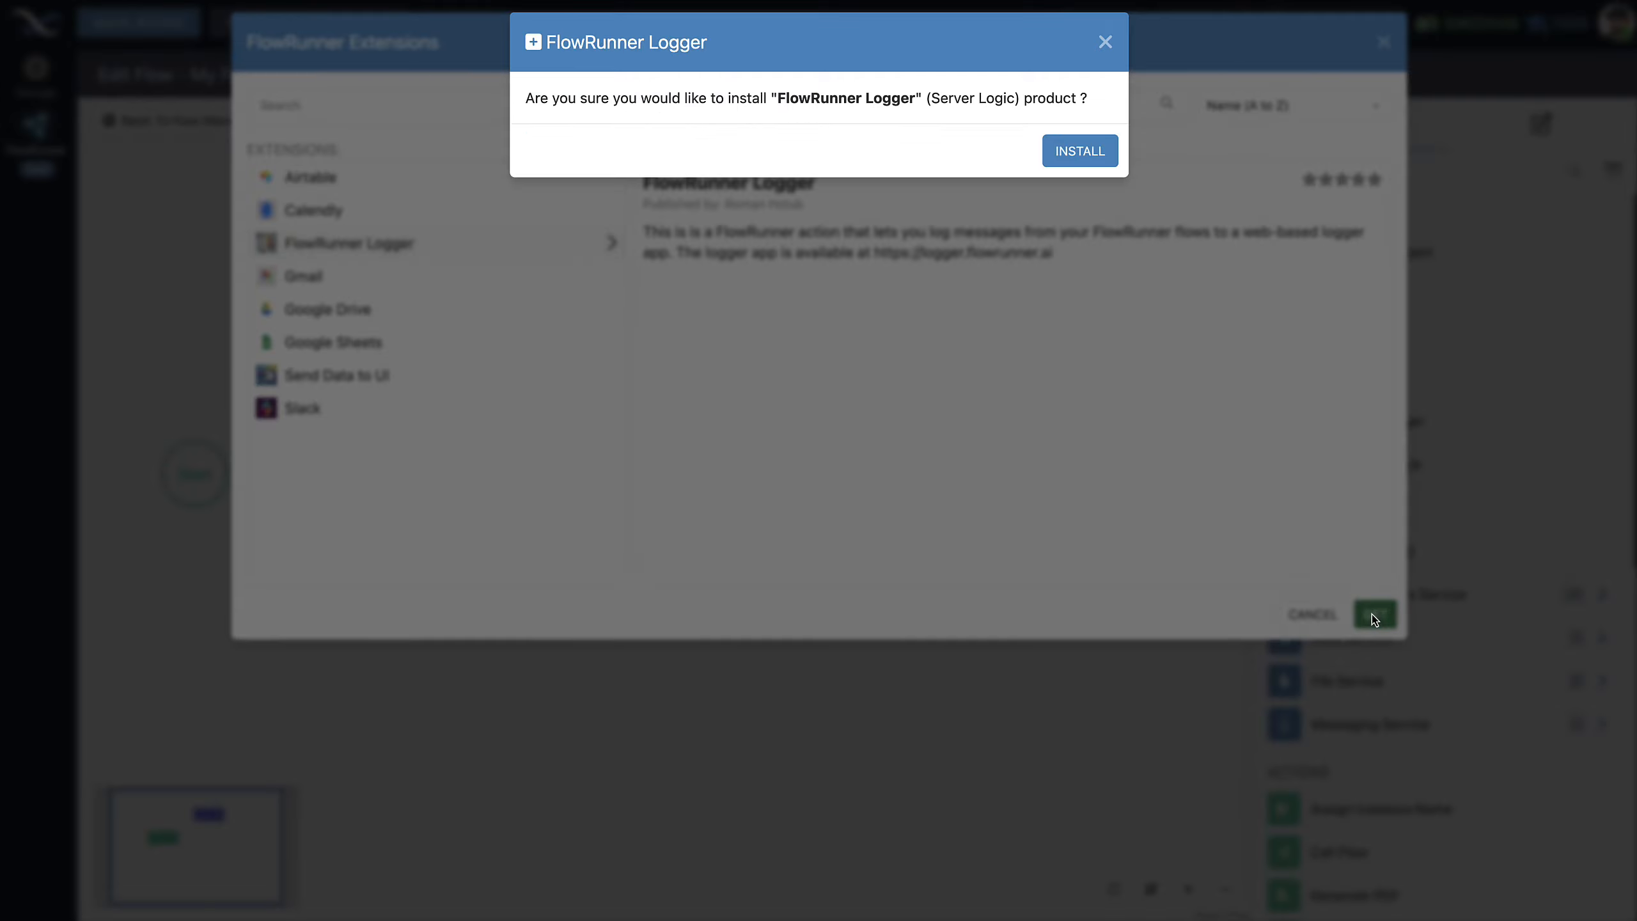
click(1095, 153)
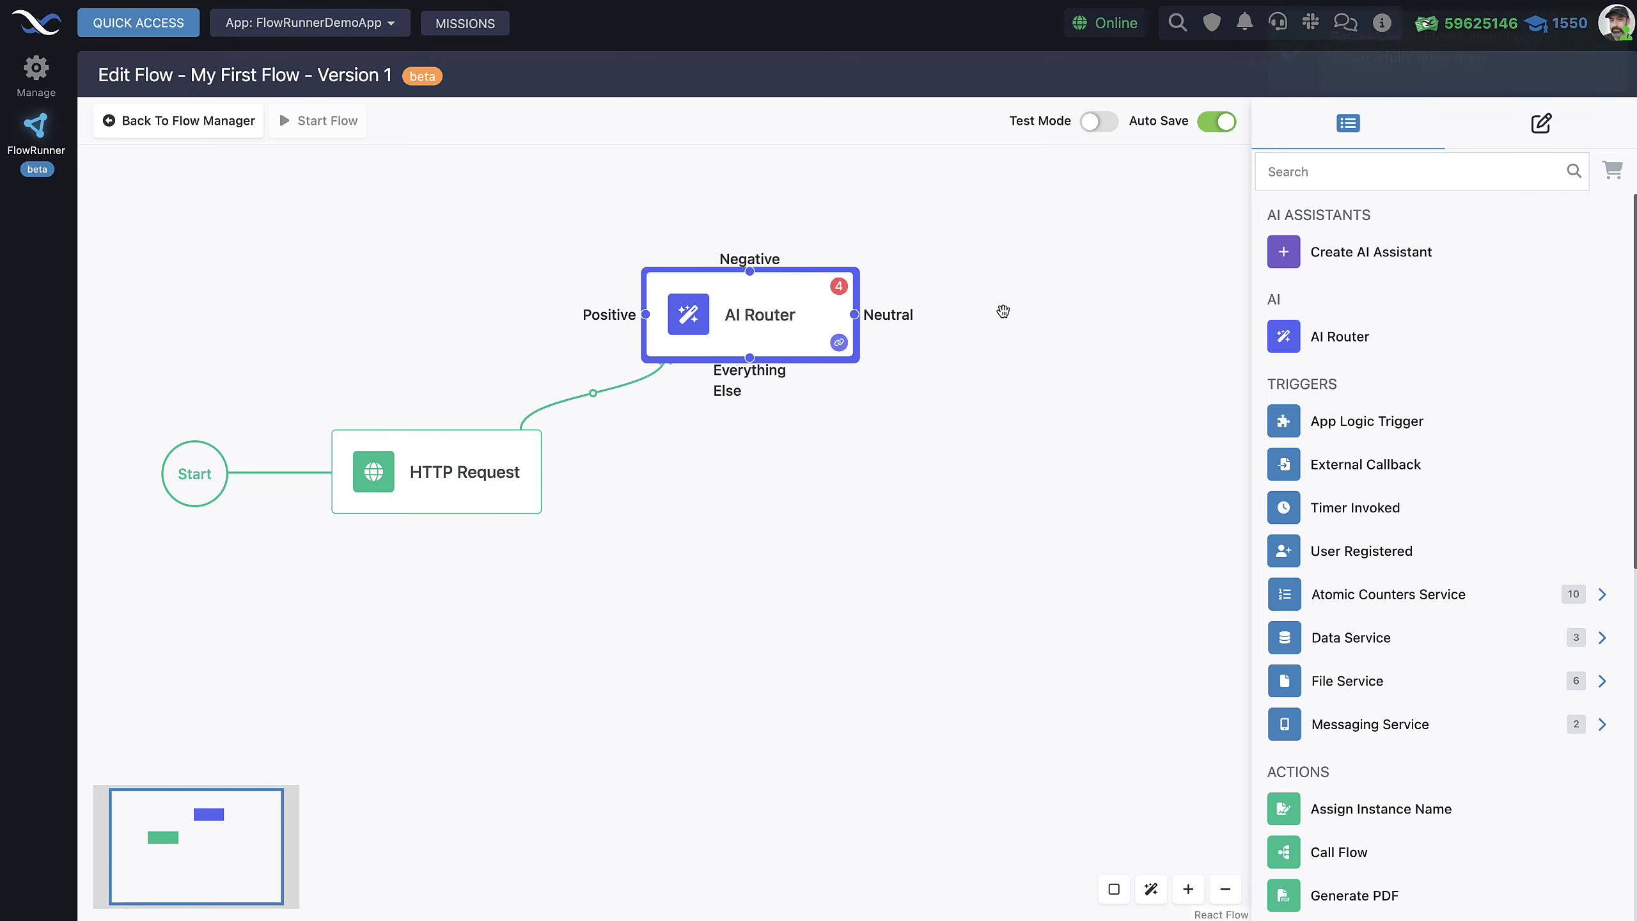
Add FlowLogger's Log Message custom action to the flow and place it below the AI Router.
scroll(1410, 522, down, 5)
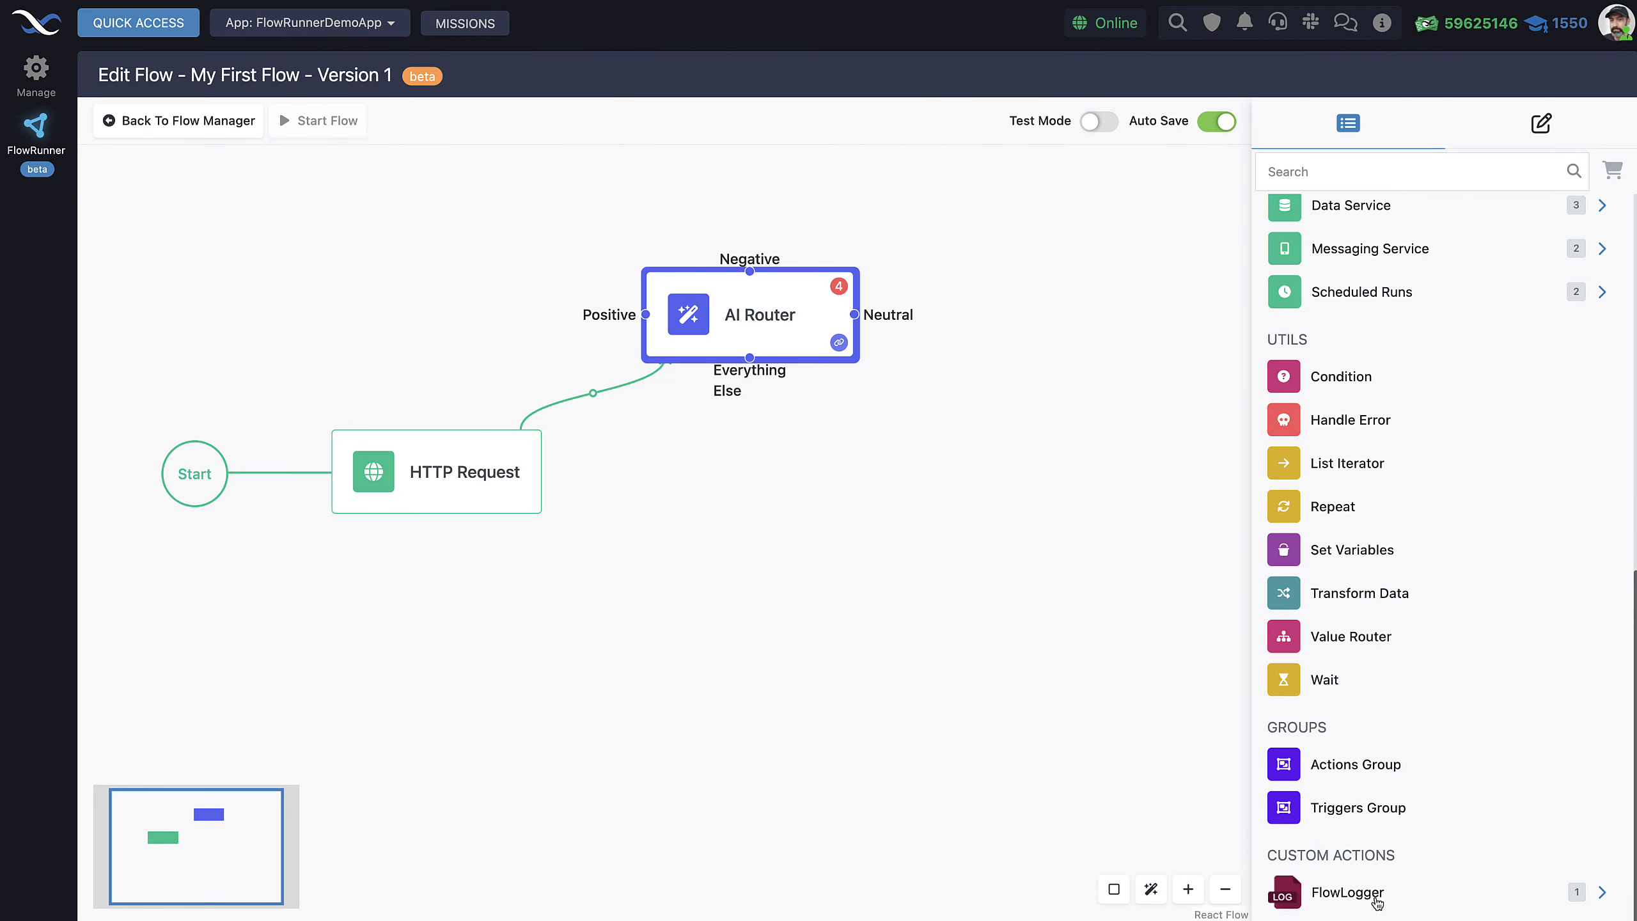
click(1412, 895)
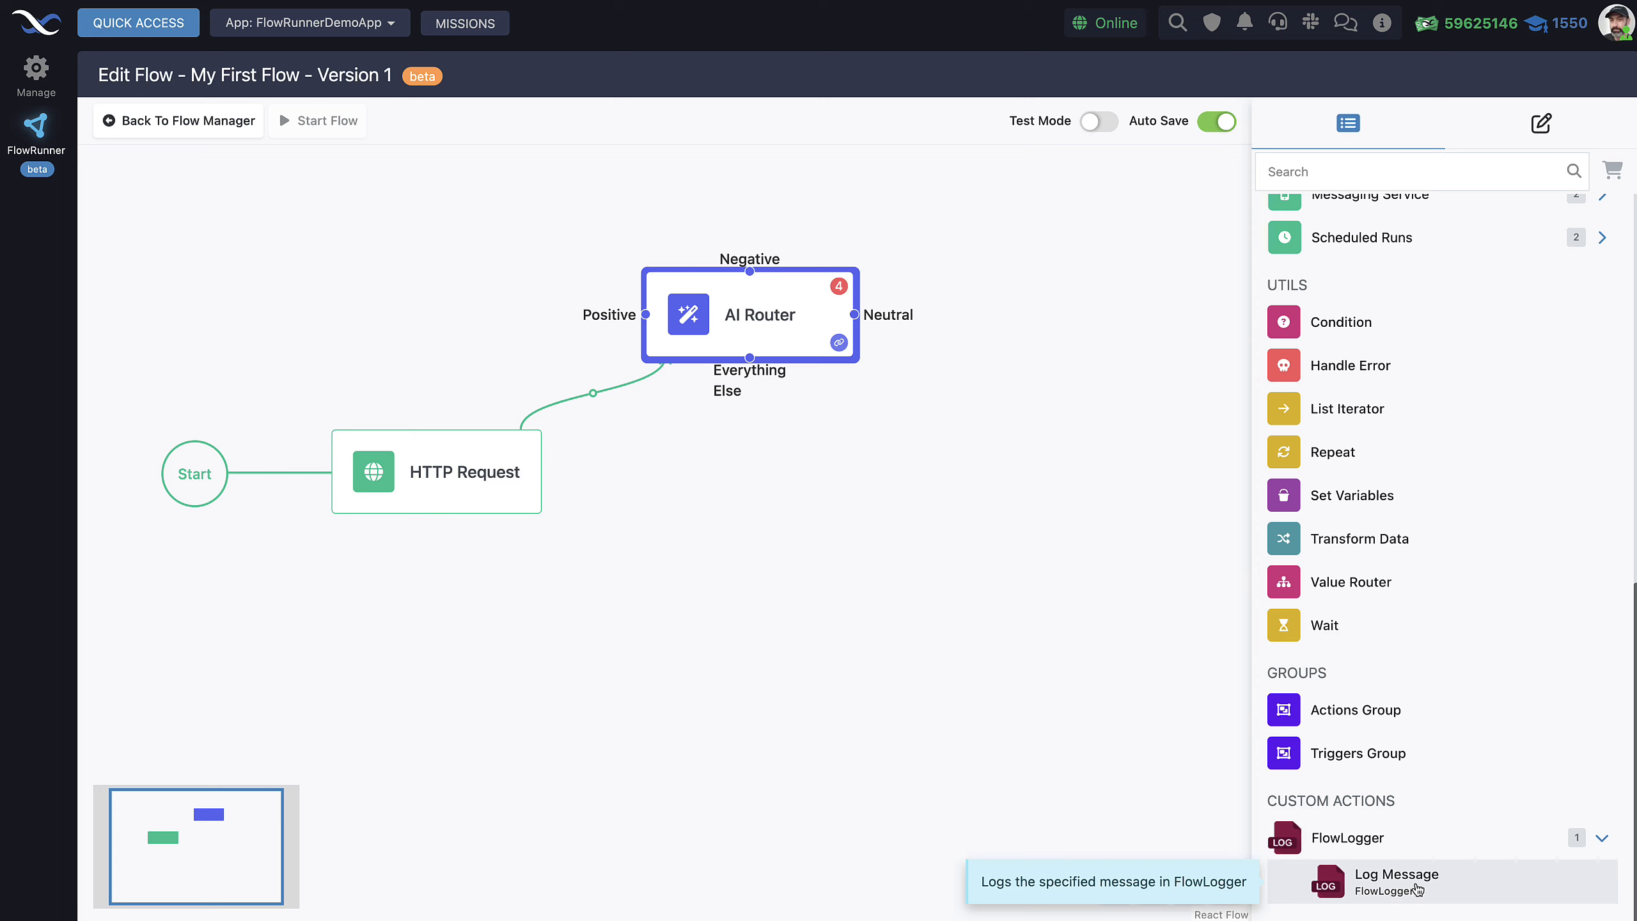
drag(1428, 889, 909, 468)
drag(952, 520, 804, 571)
drag(802, 567, 781, 566)
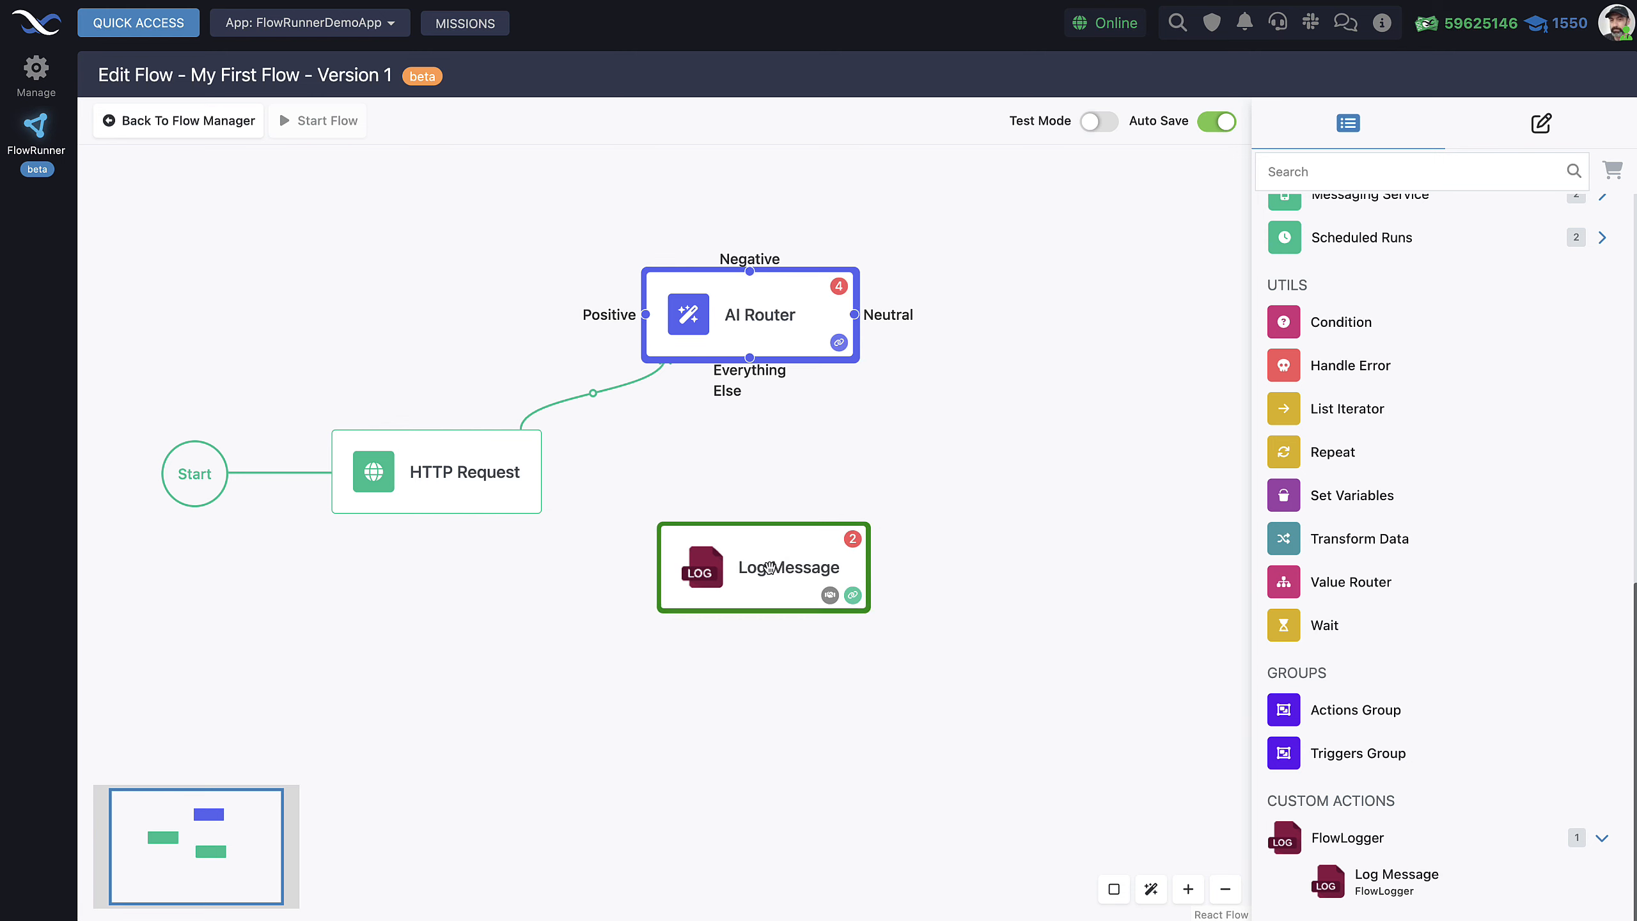
Spread the blocks apart and connect the AI Router's Positive outcome to the Log Message block, placed lower down on the canvas.
drag(429, 469, 392, 497)
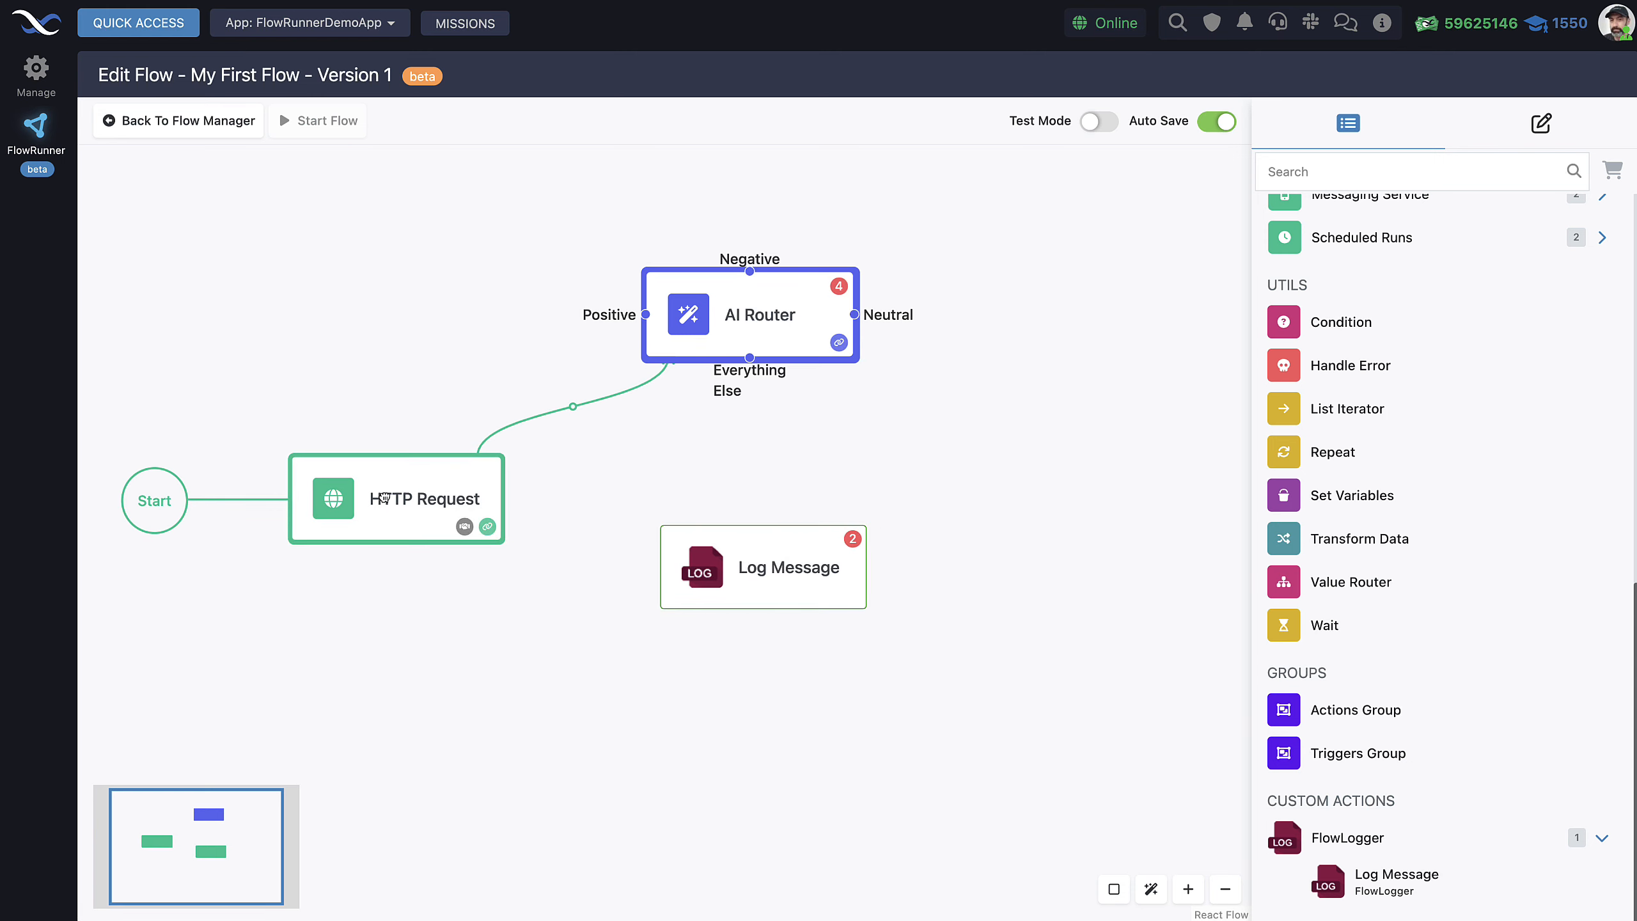
drag(760, 316, 797, 301)
drag(764, 550, 756, 546)
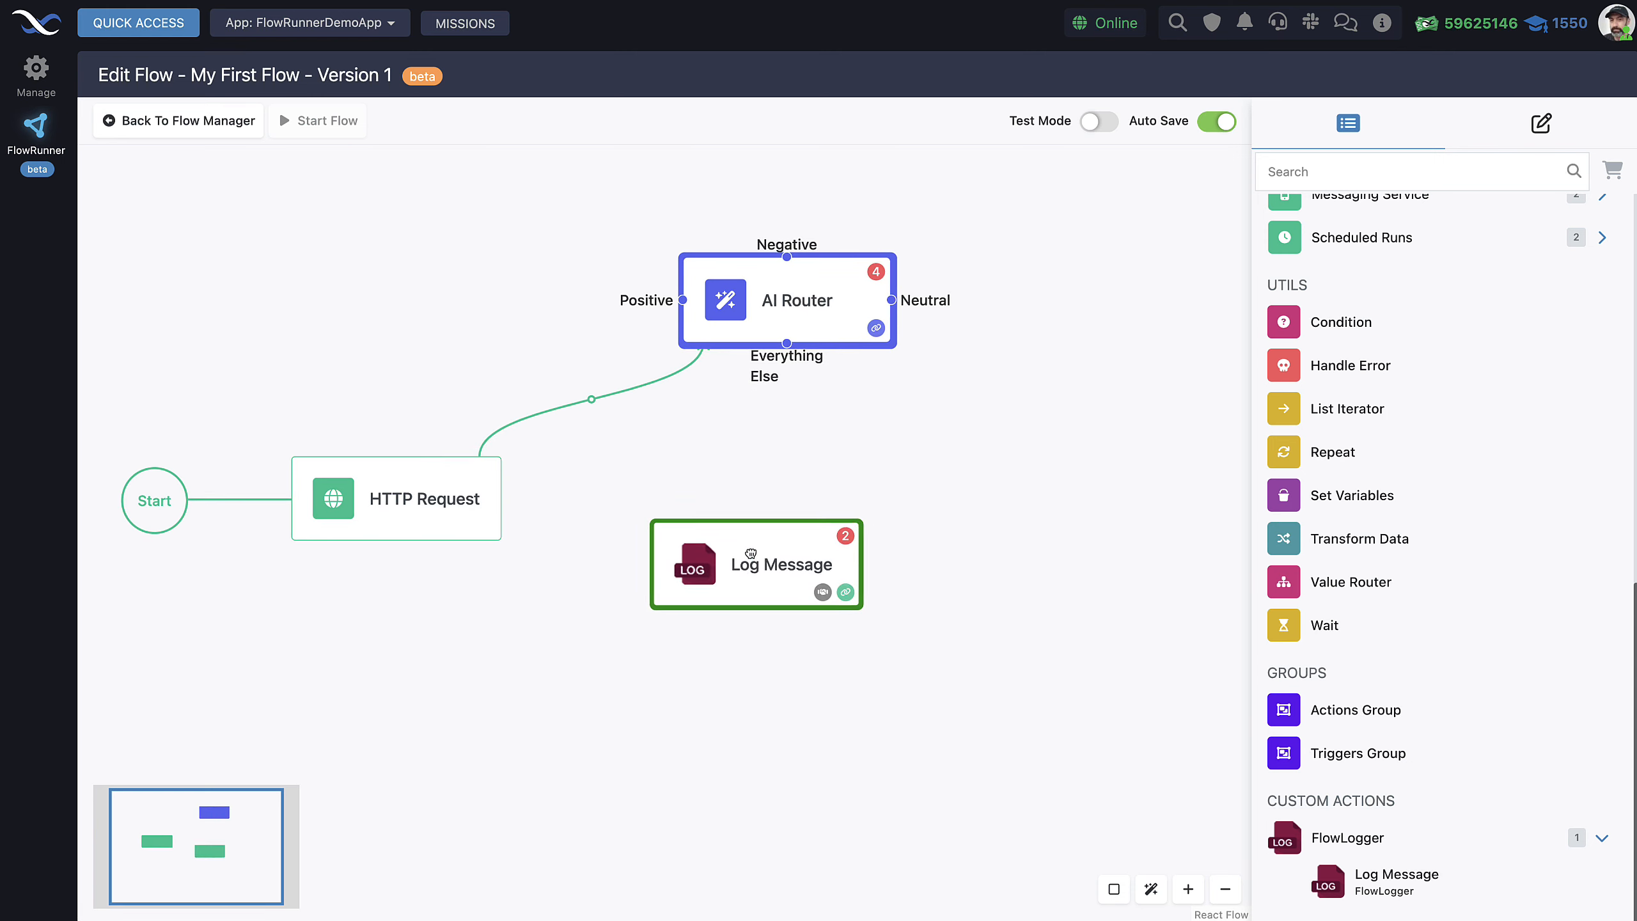
drag(684, 300, 628, 634)
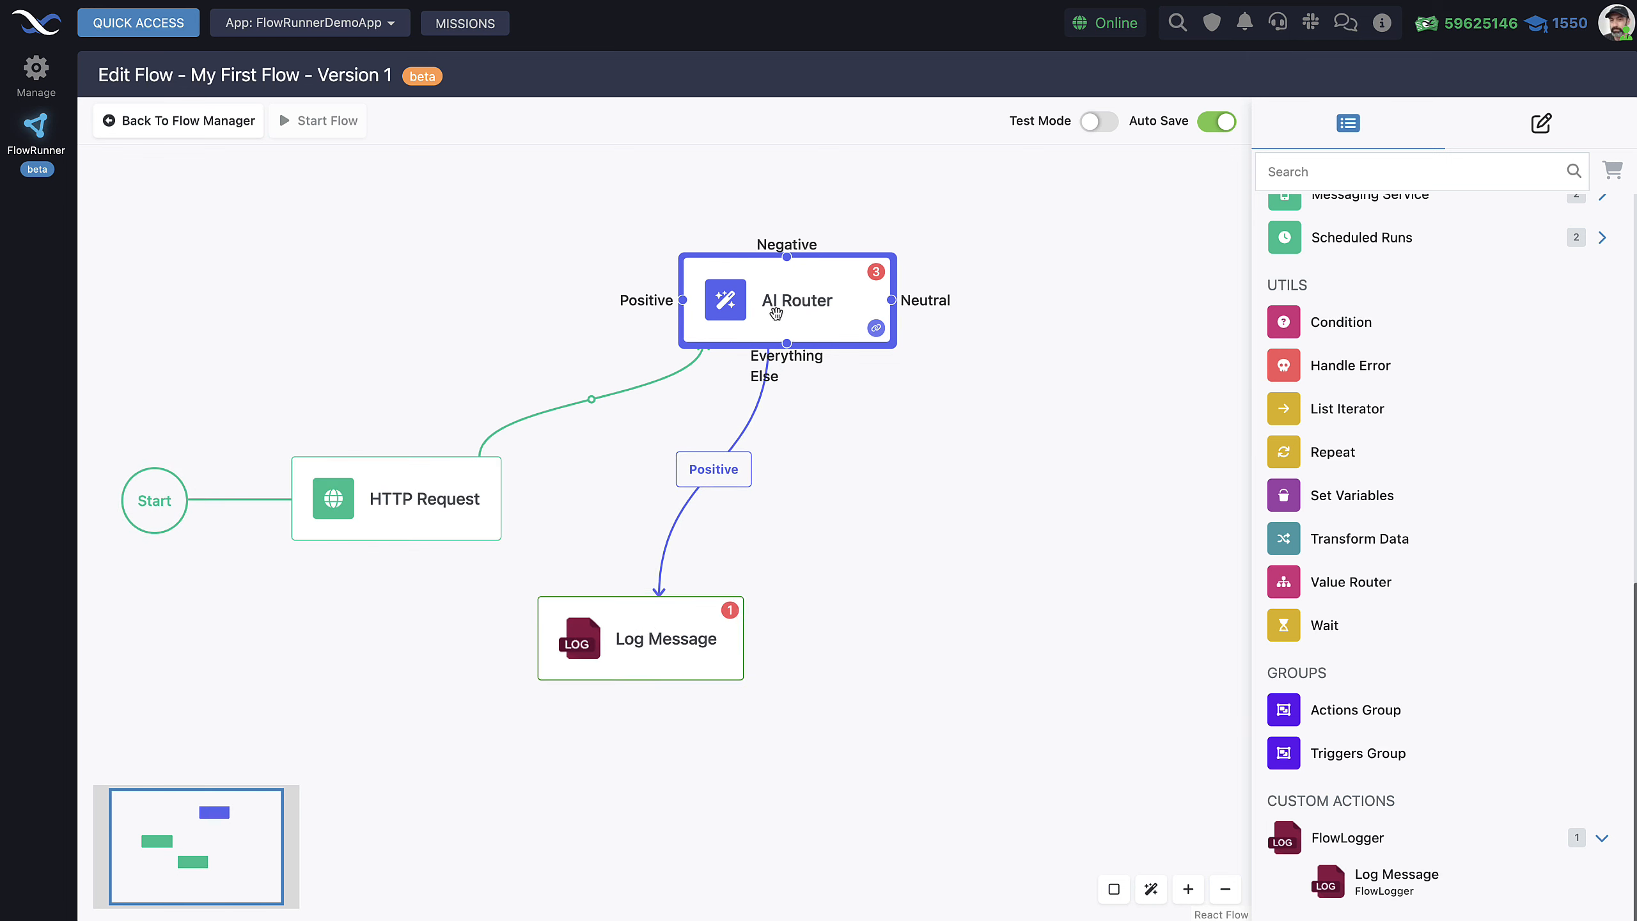
Set the Log Message block's message to "The sentiment is Positive" and shift the block slightly on the canvas.
click(651, 645)
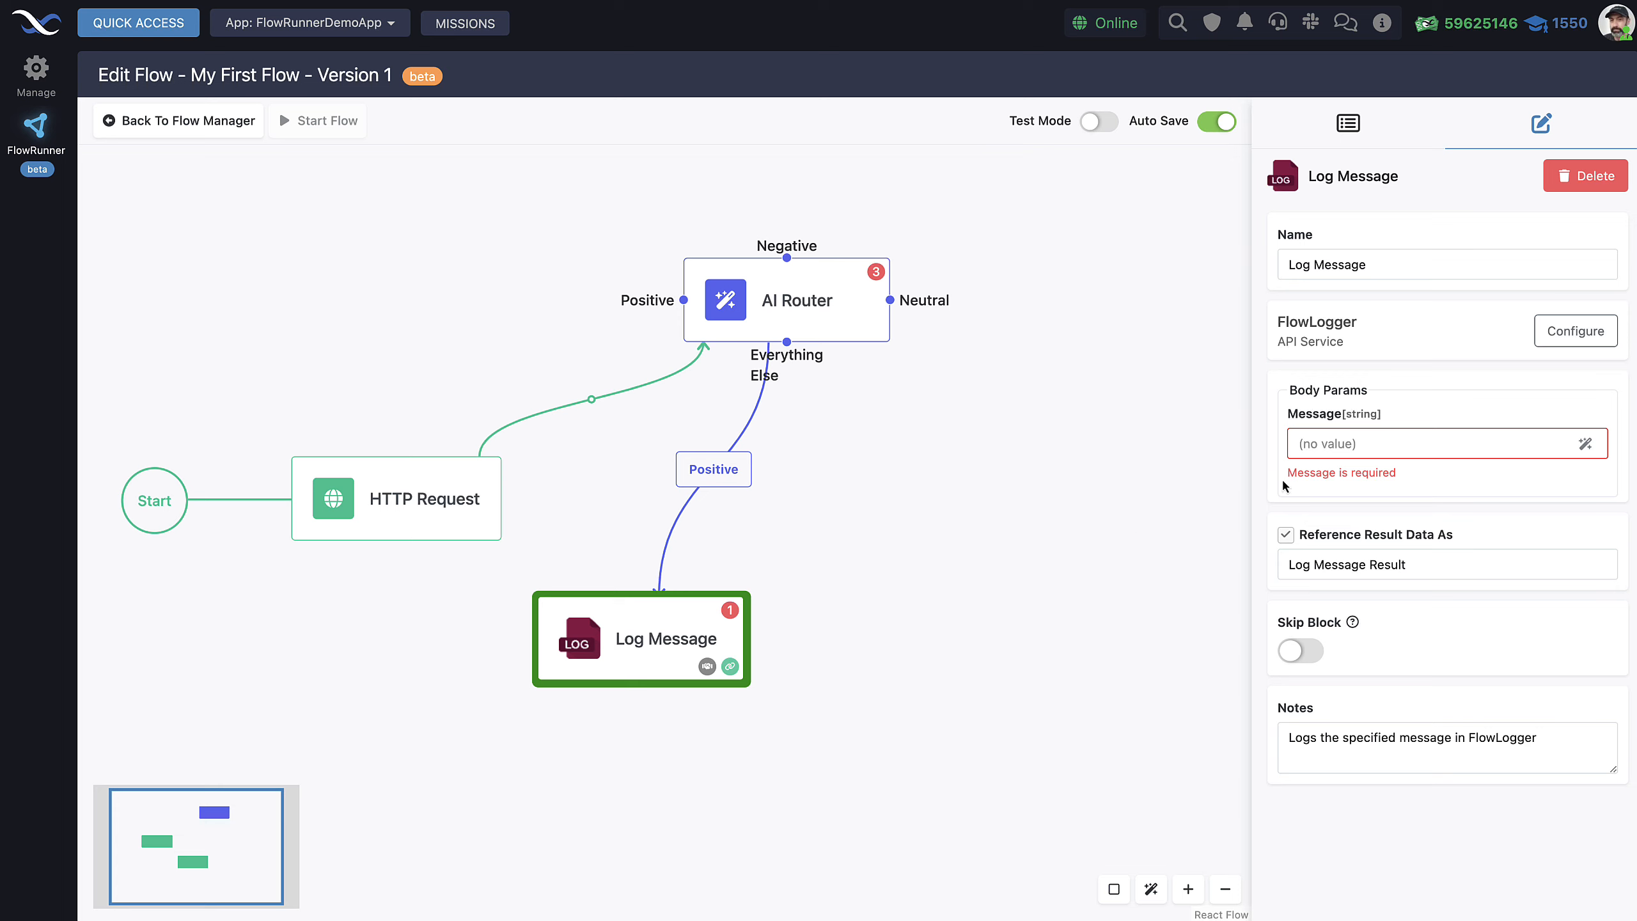
click(1349, 449)
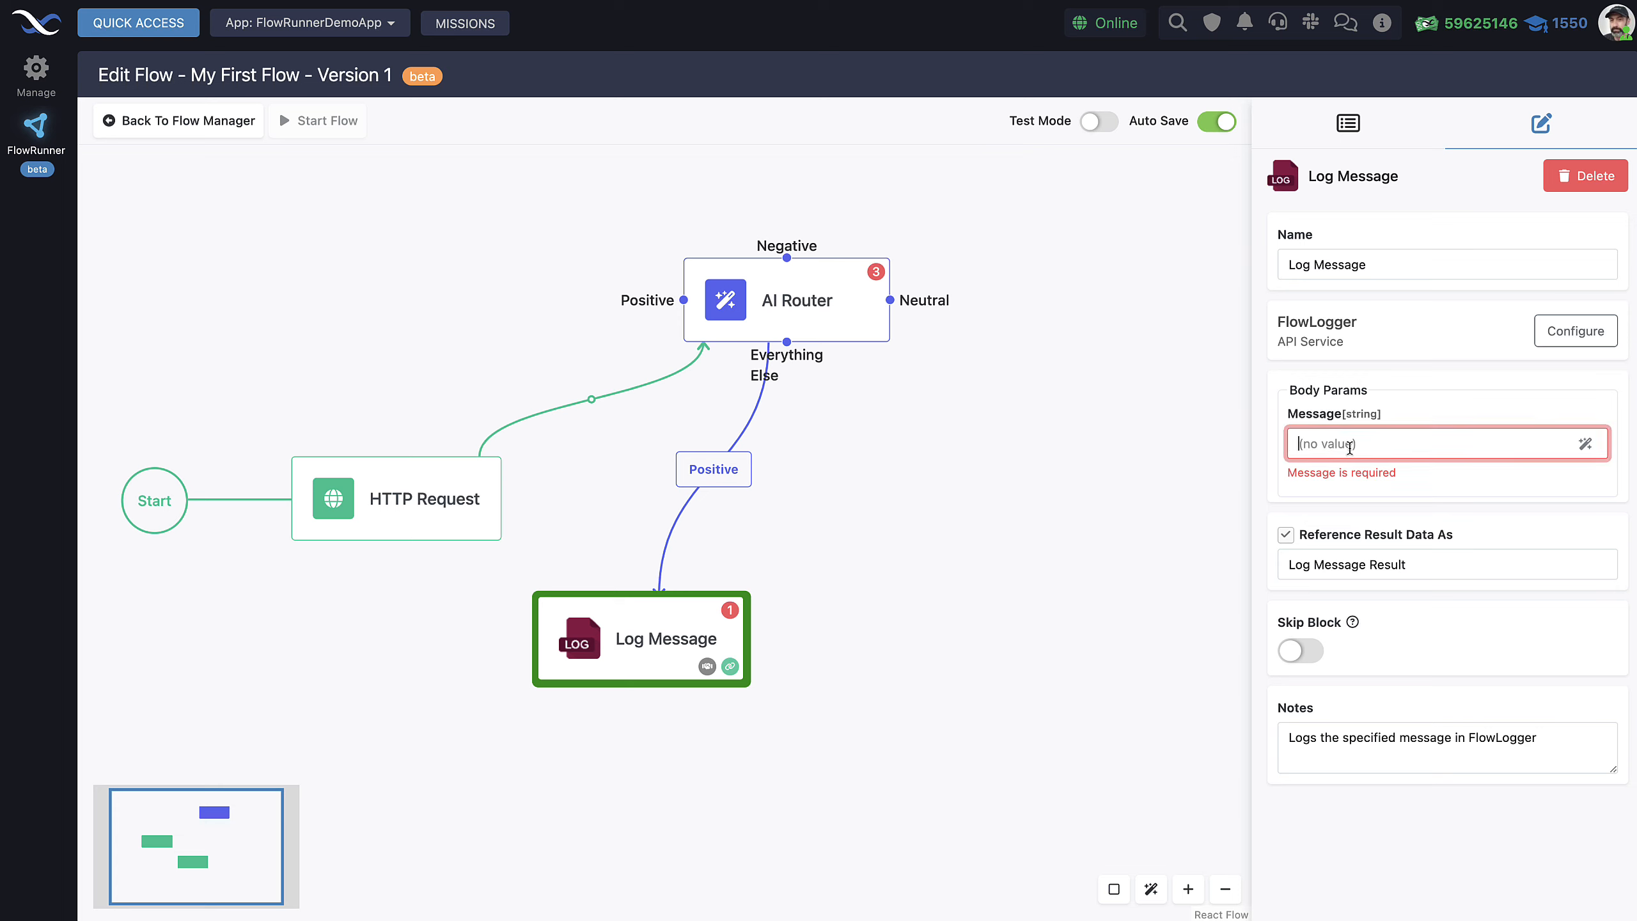
text(The sentiment is Positive)
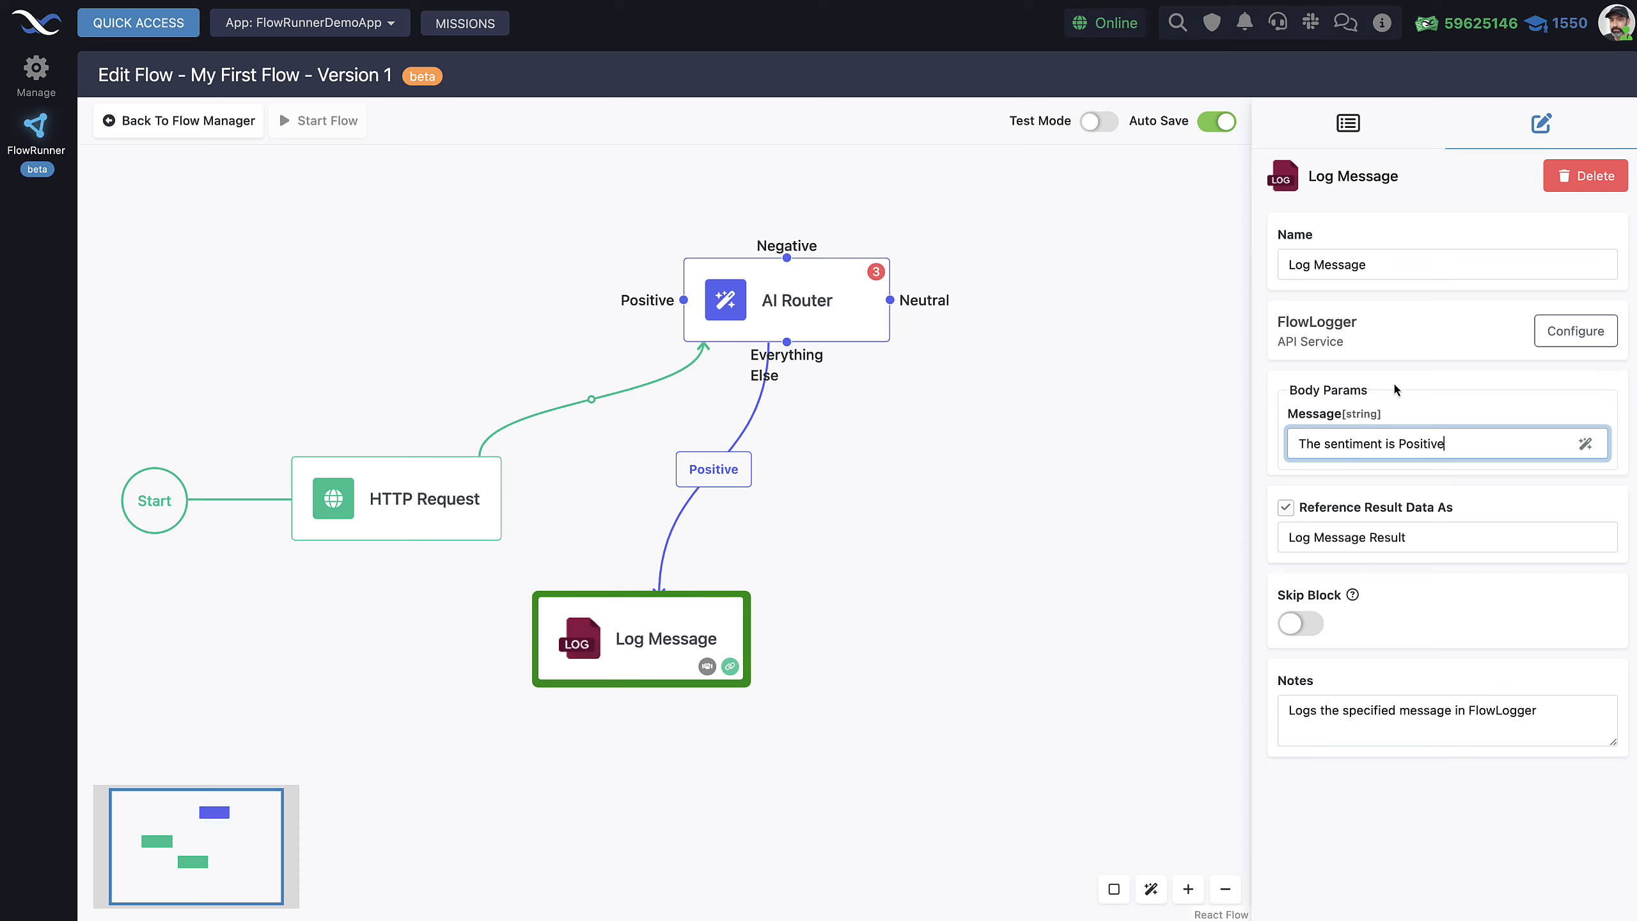
click(1409, 385)
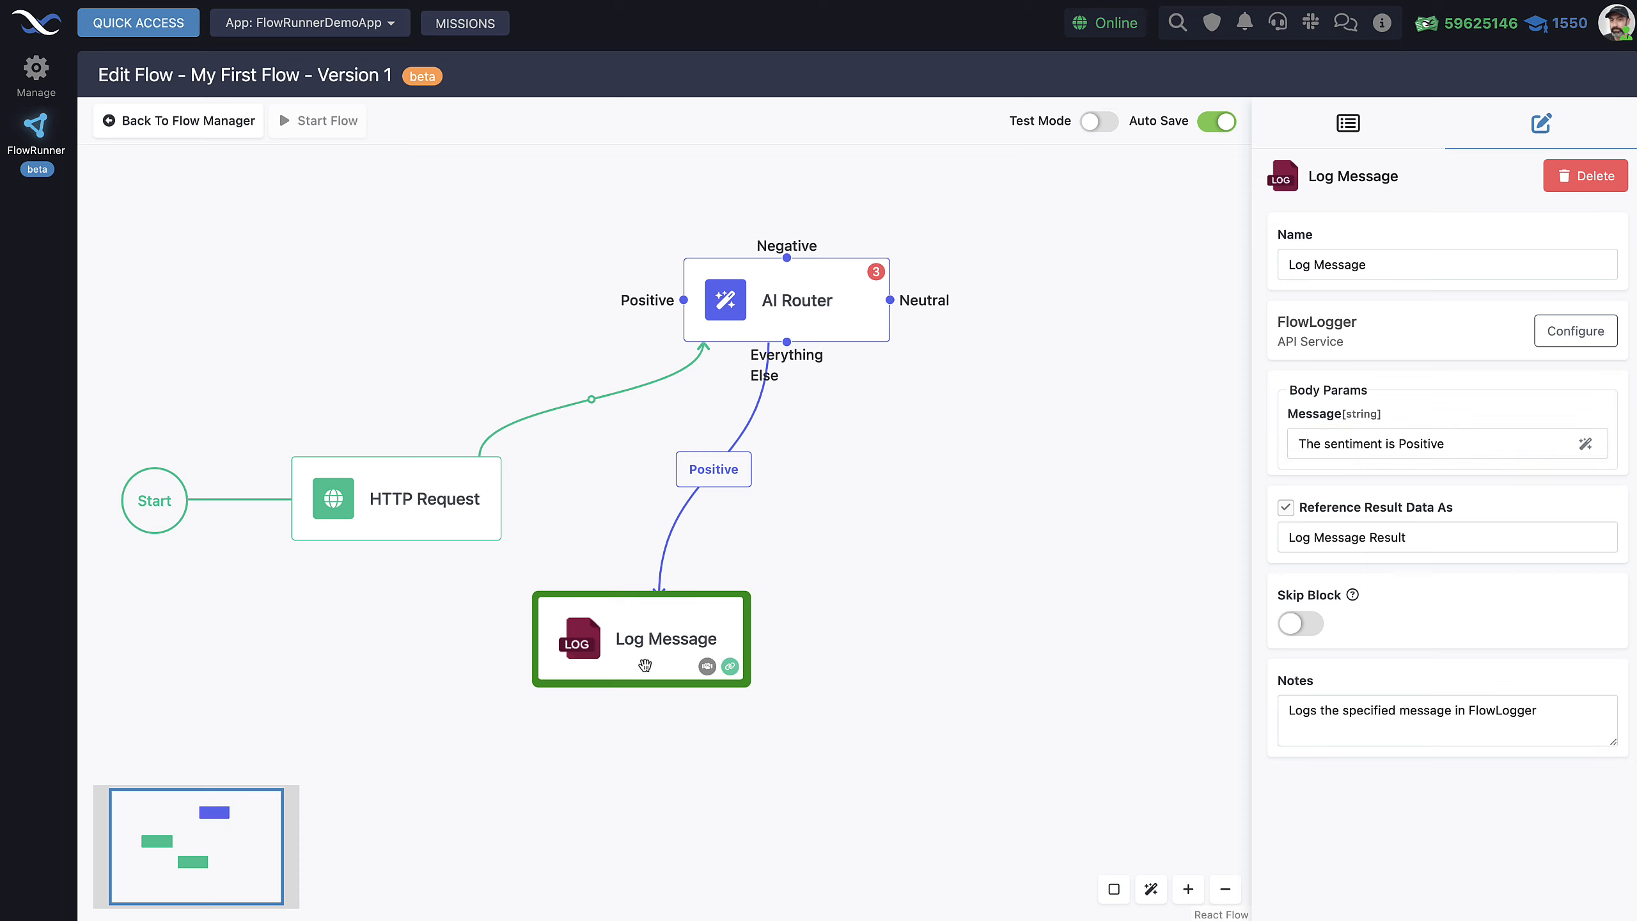
drag(650, 650, 640, 654)
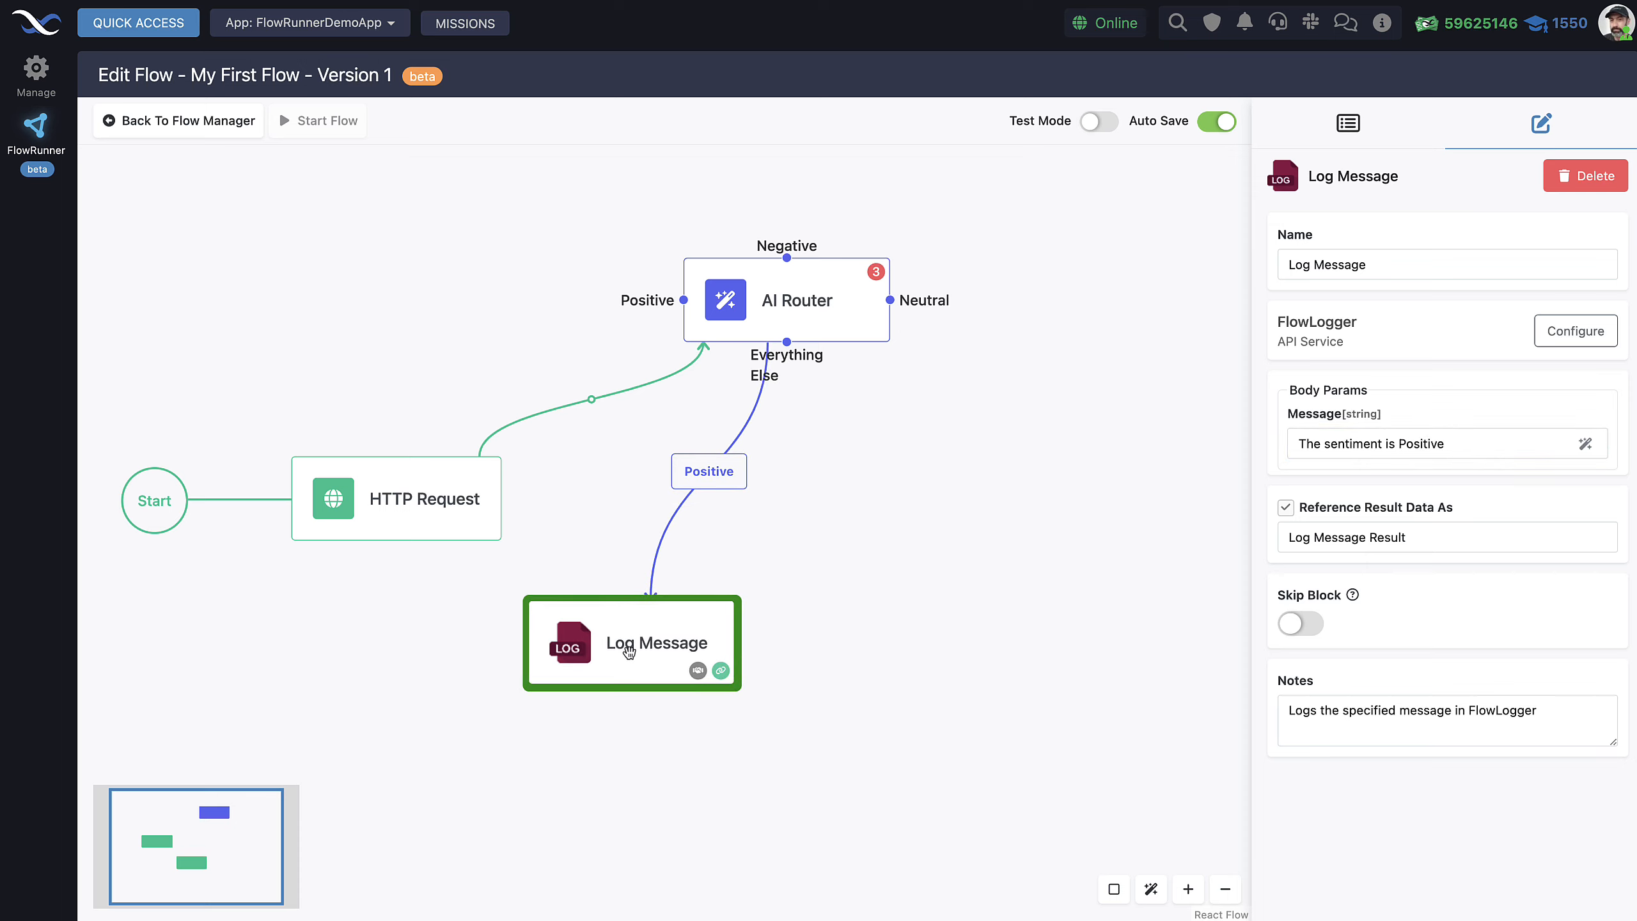
Rename the Log Message block connected to the Positive outcome as "Log Positive".
click(1372, 266)
double_click(1339, 266)
text(Positive)
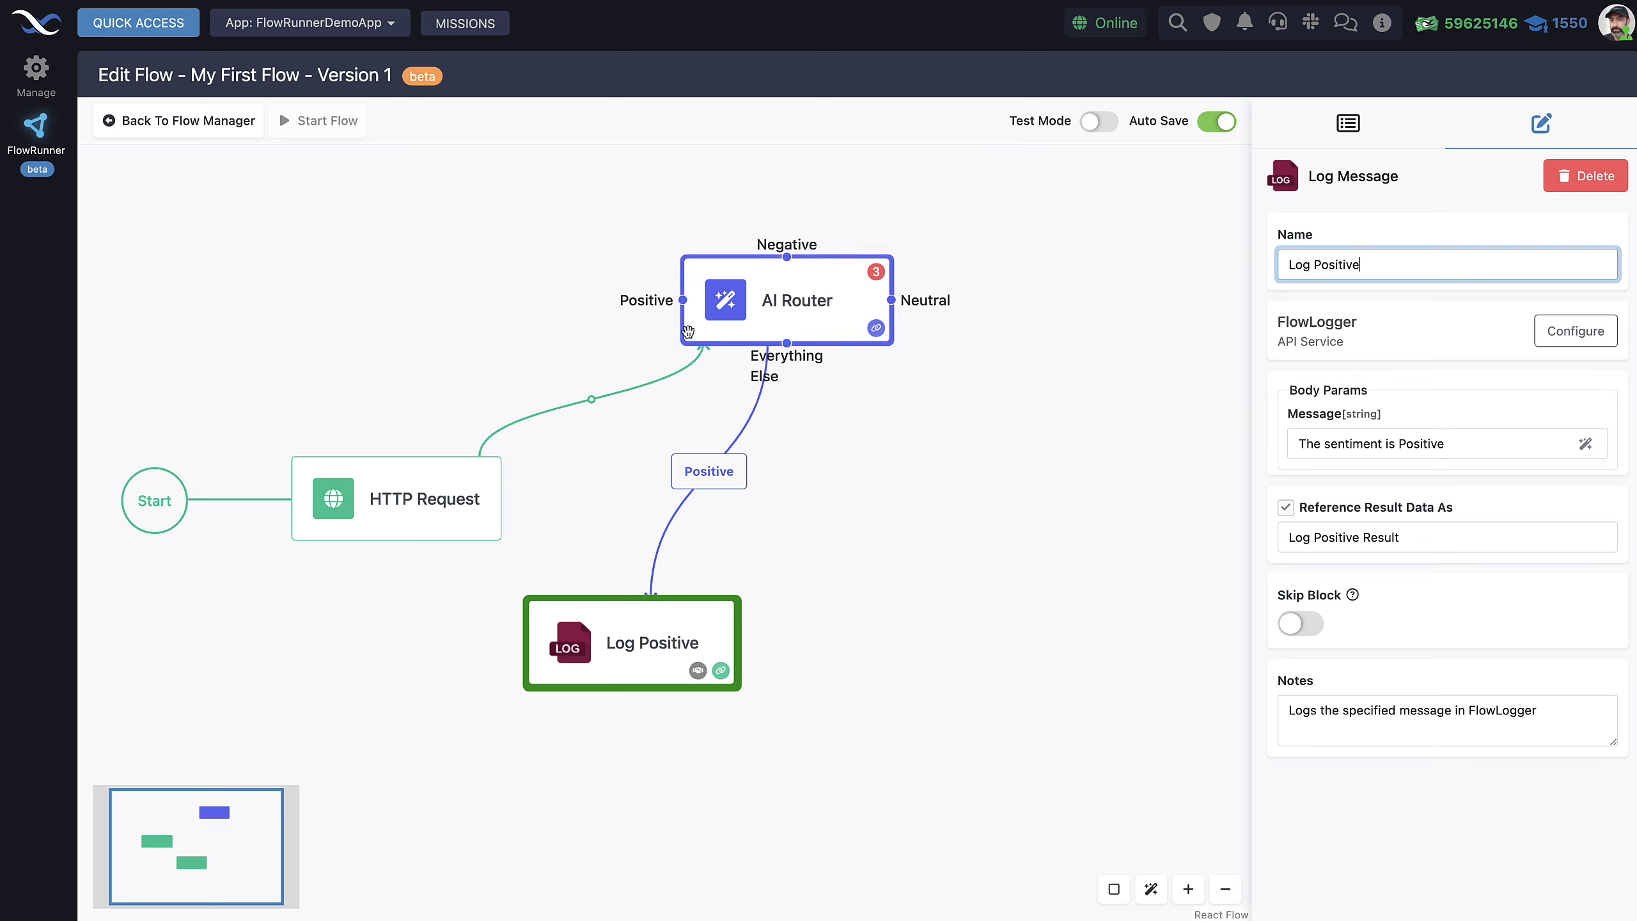
Add a second FlowLogger Log Message block and place it beside the Log Positive block.
click(1347, 128)
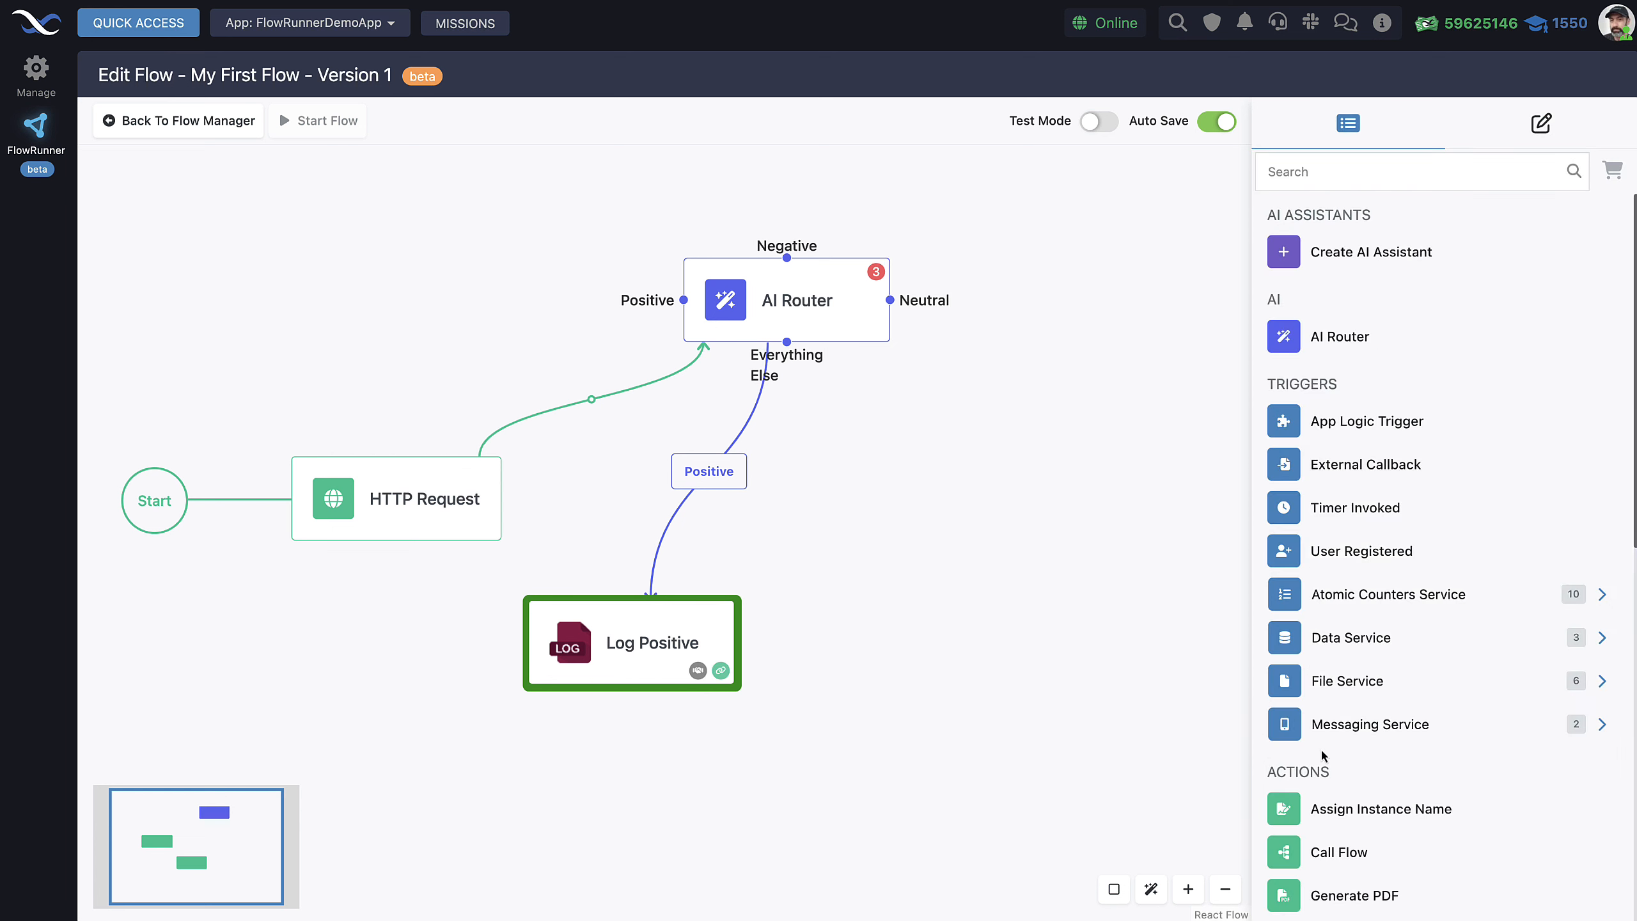
scroll(1321, 756, down, 6)
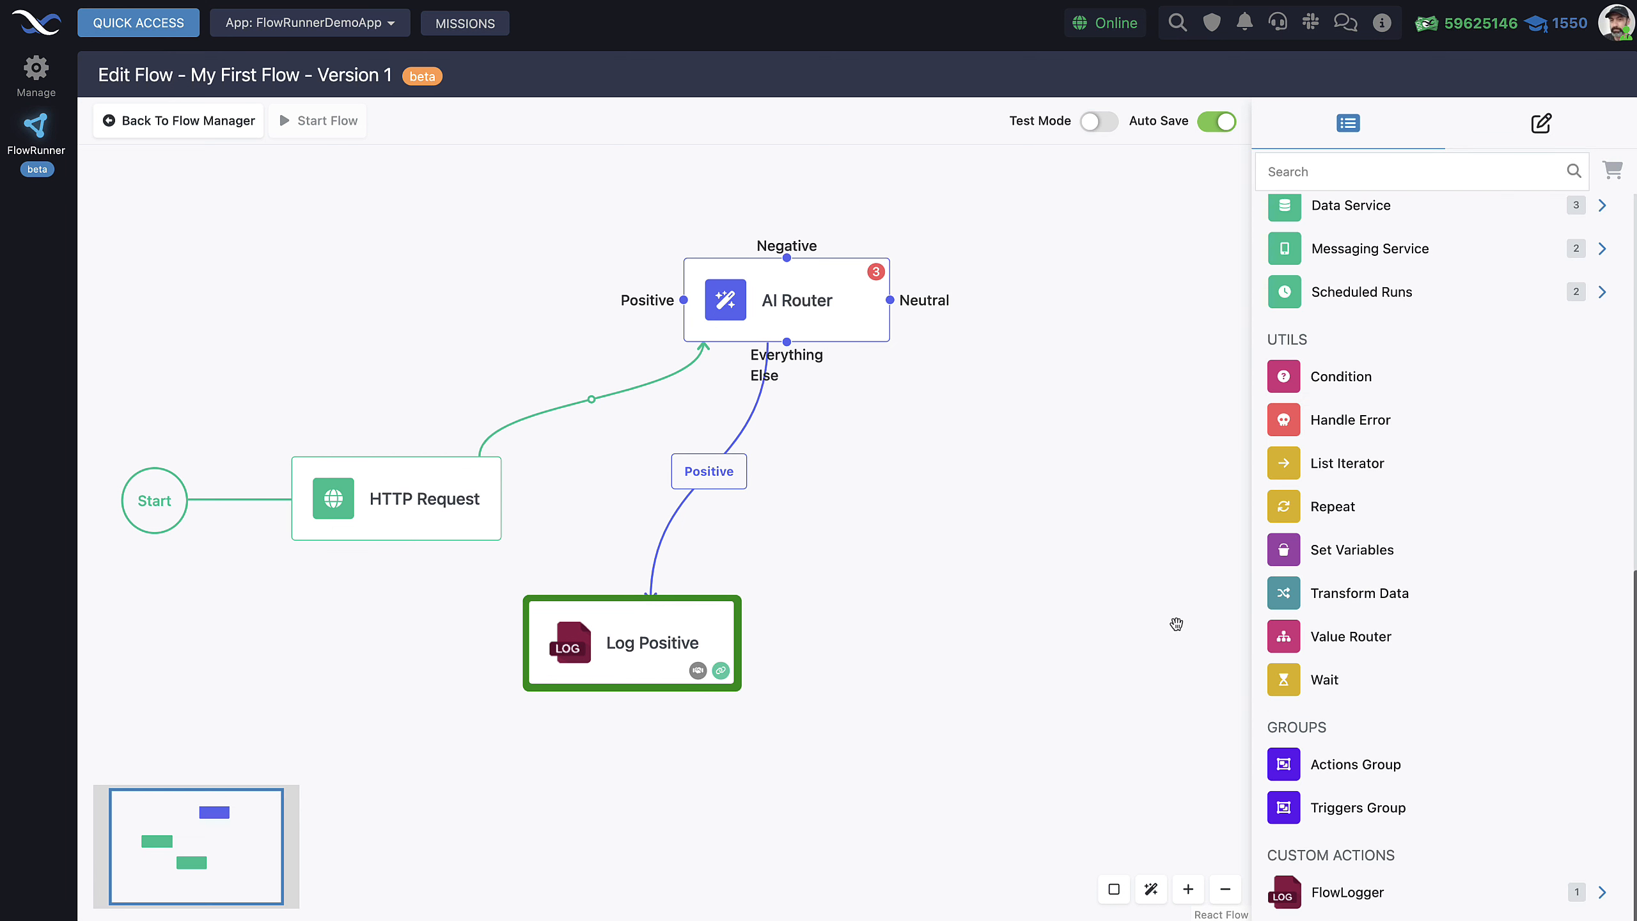
click(1347, 889)
drag(1399, 878, 826, 653)
drag(915, 690, 866, 639)
click(896, 648)
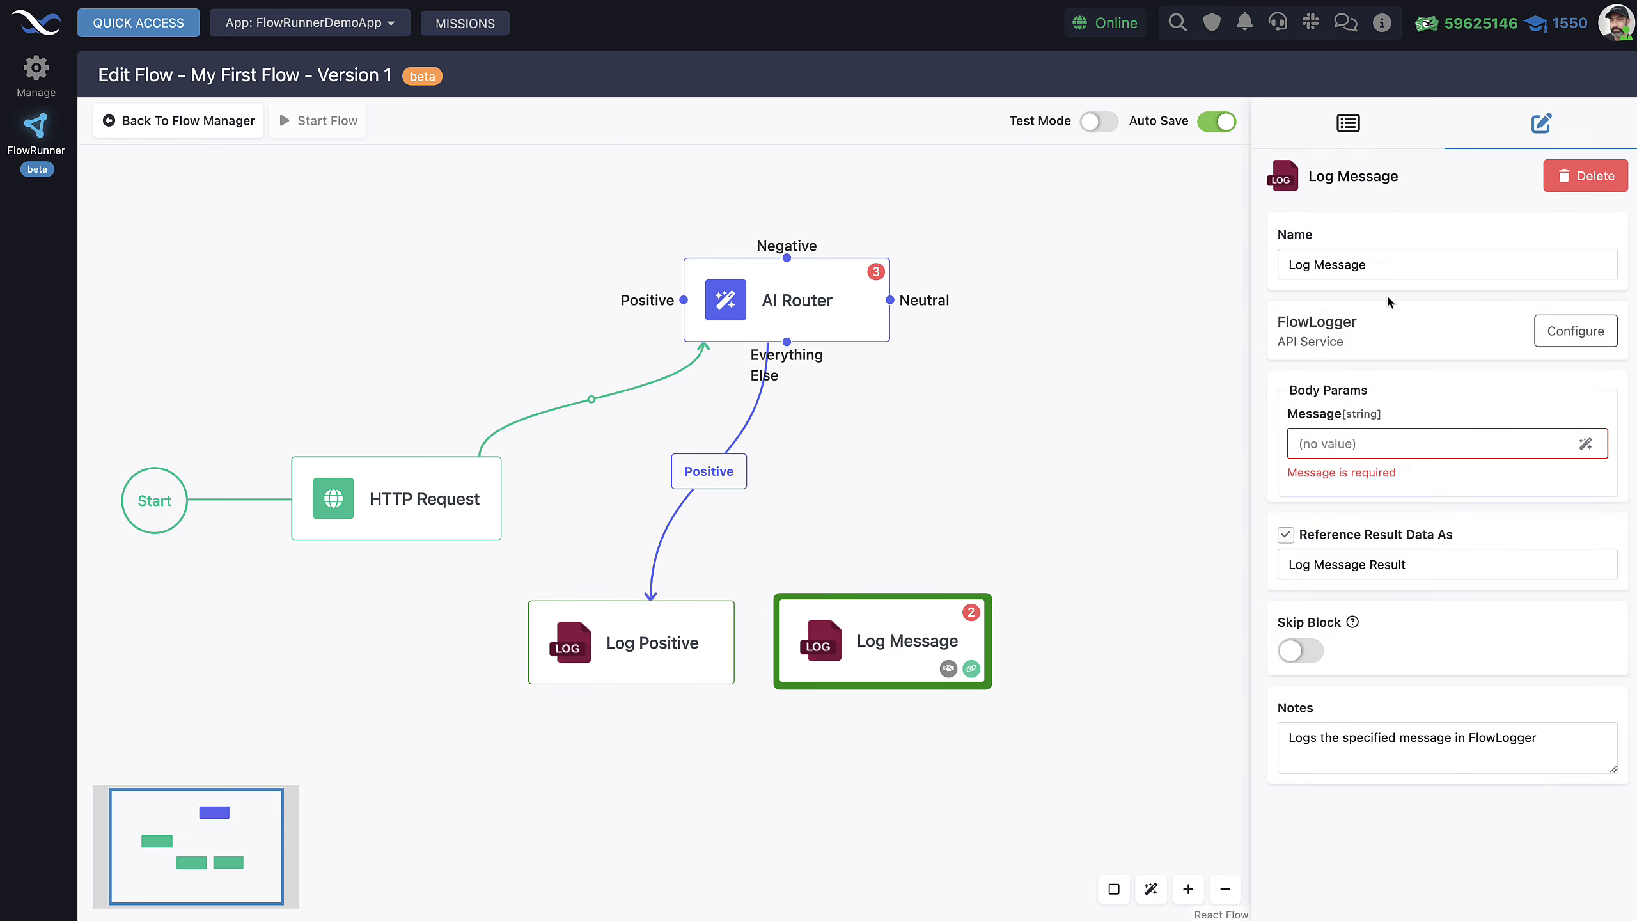
Rename the new Log Message block as "Log Negative" and set its message to "The sentiment is Negative".
double_click(1347, 266)
text(Negative)
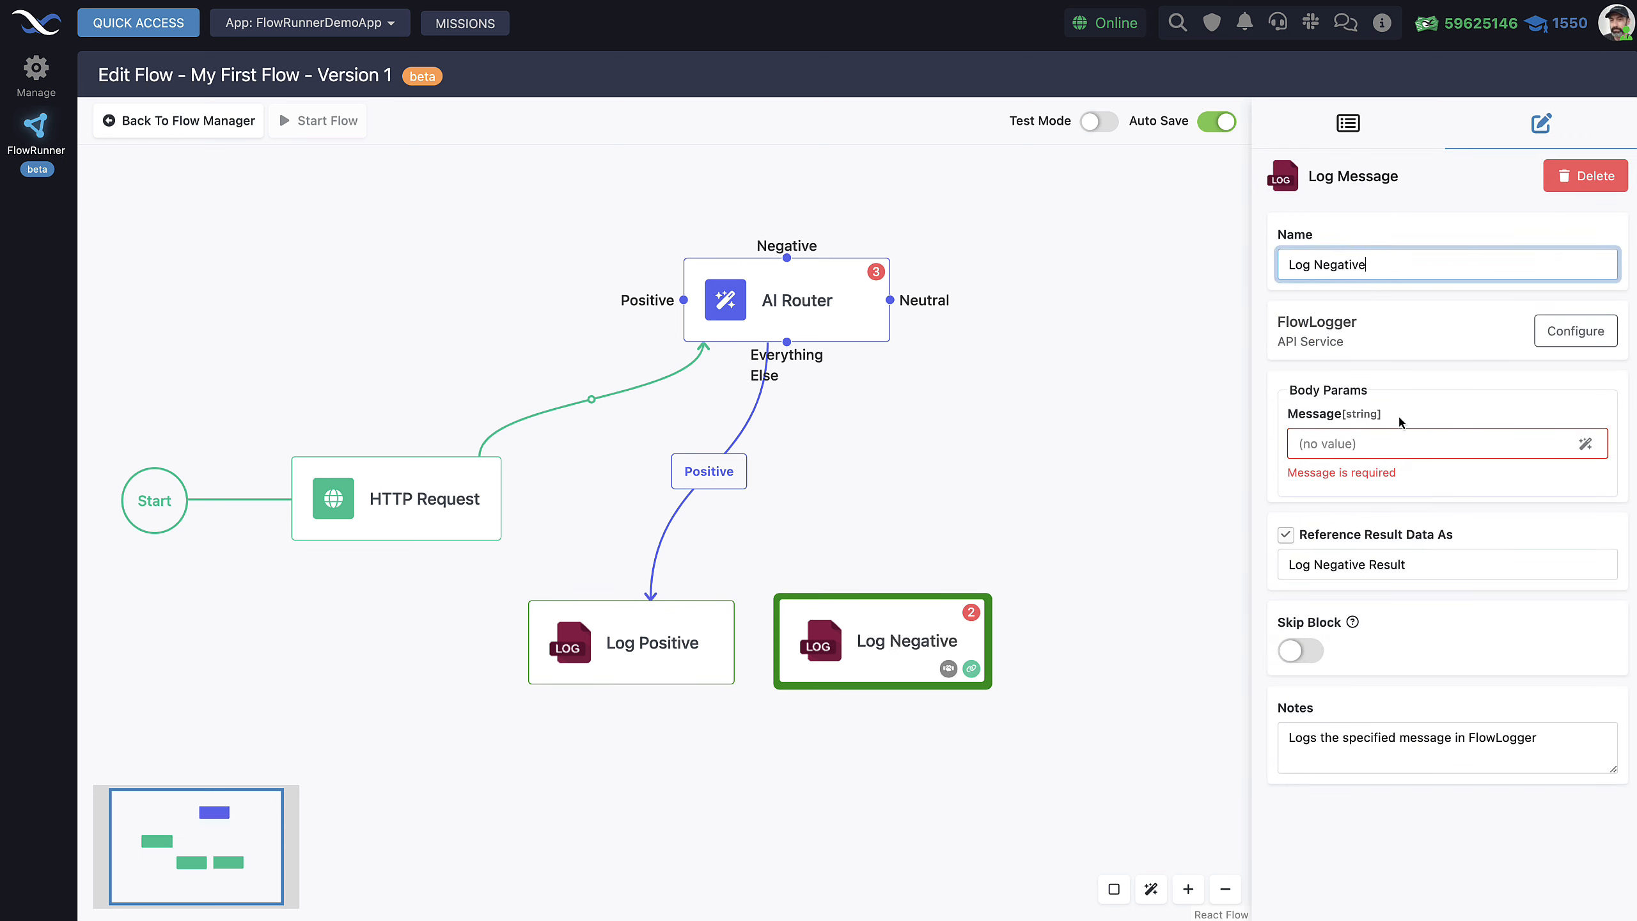
click(1372, 446)
text(The sentiment is Negative)
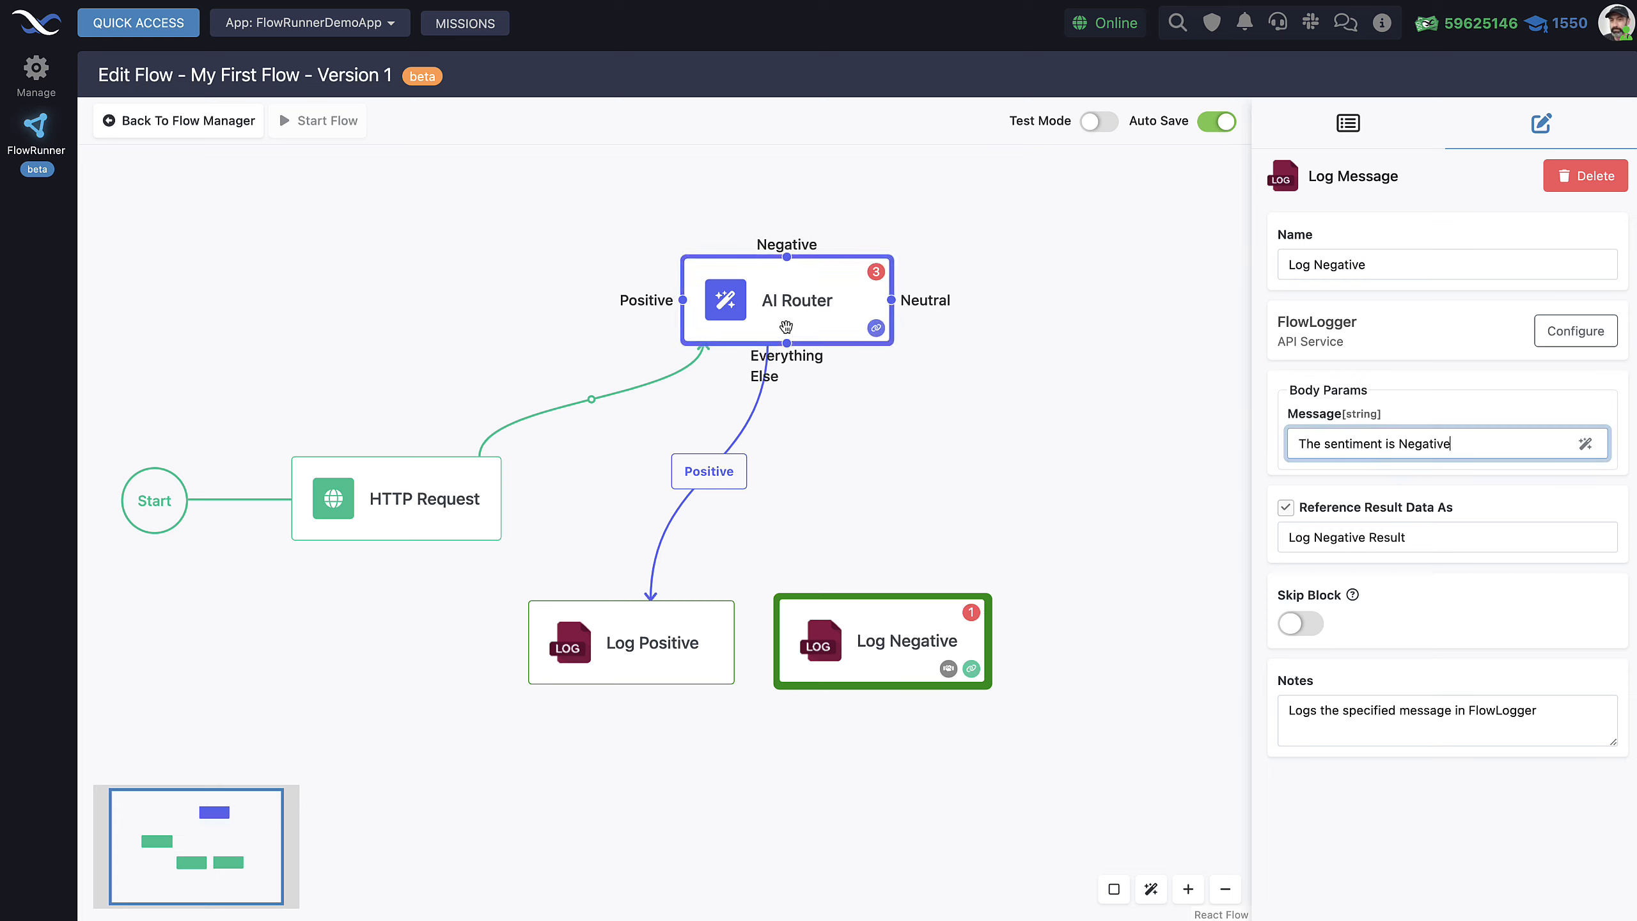
Connect the AI Router's Negative outcome to Log Negative and add a third Log Message block beside it.
drag(787, 257, 851, 623)
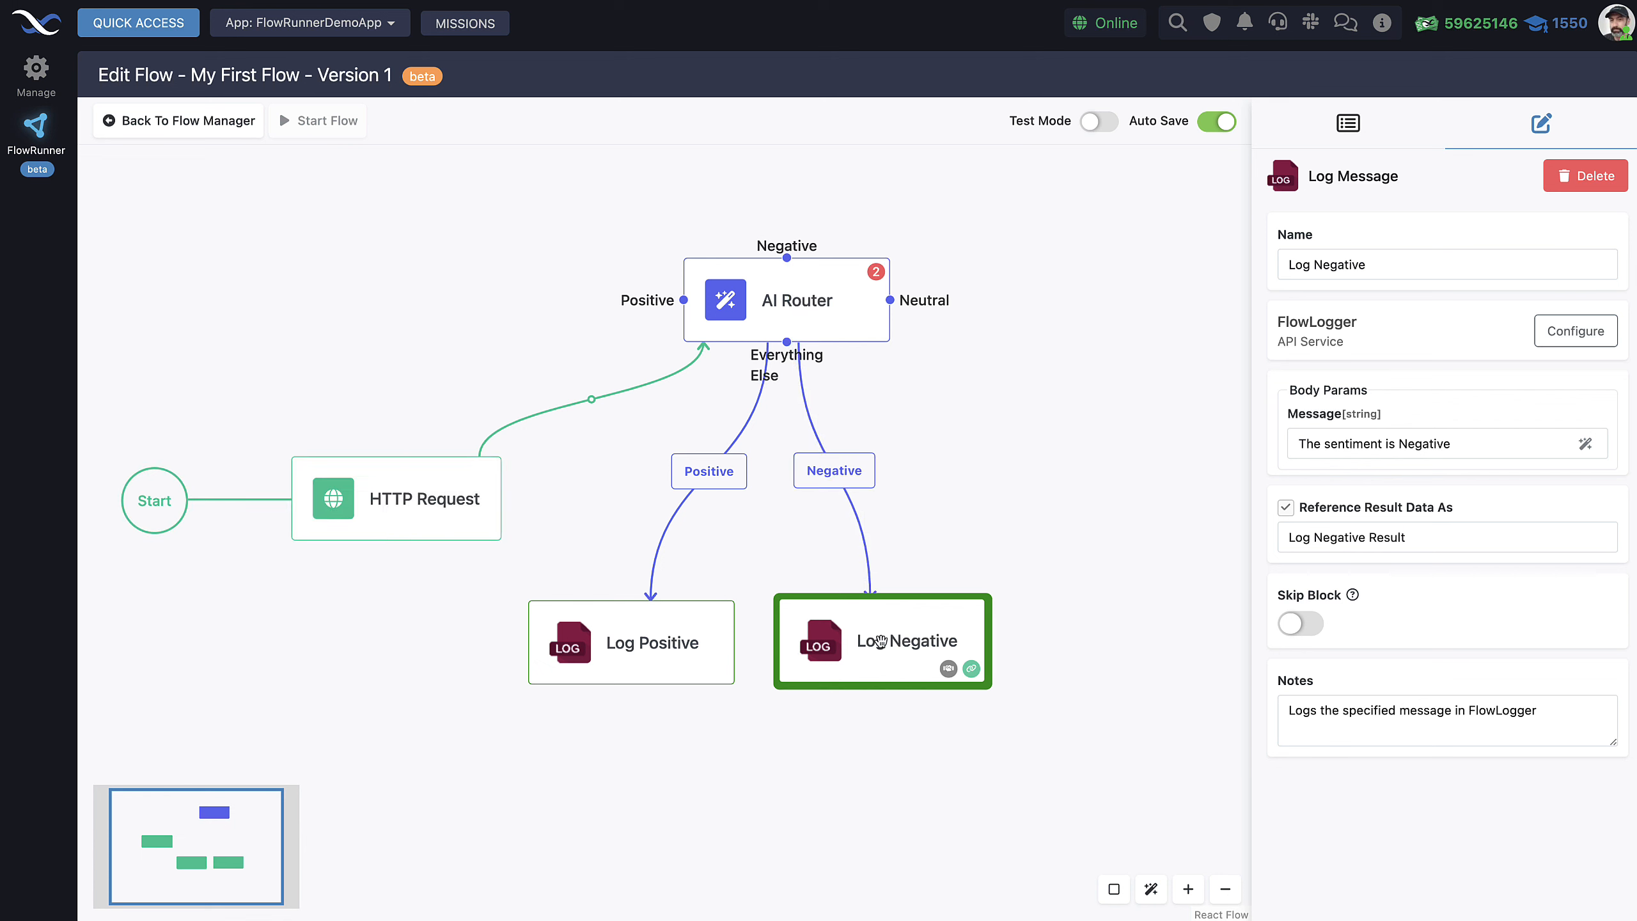
click(1329, 123)
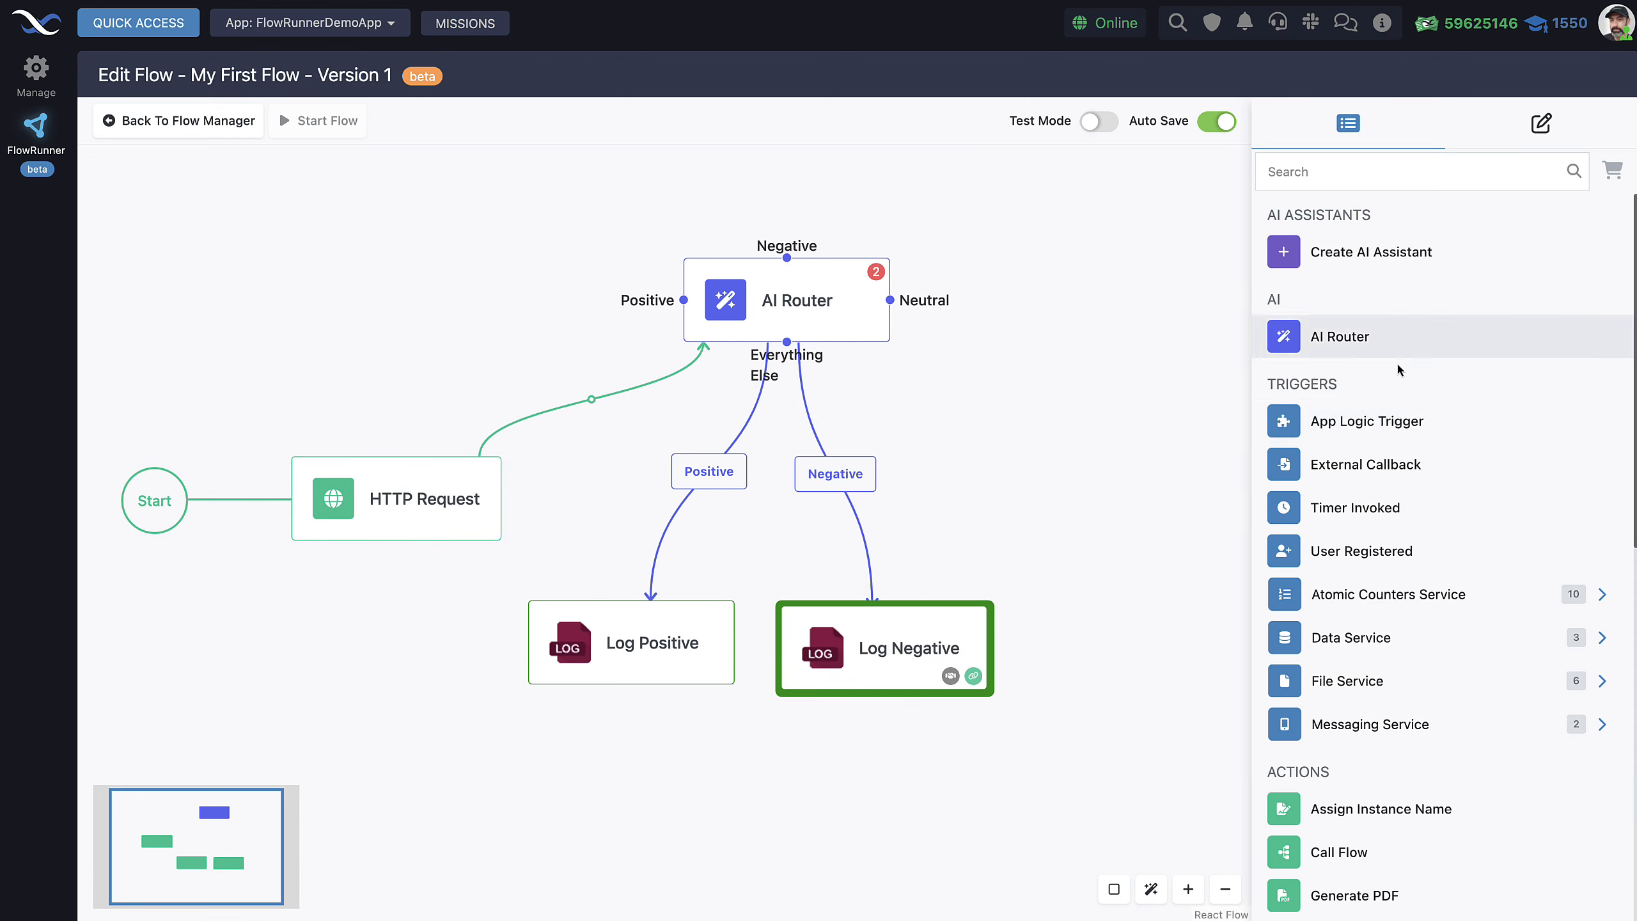
scroll(1341, 646, down, 10)
drag(1392, 878, 1075, 621)
drag(1037, 778, 917, 758)
drag(1050, 641, 1017, 629)
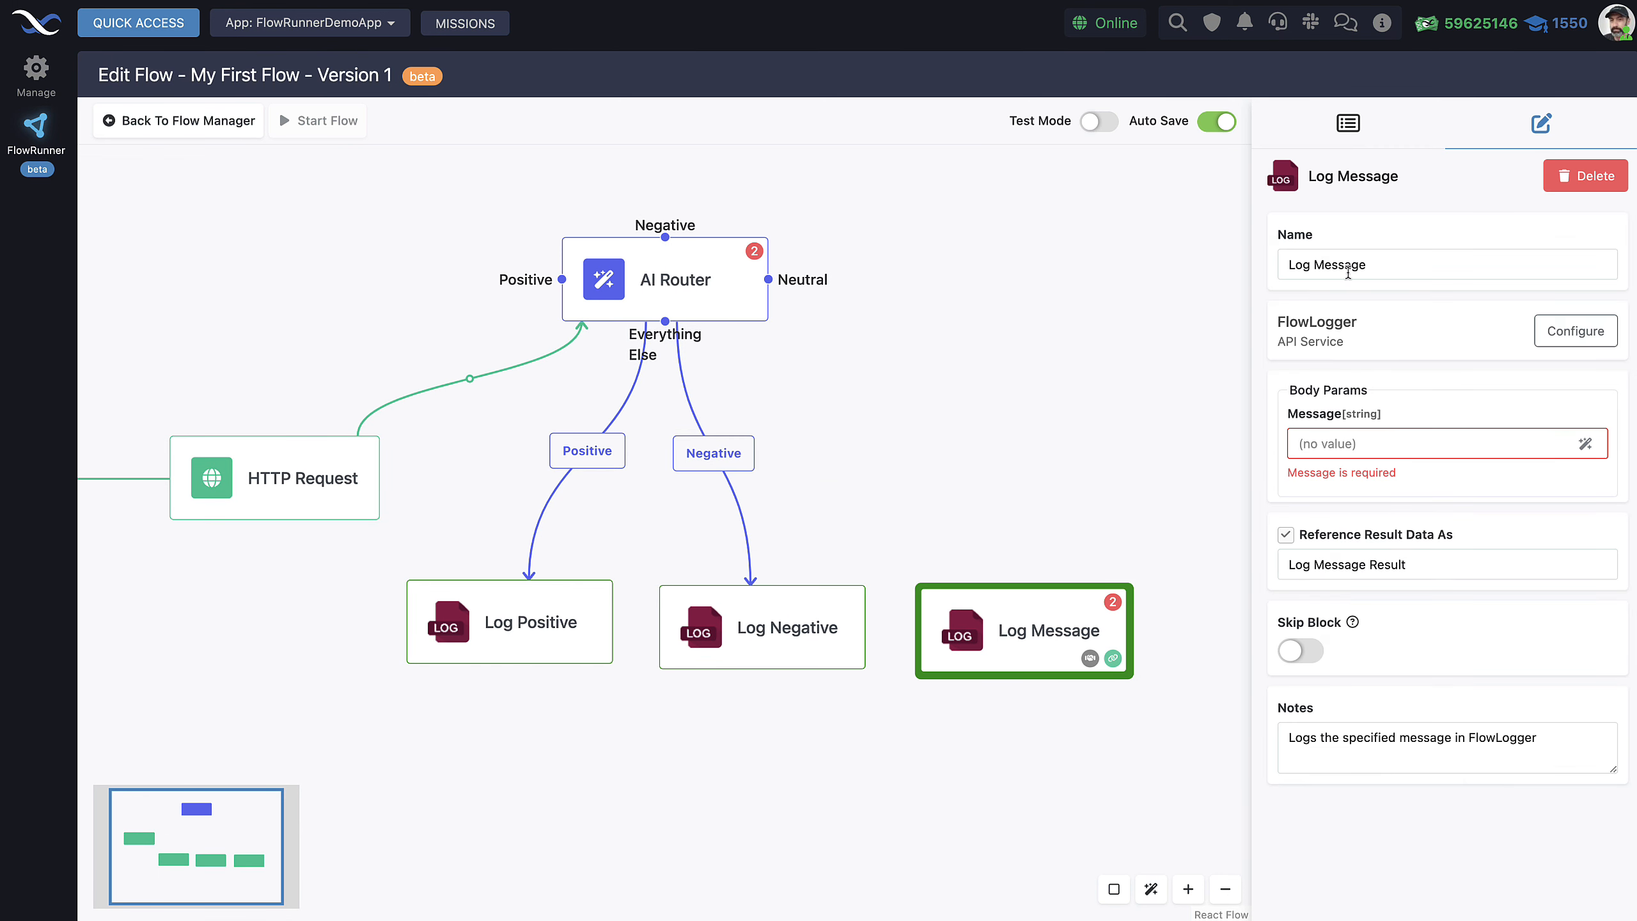
Rename the third Log Message block as "Log Neutral" and enter a message stating that the sentiment is neutral.
double_click(1348, 266)
text(Neutral)
click(1417, 448)
text(The sentiment is Ne)
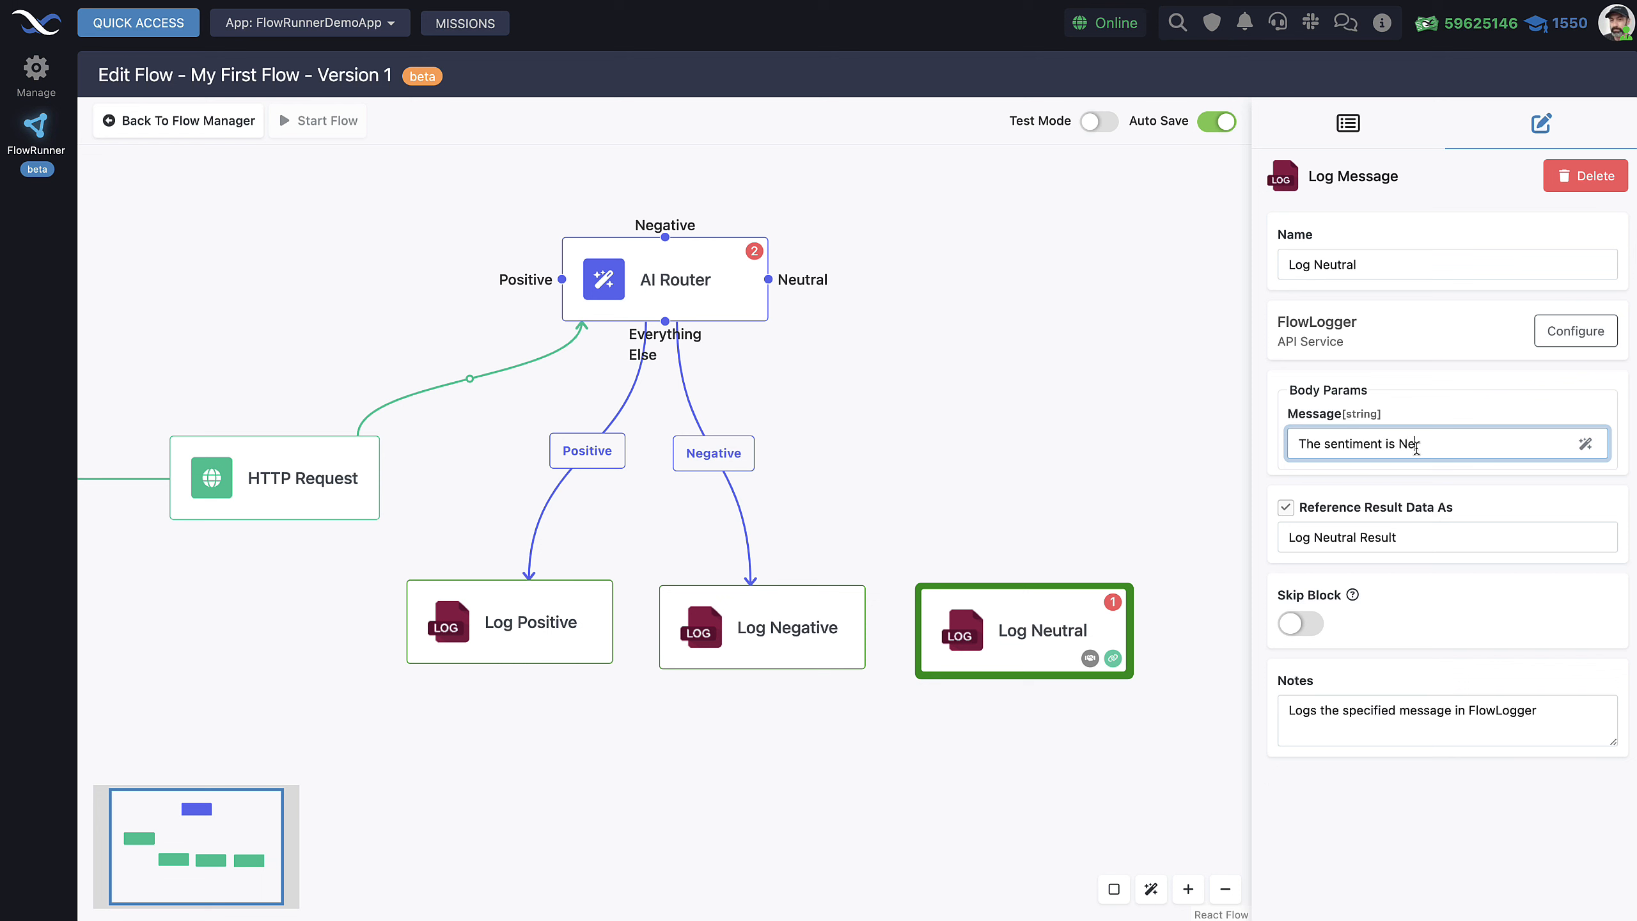
Add a fourth Log Message block beside the AI Router and connect the router's Neutral outcome to Log Neutral.
click(1348, 123)
scroll(1418, 581, down, 1)
drag(1392, 879, 1078, 451)
drag(768, 280, 979, 619)
drag(946, 325, 957, 271)
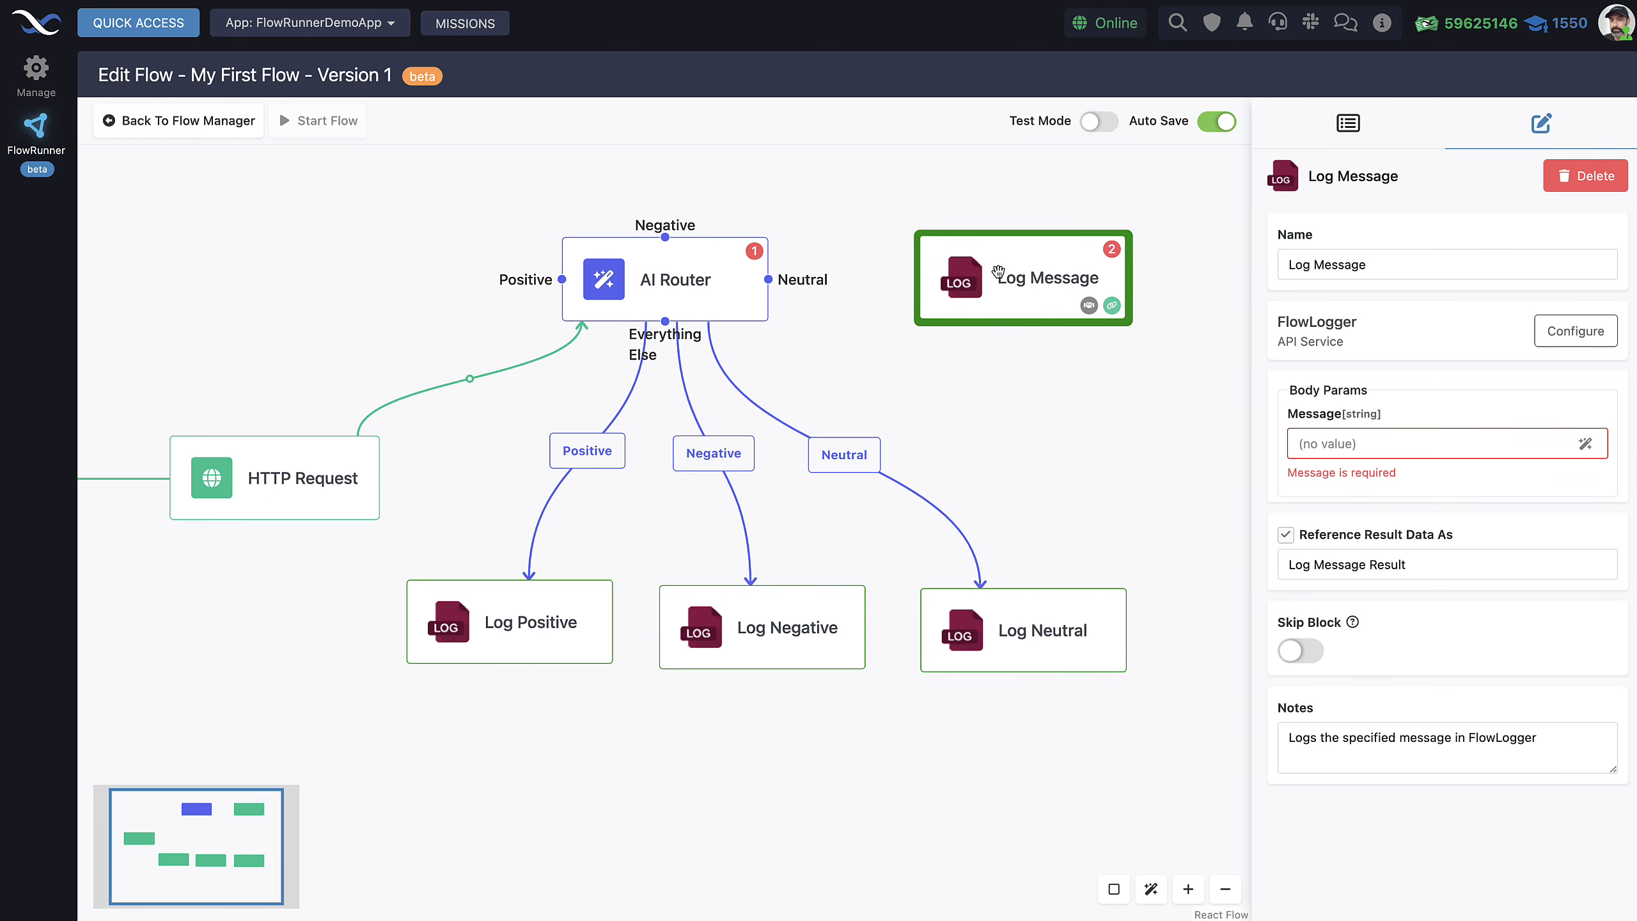
Connect the AI Router's Everything Else outcome to the fourth Log Message block and rename that block as "Log Everything Else".
drag(665, 321, 941, 284)
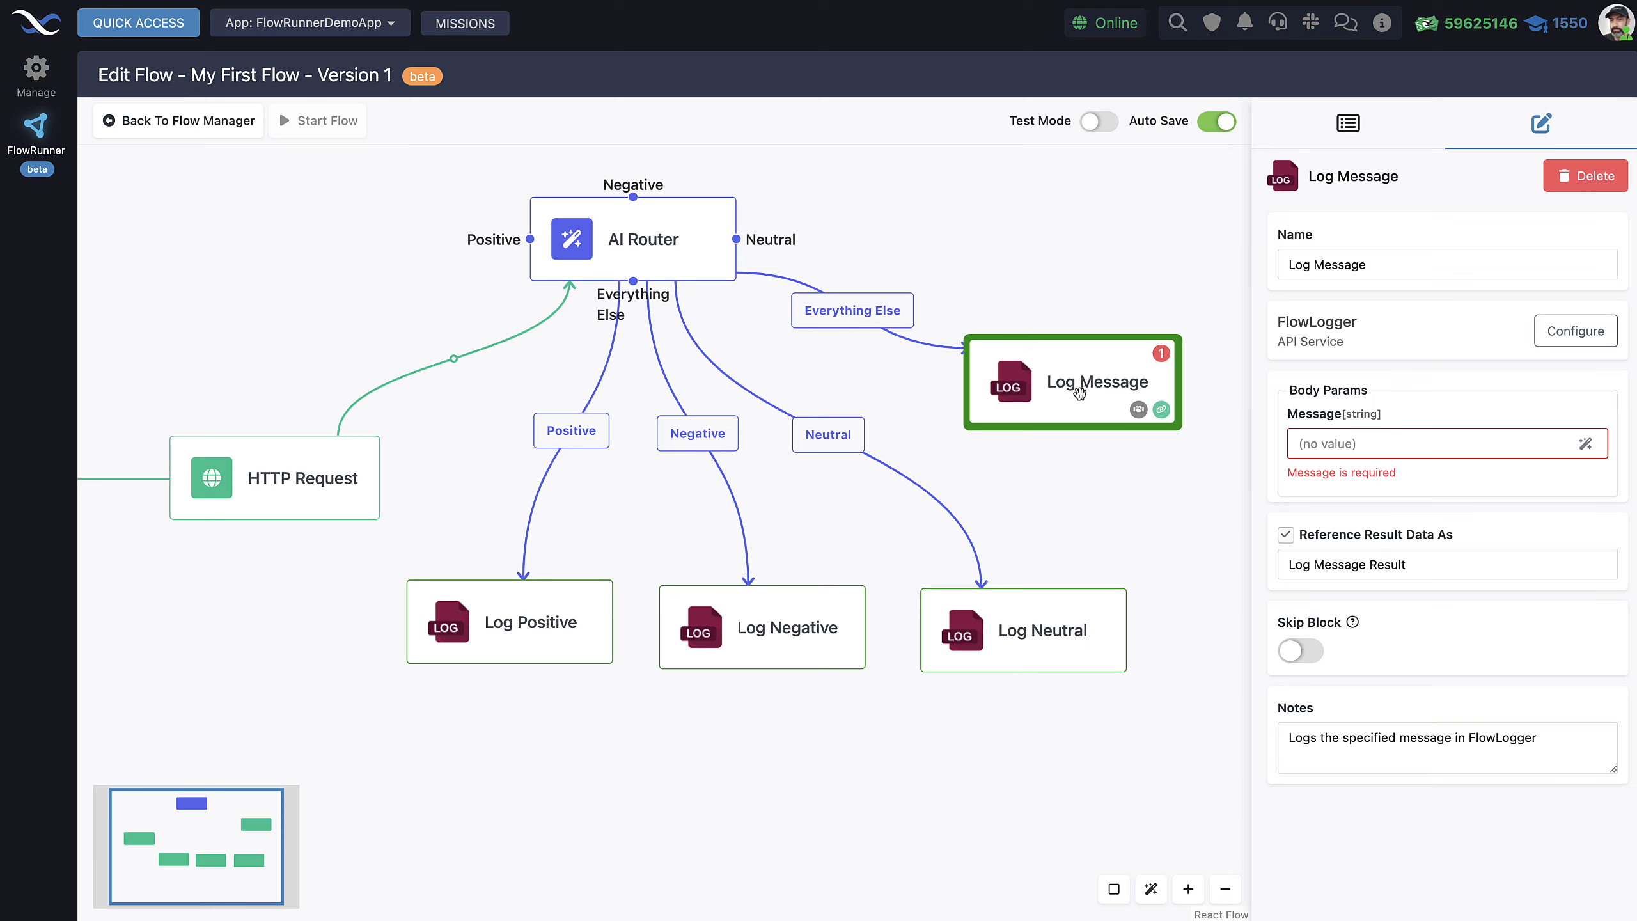
double_click(1366, 266)
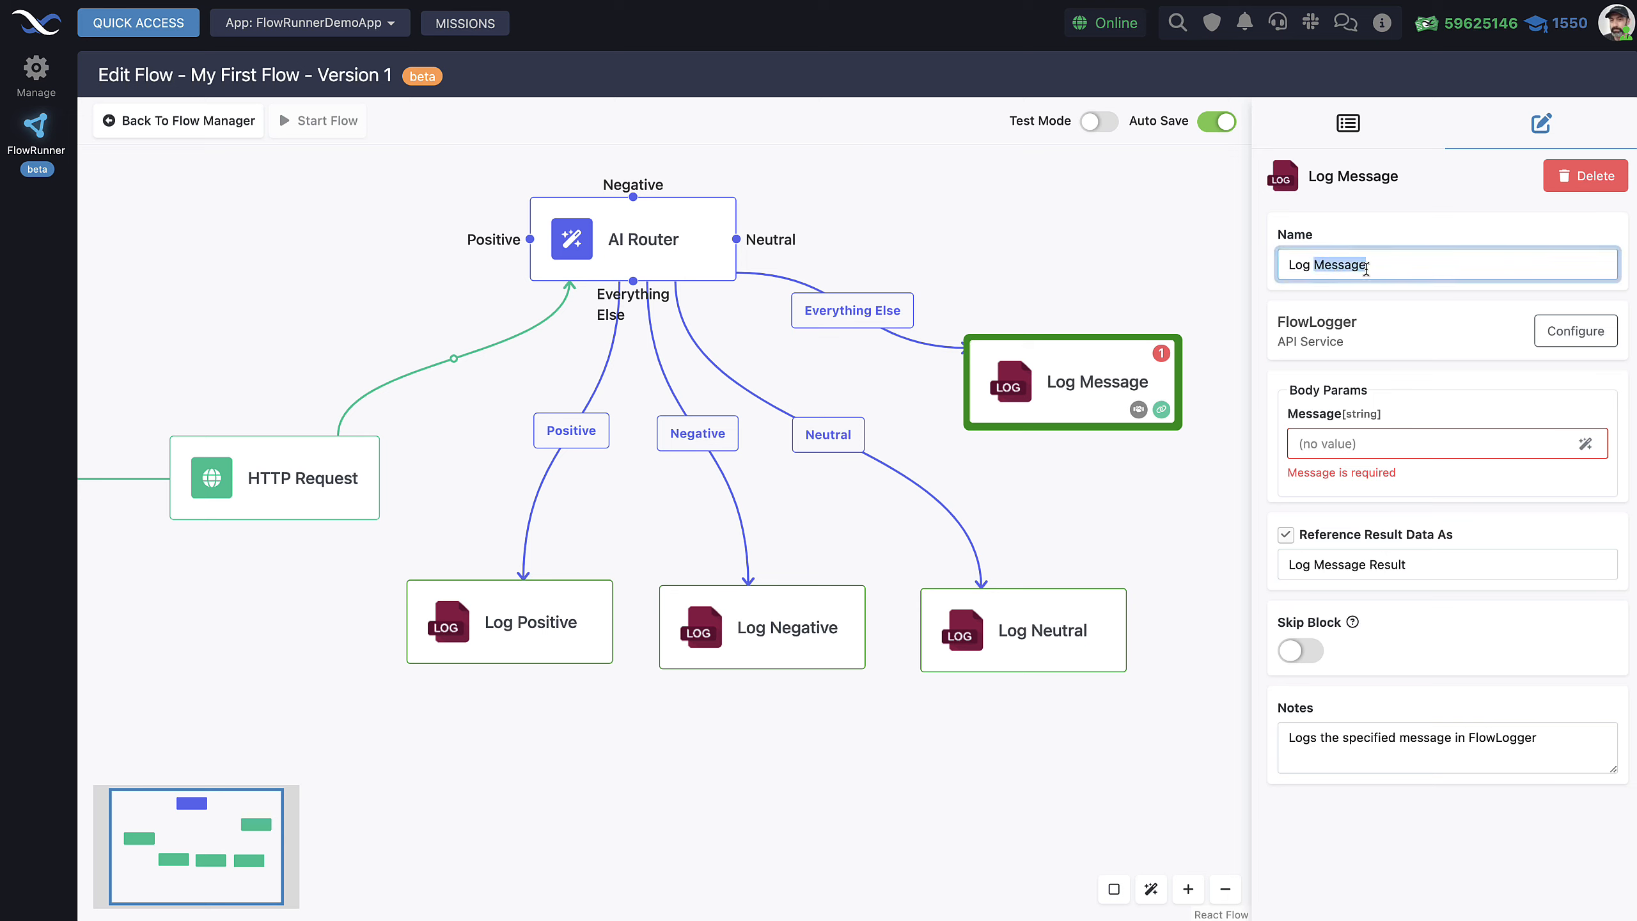
text(Everyt)
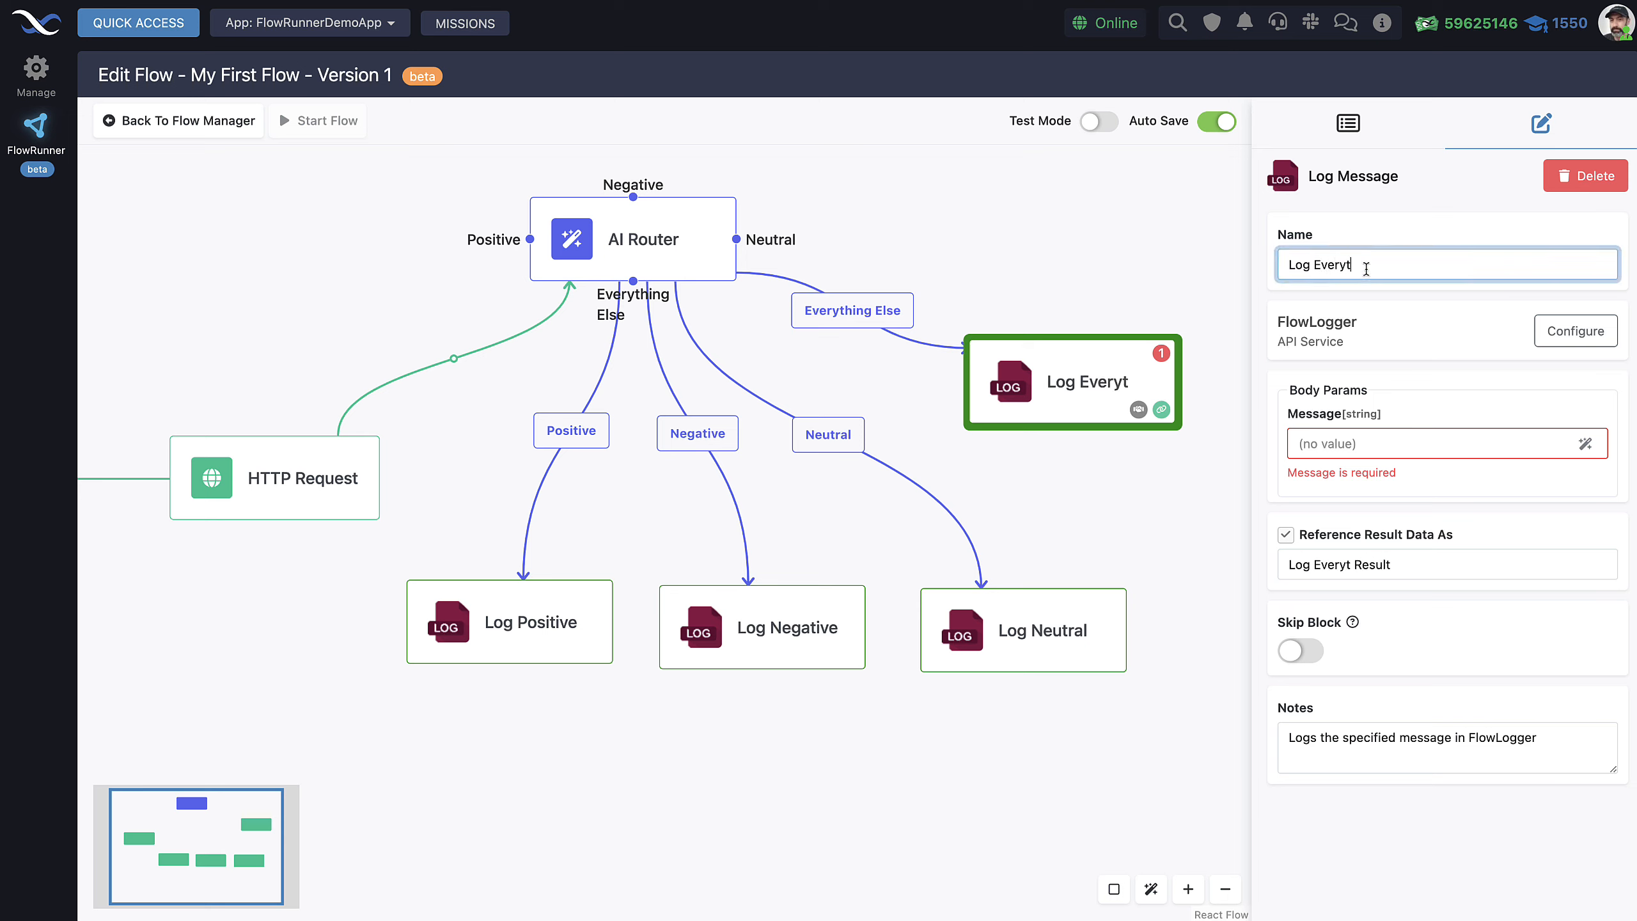
text(hing Else)
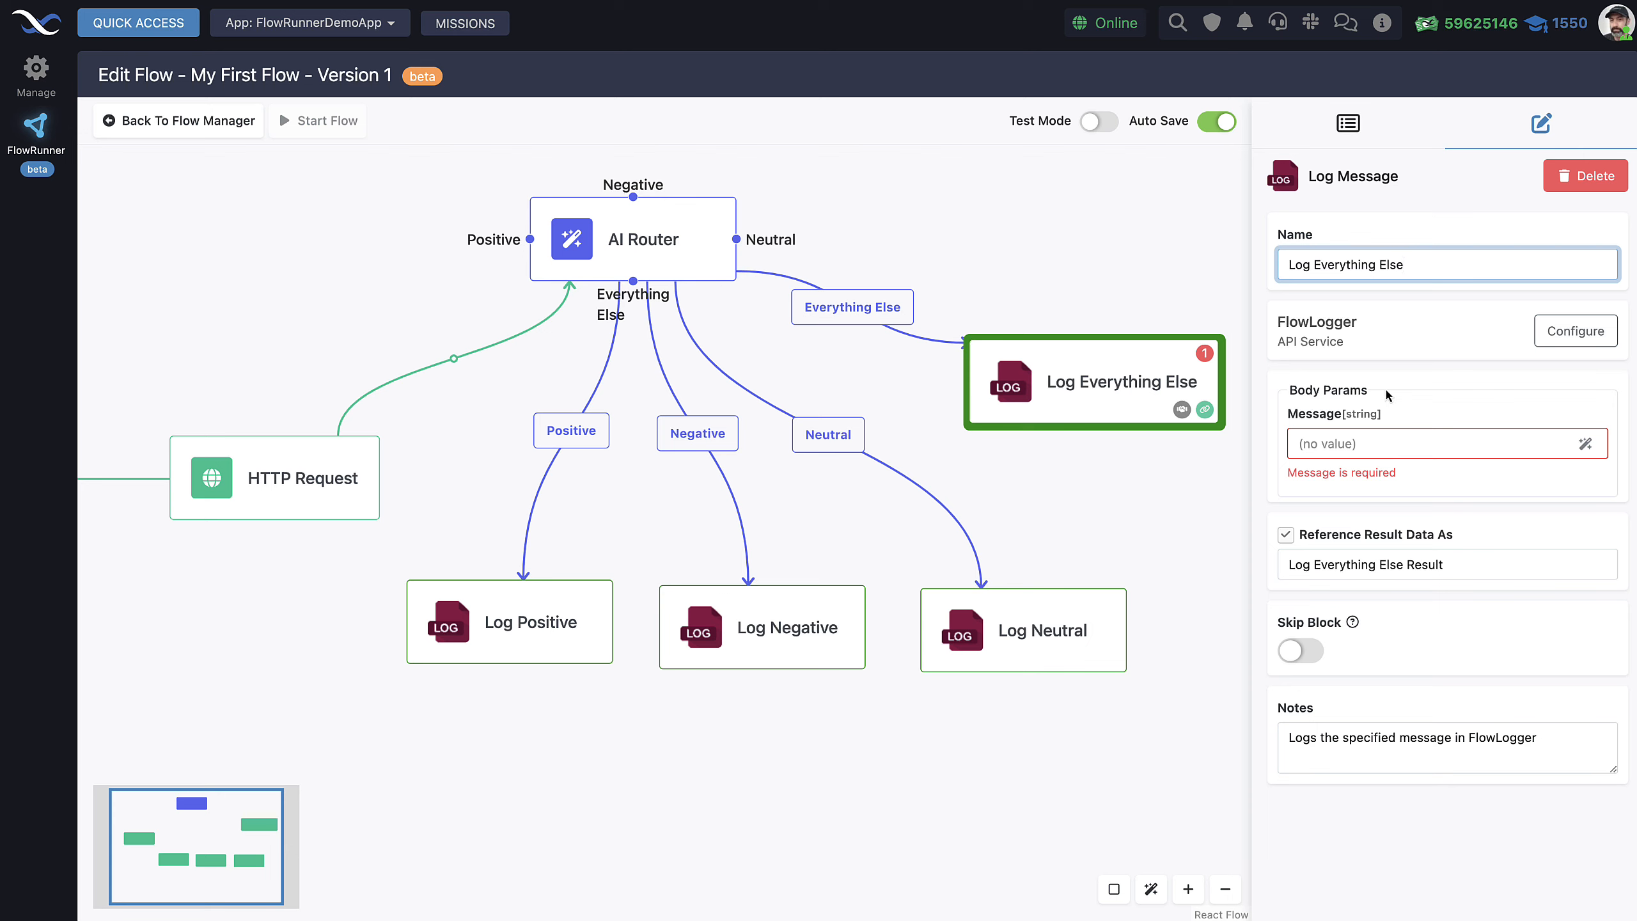
Set the Log Everything Else message to "The AI could not determine the sentiment. AI's response is:".
click(1374, 445)
text(The AI could not determine the sentiment. AI)
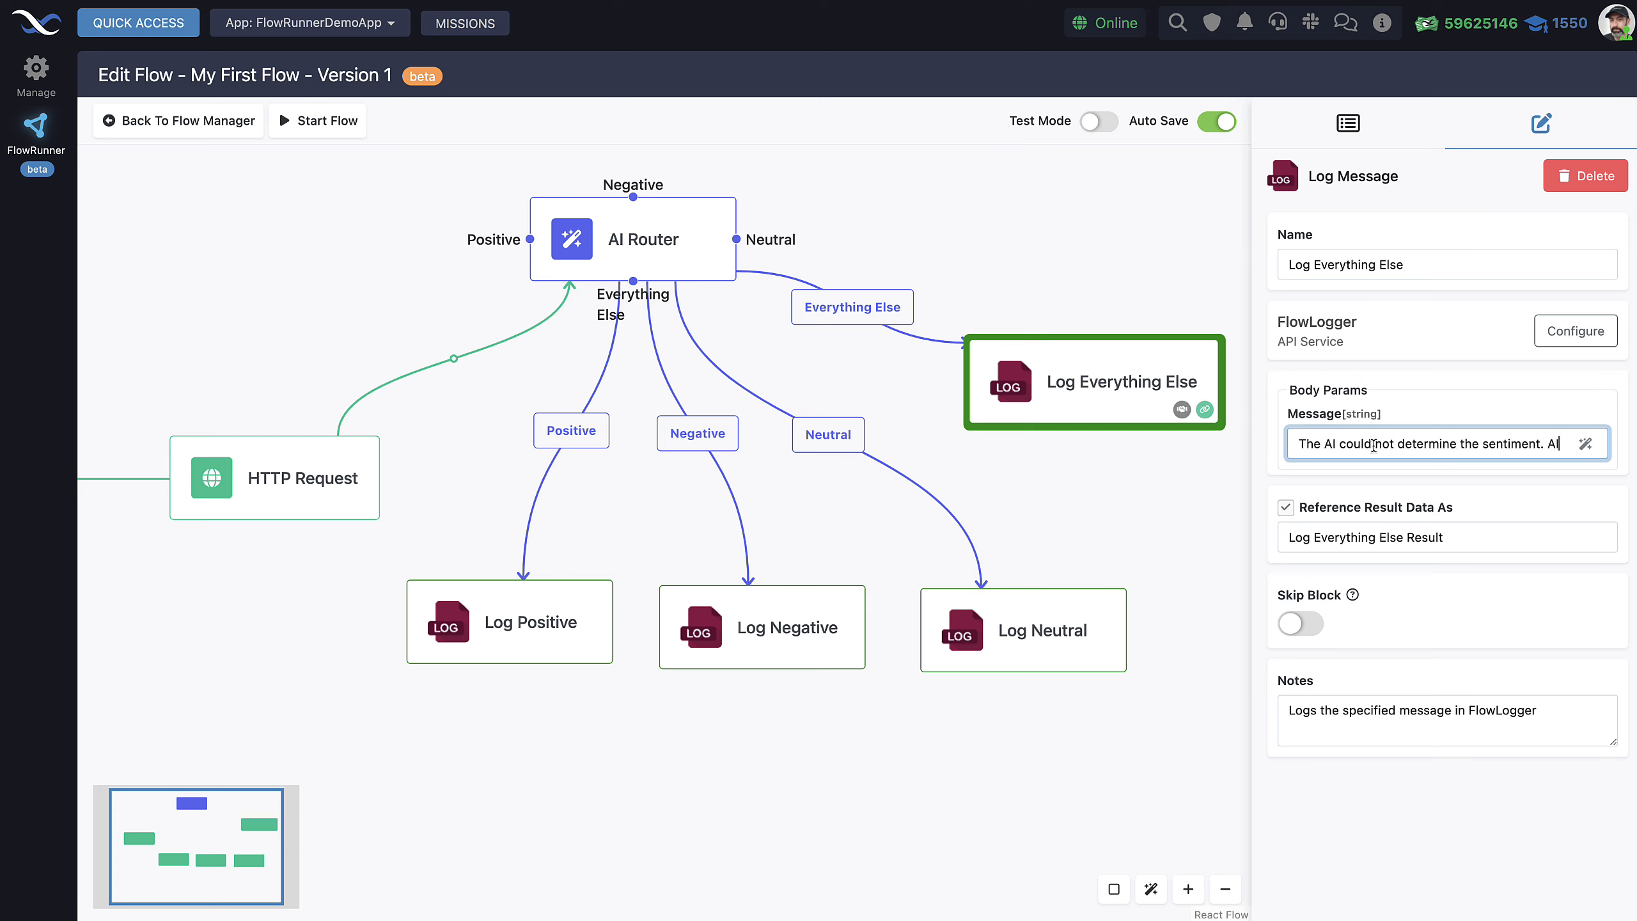
text(s response )
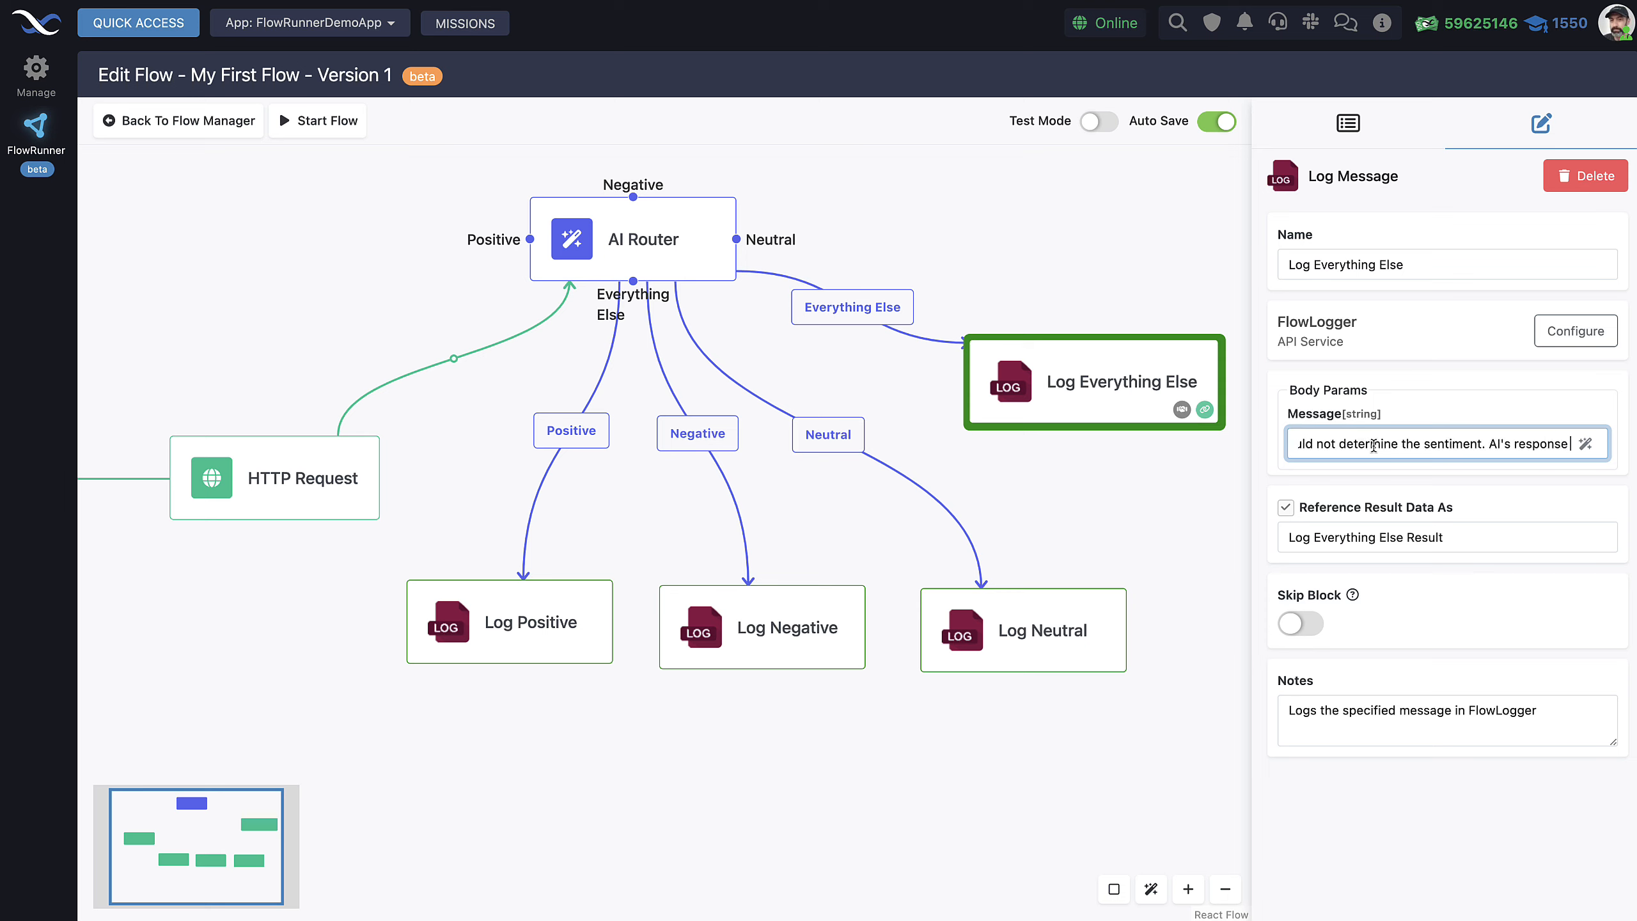
text(is:)
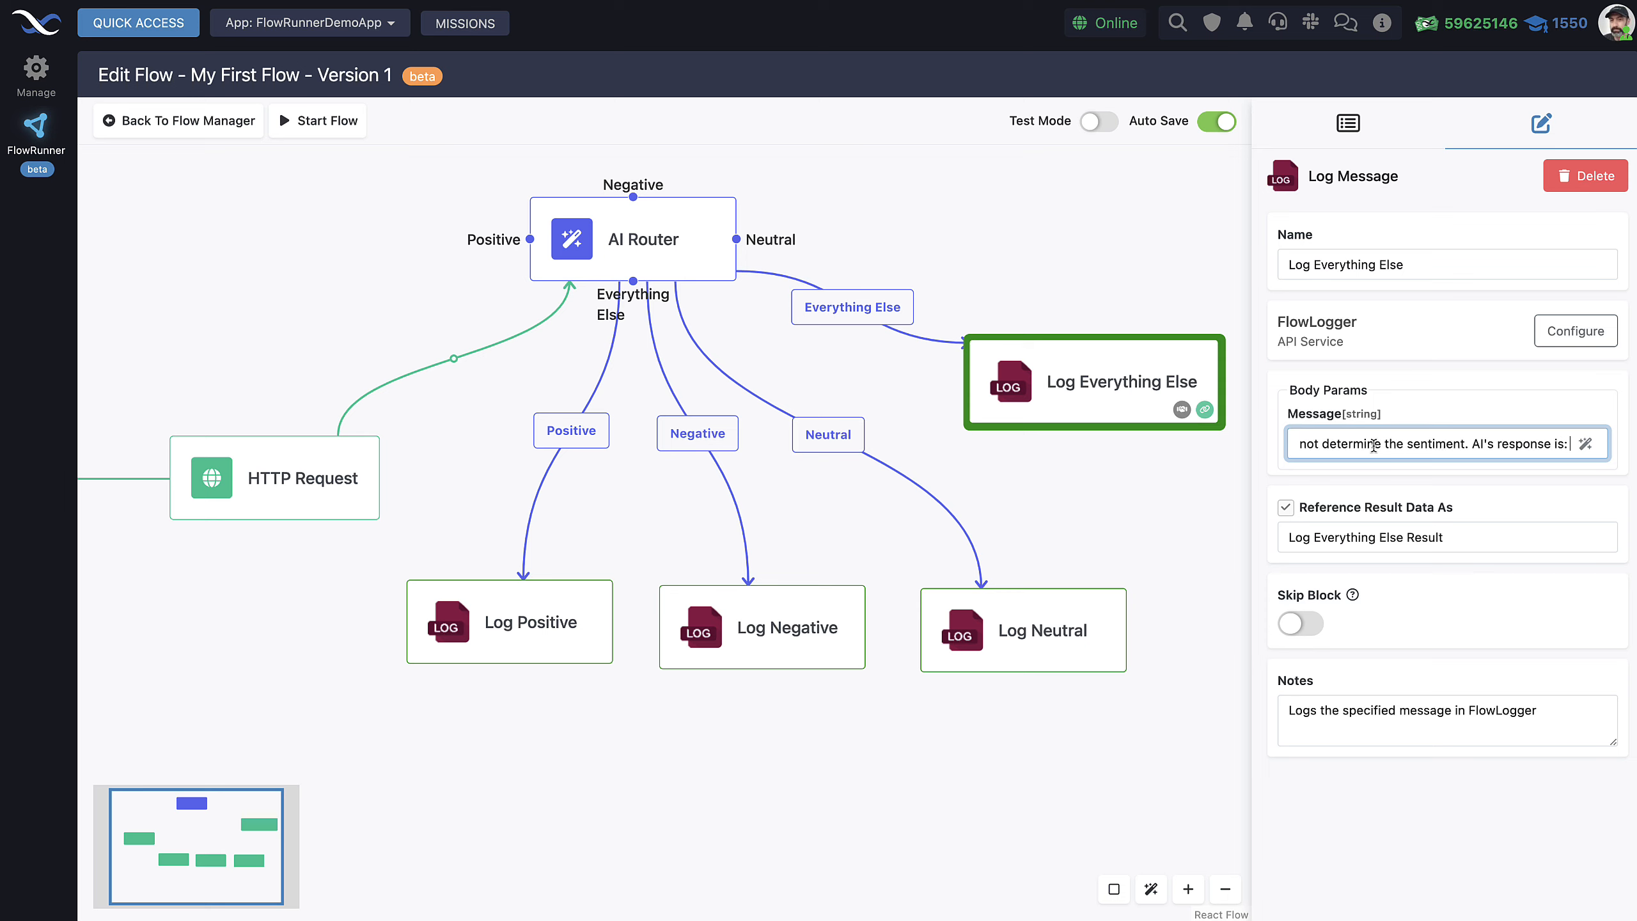
click(1516, 490)
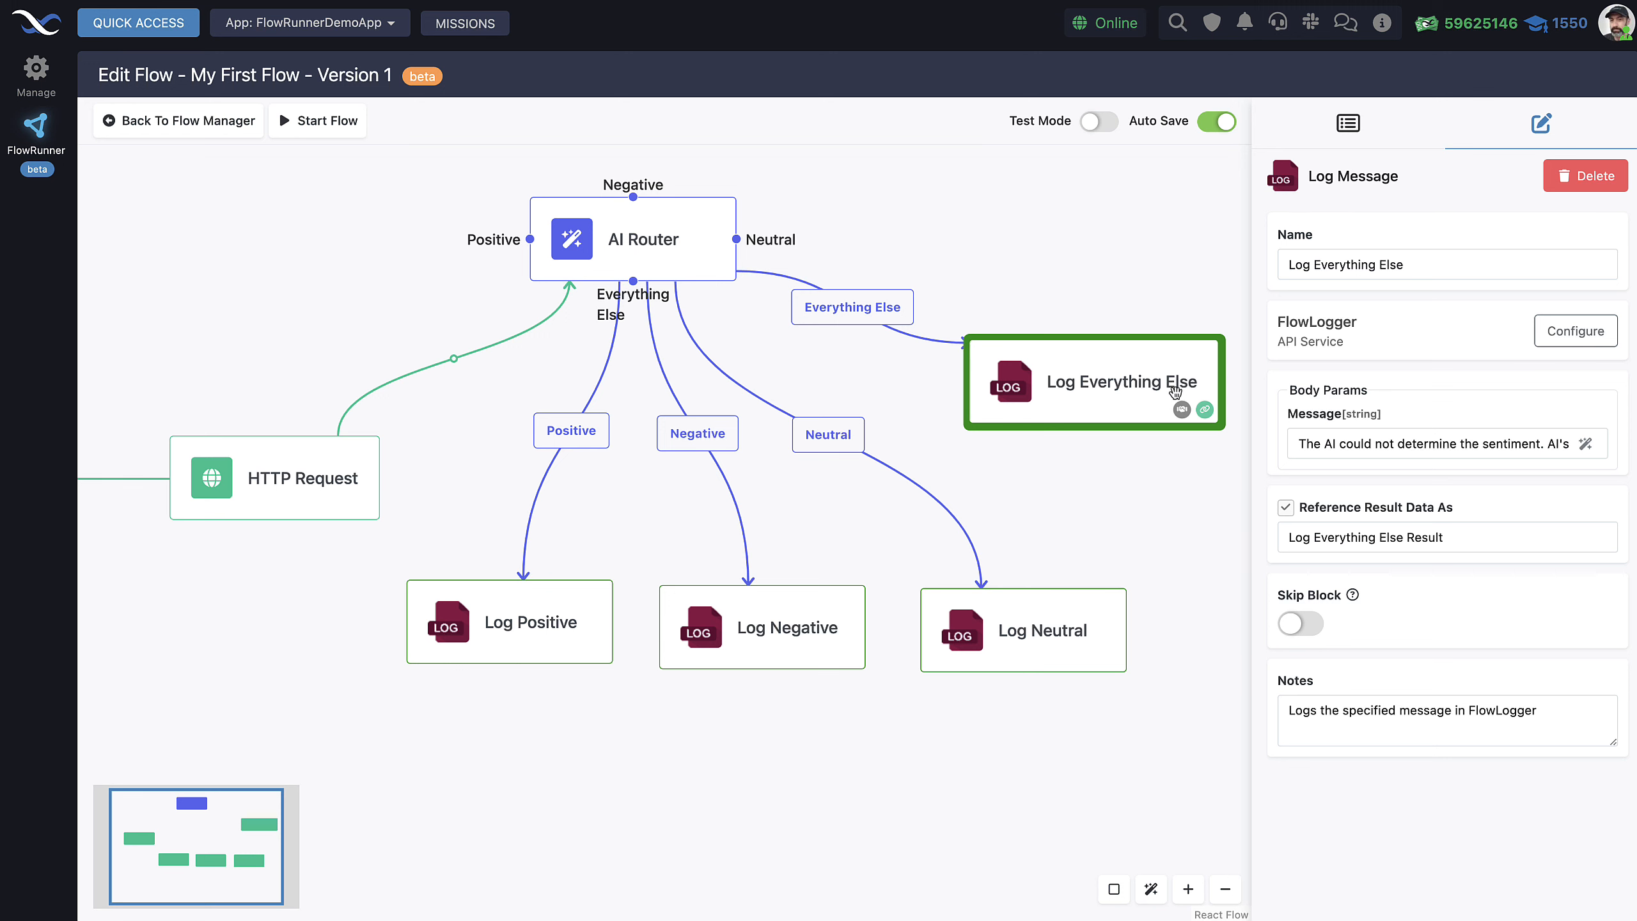
Append the AI Router Result's "decision" property to the Log Everything Else message expression and apply it.
click(1586, 445)
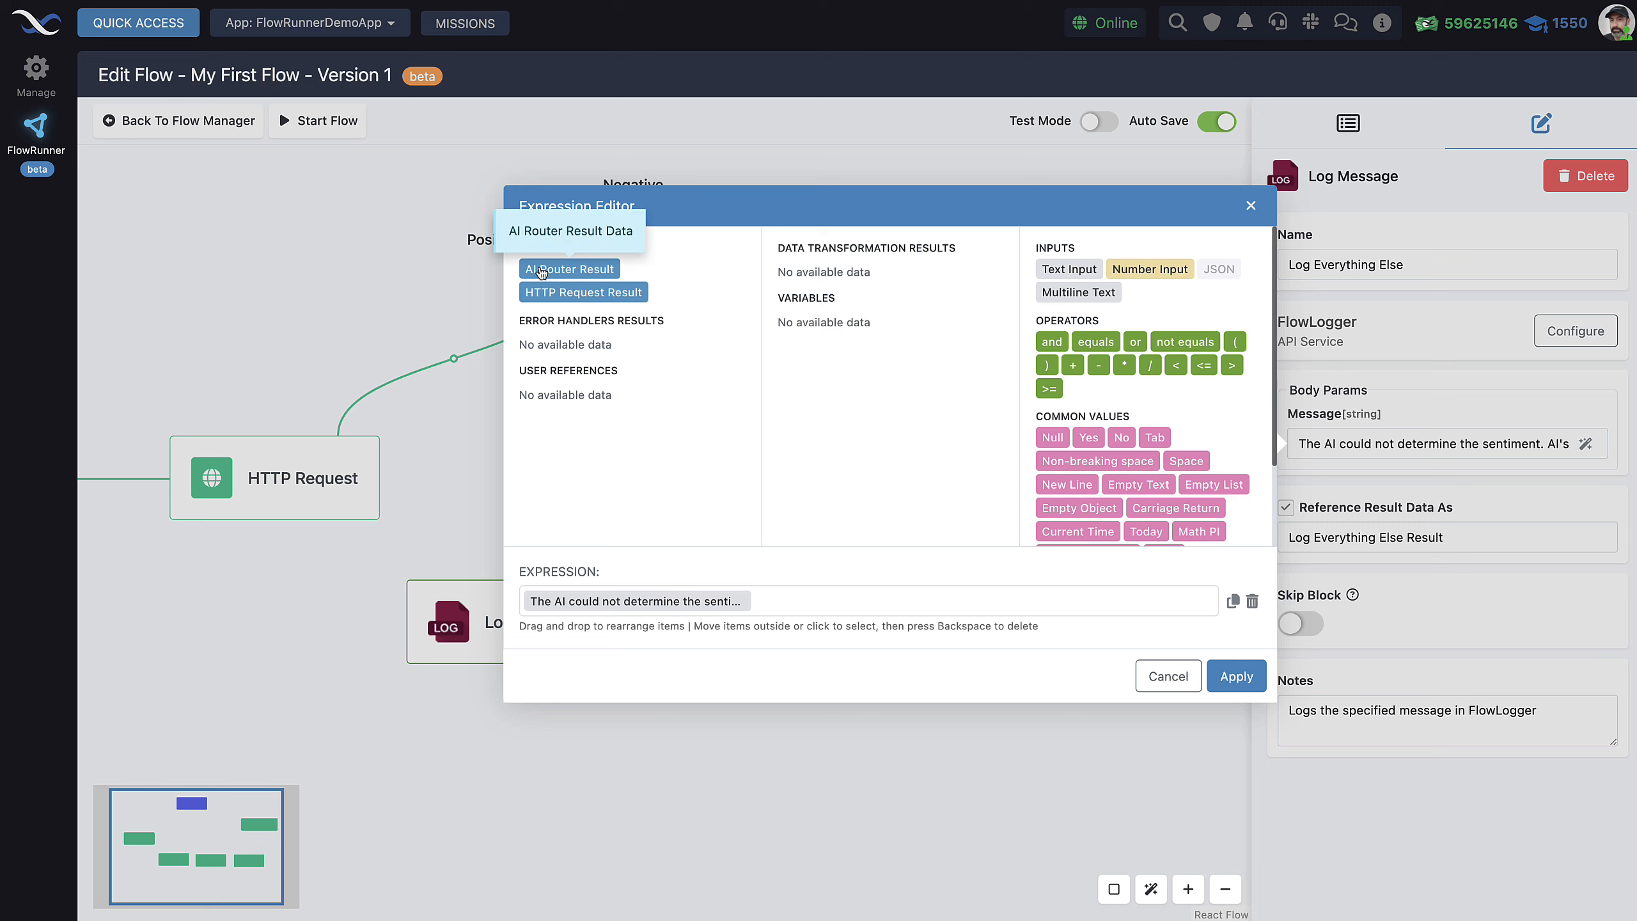
drag(586, 273, 840, 608)
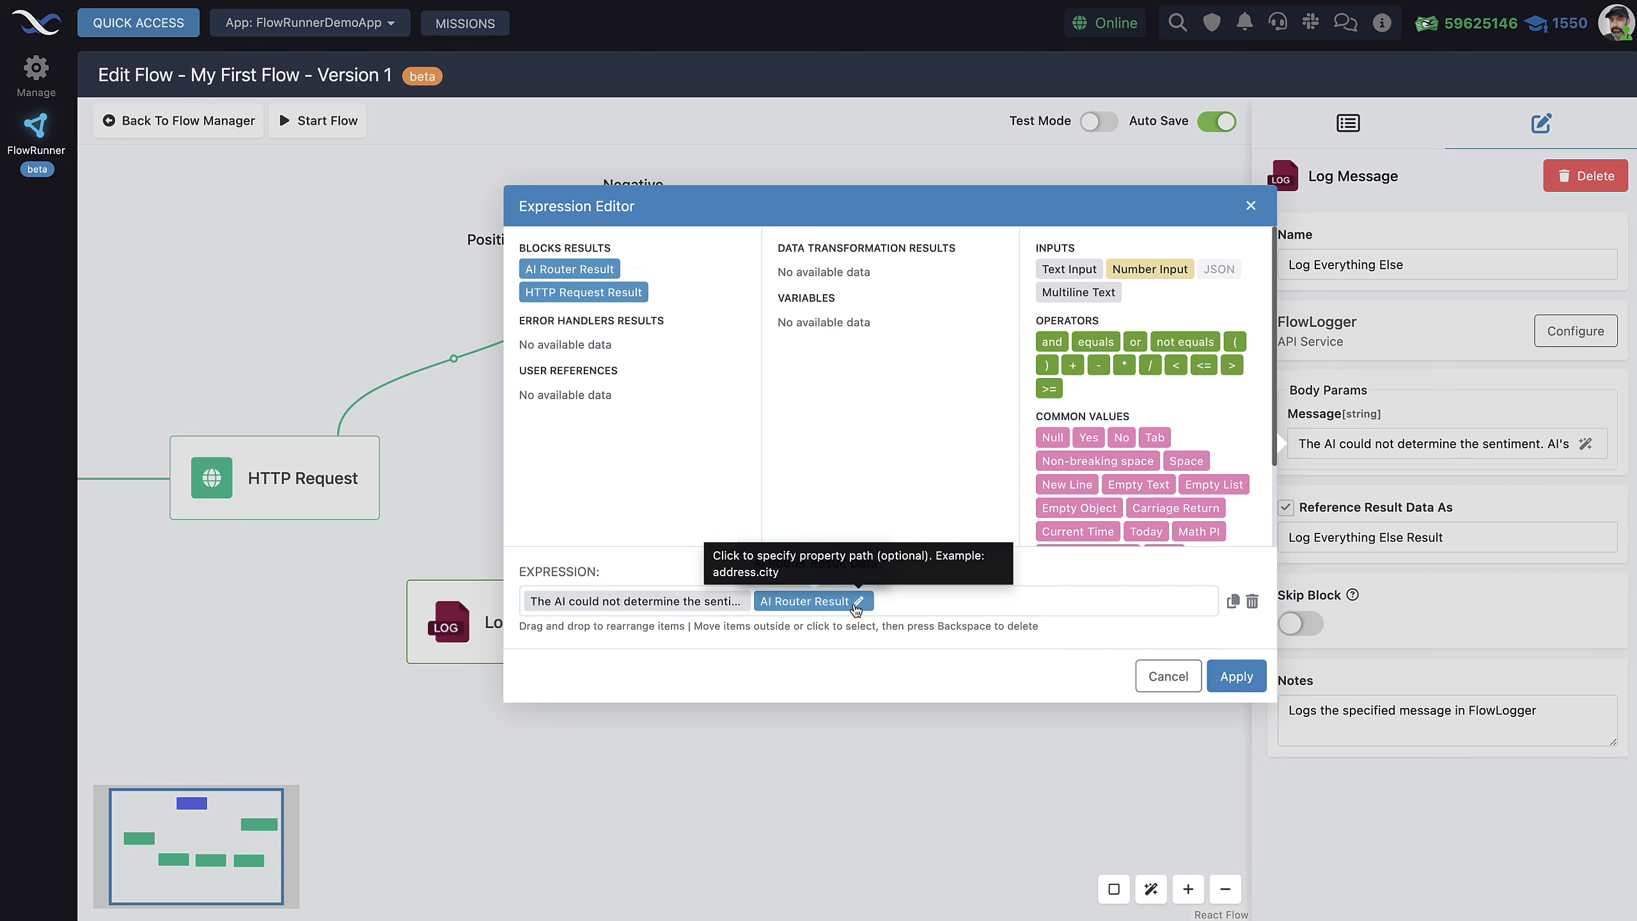
click(858, 601)
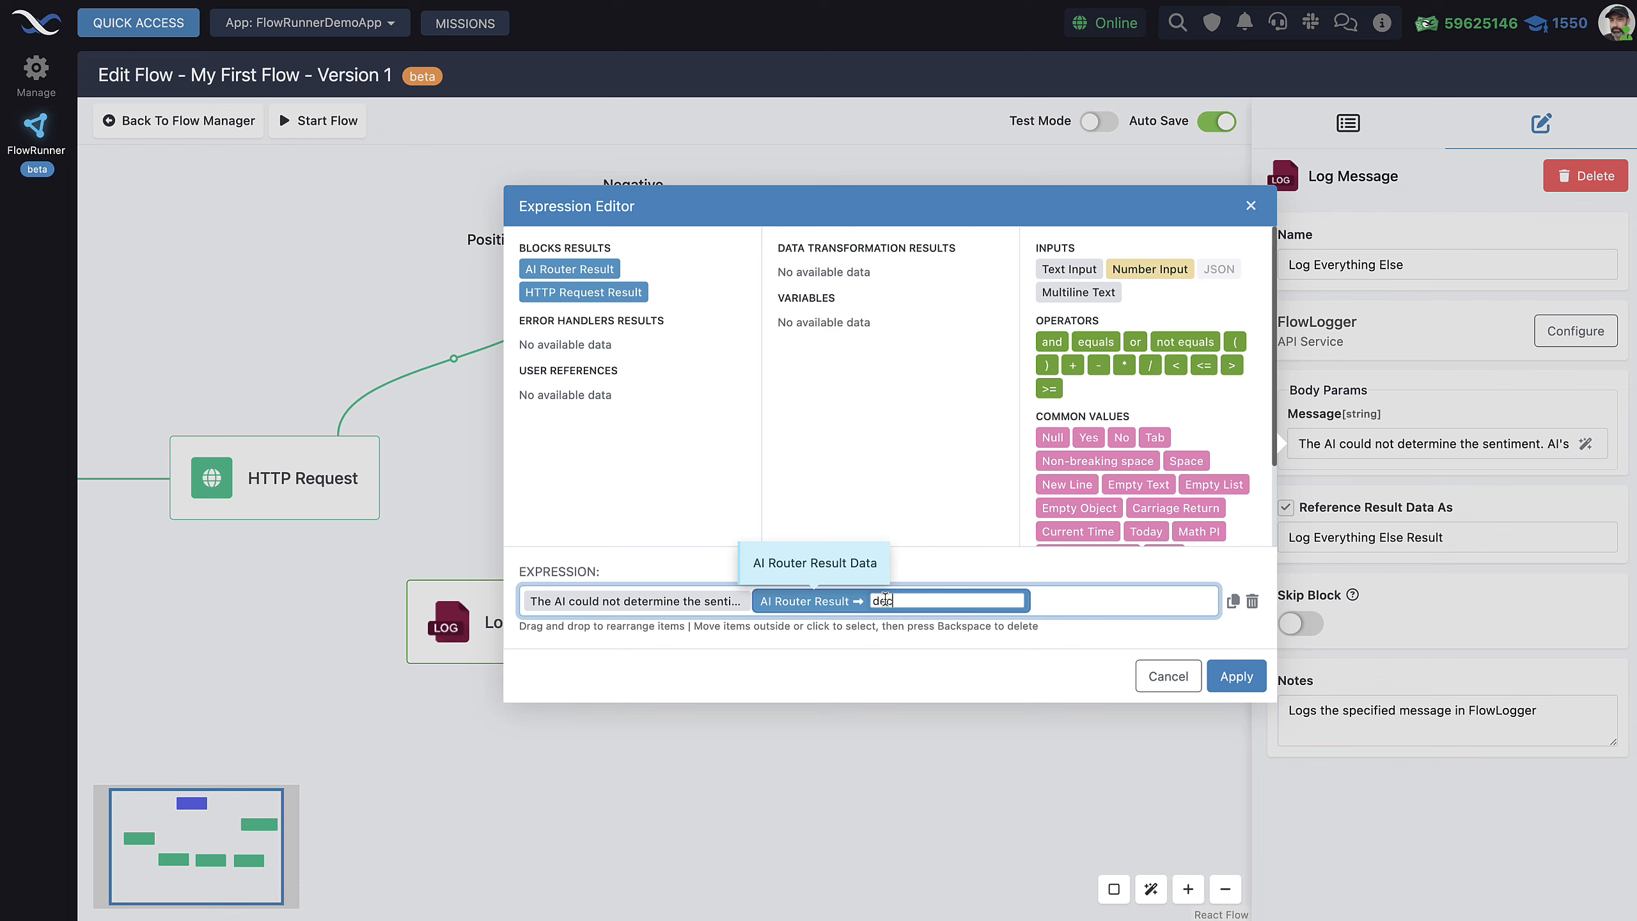
text(decision)
key(Return)
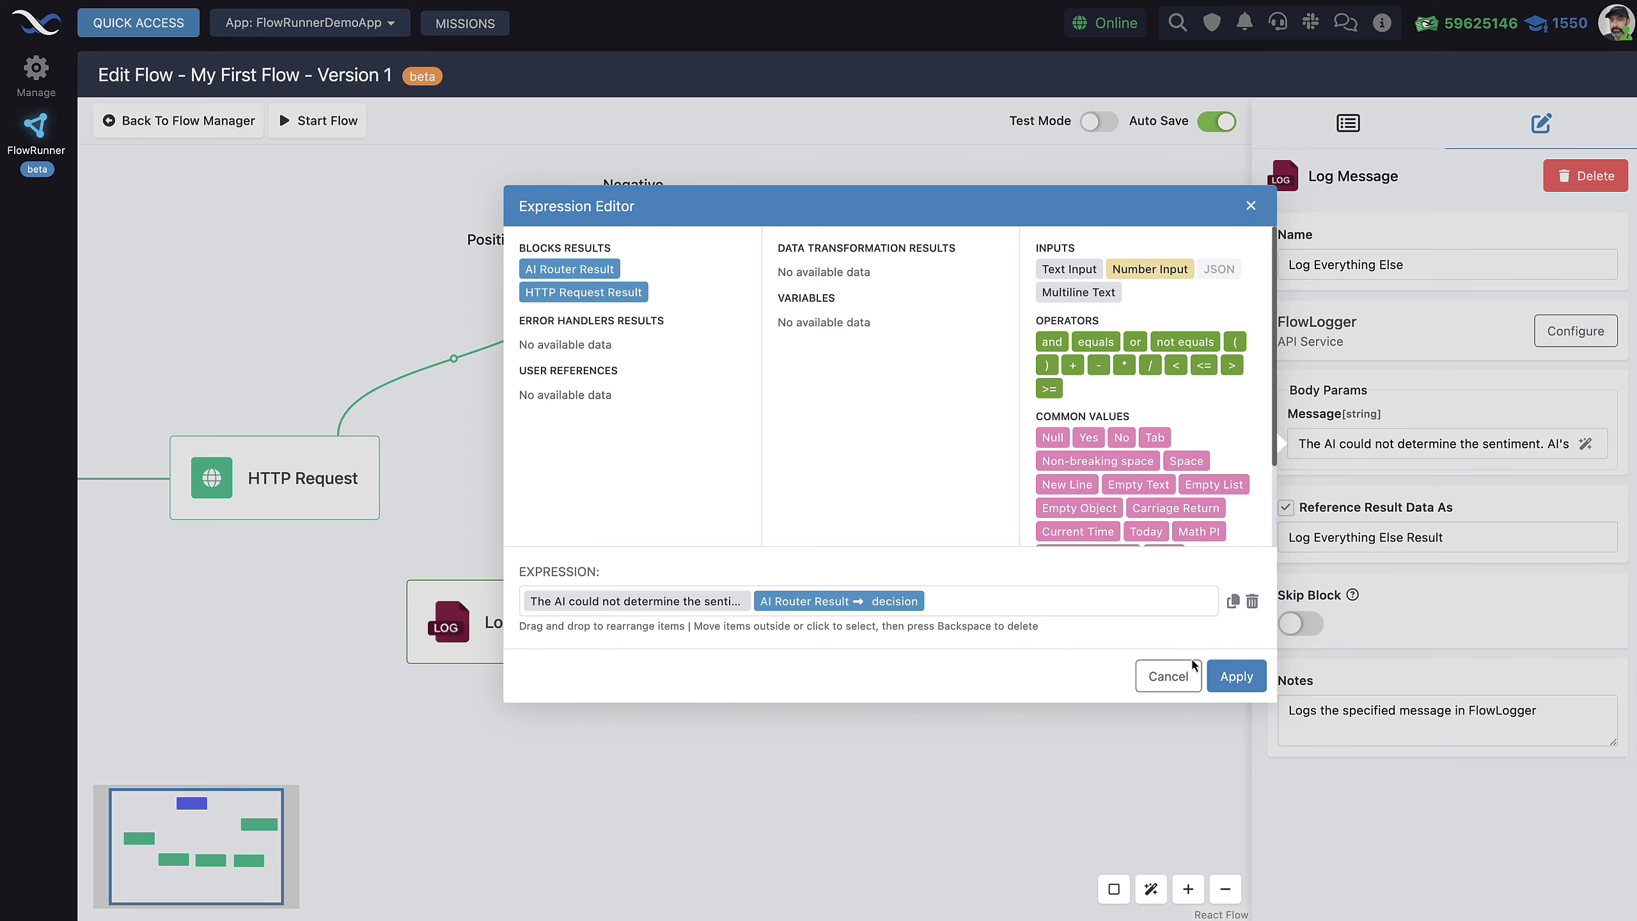
click(1235, 675)
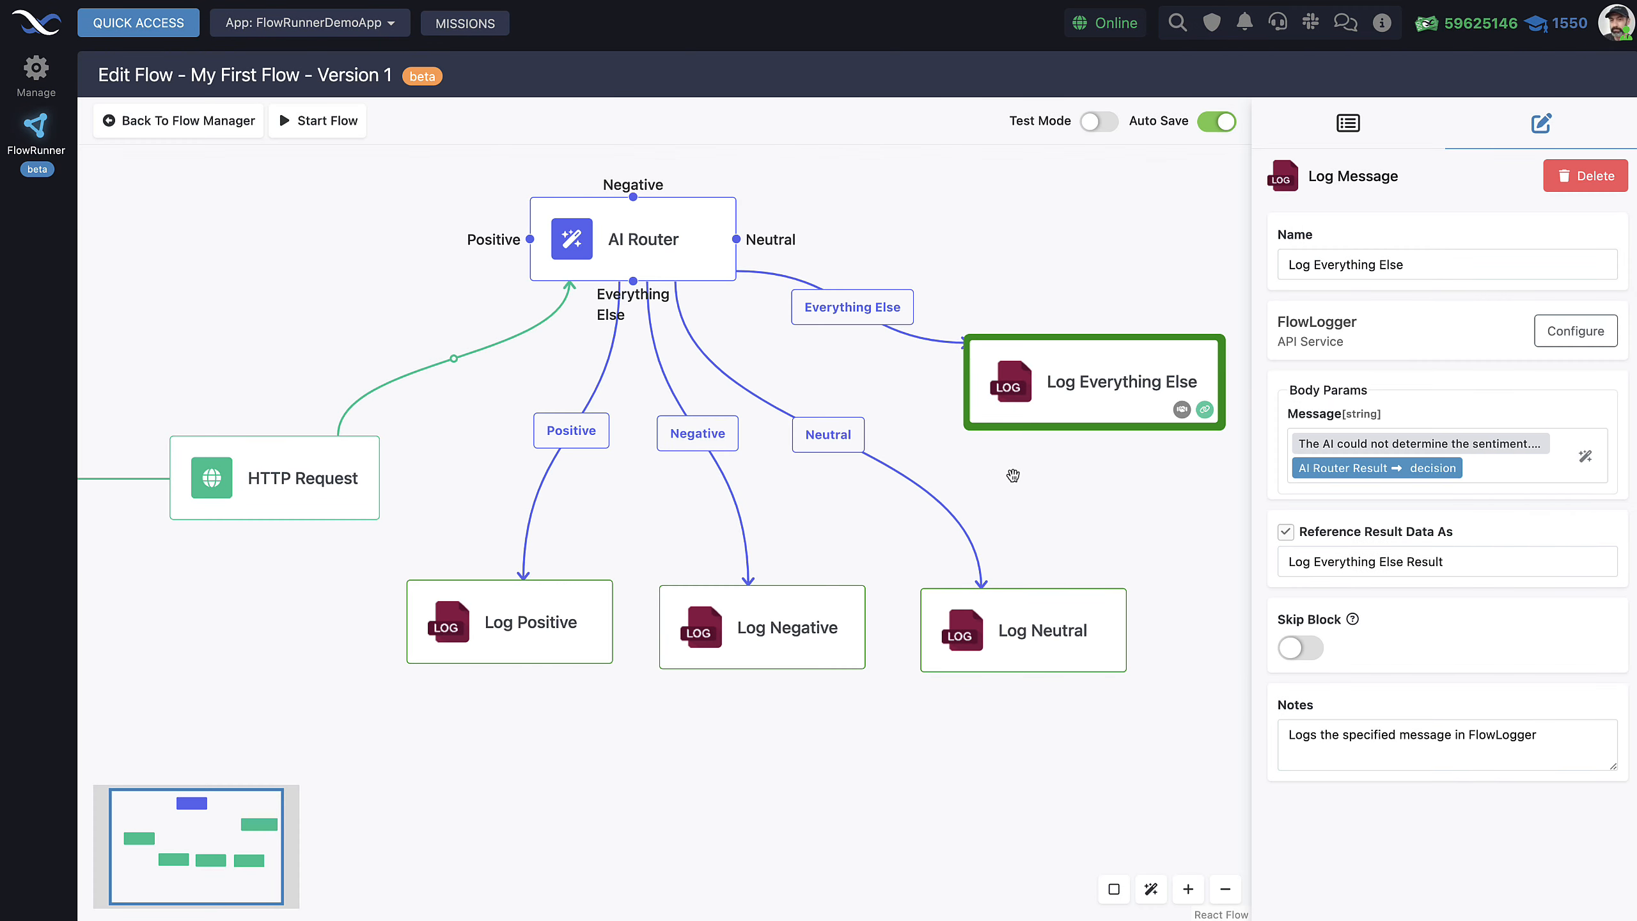
Copy the session code from the FlowLogger page in the separate browser window and move that window out of the way.
drag(1012, 239, 972, 322)
scroll(1010, 269, down, 3)
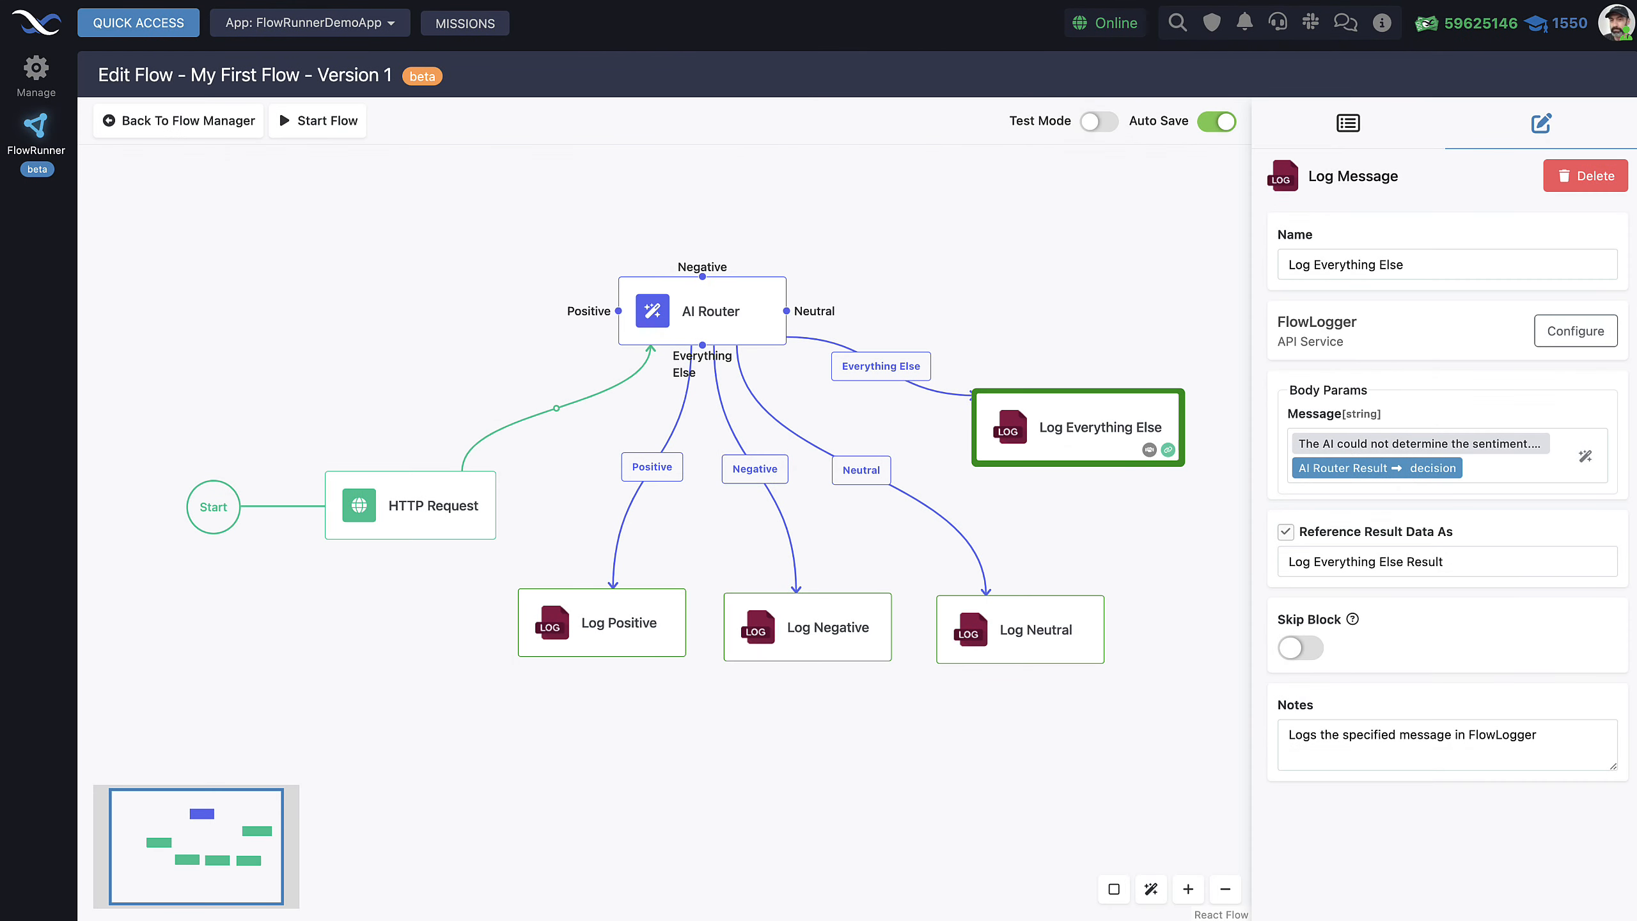
drag(0, 464, 671, 127)
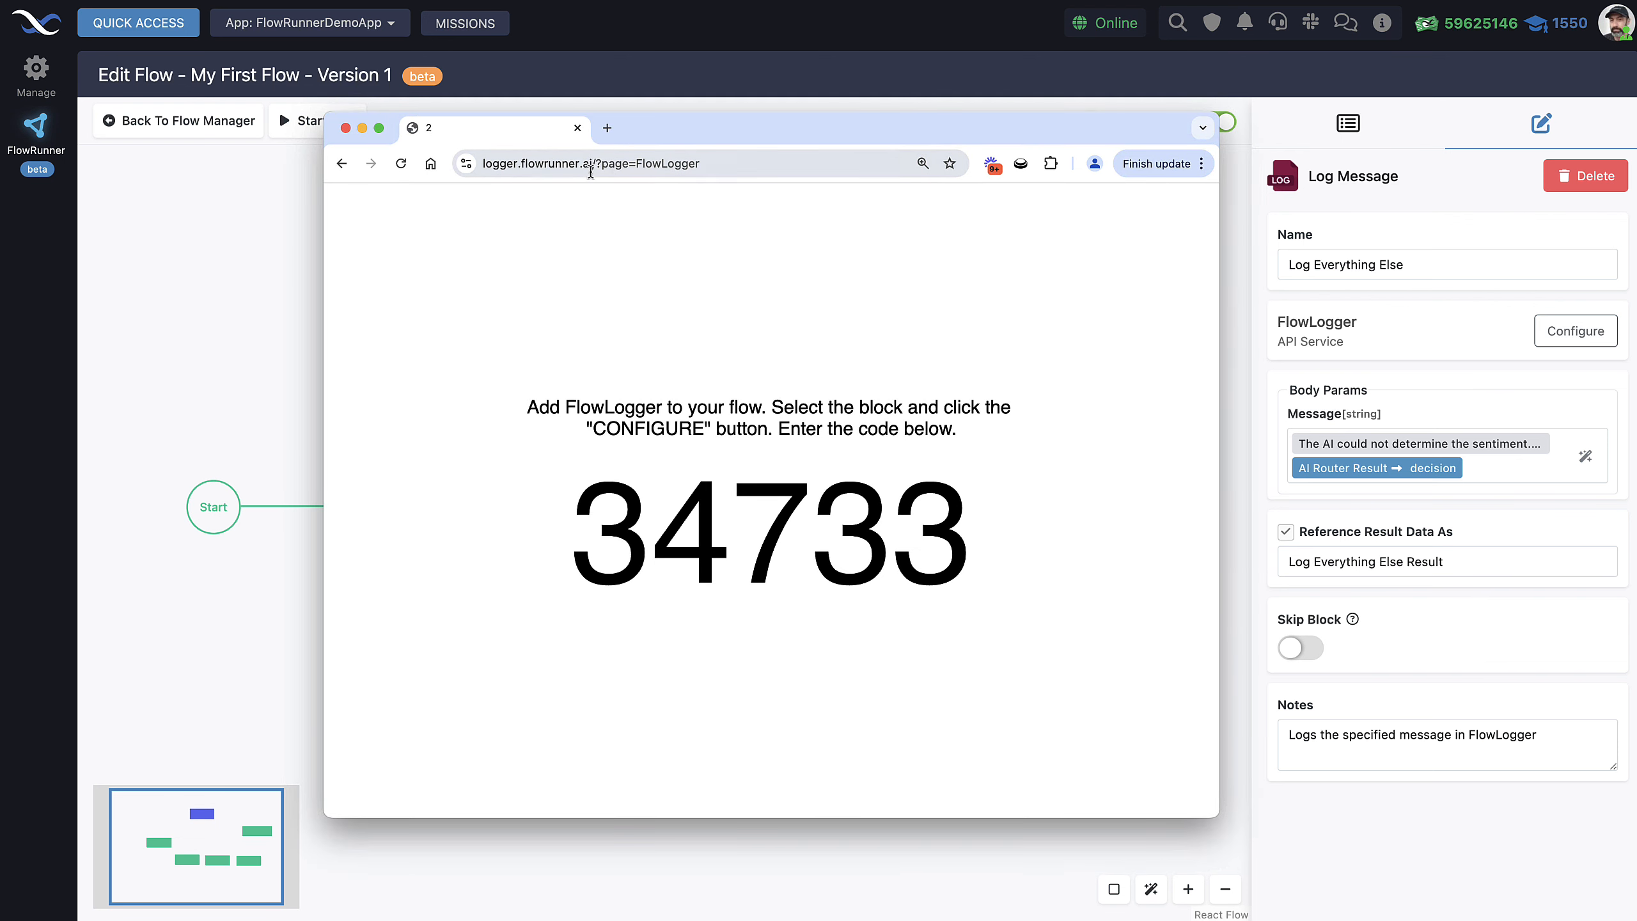
drag(659, 147, 658, 163)
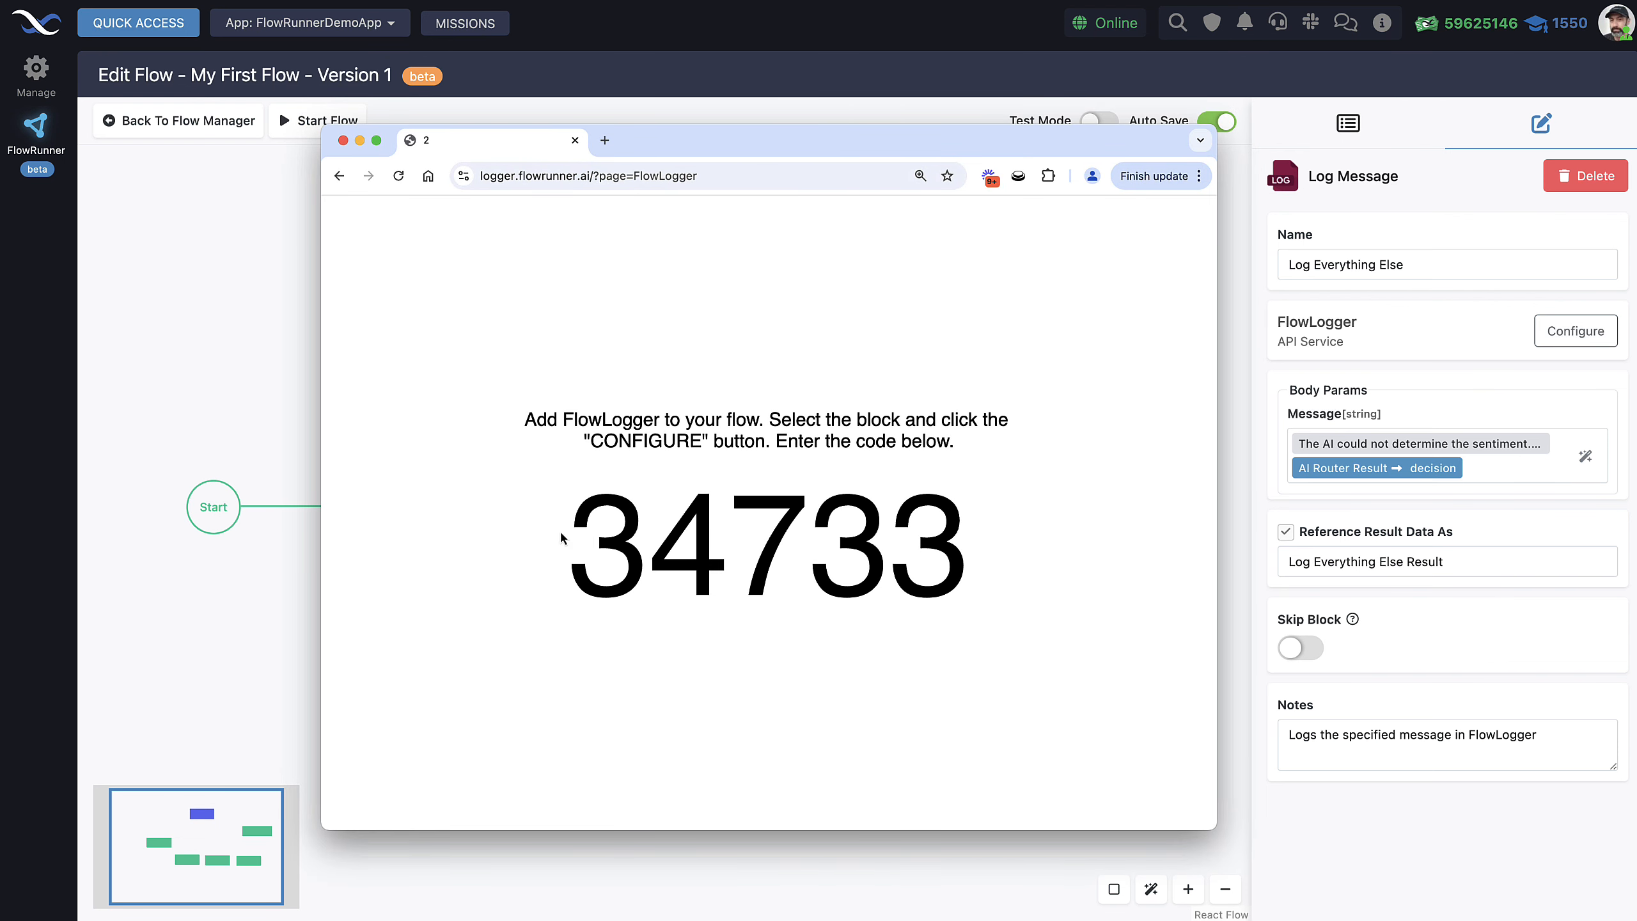
drag(561, 538, 955, 542)
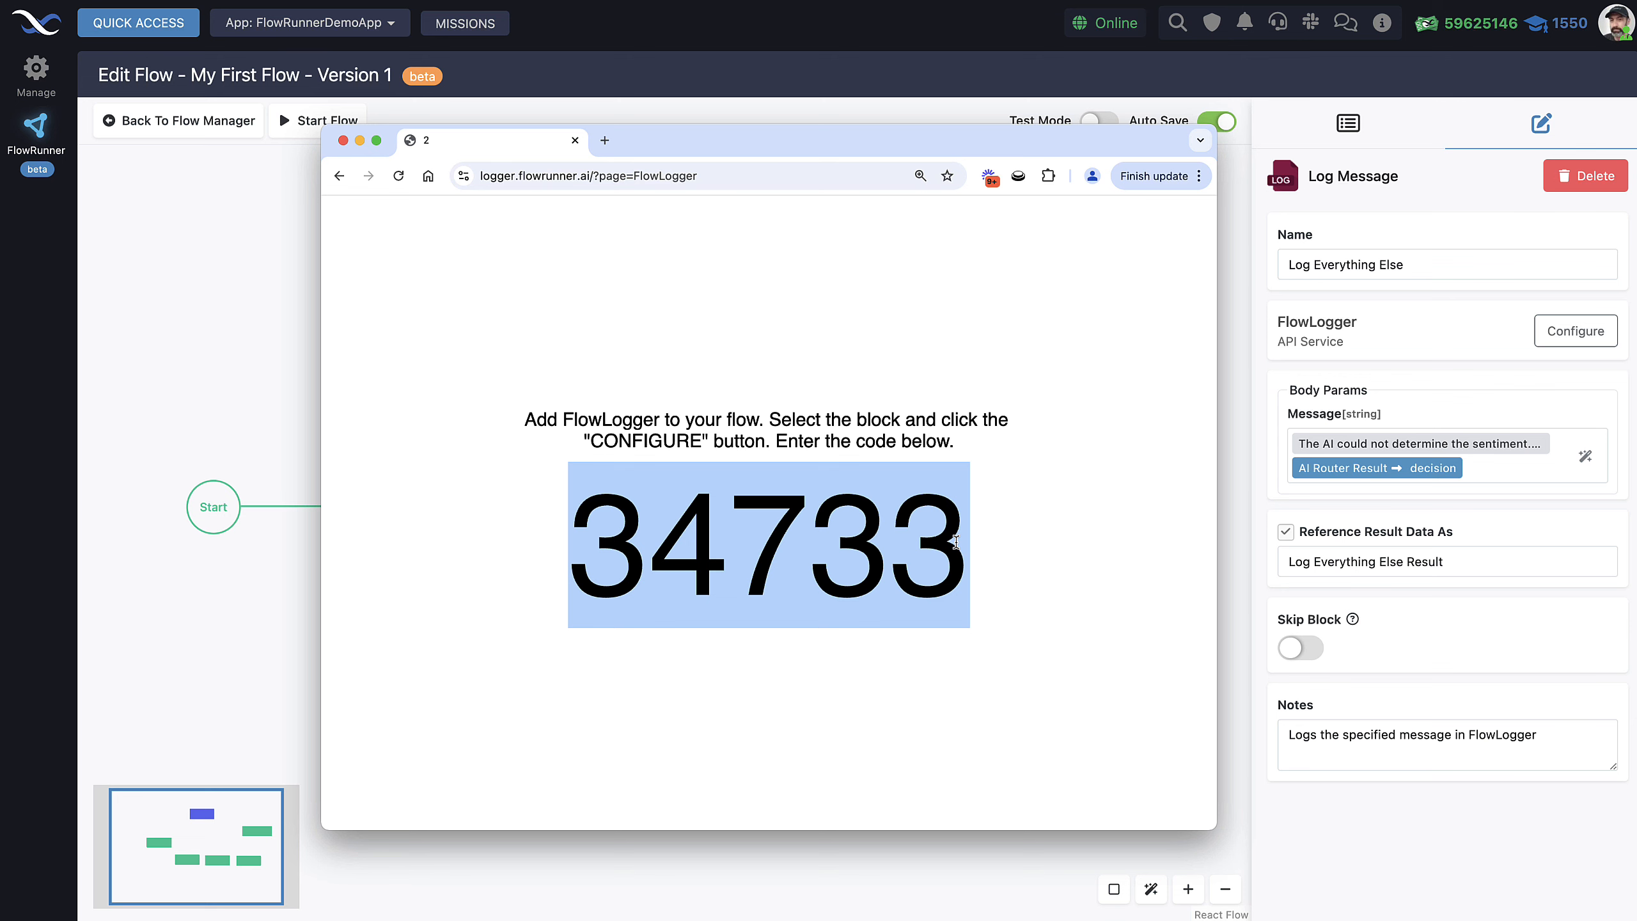
drag(922, 153, 0, 157)
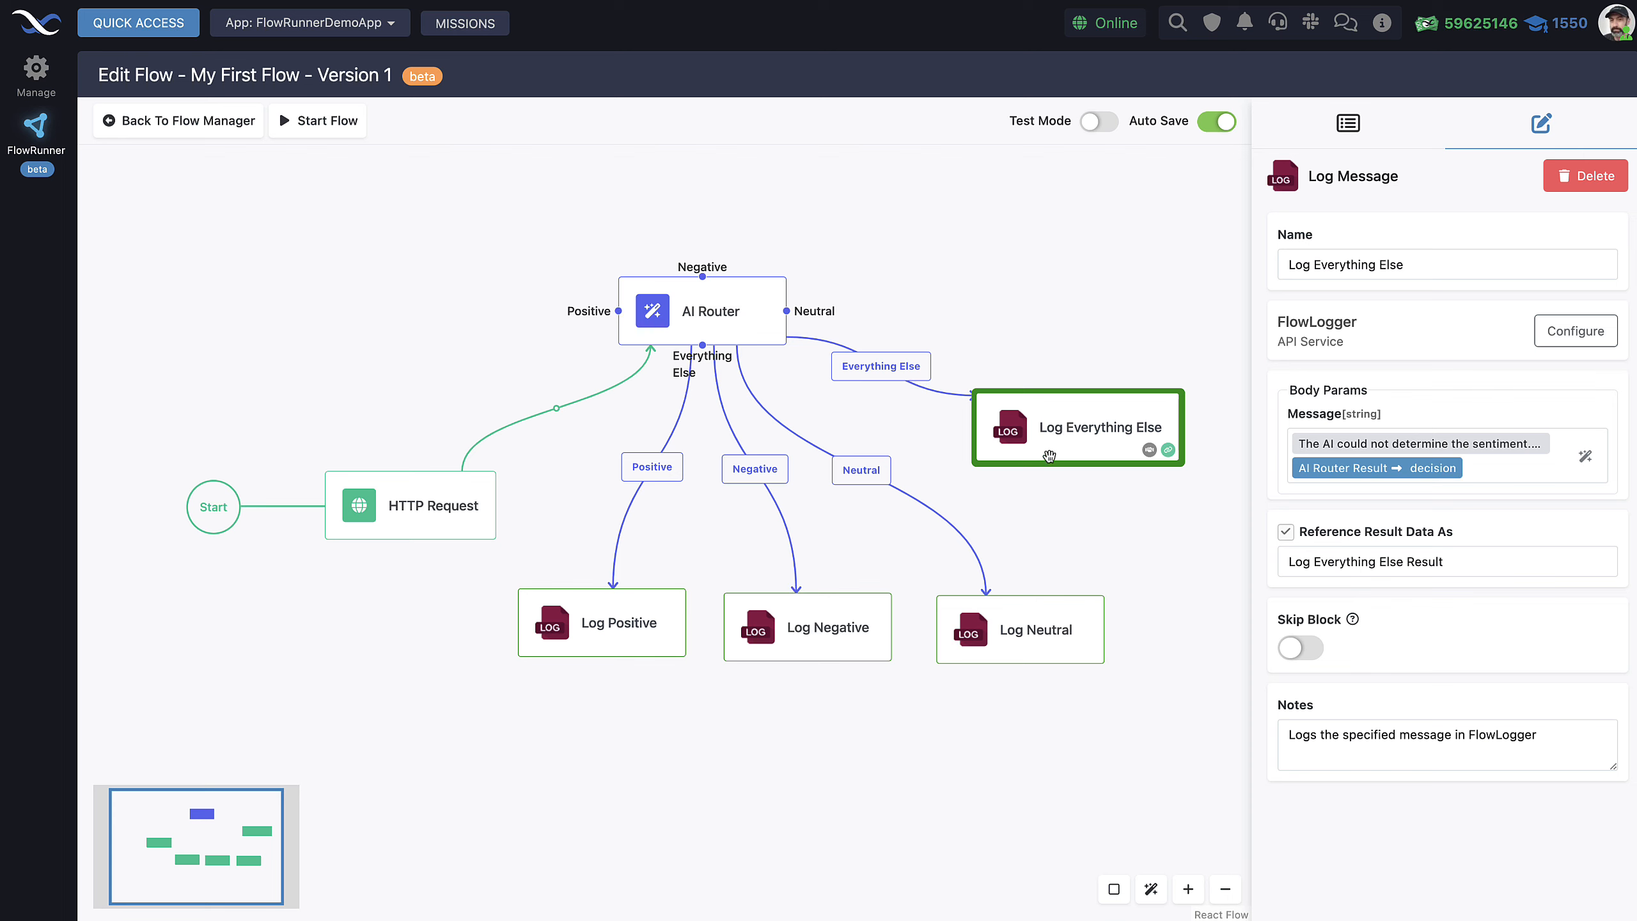
Enter the copied session code in the FlowLogger API service configuration and save it.
click(1575, 331)
click(742, 180)
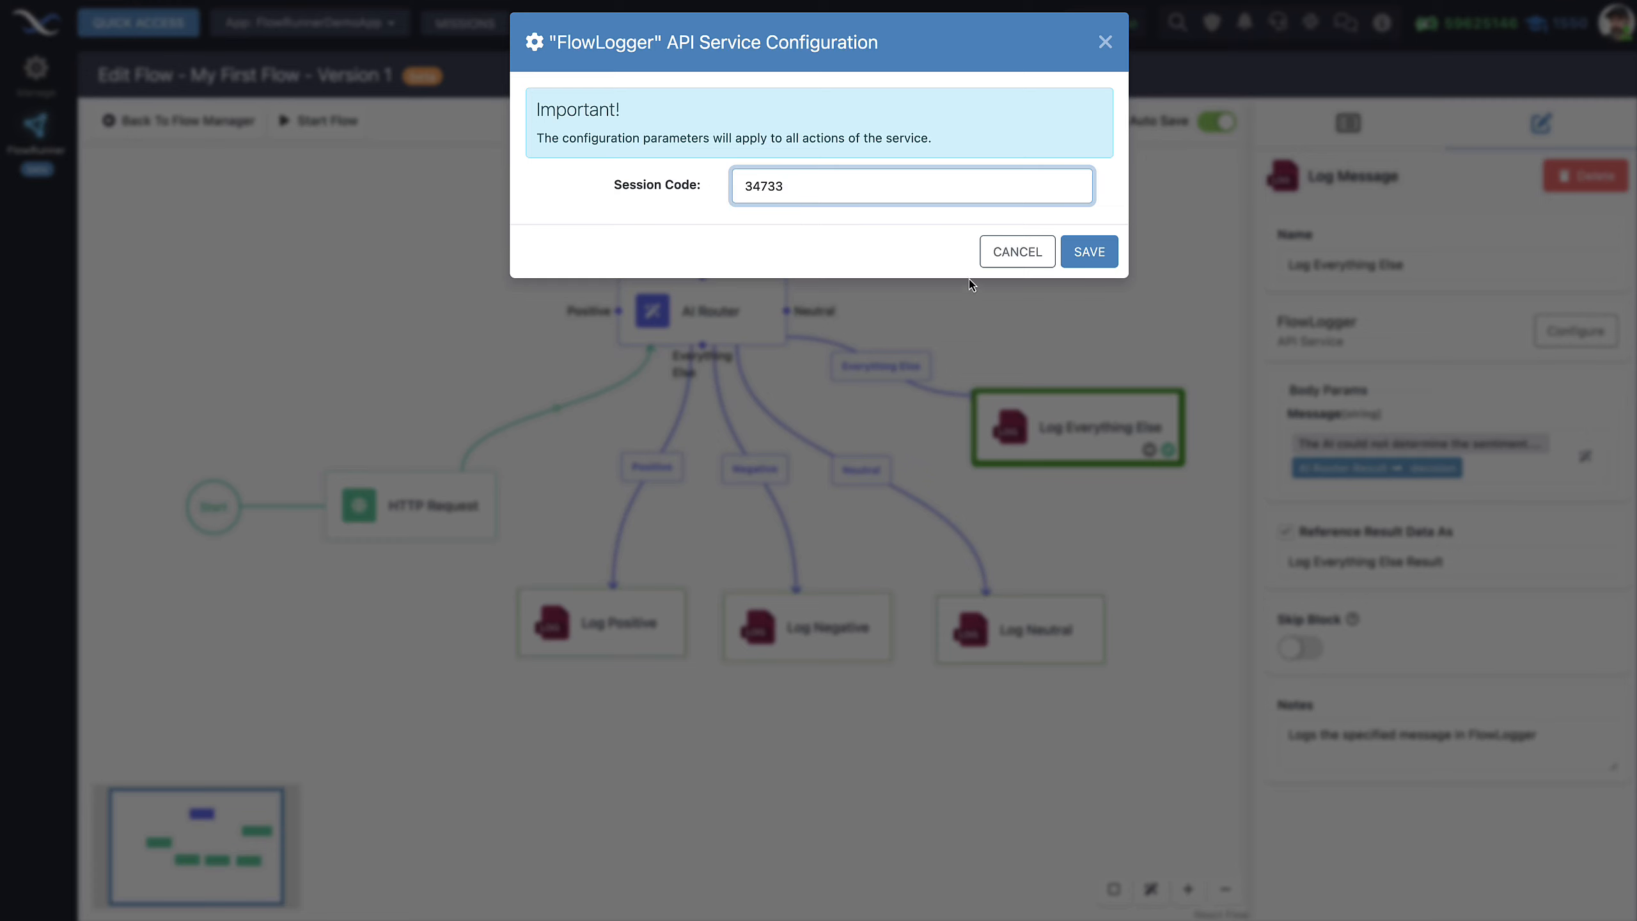
click(1076, 267)
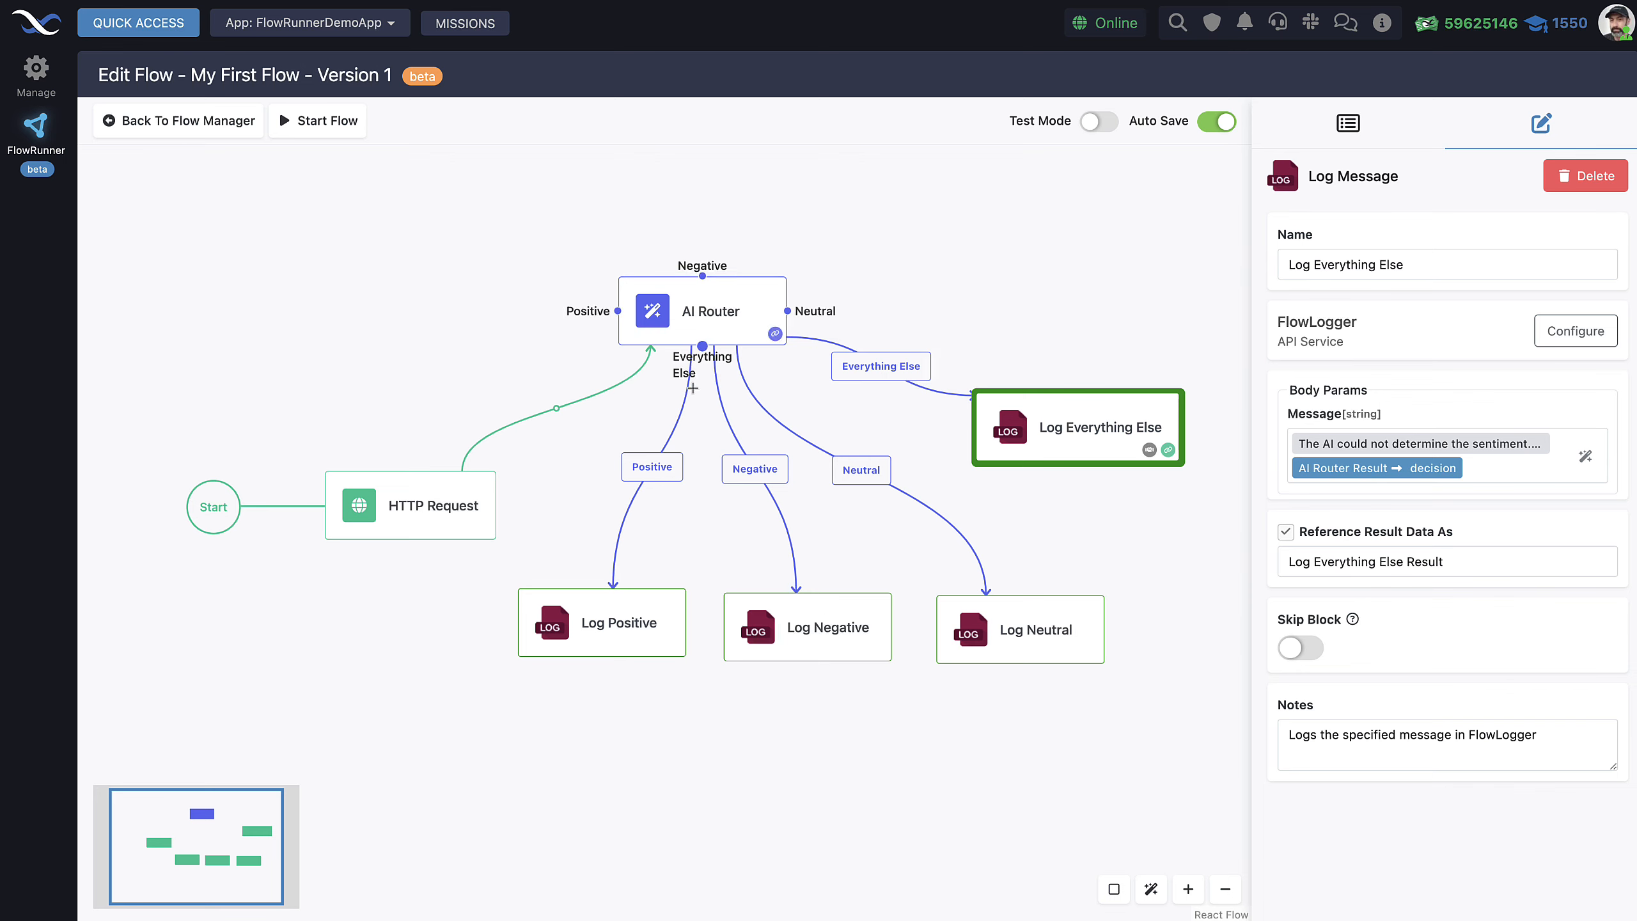
Rearrange the canvas with HTTP Request above the AI Router and the Positive, Negative and Neutral log blocks spread out below it.
drag(371, 514, 372, 211)
scroll(998, 321, up, 5)
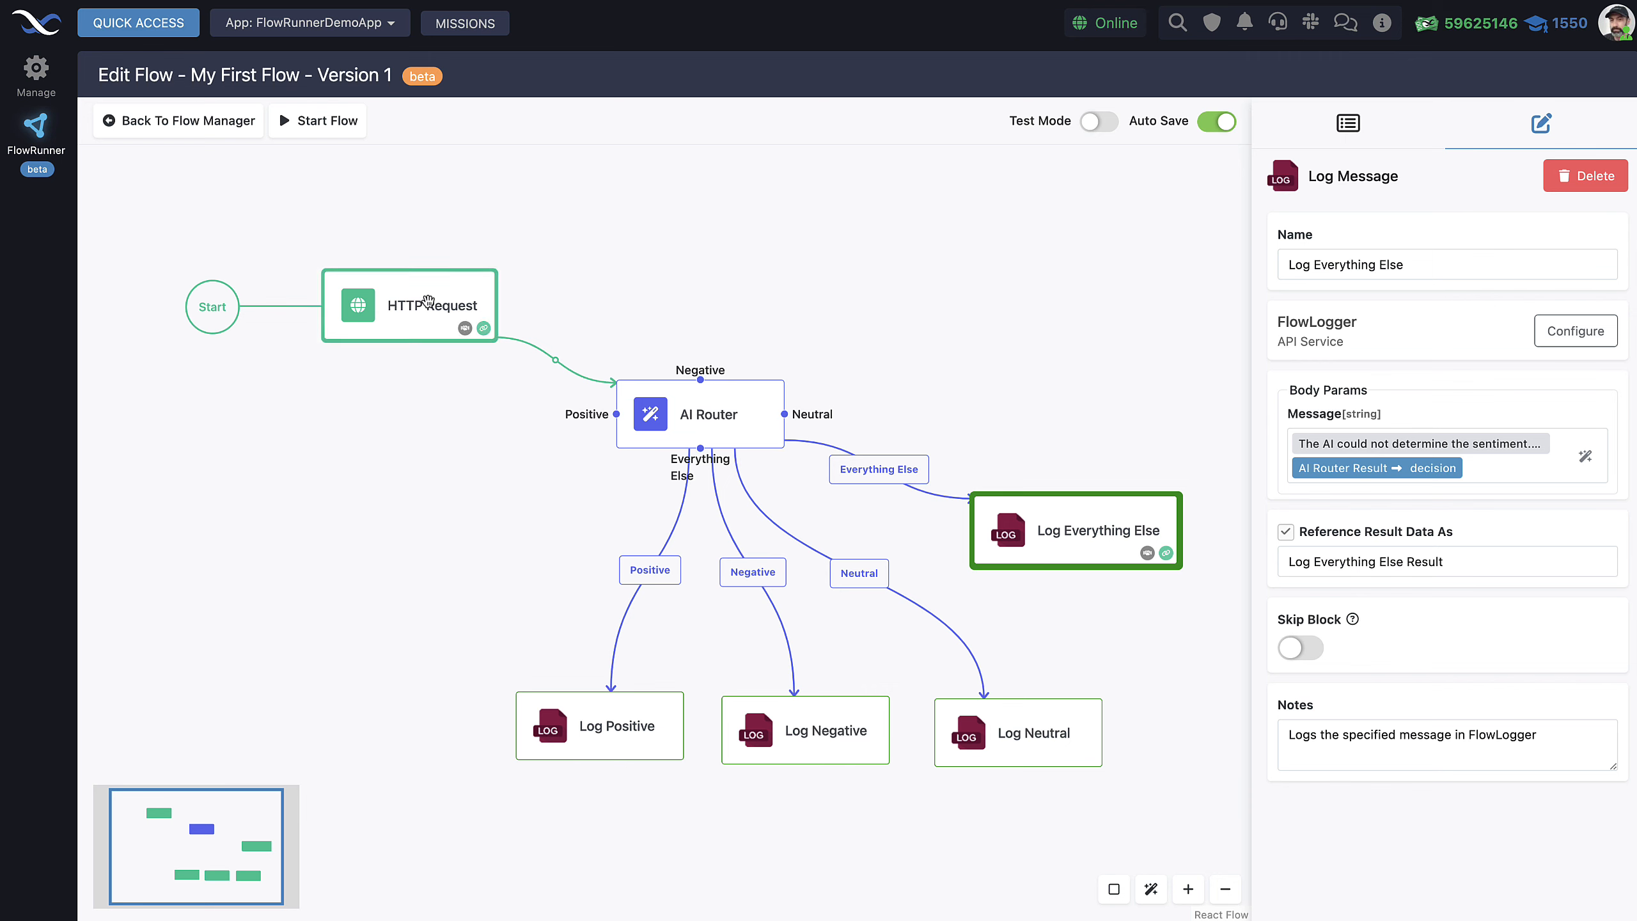
drag(613, 737, 491, 735)
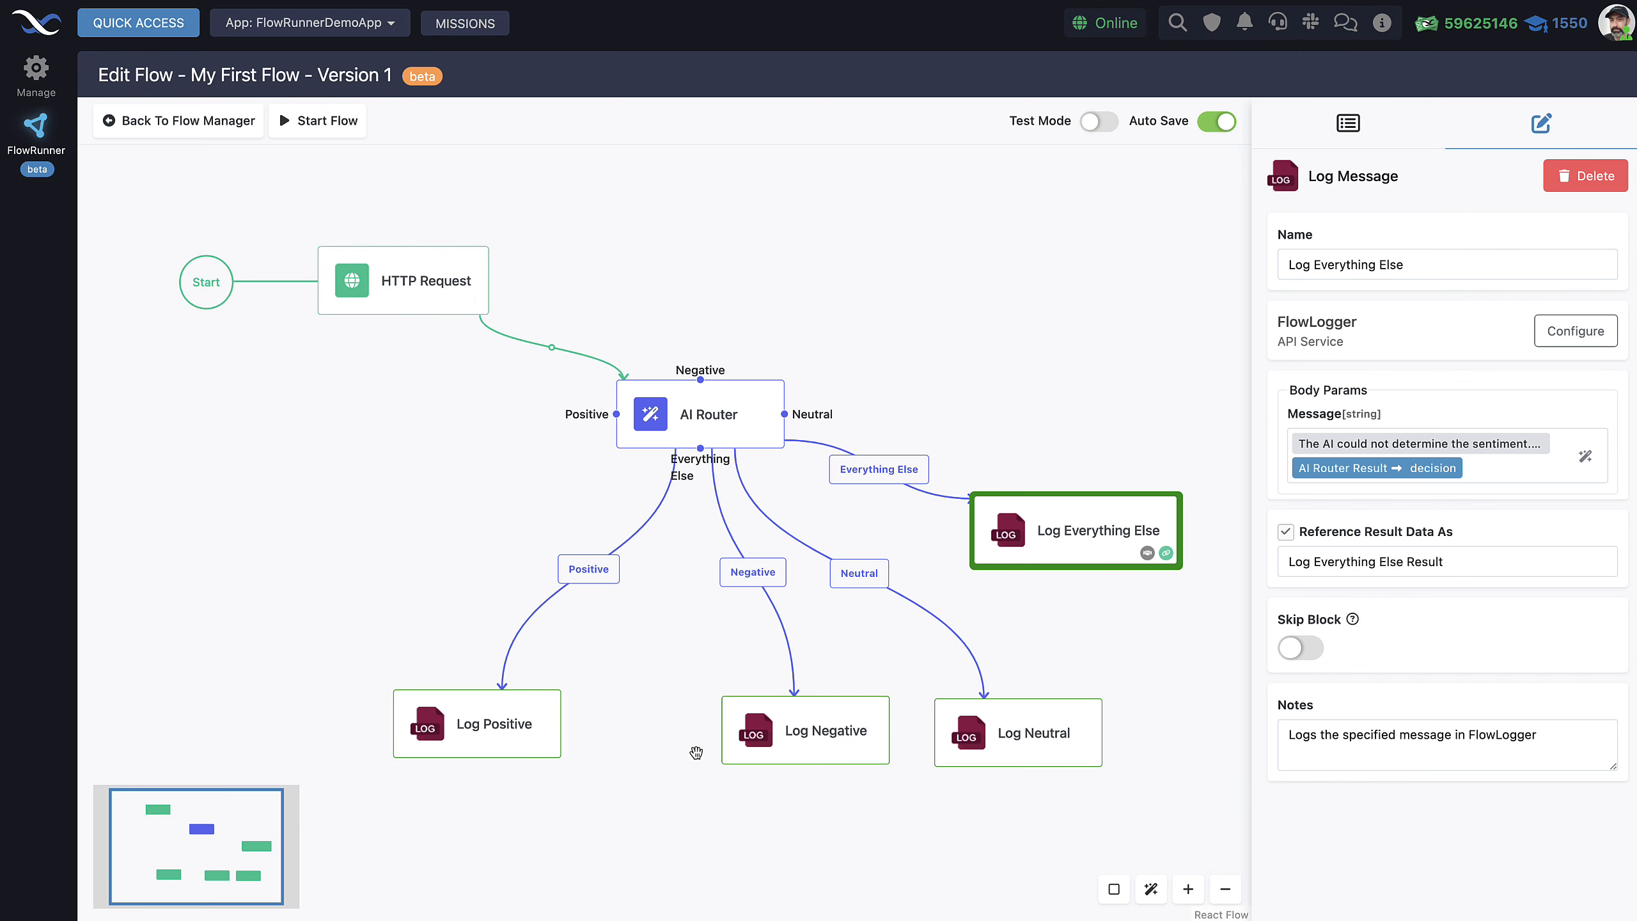
drag(768, 742, 682, 743)
drag(1008, 740, 947, 732)
drag(467, 722, 428, 719)
Deselect the current block and turn on Test Mode for the flow.
click(849, 227)
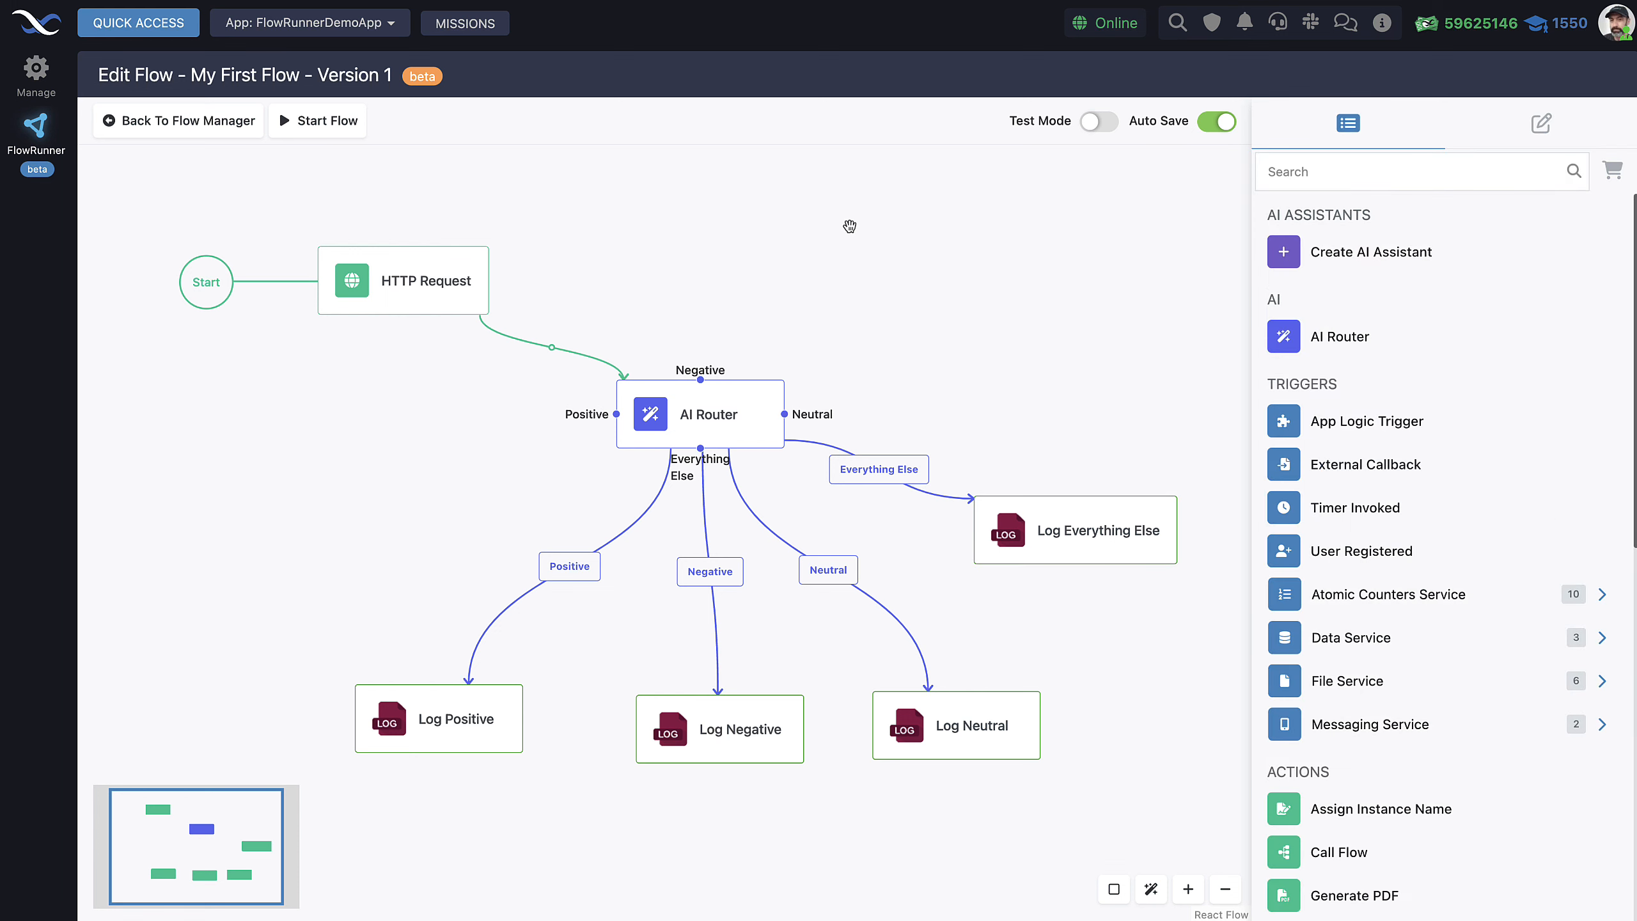
click(1099, 122)
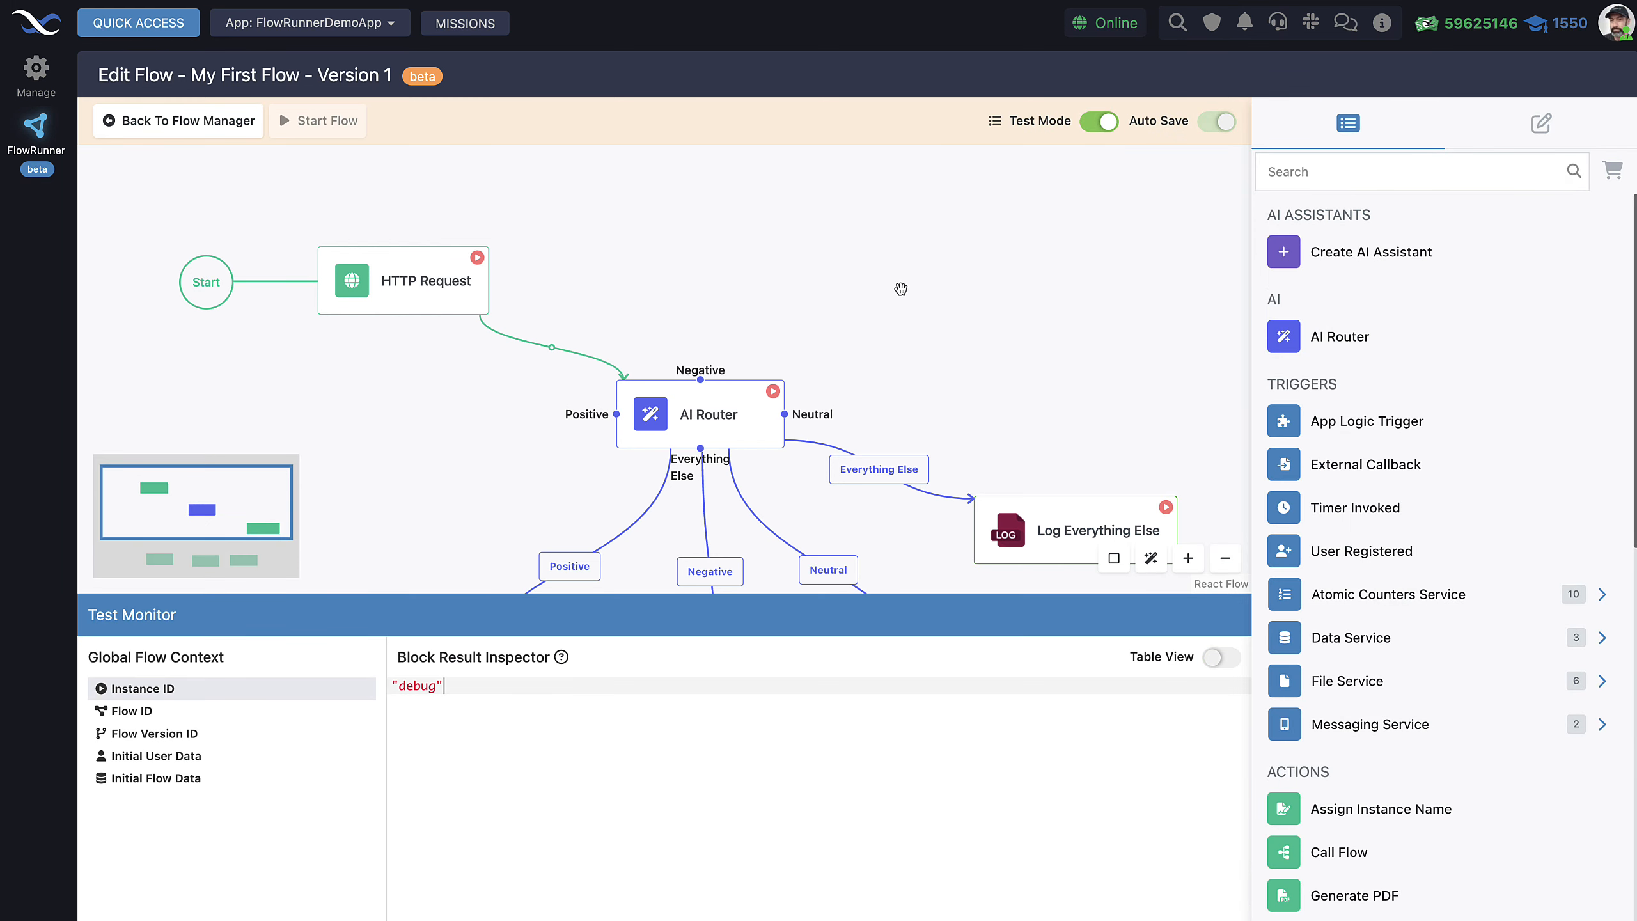
Run the HTTP Request block and then the AI Router block individually in test mode.
scroll(963, 372, down, 2)
drag(973, 383, 975, 307)
scroll(951, 289, down, 1)
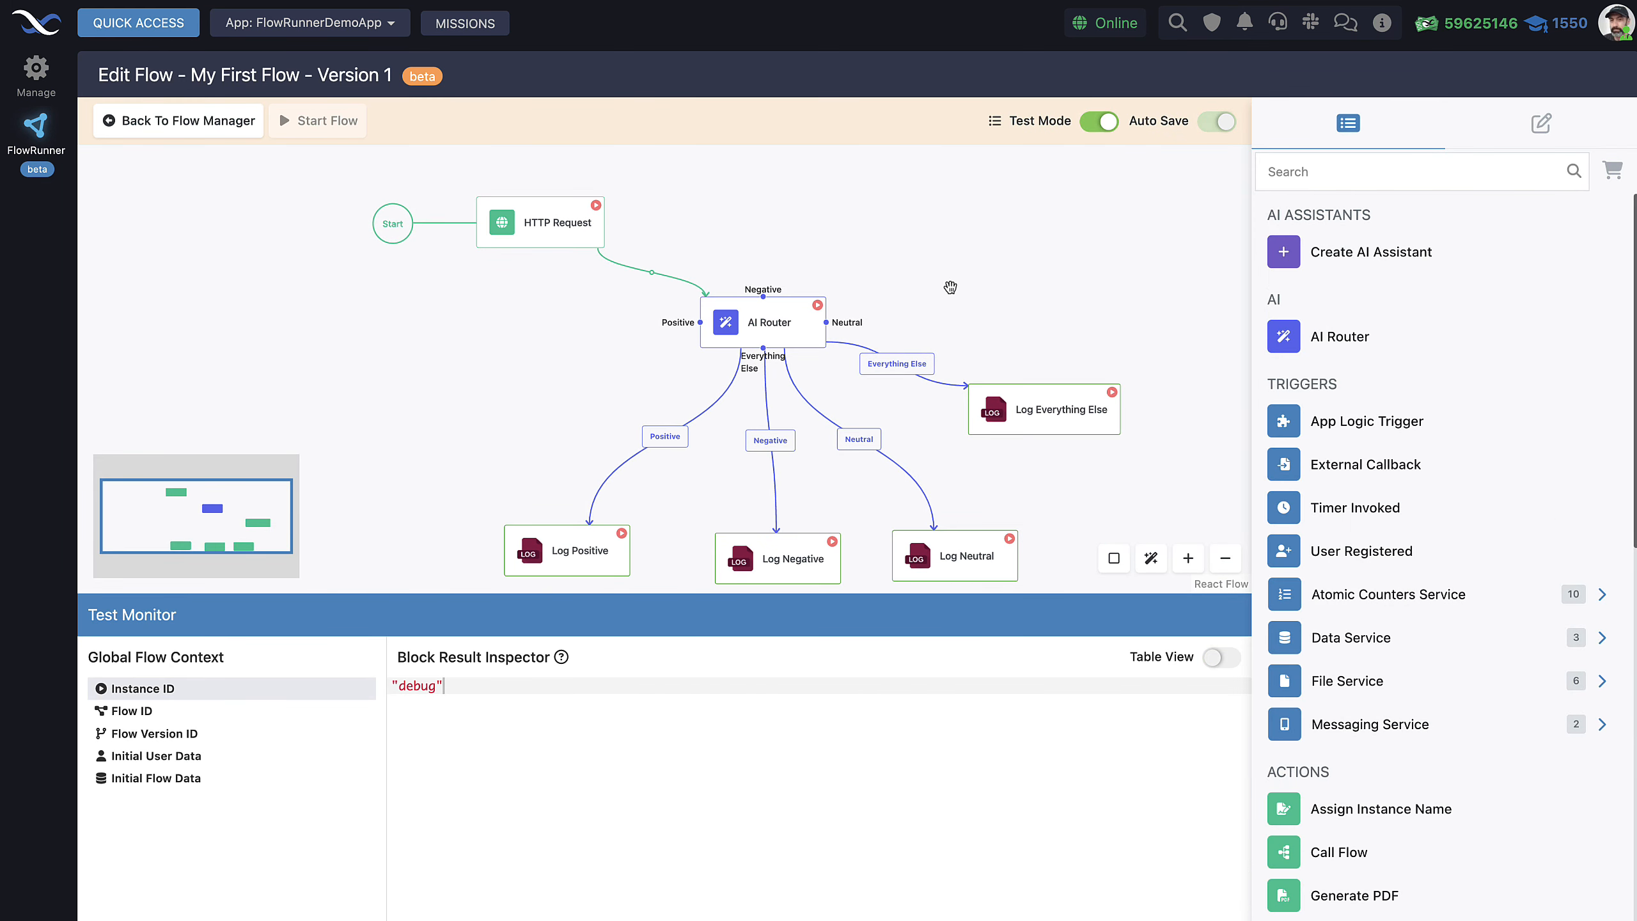
drag(699, 251, 651, 231)
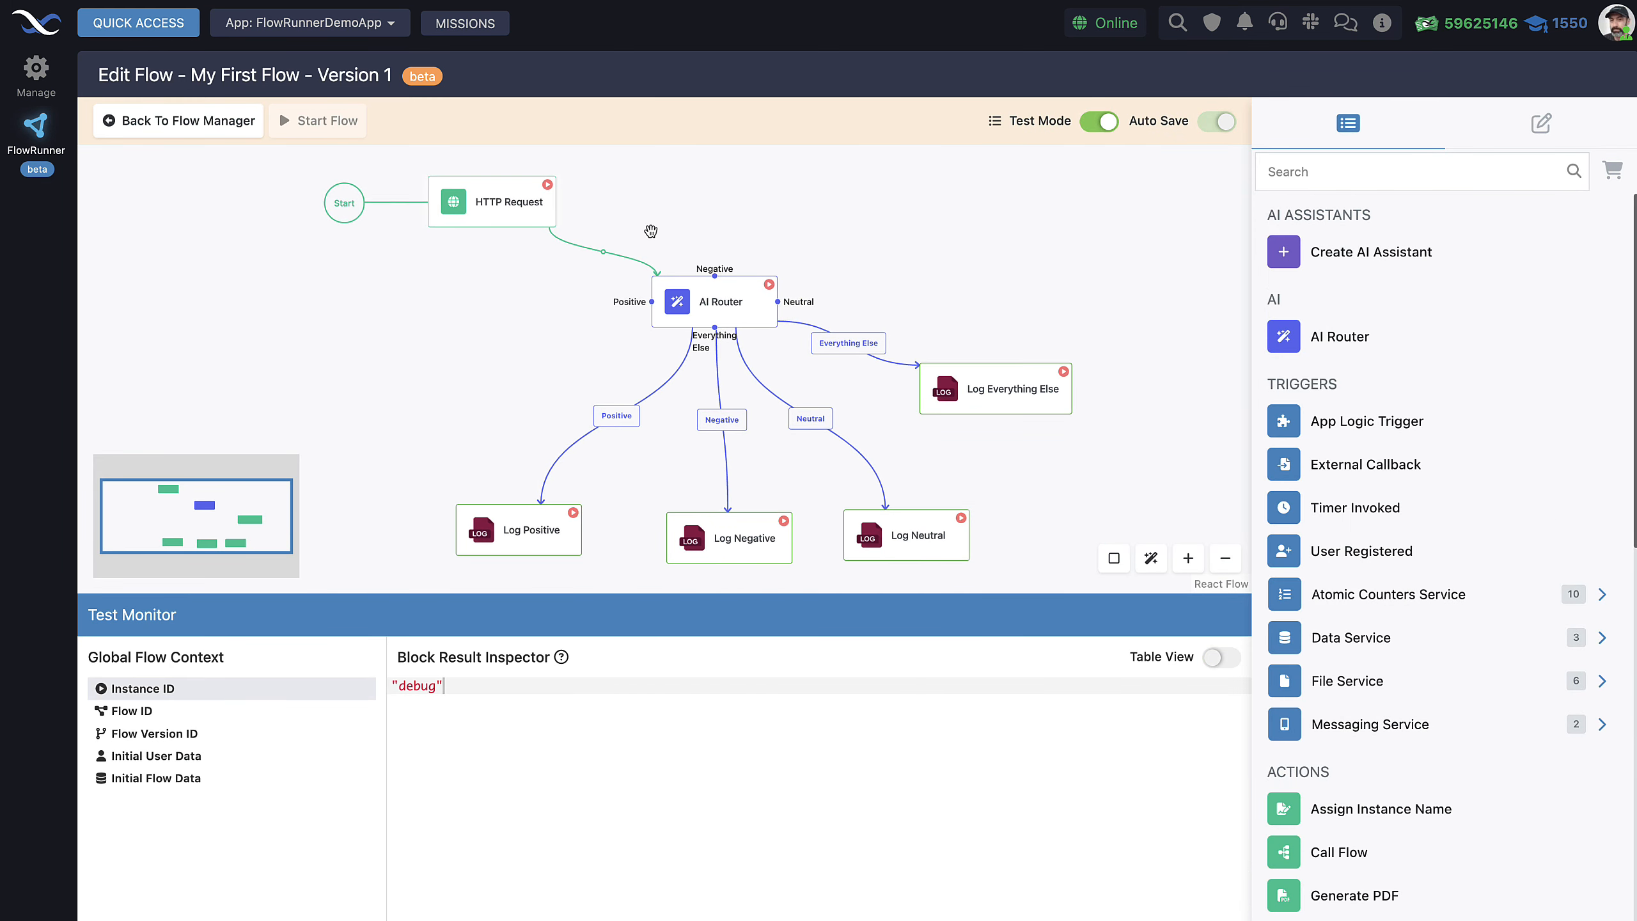
click(547, 184)
scroll(679, 841, up, 10)
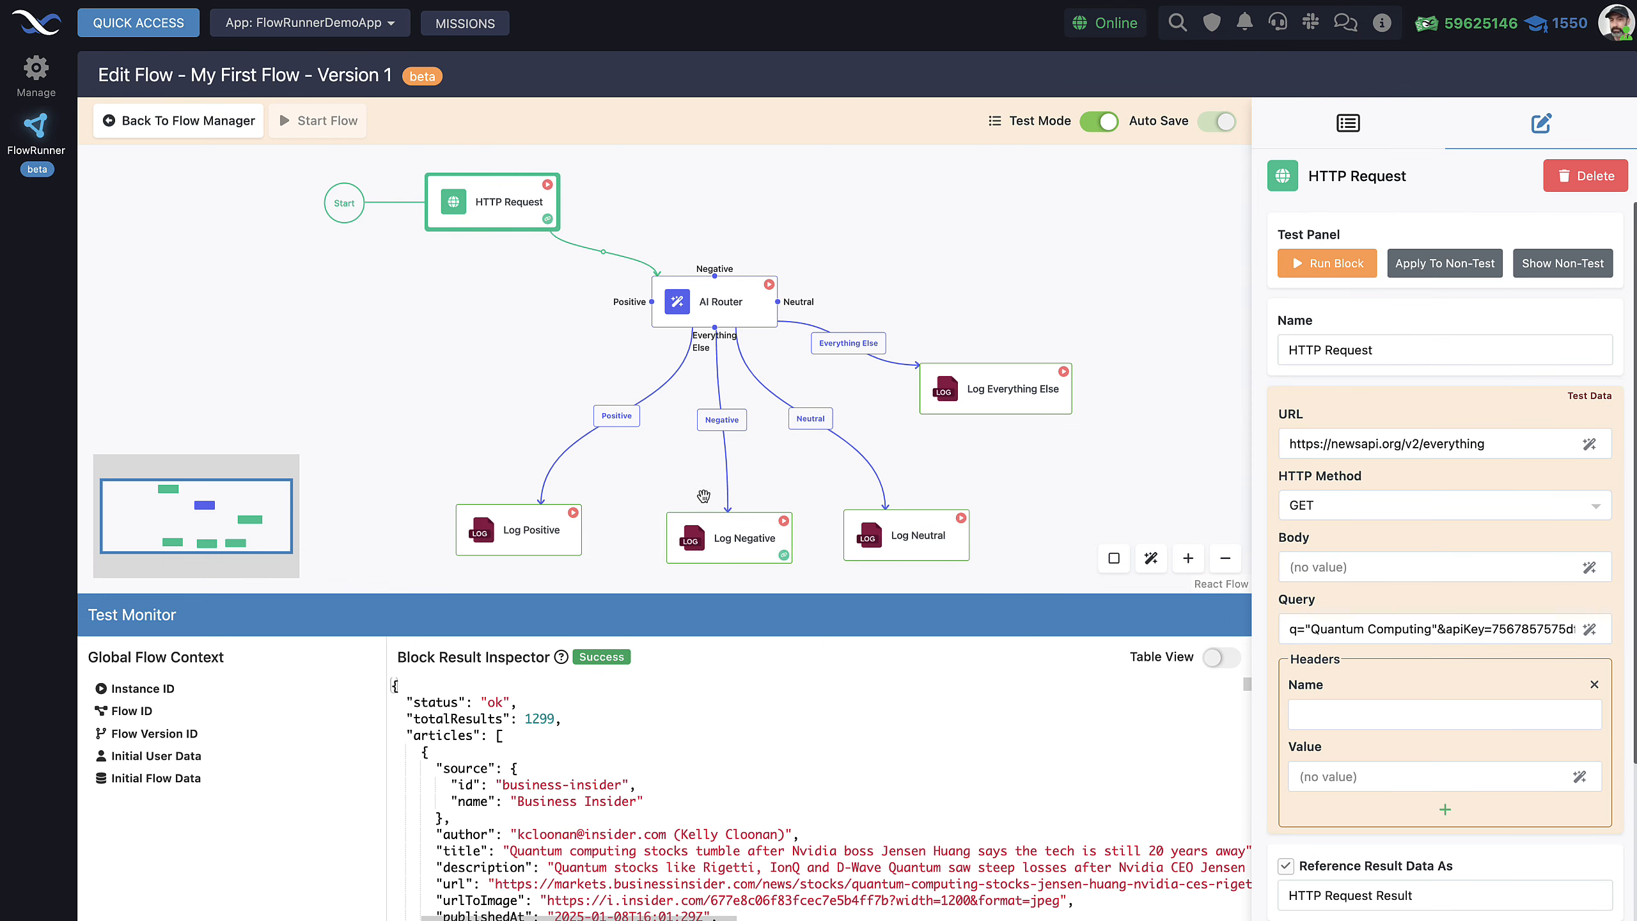
click(703, 332)
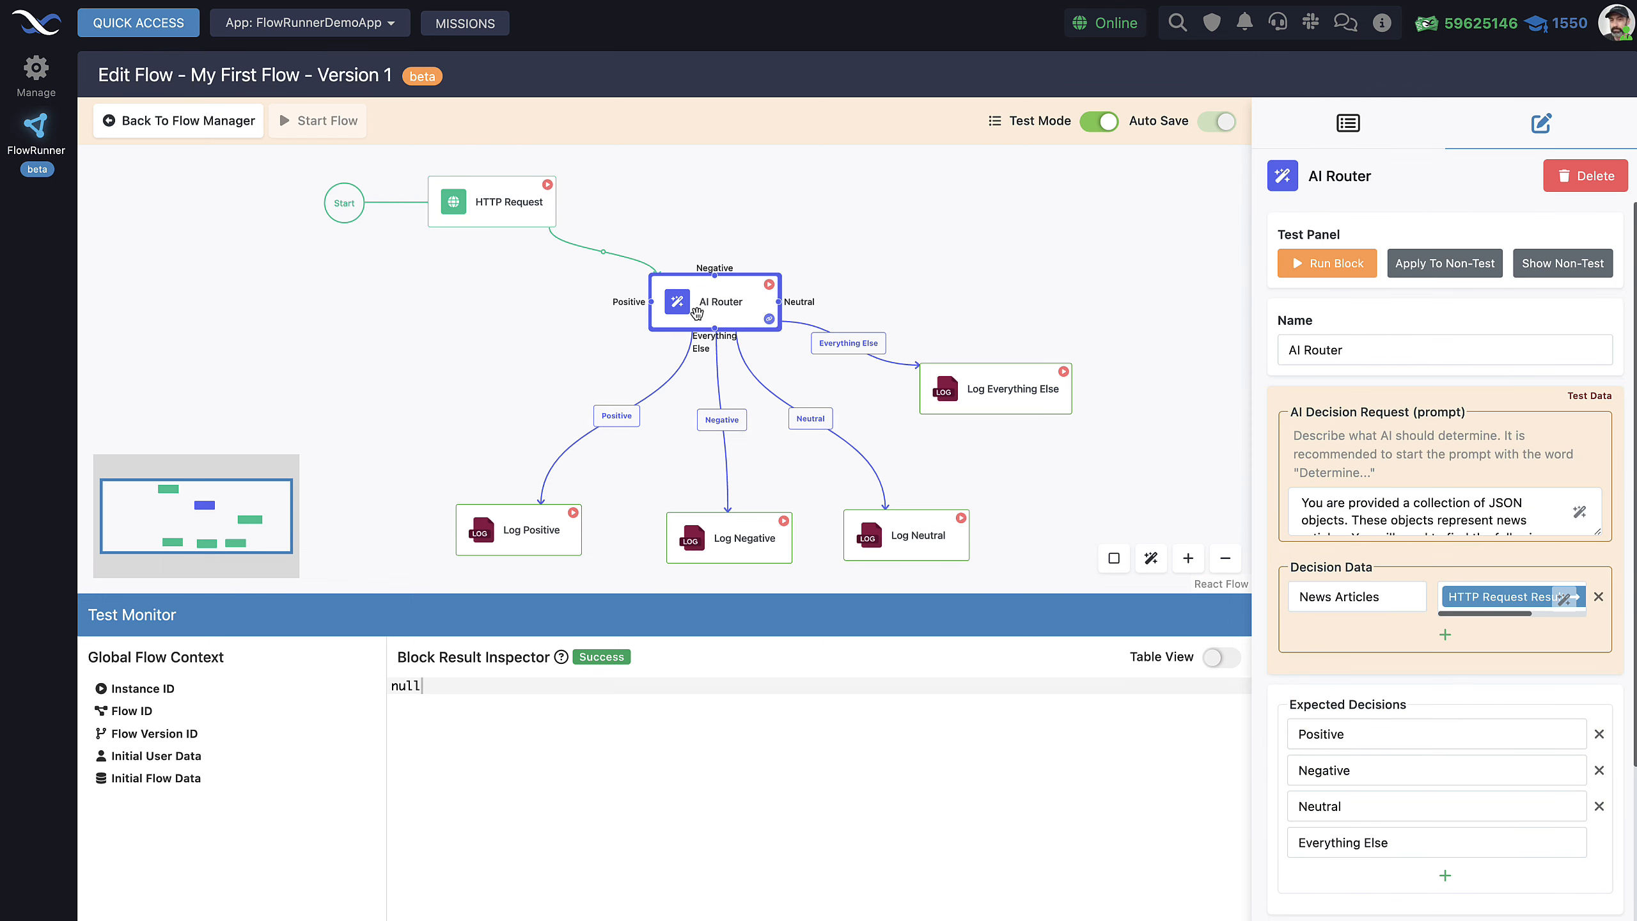
click(770, 285)
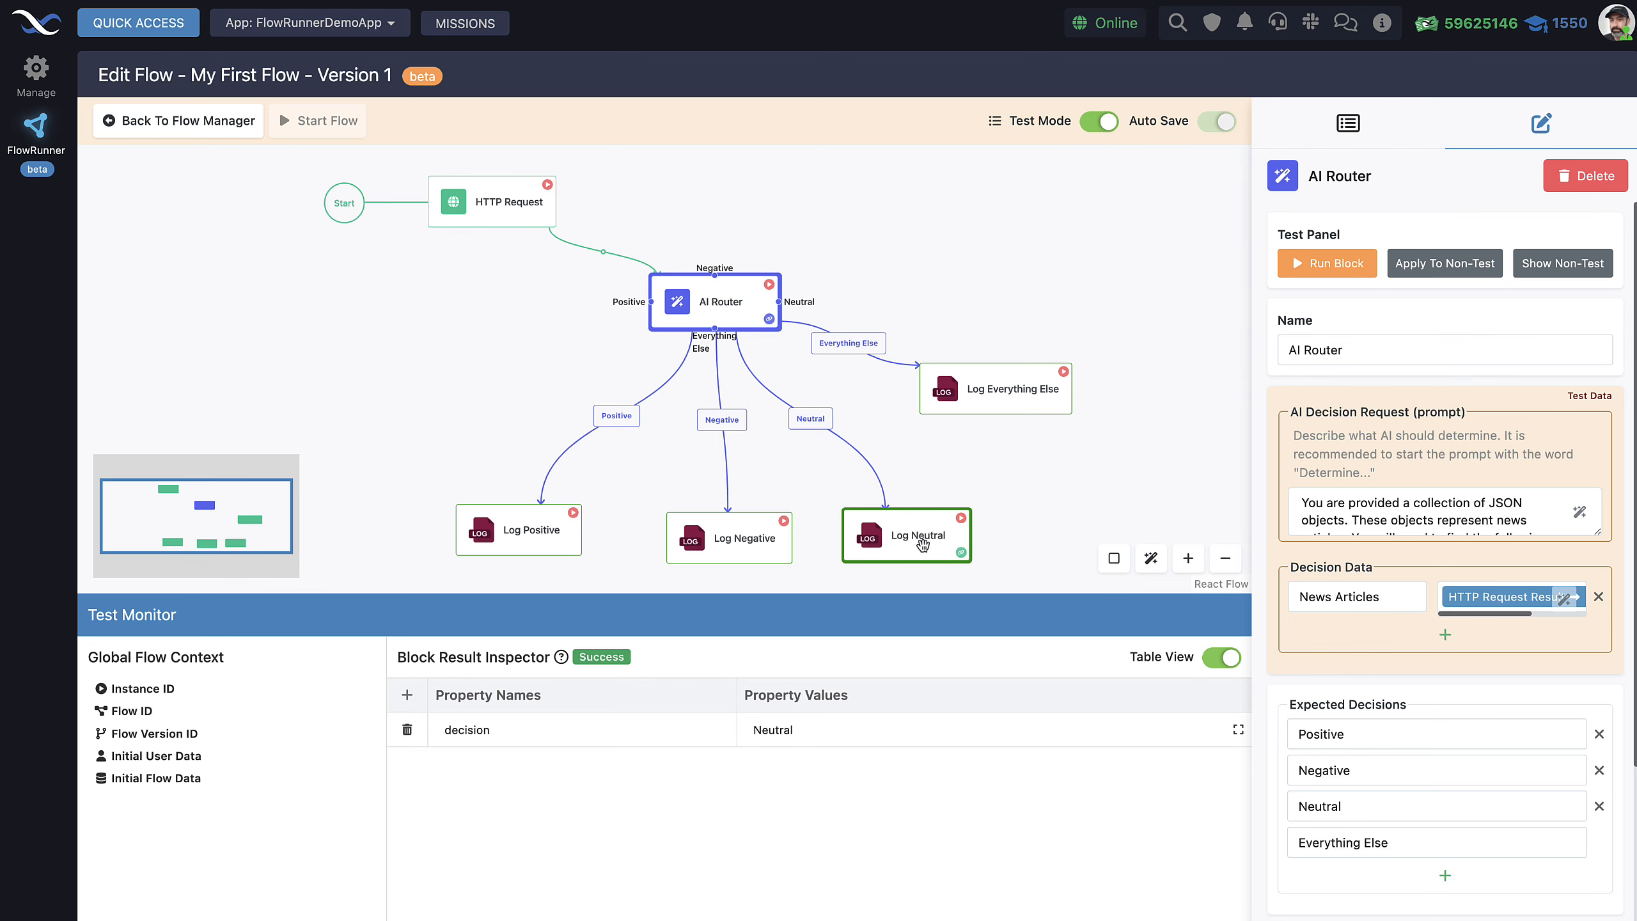
Open the Log Neutral block, check the FlowLogger window and move it away, and run the block in test mode.
click(908, 524)
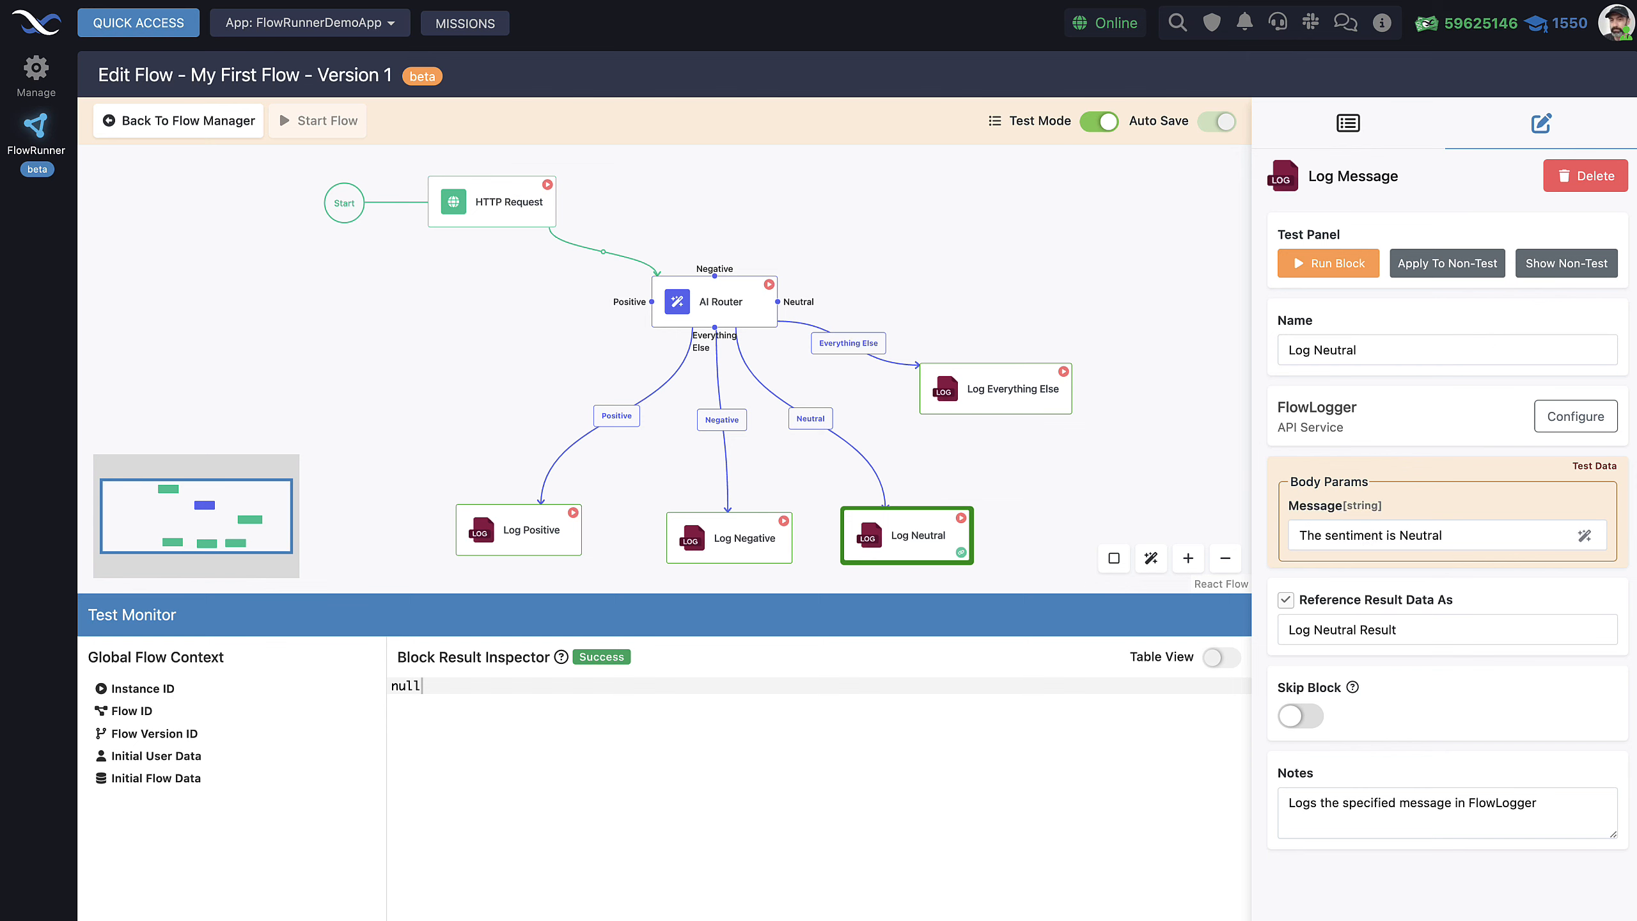
drag(0, 555, 1063, 187)
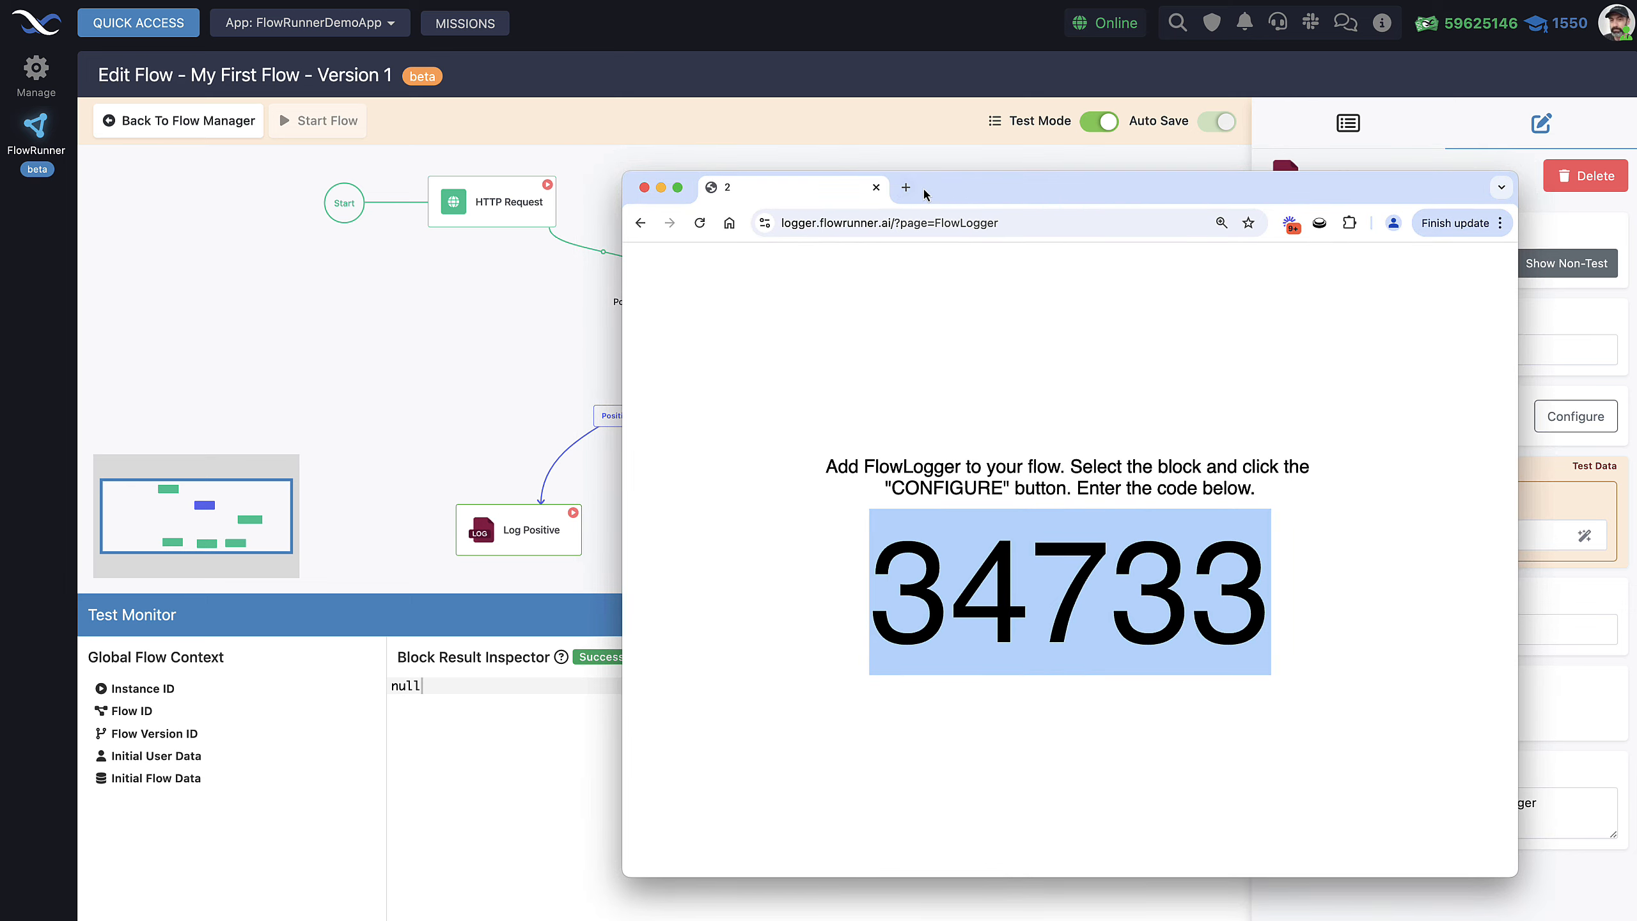
drag(958, 187, 1429, 0)
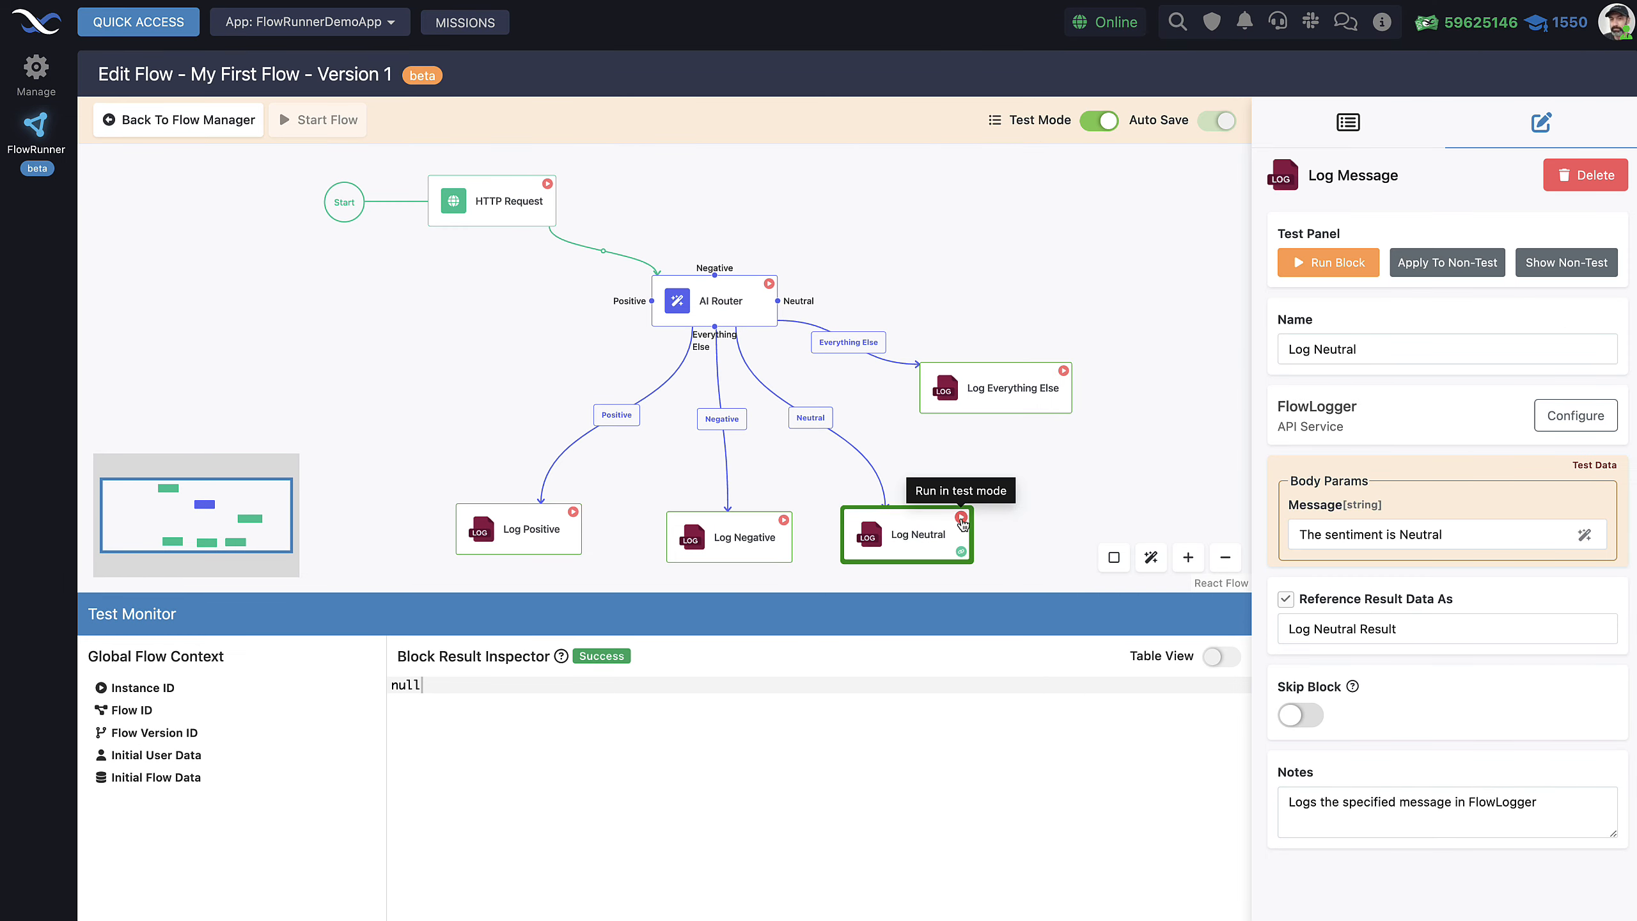
click(961, 518)
Bring the FlowLogger window into view, examine the message logged by the test run, and move the window out of the way.
drag(1631, 0, 952, 98)
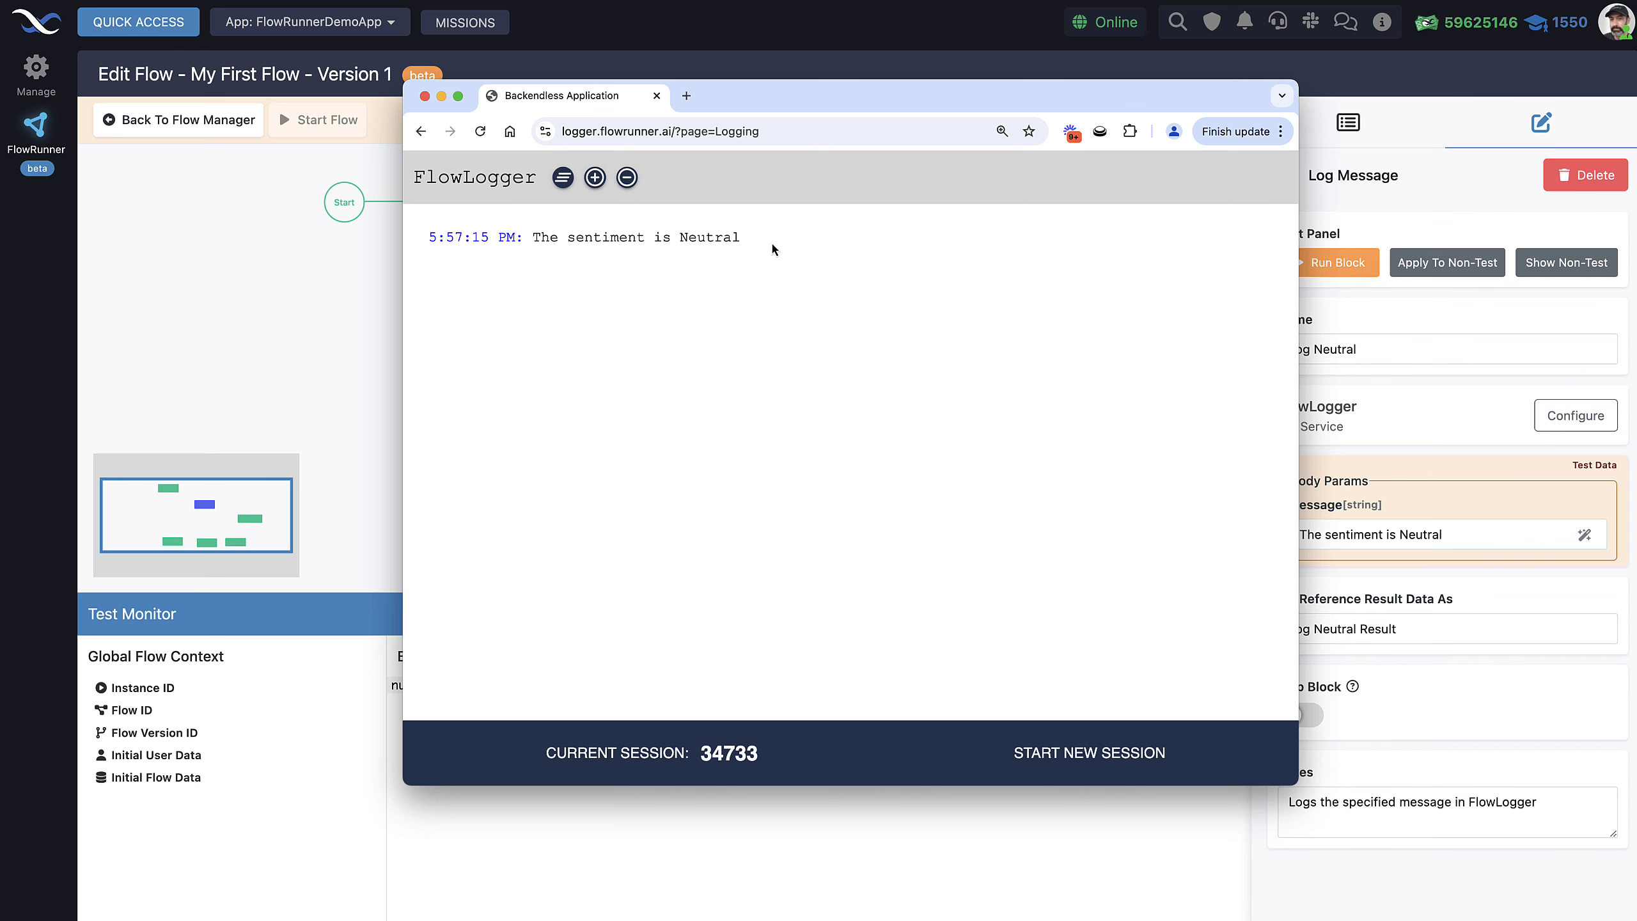
drag(742, 238, 432, 239)
click(737, 254)
drag(742, 101, 635, 532)
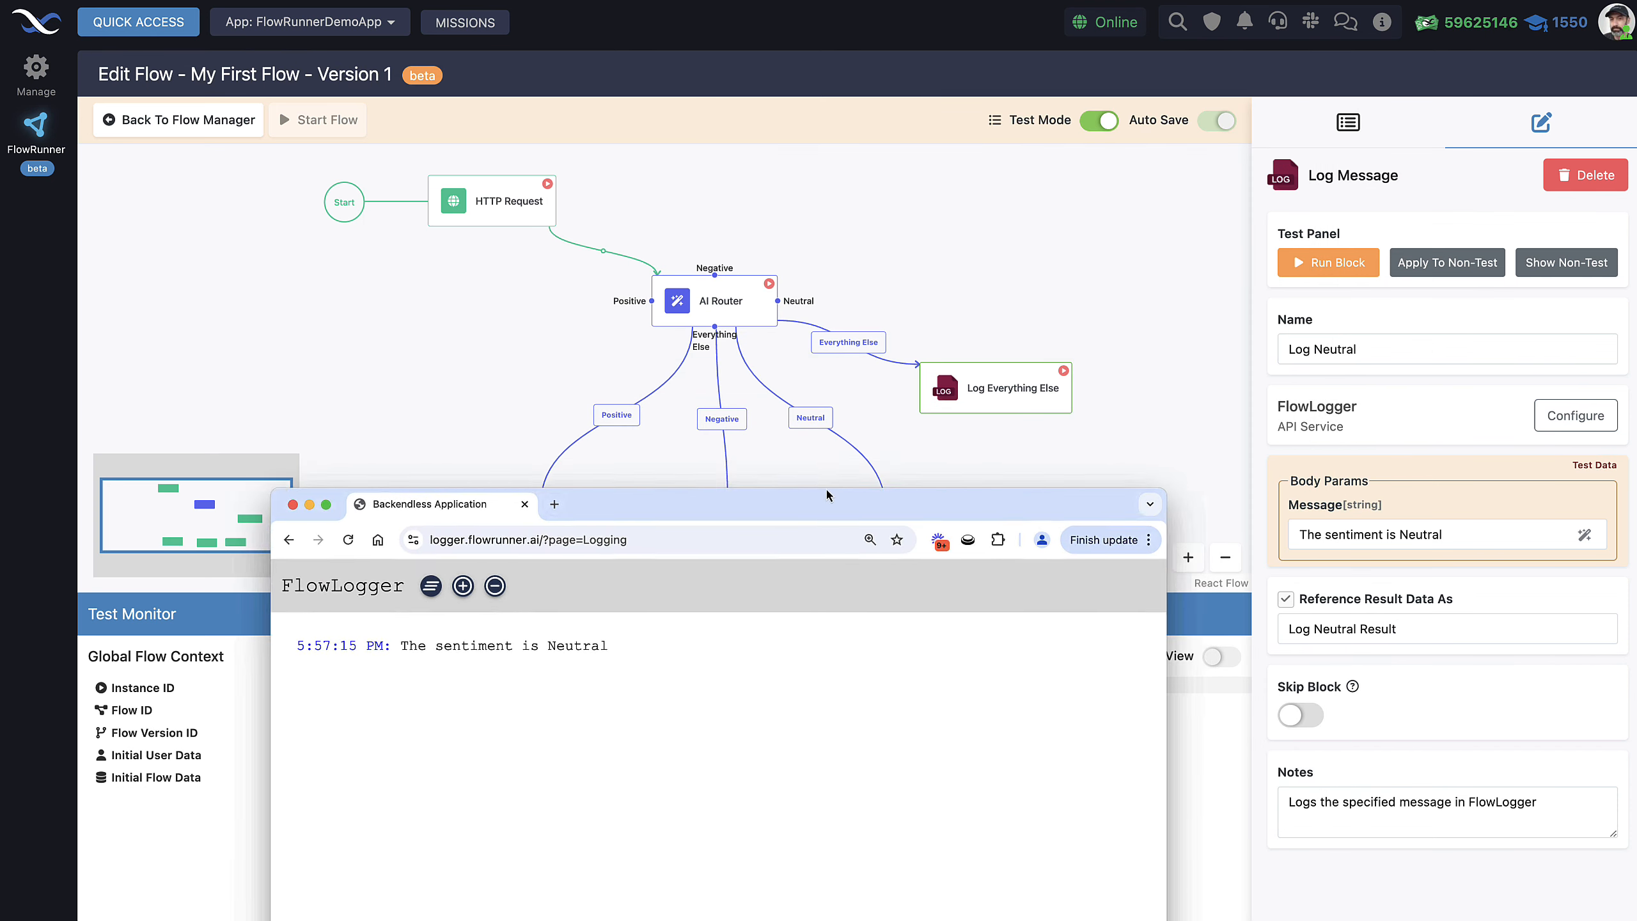
click(827, 487)
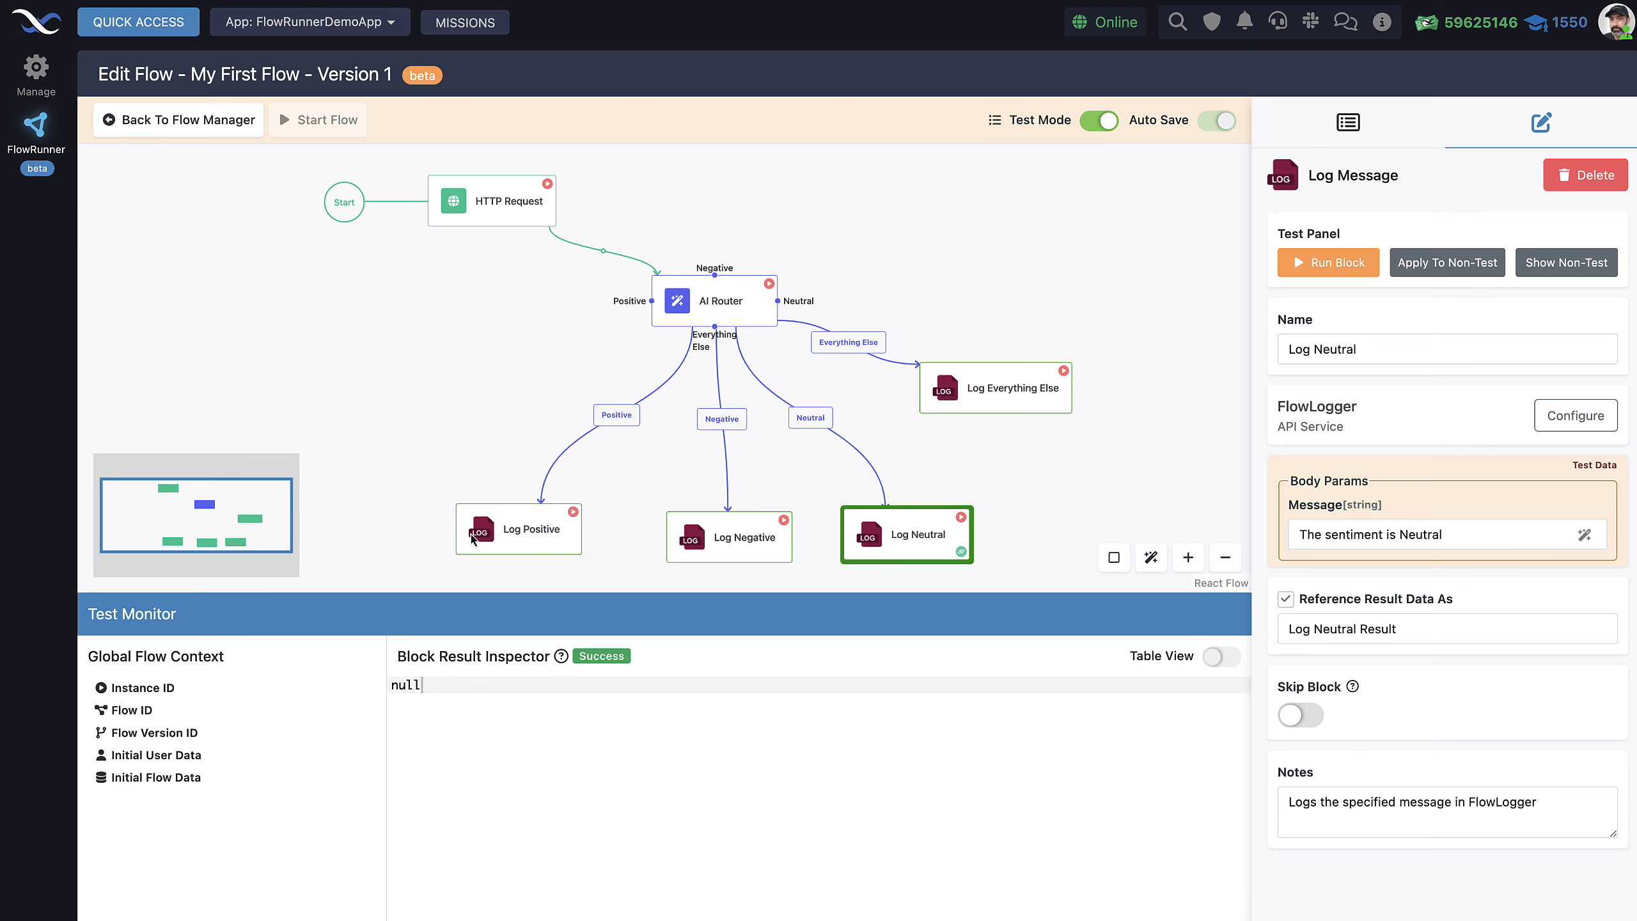
Turn off Test Mode after checking the Log Positive block, and spread the four log blocks around the AI Router.
click(575, 528)
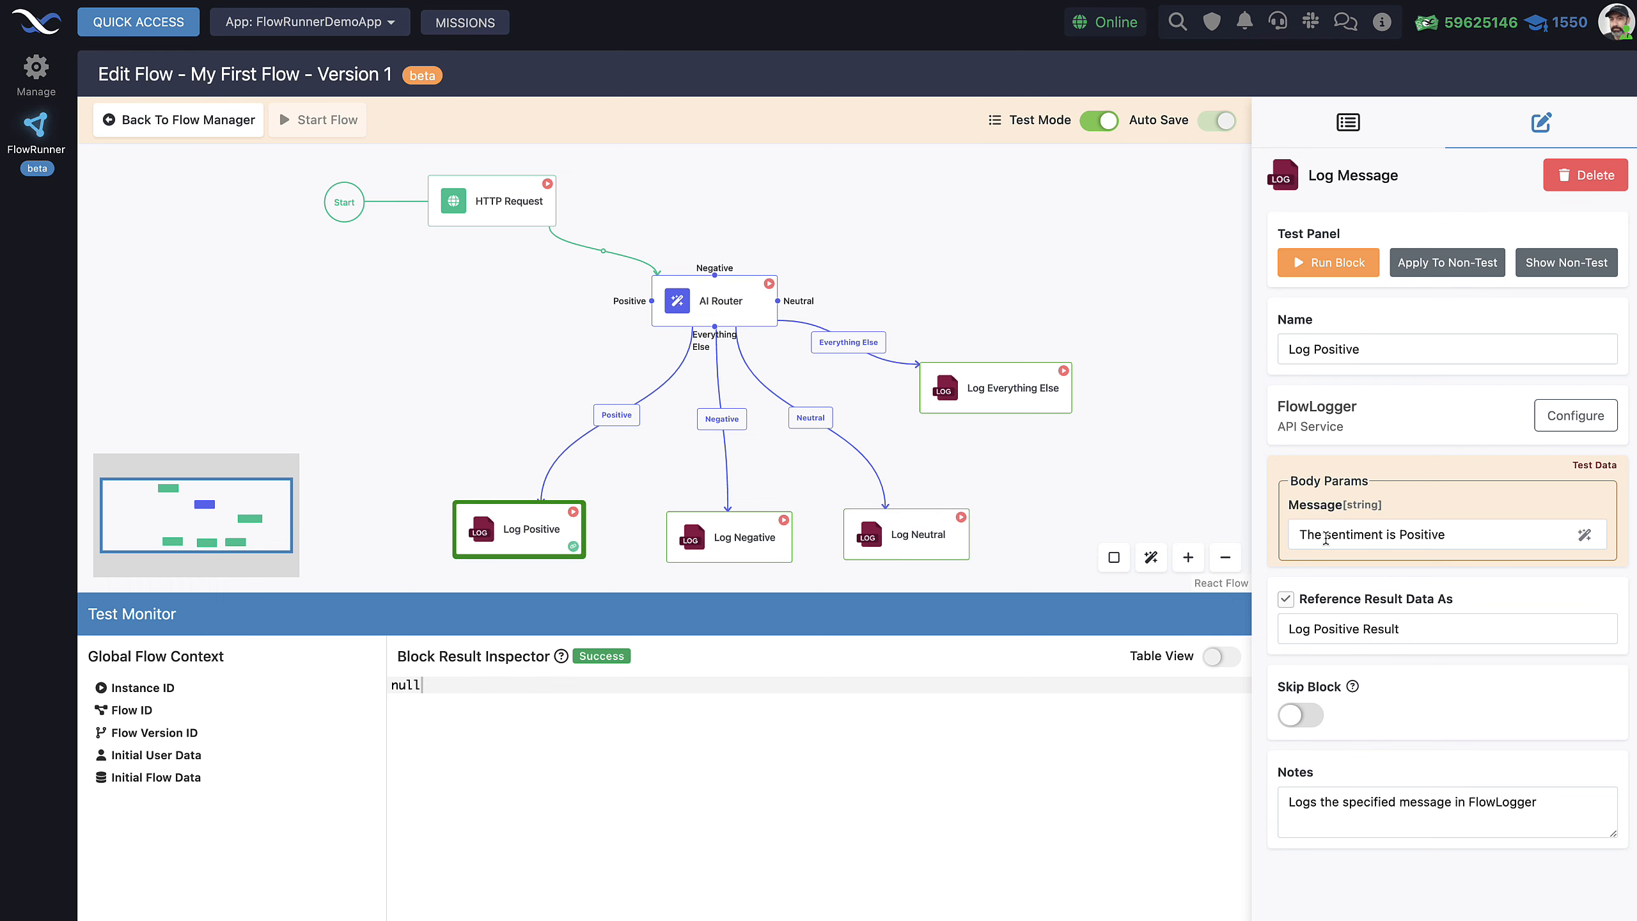
click(1103, 122)
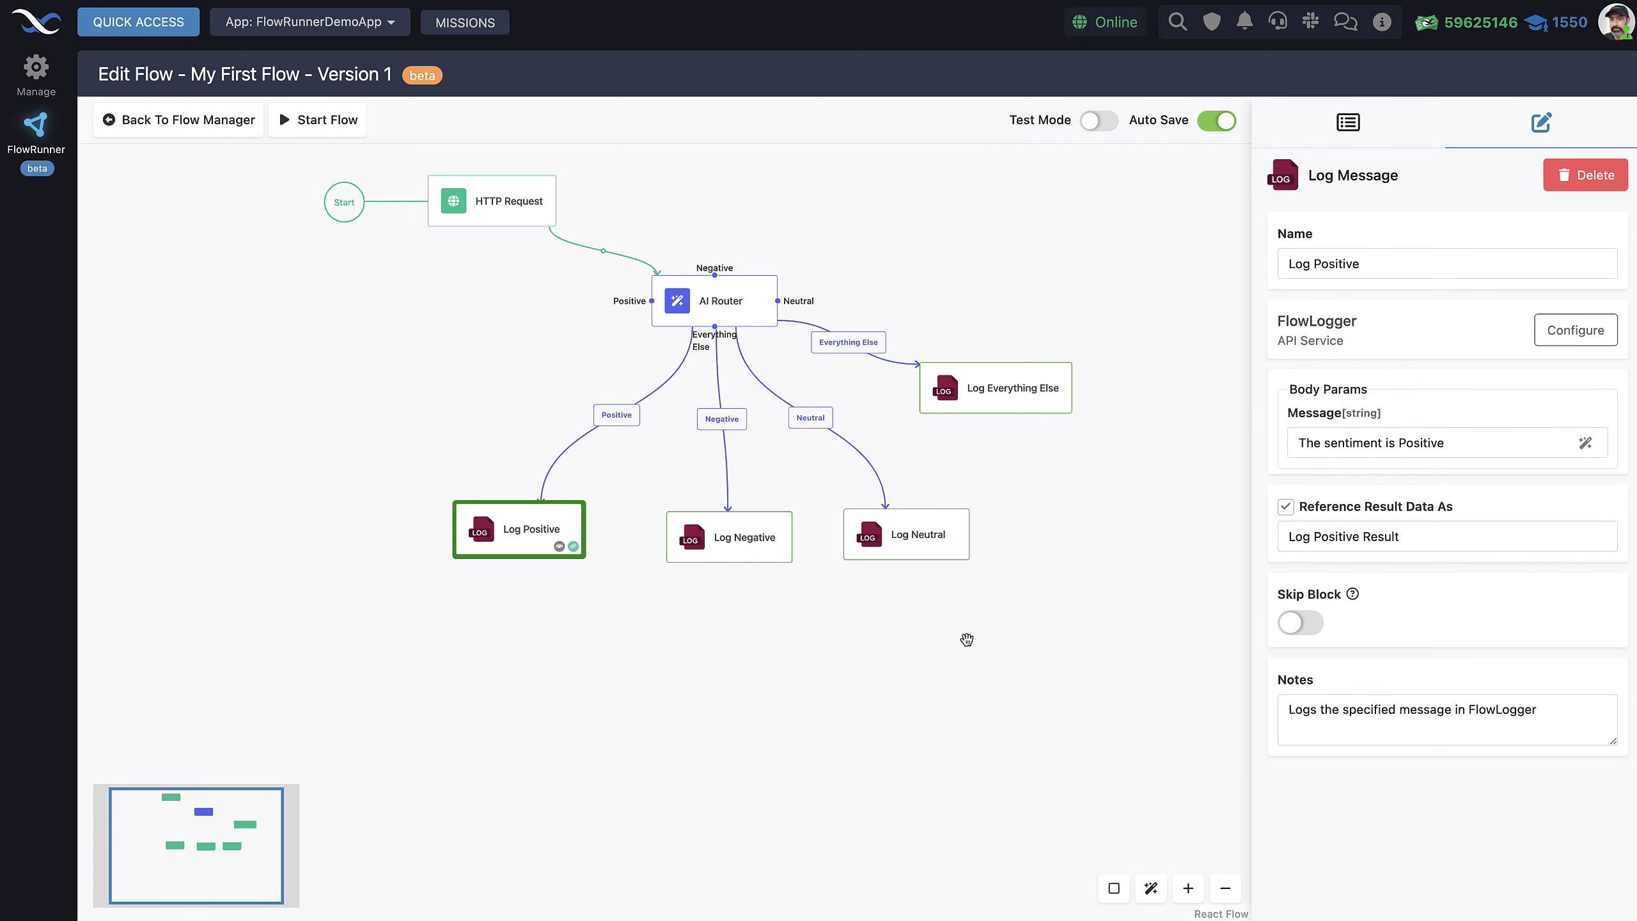
drag(927, 302, 934, 368)
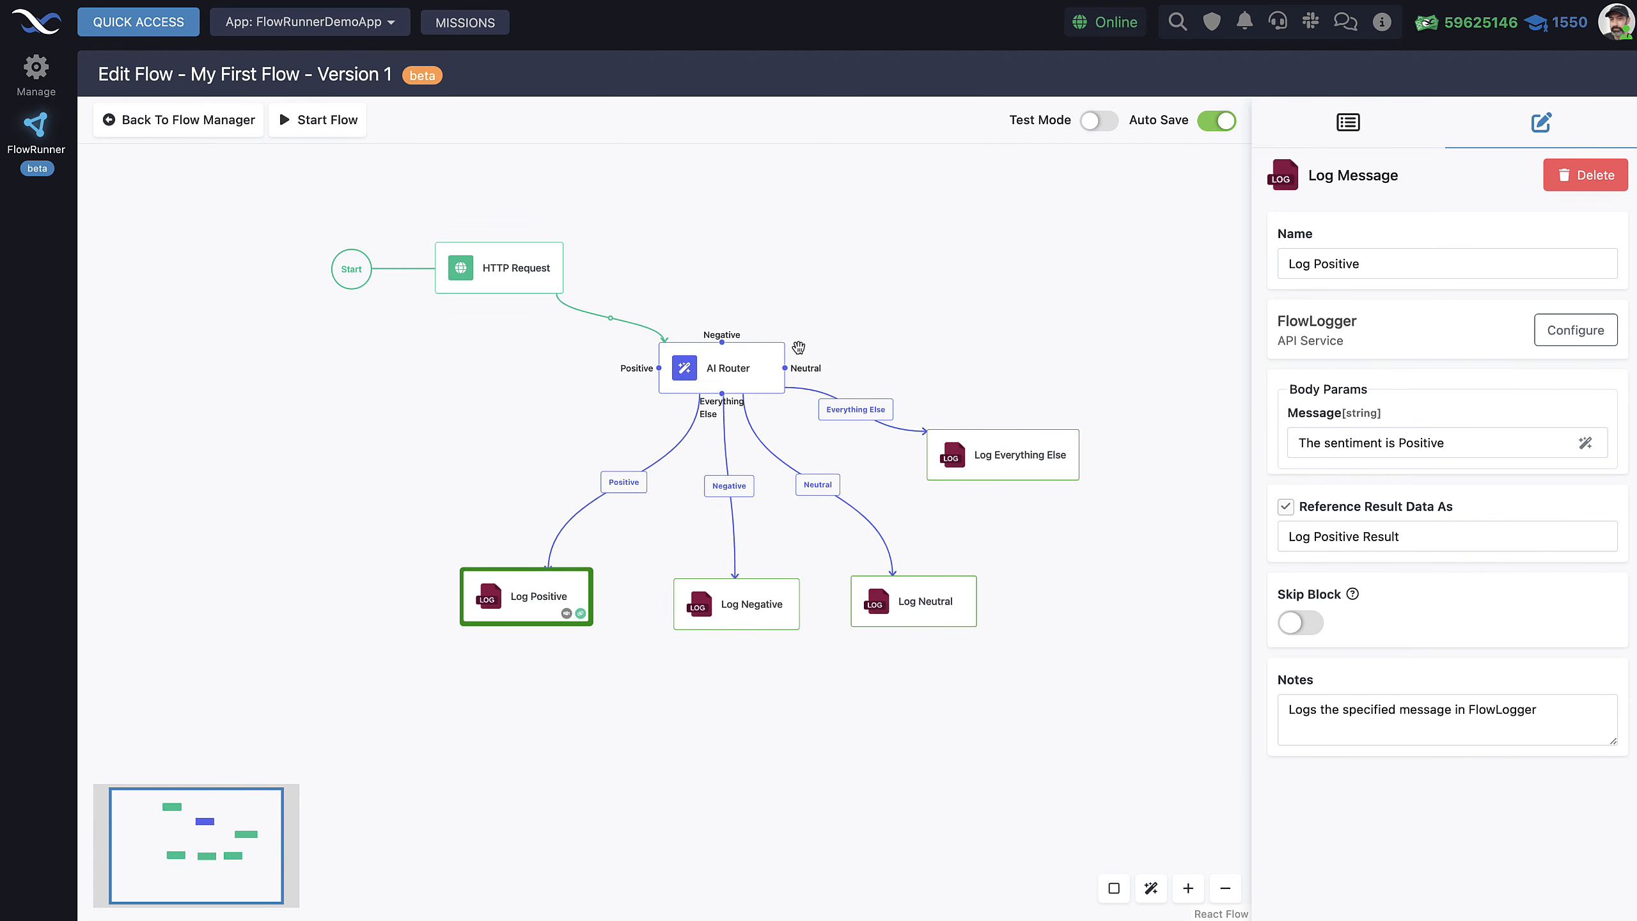
drag(978, 468, 1026, 415)
drag(949, 589, 1056, 546)
drag(741, 607, 838, 604)
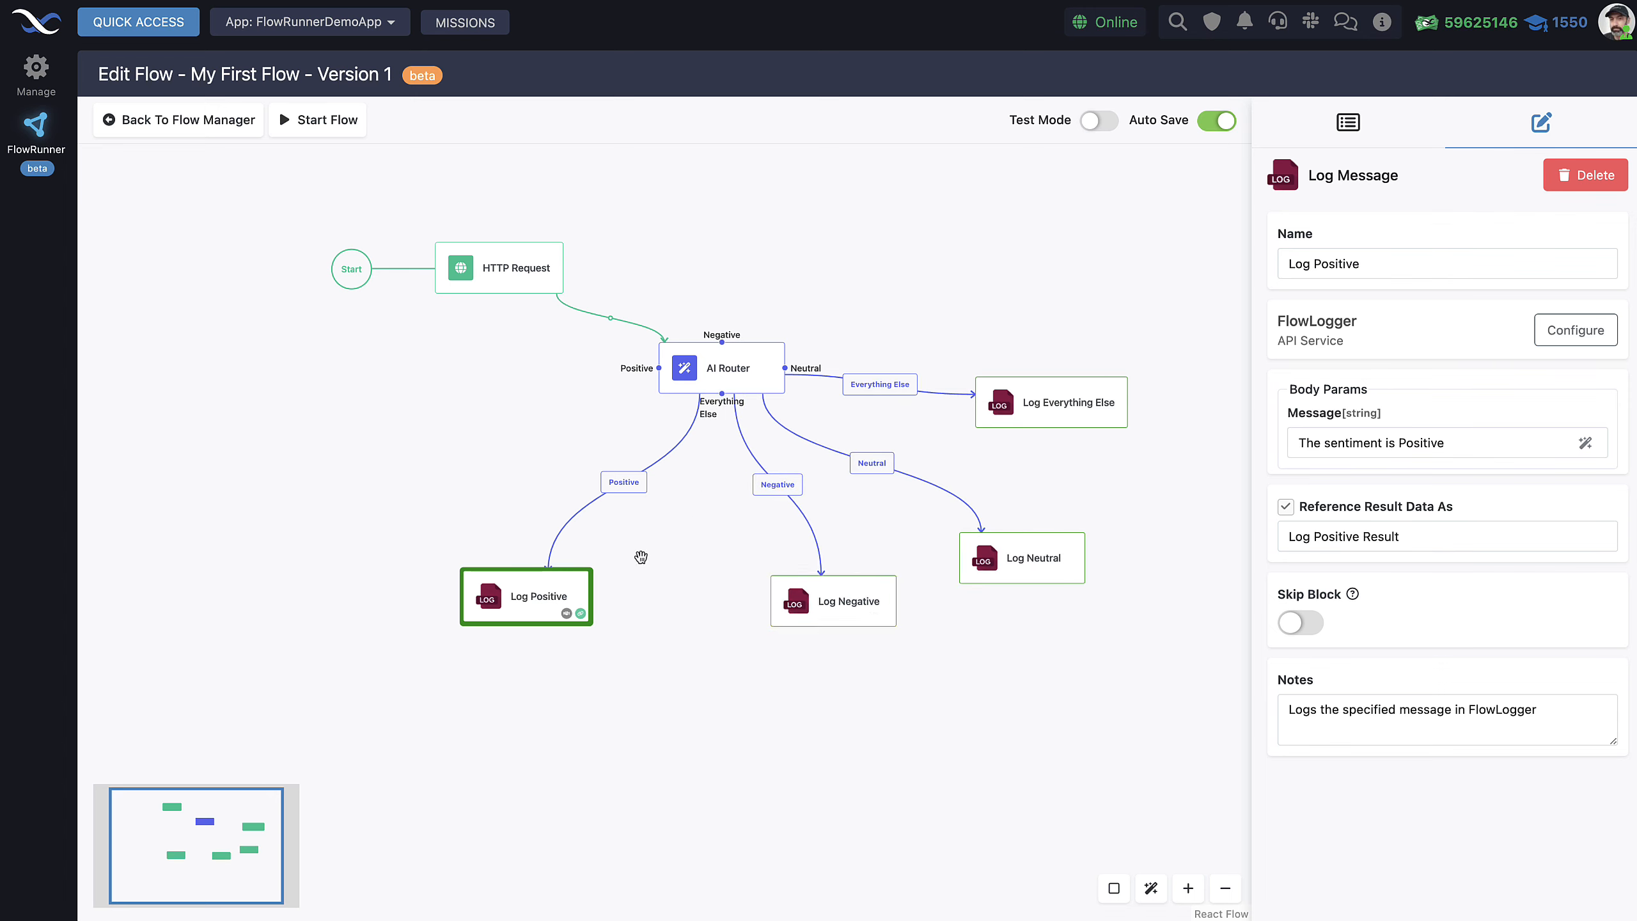
drag(515, 612, 546, 594)
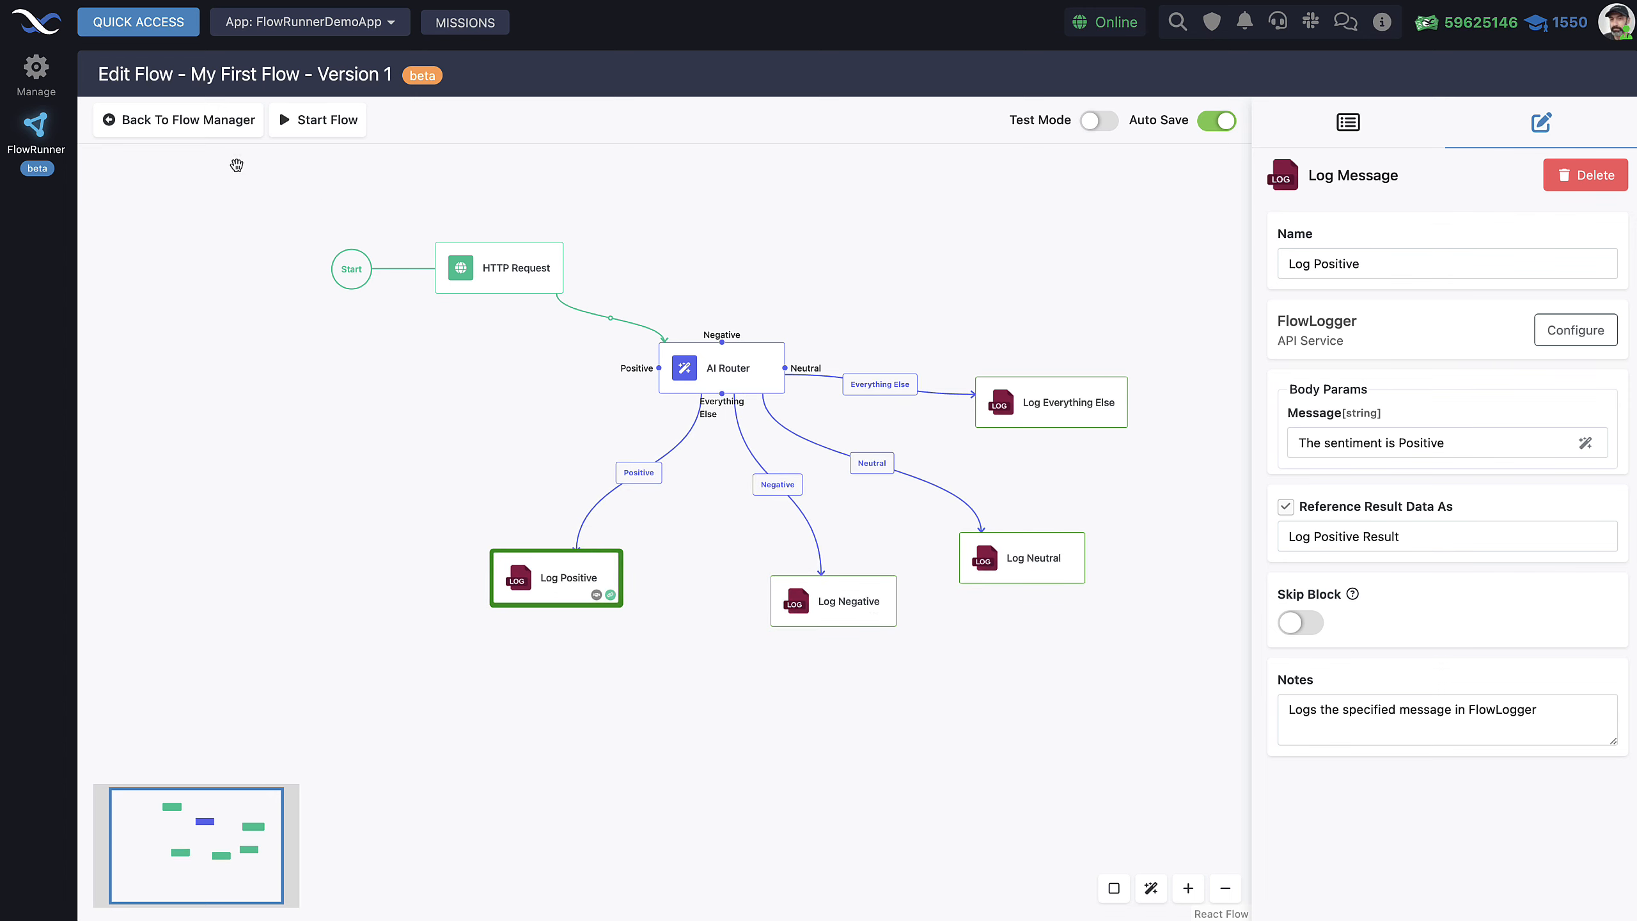
Return to the Flow Manager and save a schedule for Version 1 that repeats every 60 seconds and never expires.
click(192, 129)
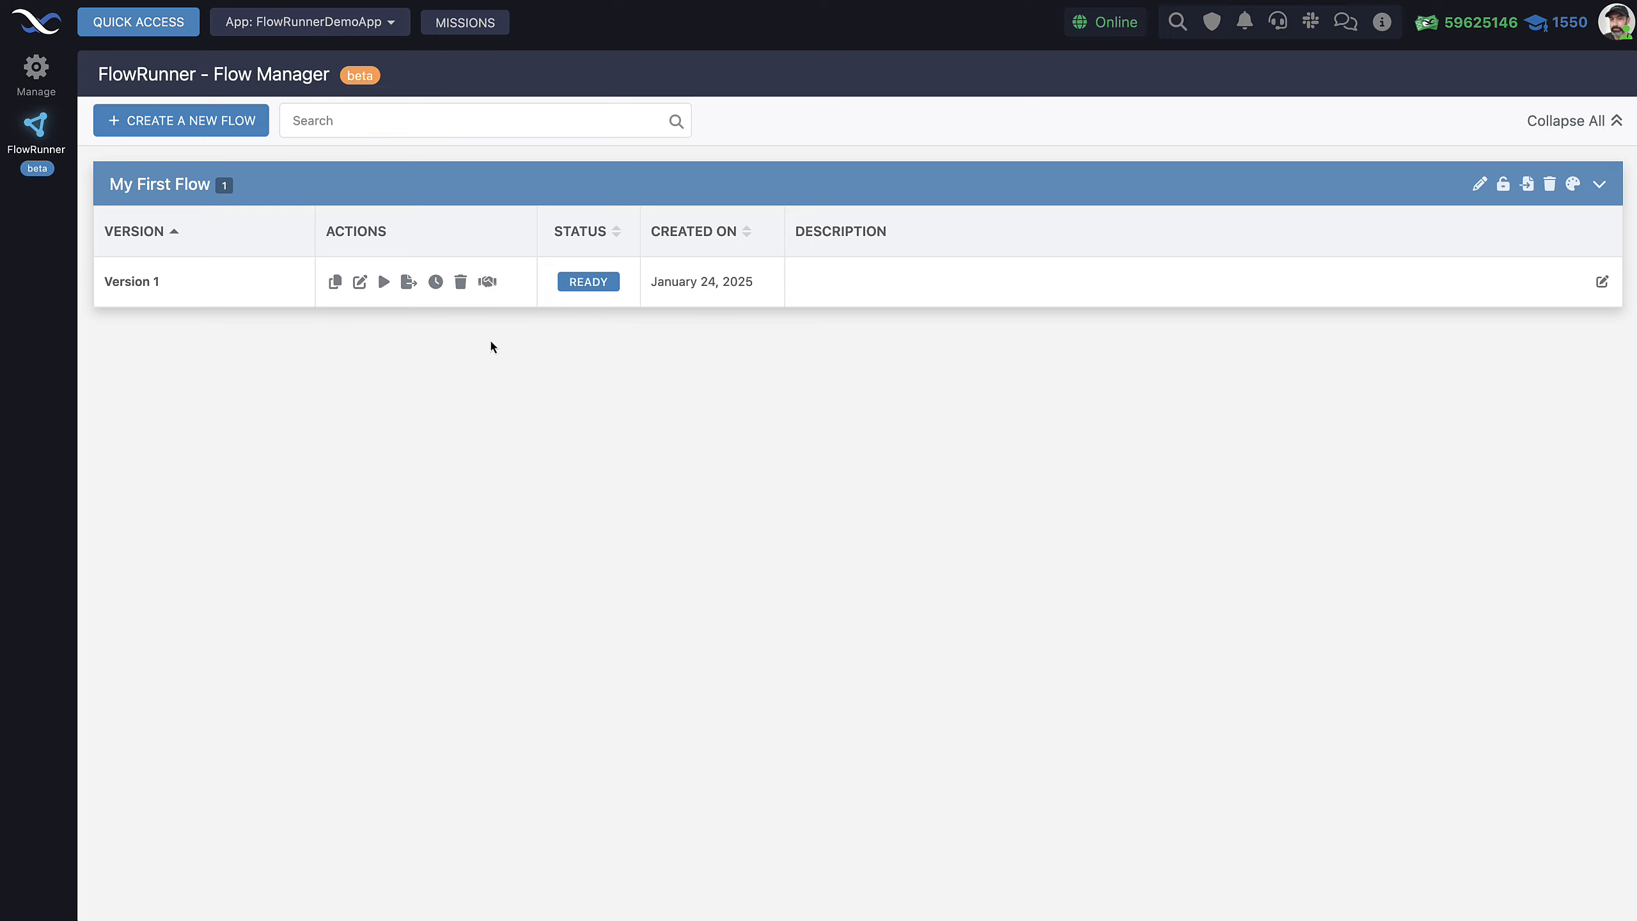
click(436, 284)
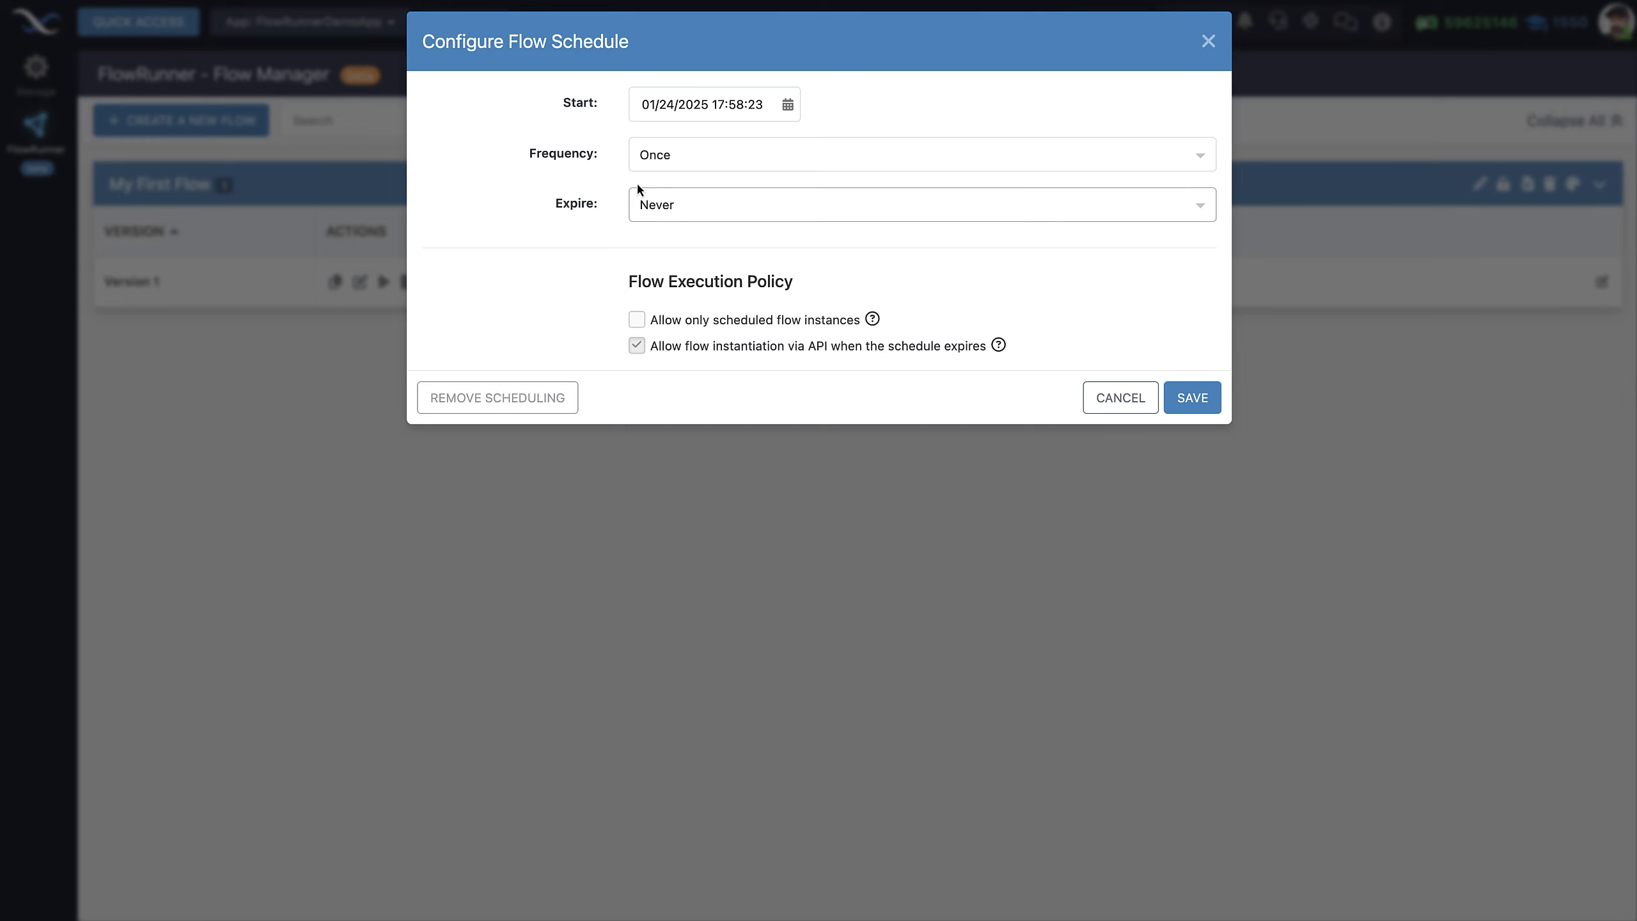
click(701, 166)
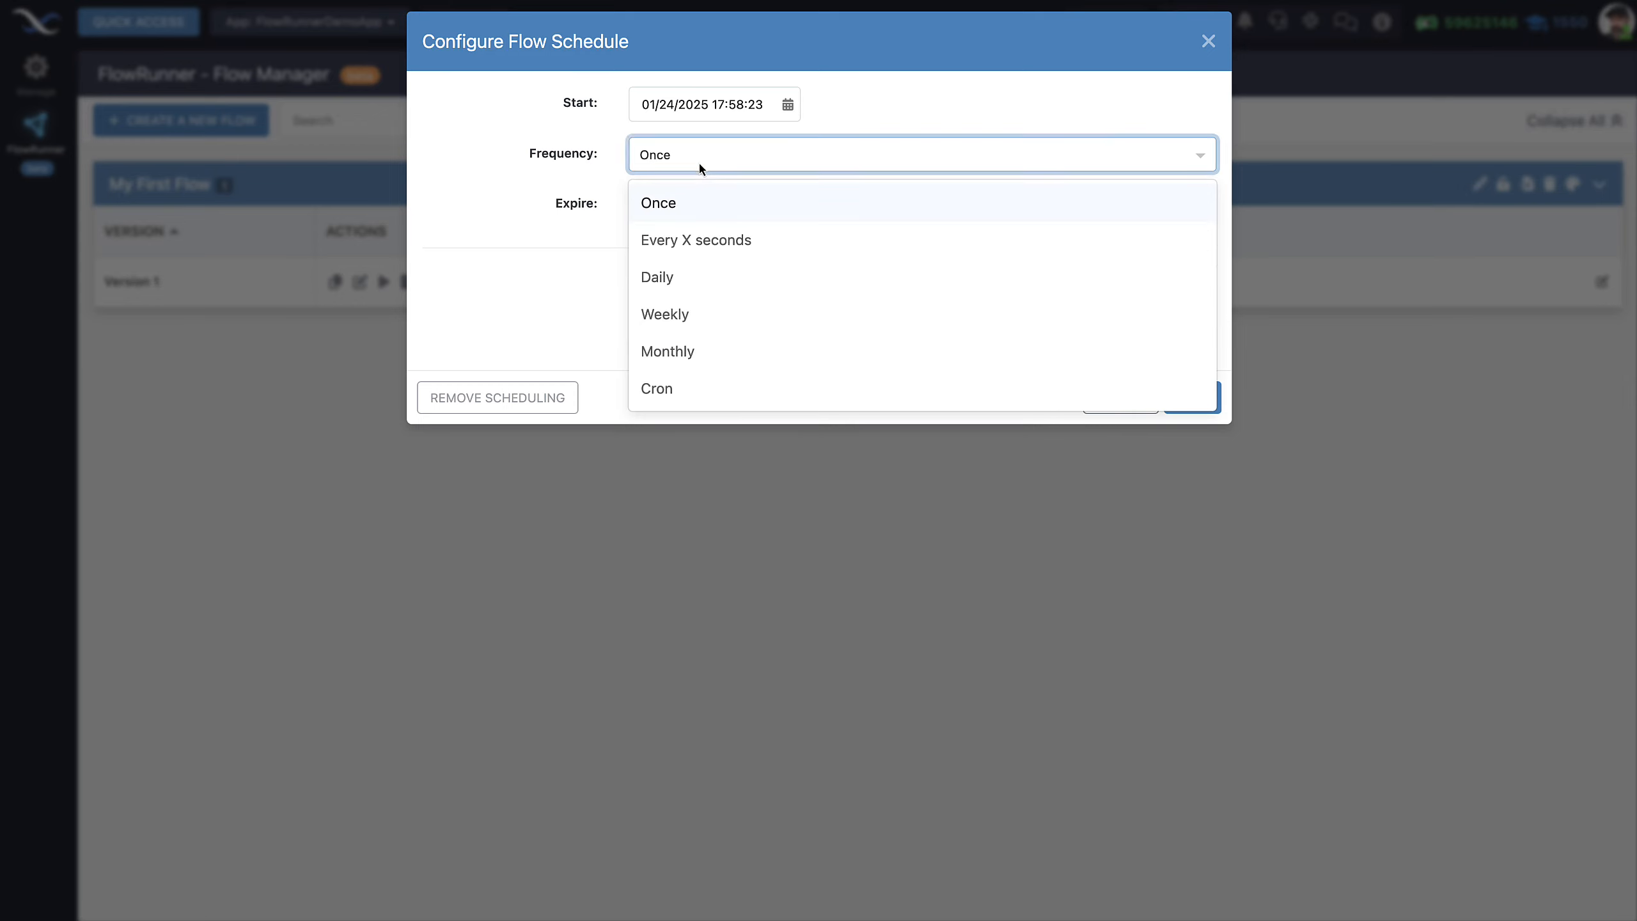
click(701, 240)
click(684, 207)
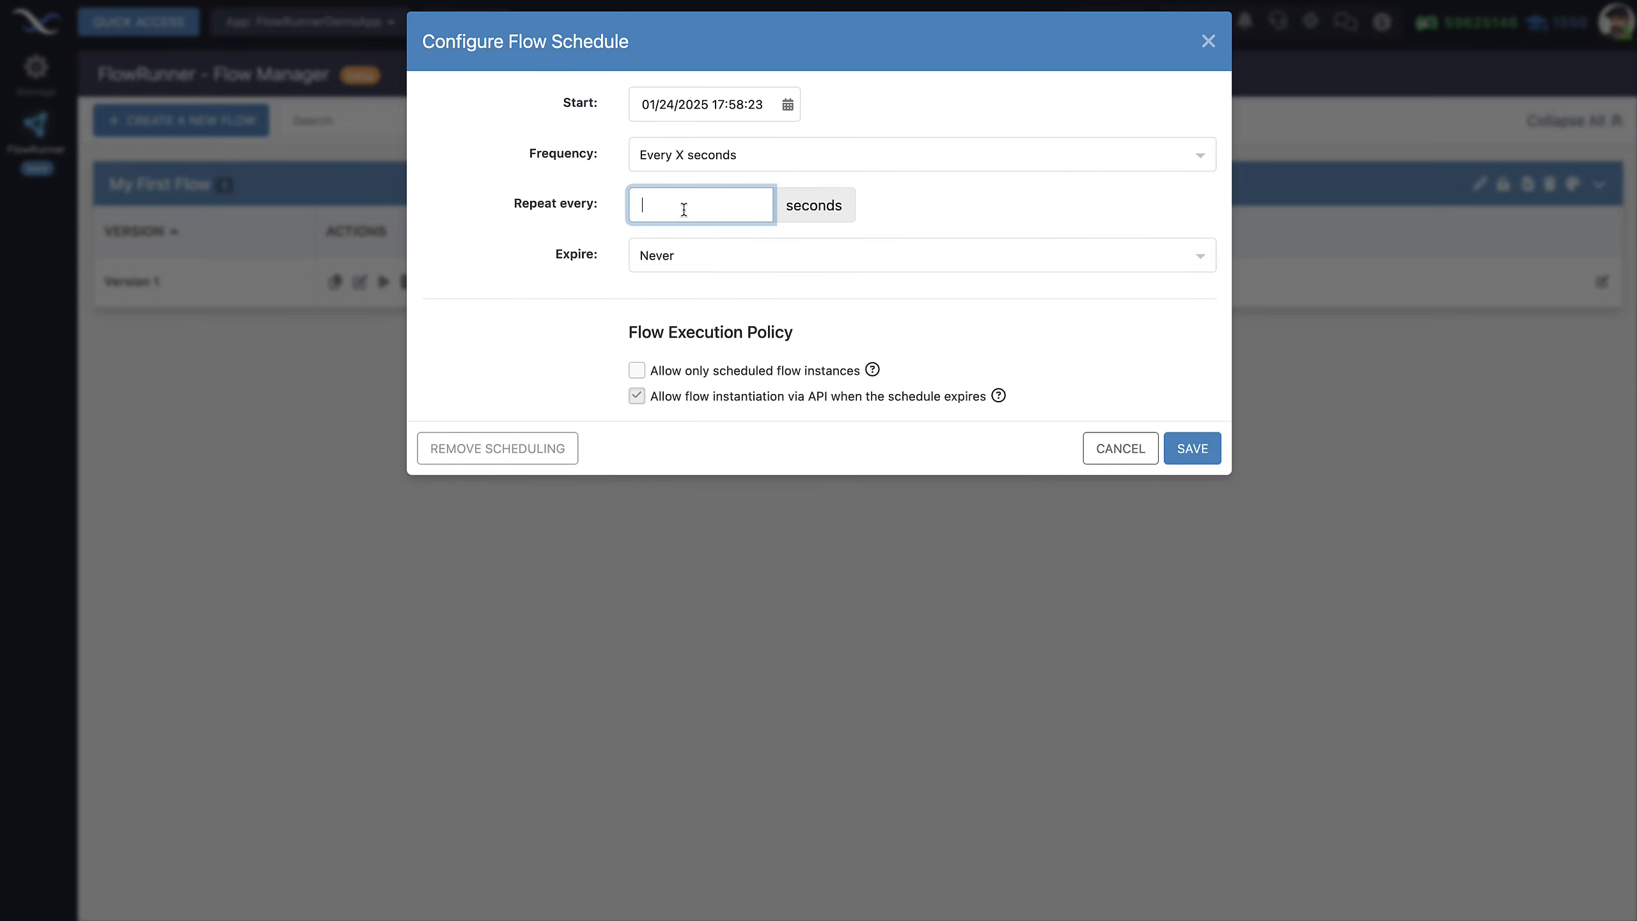
click(936, 219)
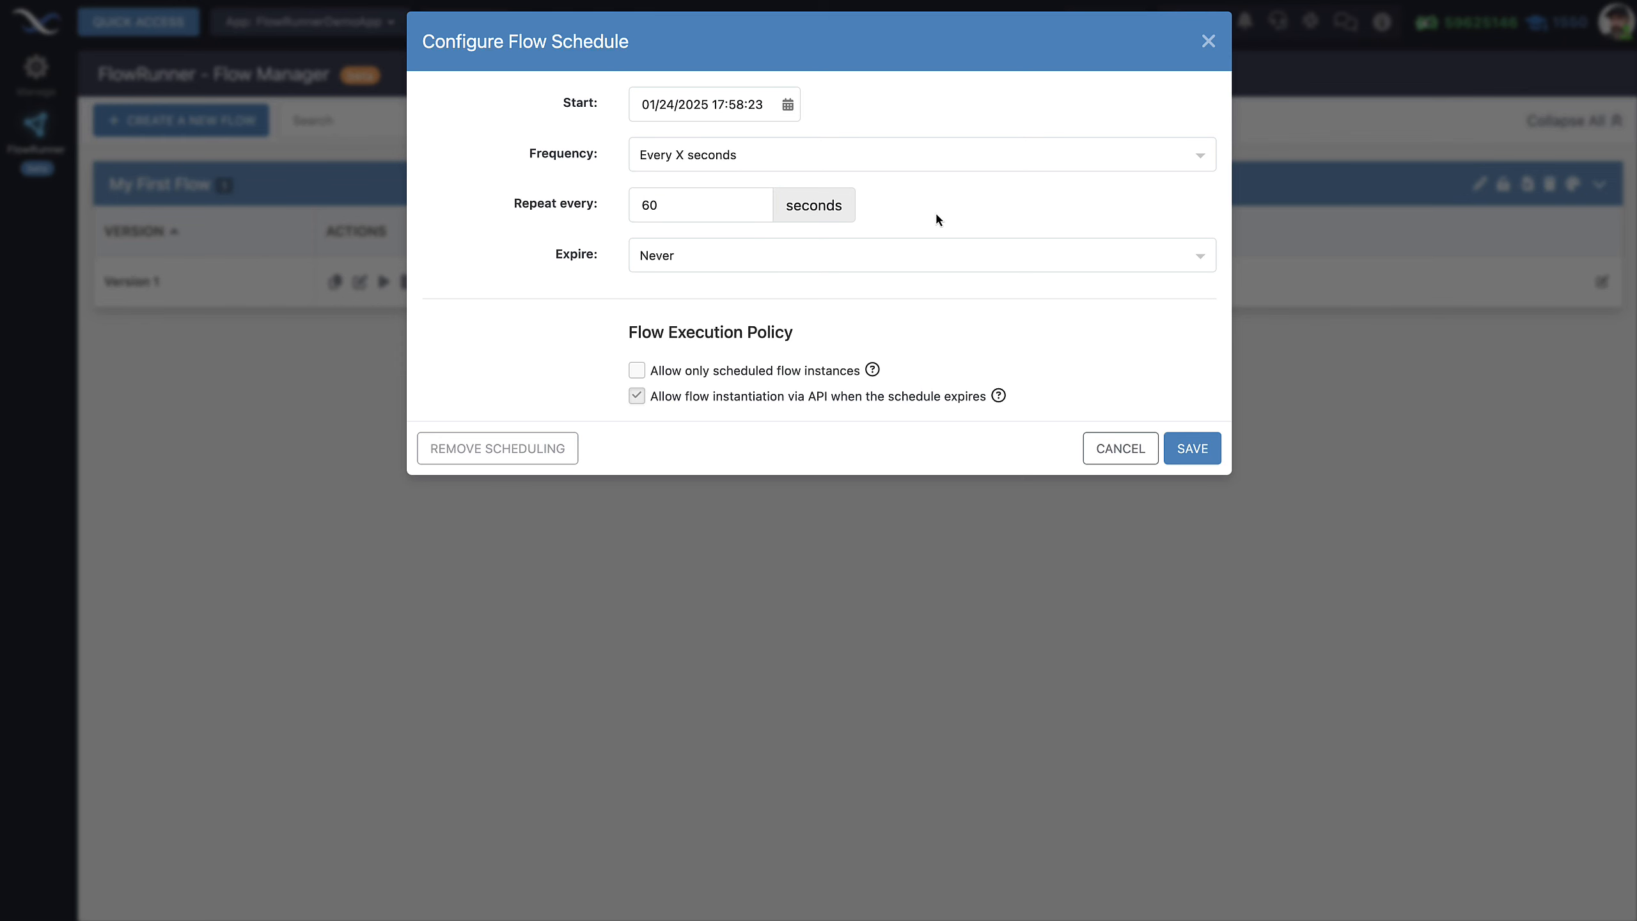
click(1186, 448)
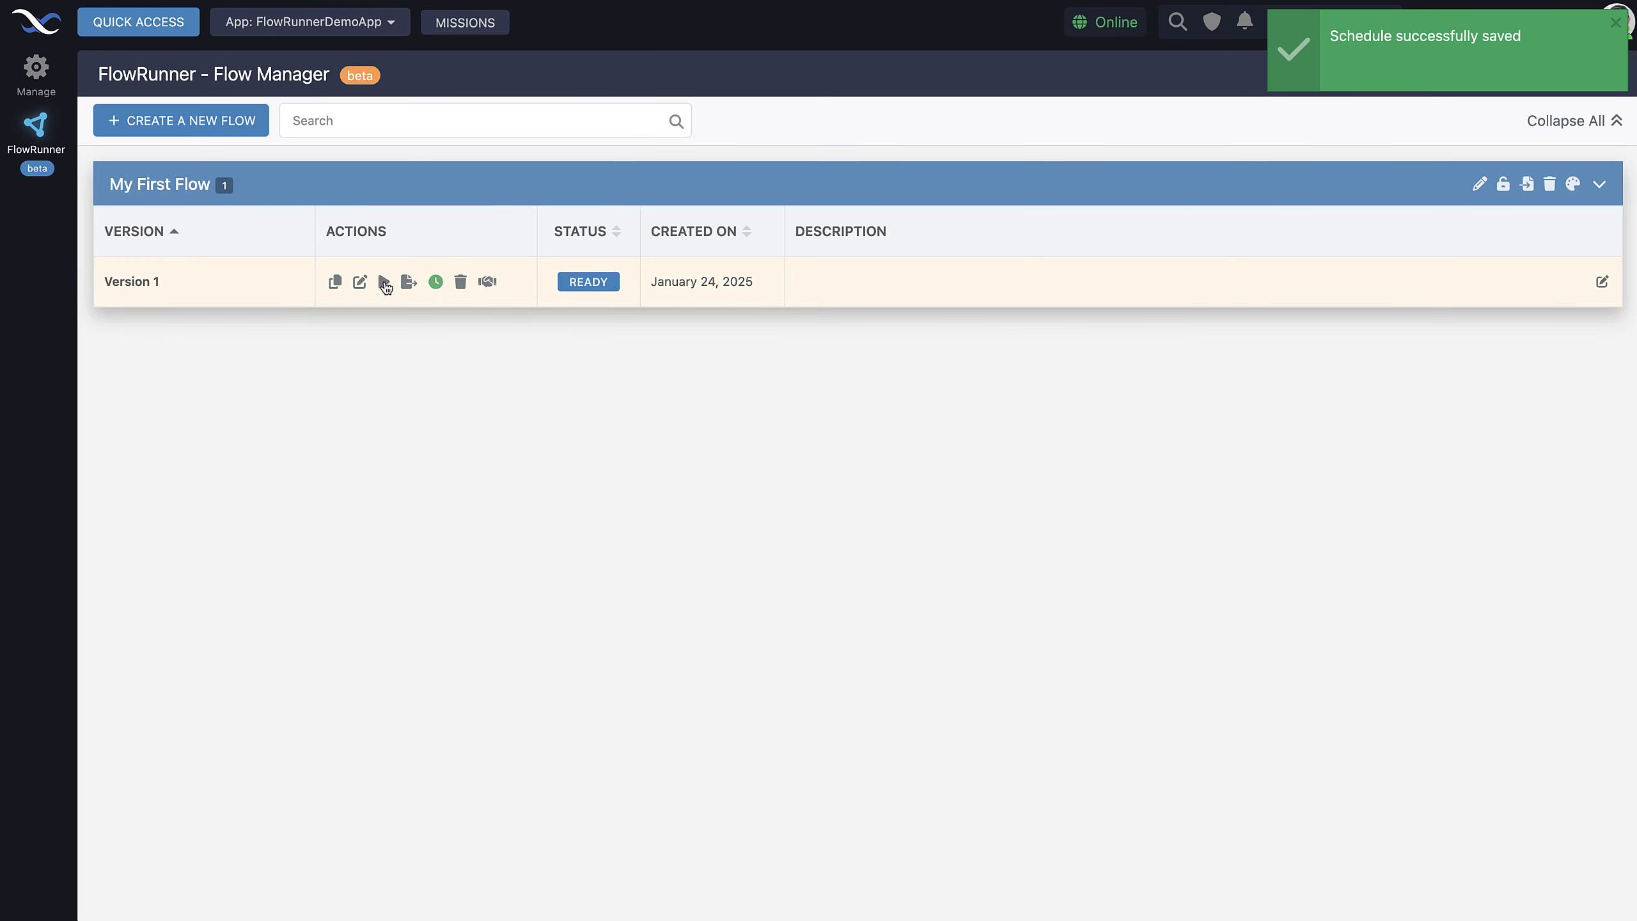
Start Version 1 of My First Flow and place a smaller FlowLogger window over the Flow Manager.
click(384, 282)
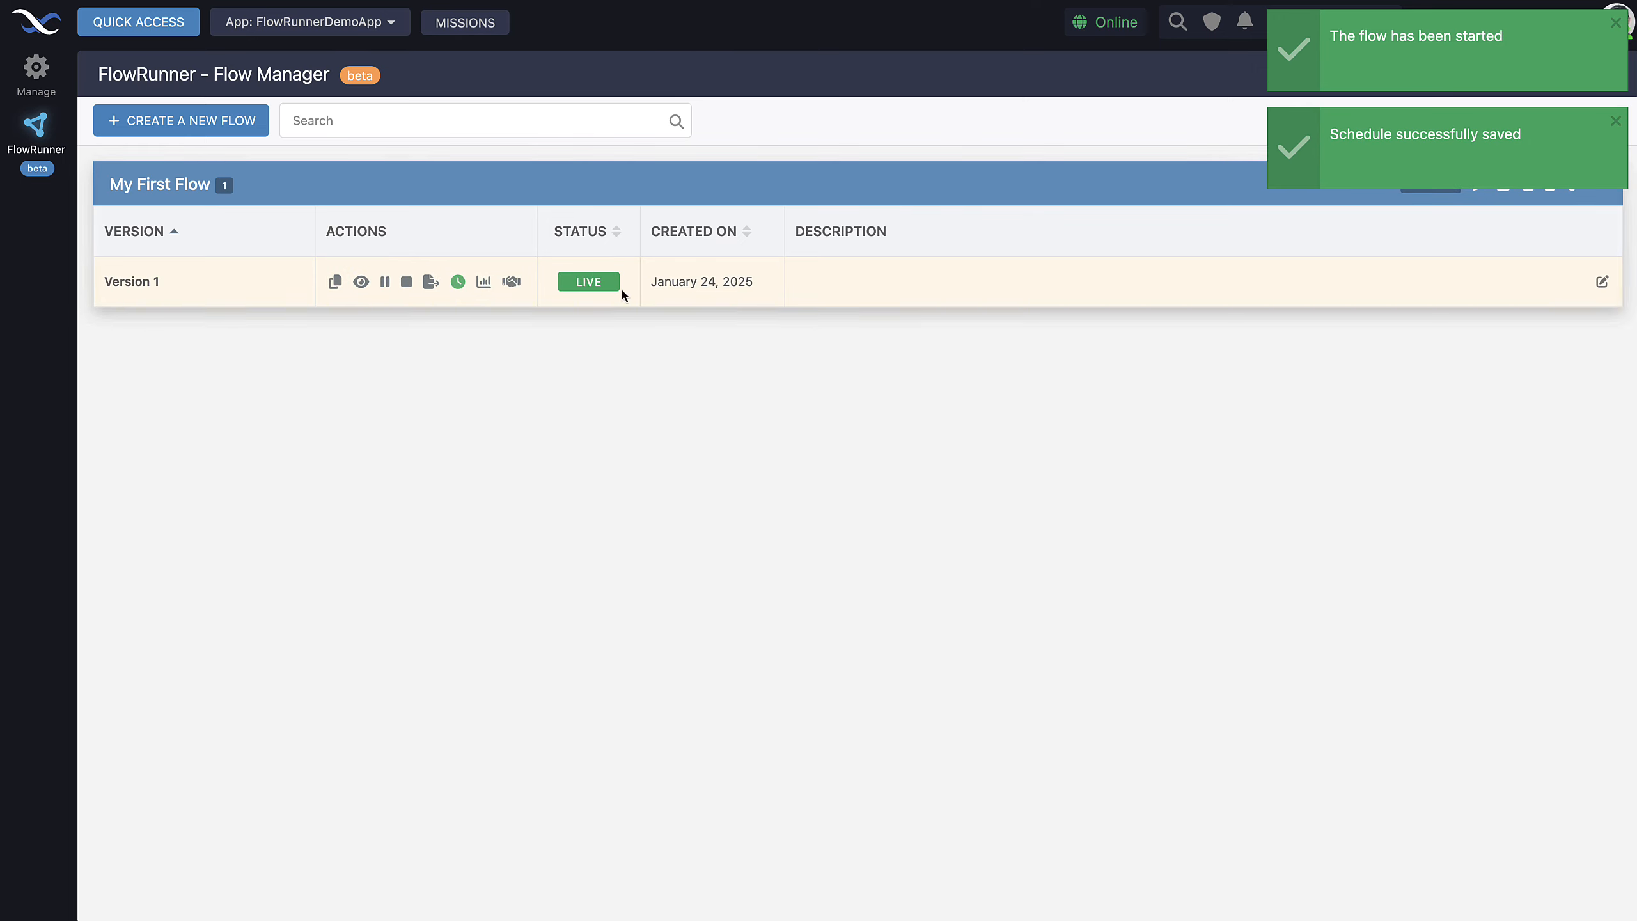
drag(1, 481, 1138, 260)
drag(1010, 278, 1096, 213)
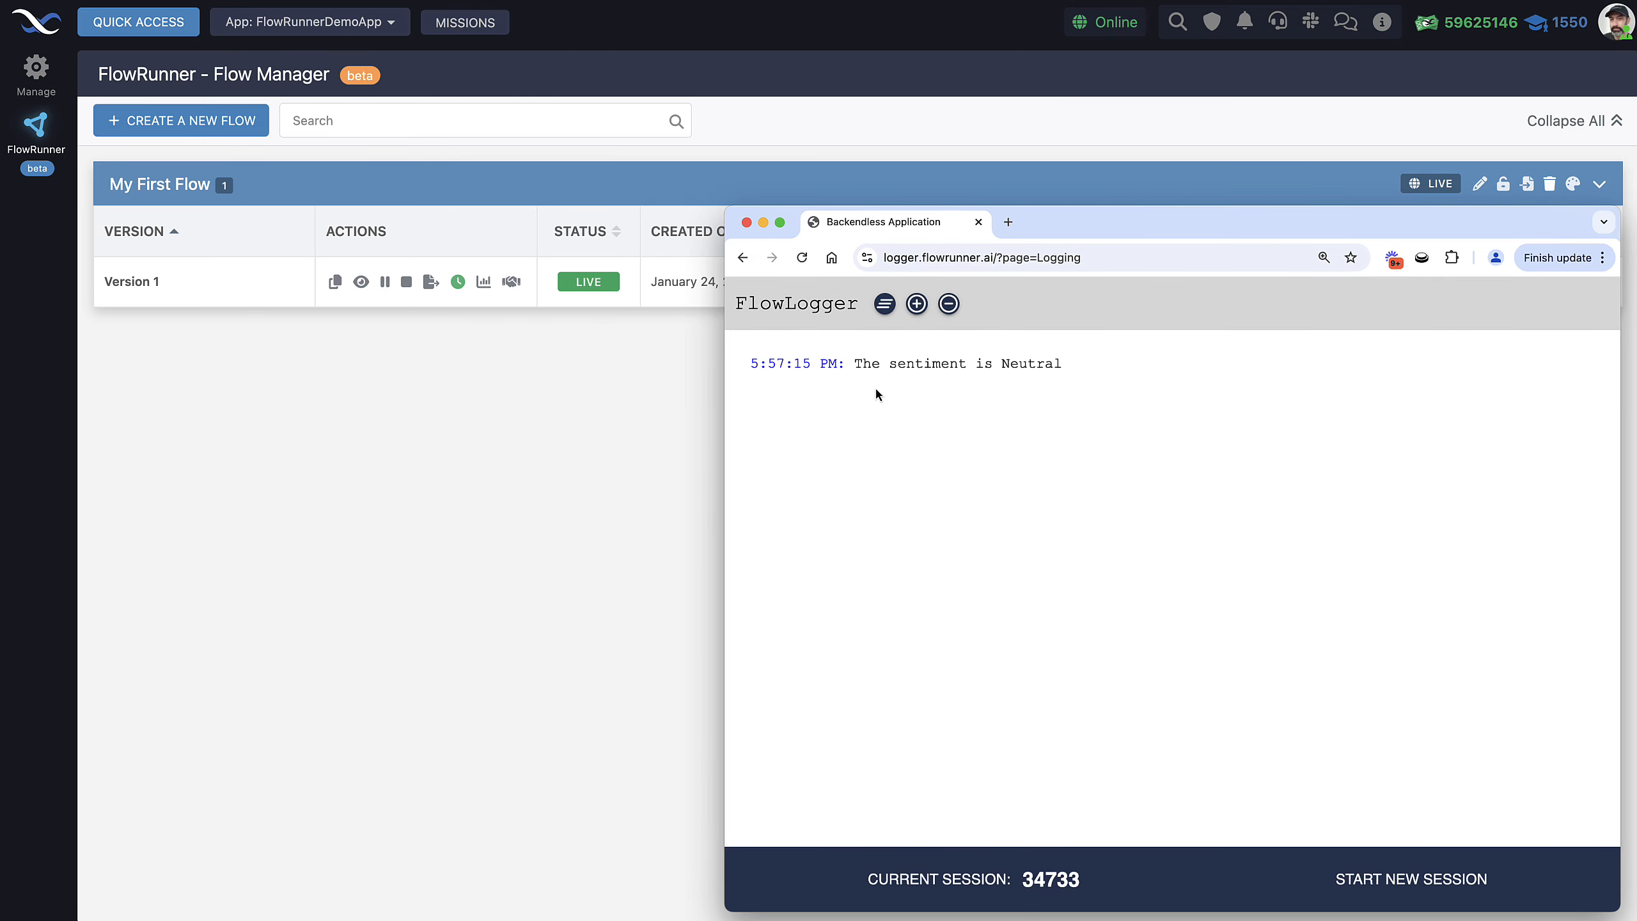
drag(726, 208, 785, 307)
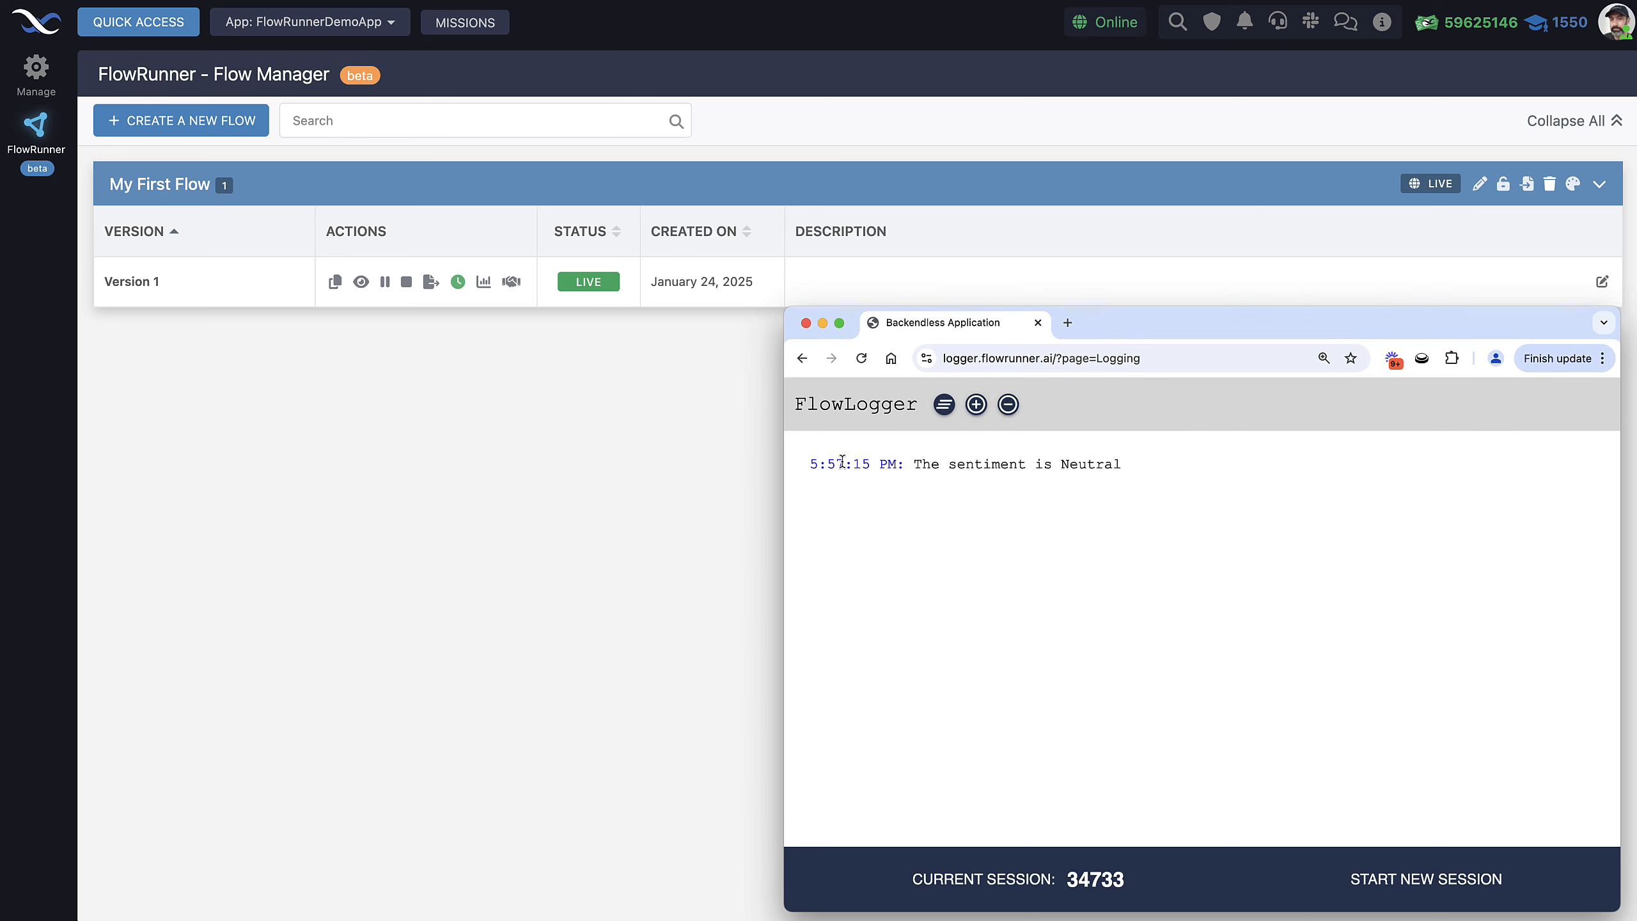
drag(1141, 328, 1072, 266)
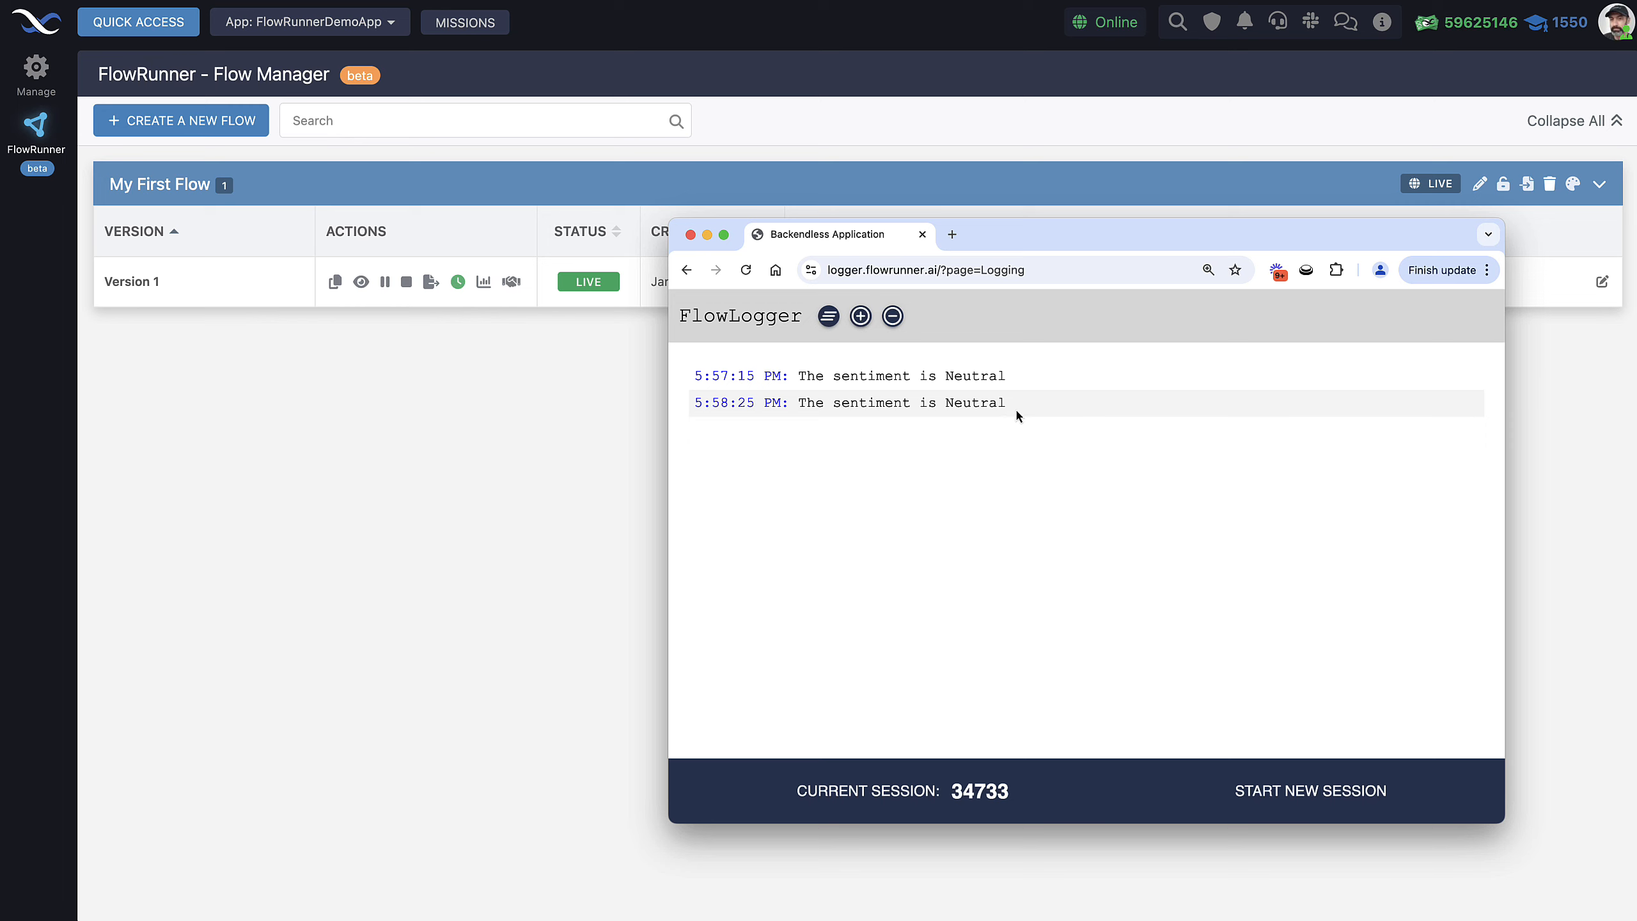
Examine the log entry written by the live flow in FlowLogger, and return to the Flow Manager.
drag(1016, 407, 806, 409)
drag(1020, 409, 959, 431)
click(967, 433)
drag(1008, 244, 1093, 298)
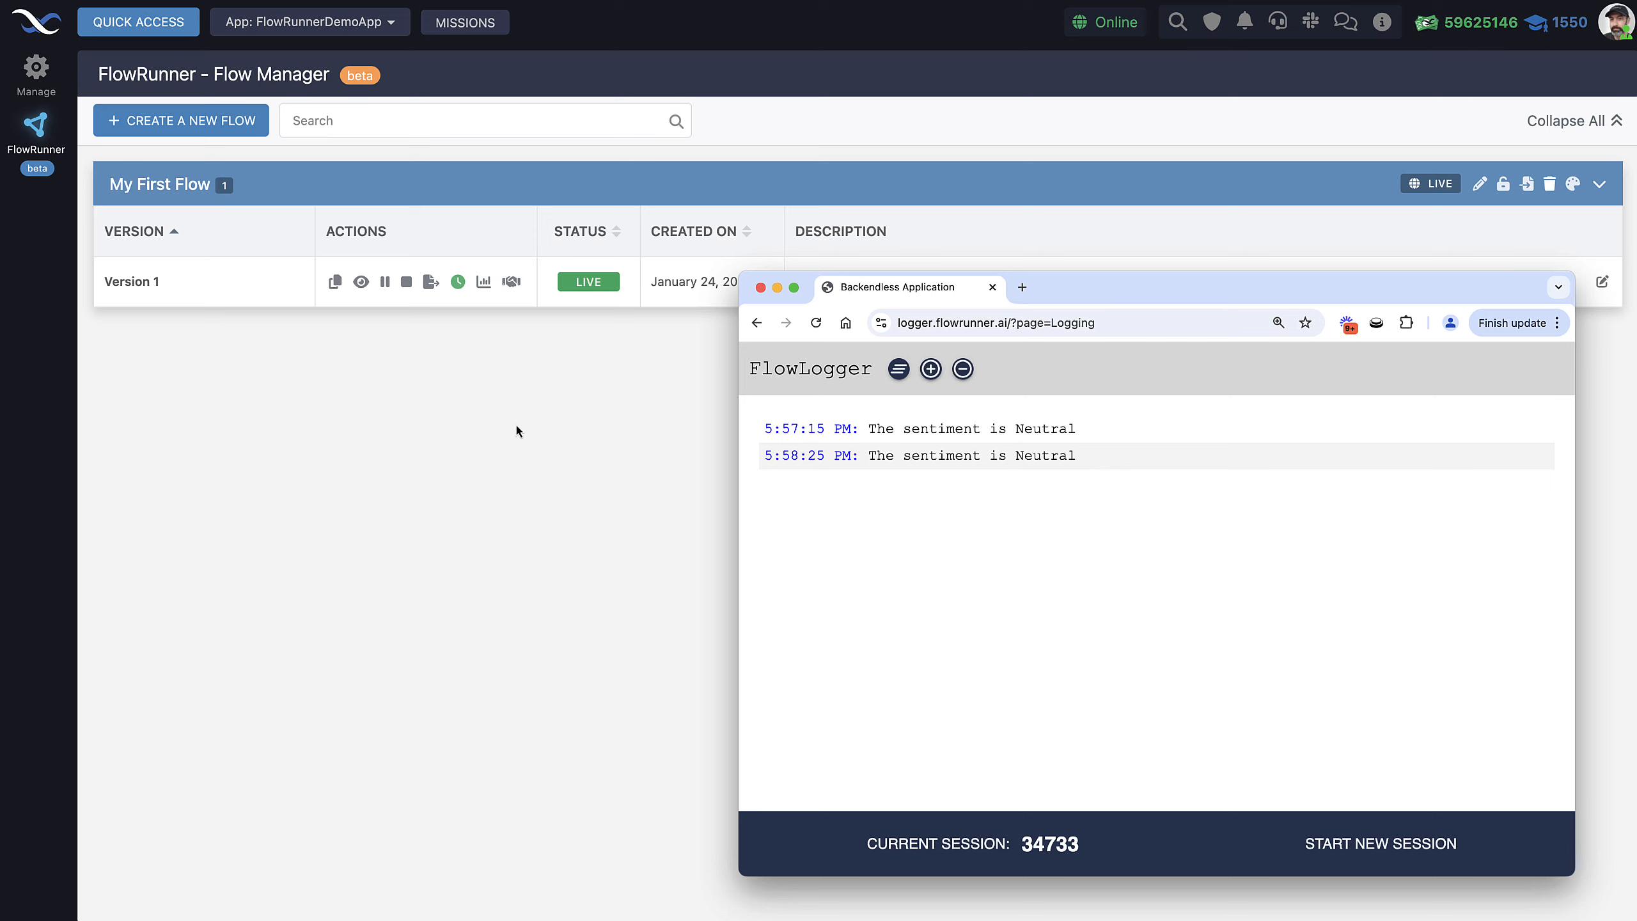
click(485, 467)
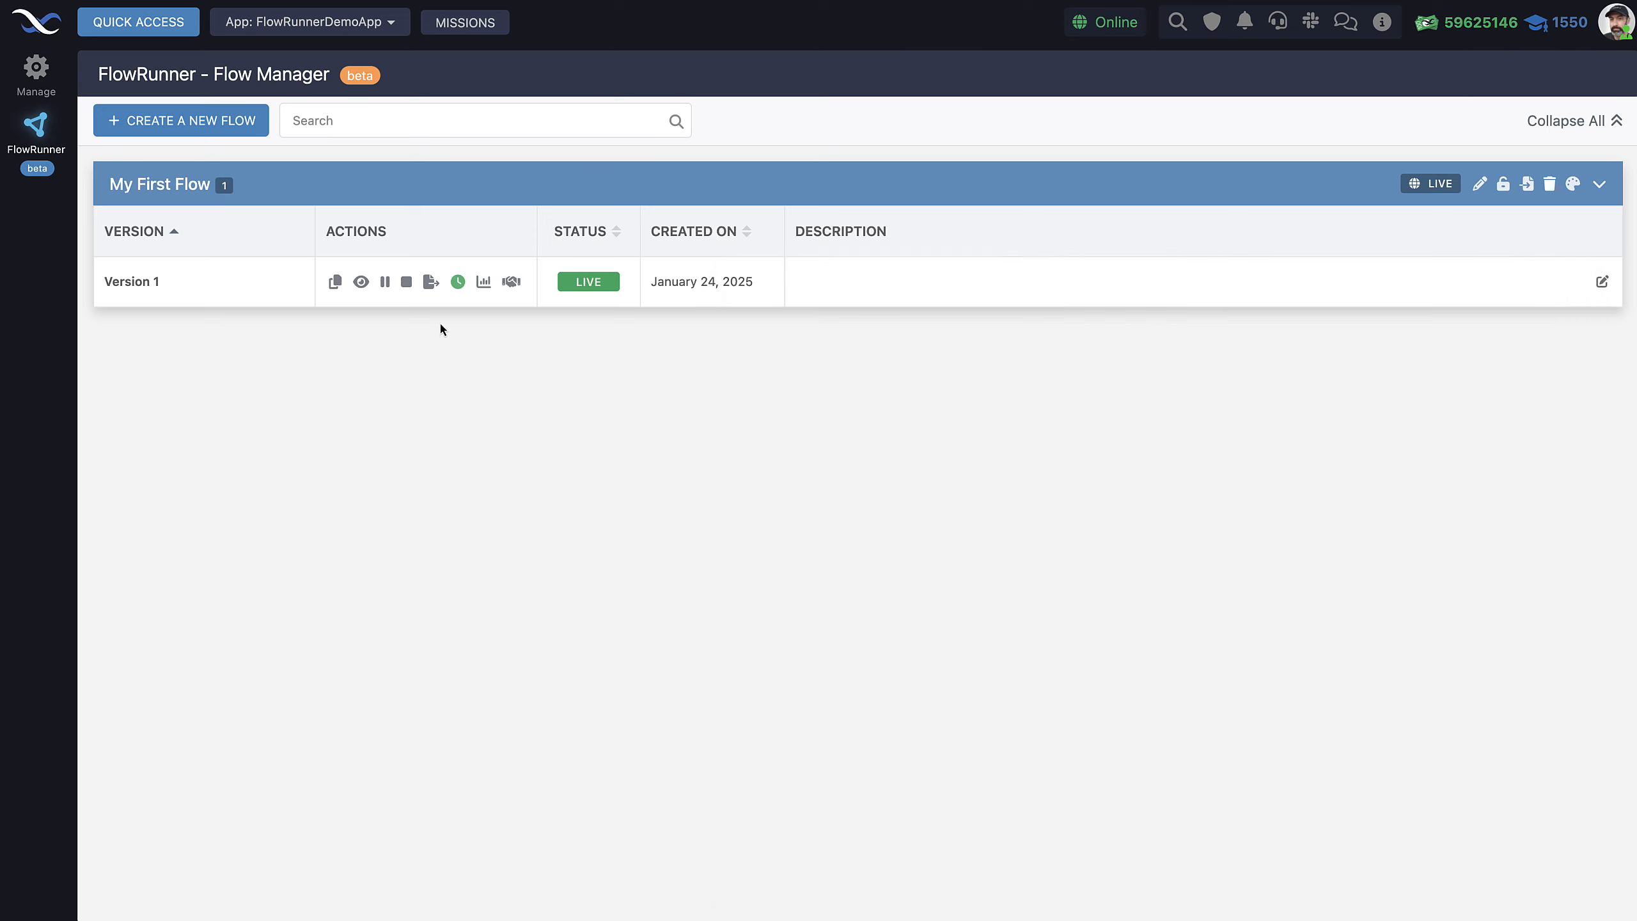
Stop the live flow and reopen Version 1 in the editor, showing the HTTP Request block's settings.
click(407, 282)
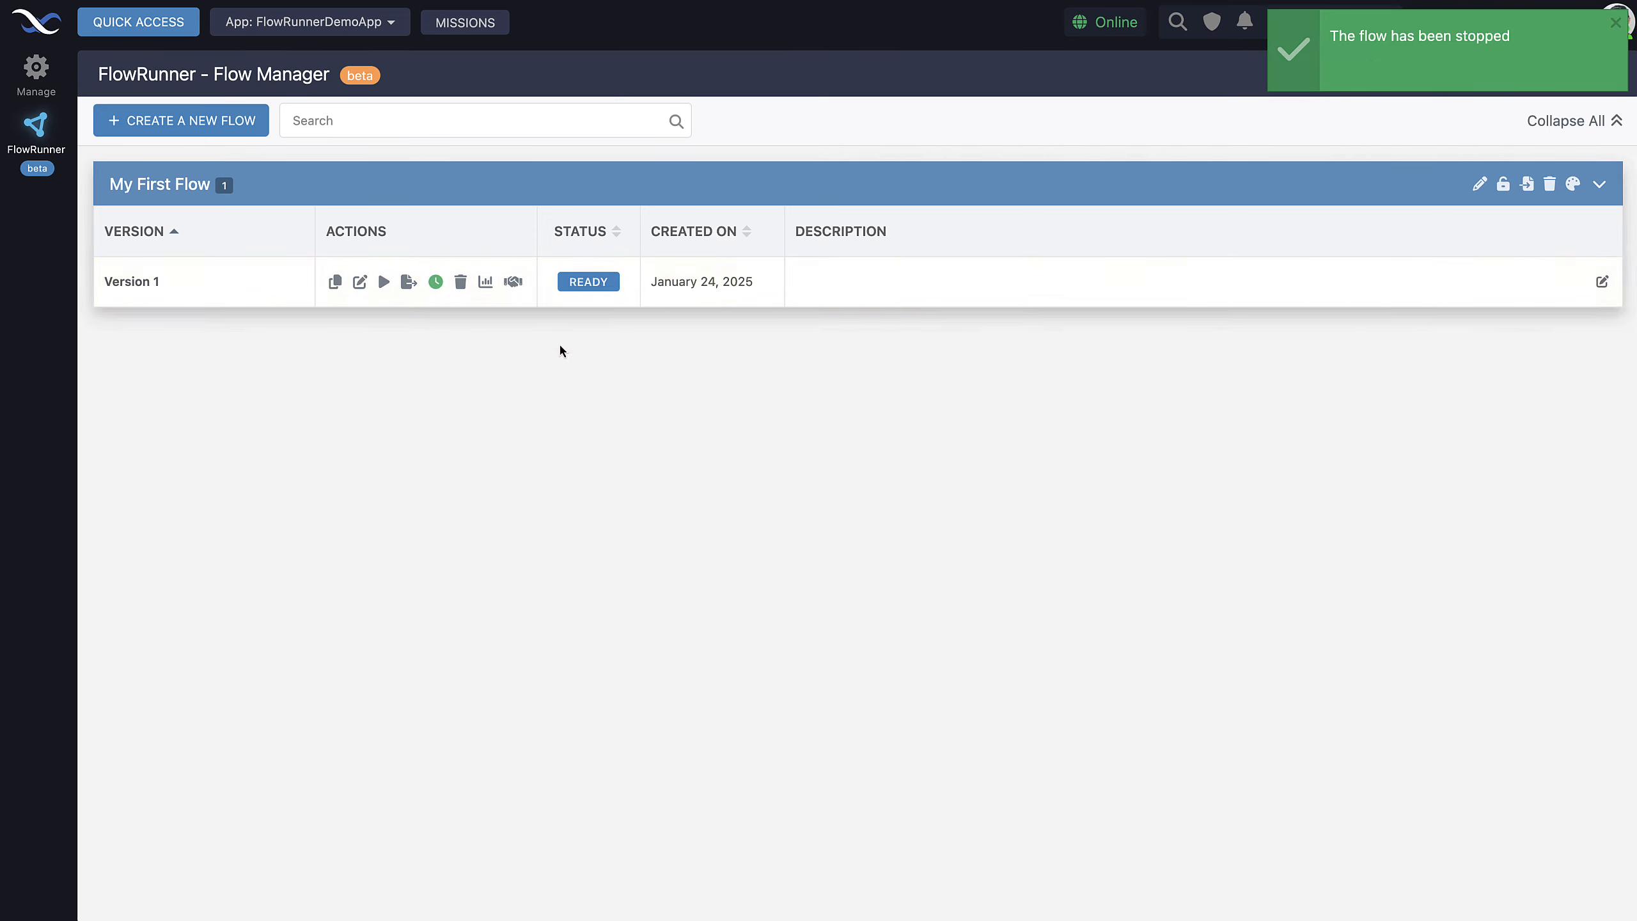
click(358, 283)
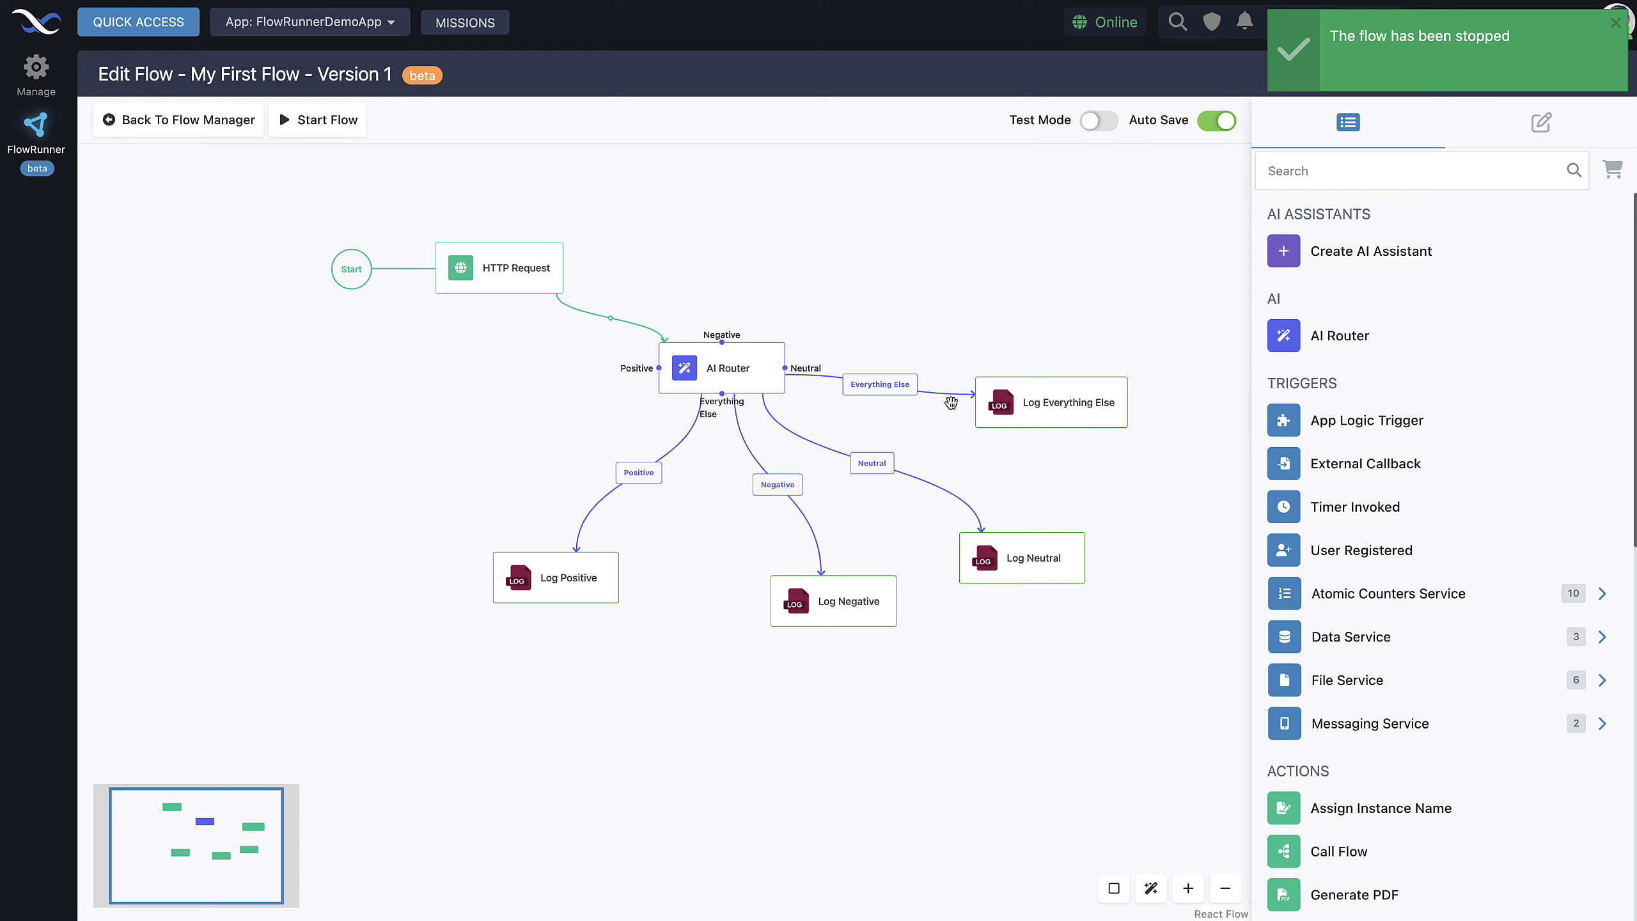
click(510, 274)
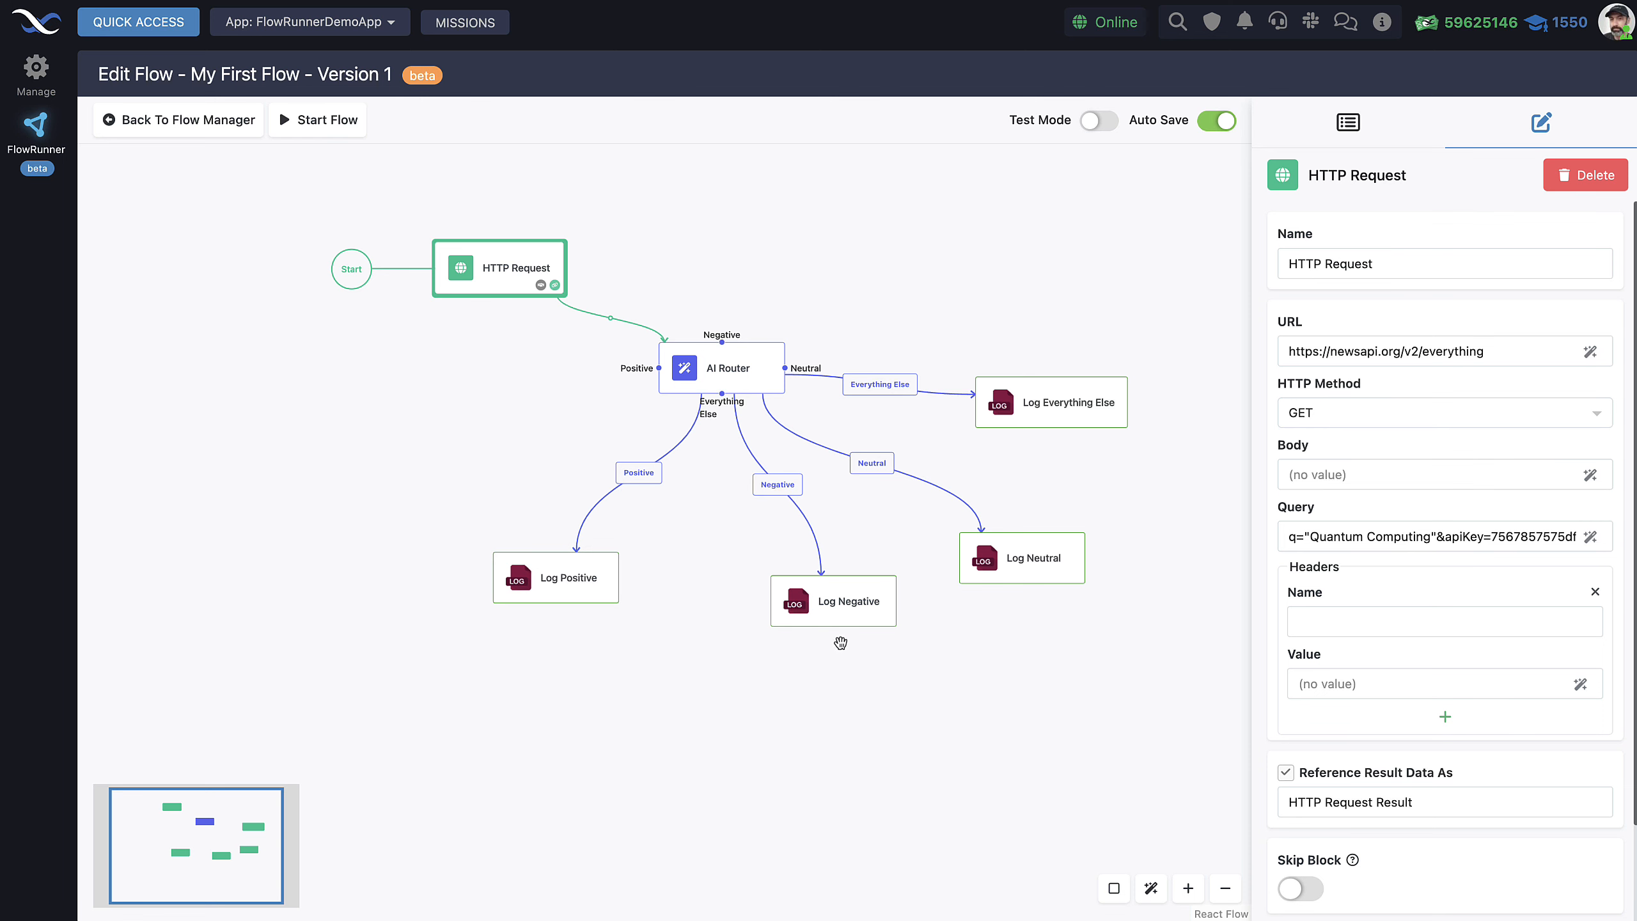
Move Log Negative closer to Log Positive, align Log Neutral with them, and raise Log Everything Else above the AI Router's level.
drag(816, 613, 758, 582)
scroll(939, 658, up, 2)
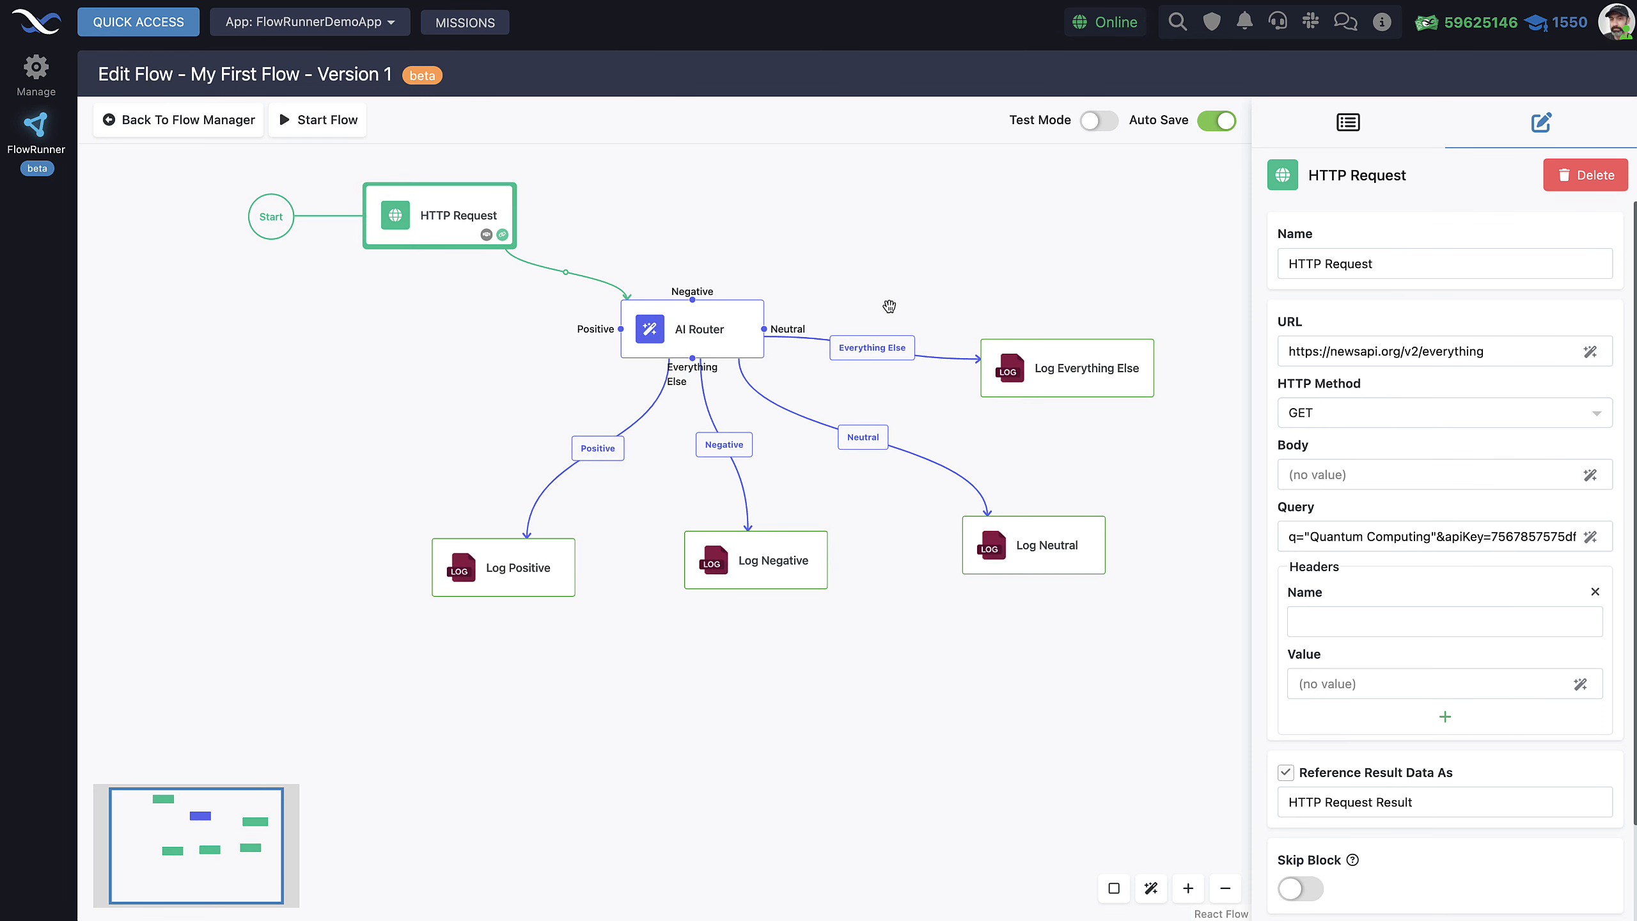
drag(893, 290, 889, 384)
scroll(895, 383, up, 1)
scroll(896, 383, up, 2)
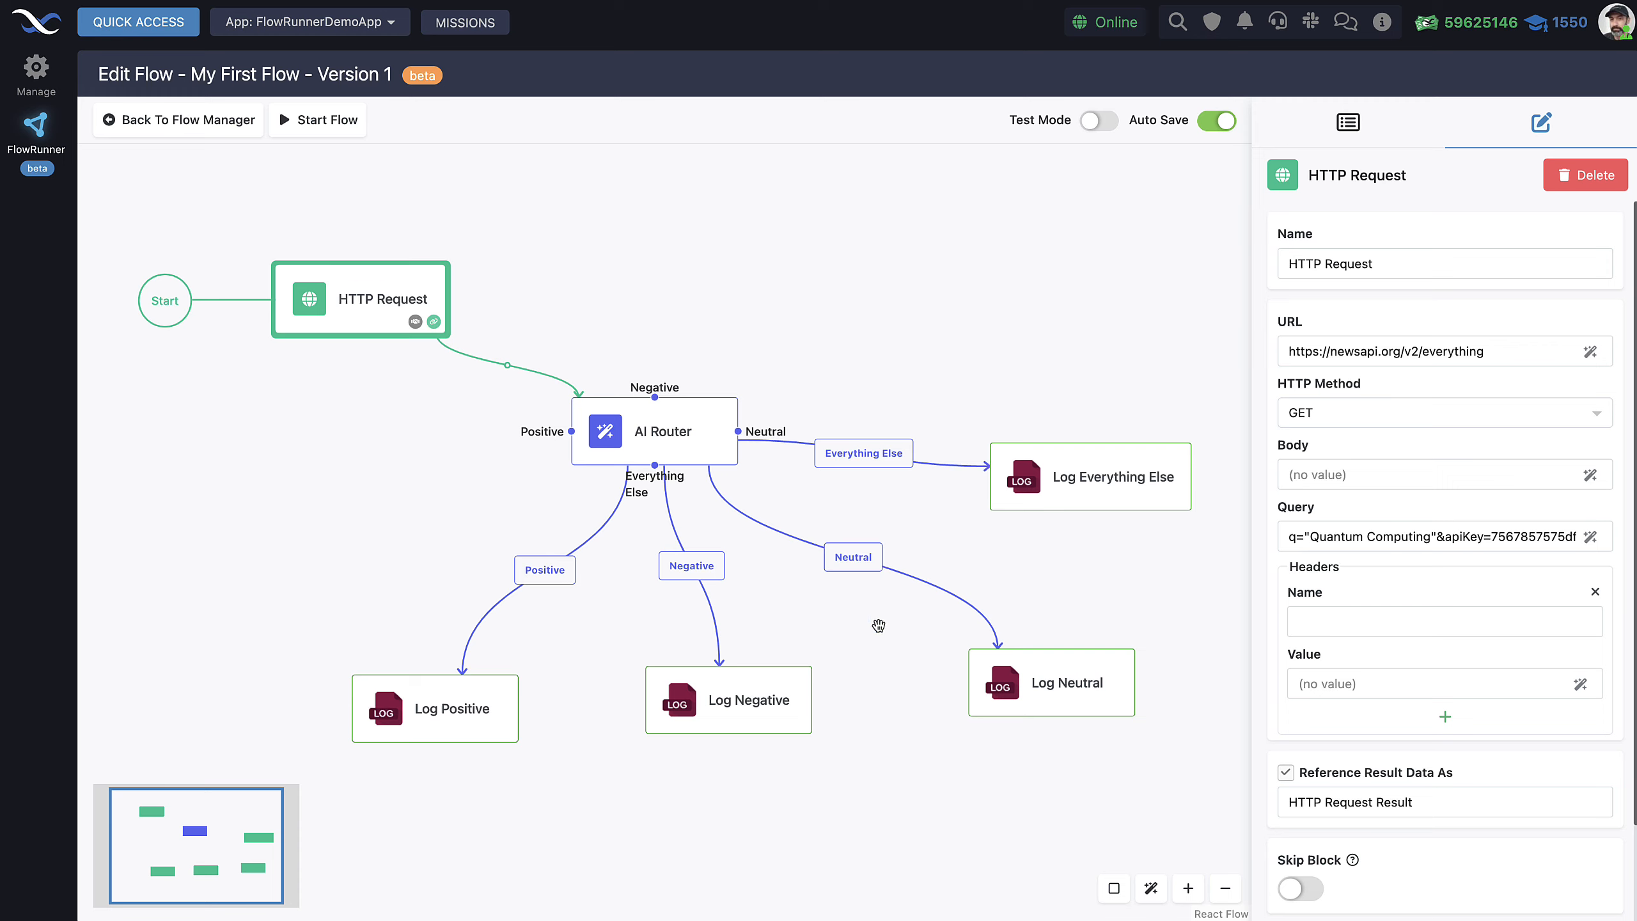
drag(1004, 706, 995, 726)
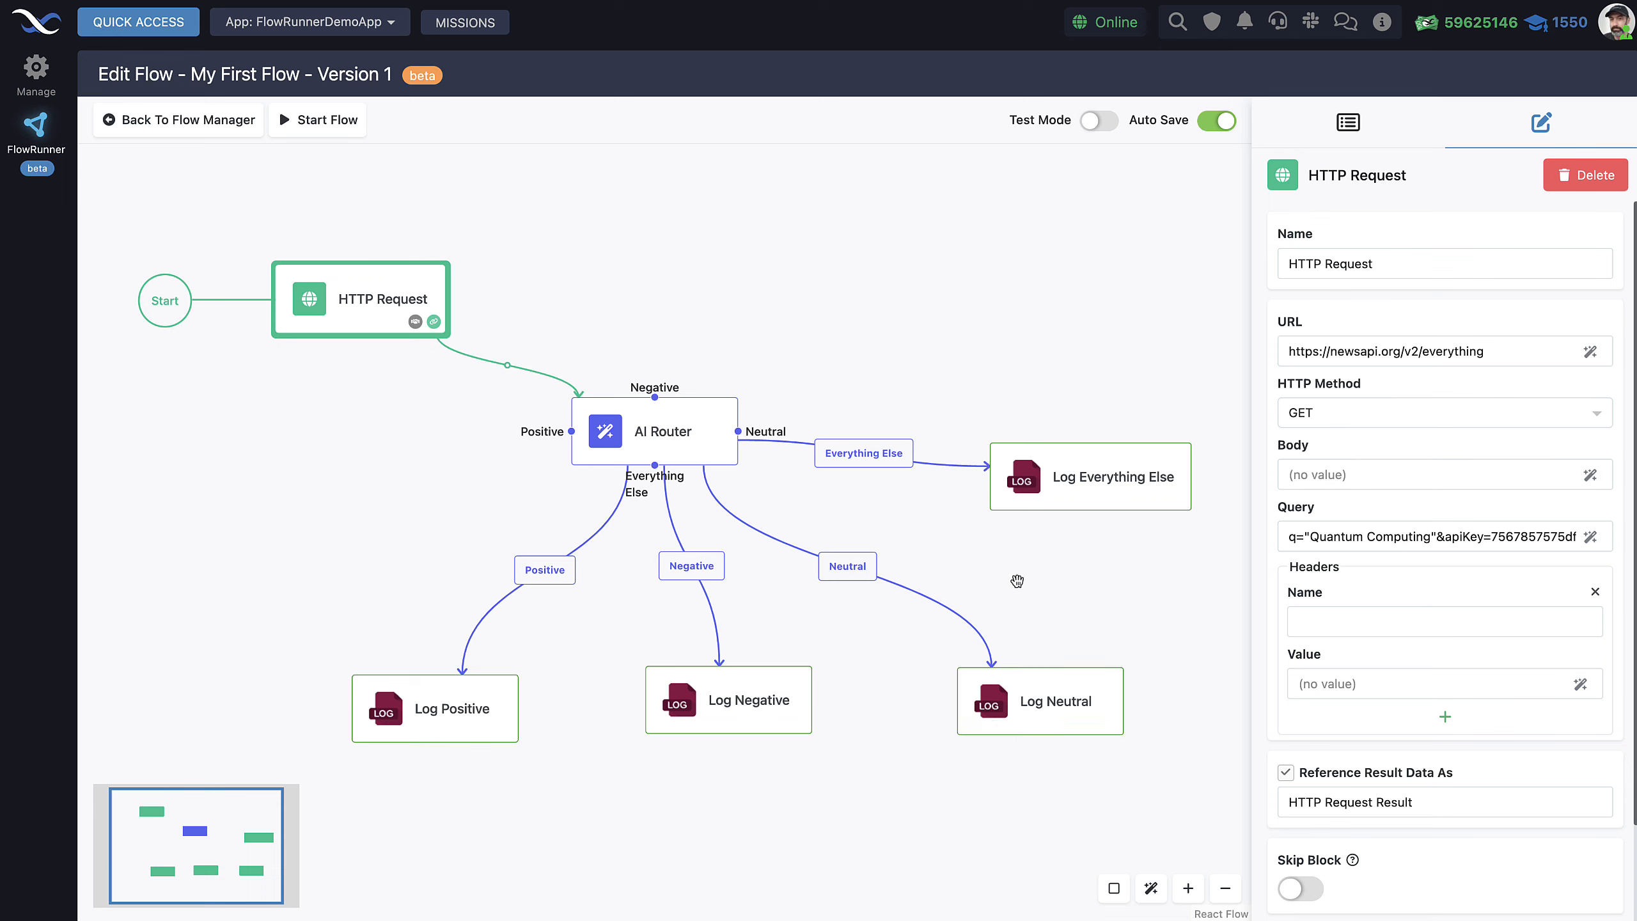
click(1038, 470)
drag(1038, 470, 1025, 317)
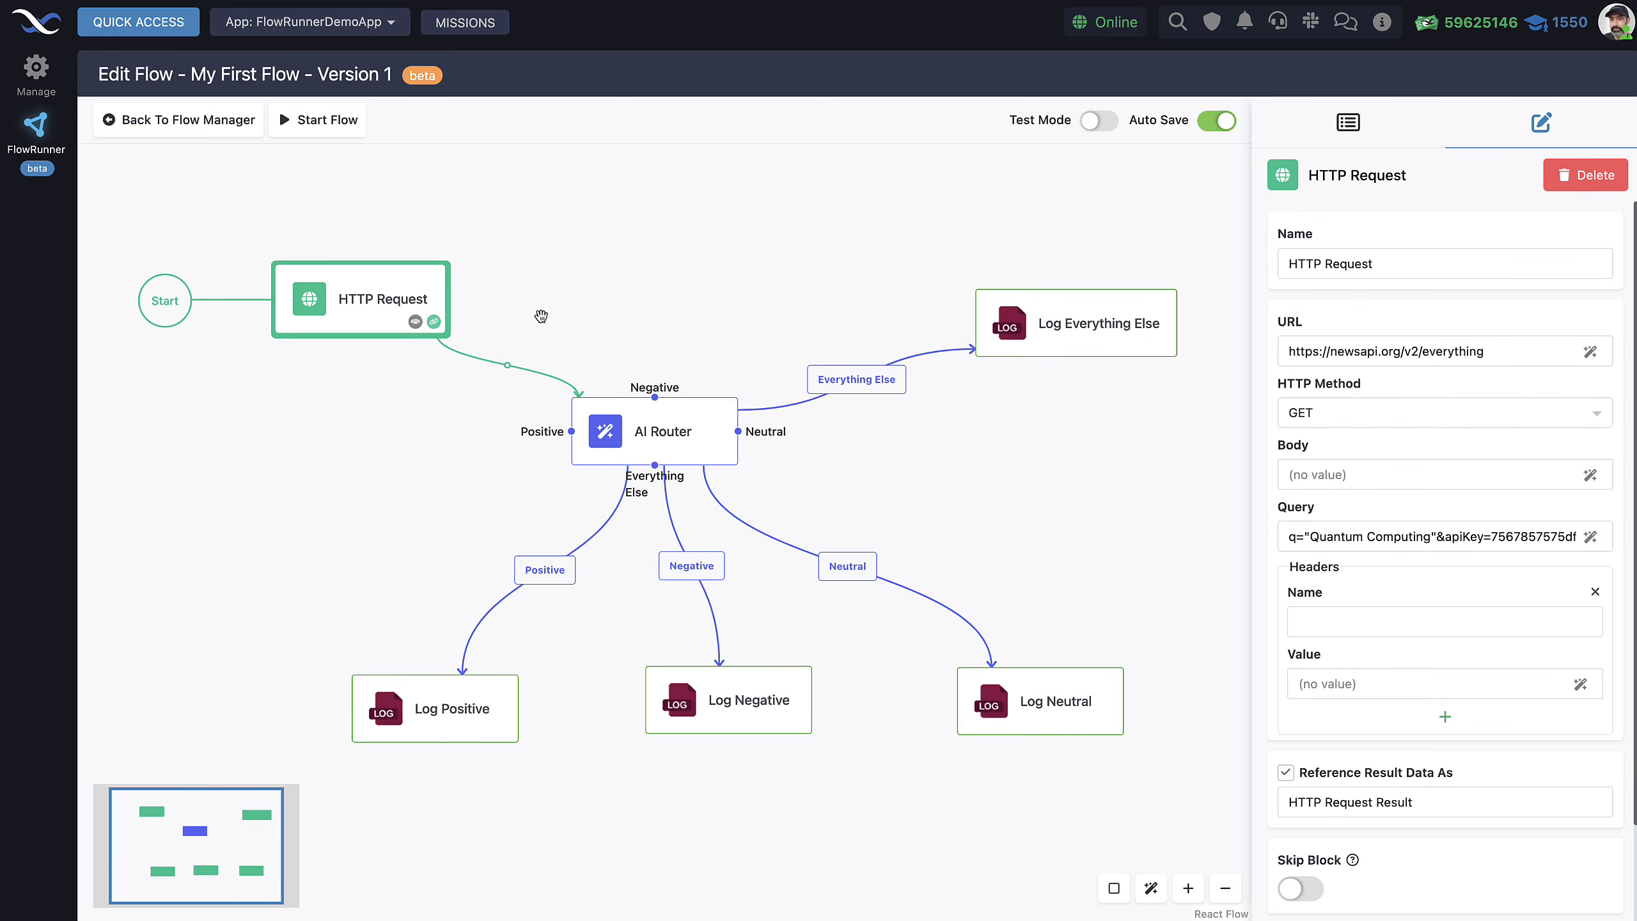